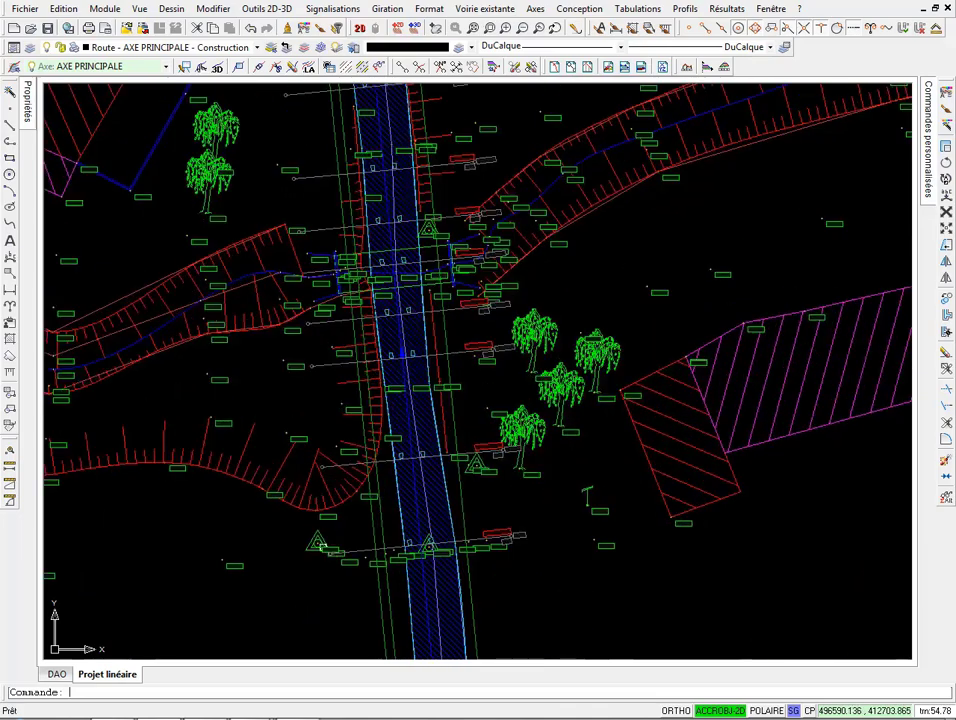
Step: Place a single tabulation on the main axis at the surveyed cross-section near the road's southern end
click(535, 9)
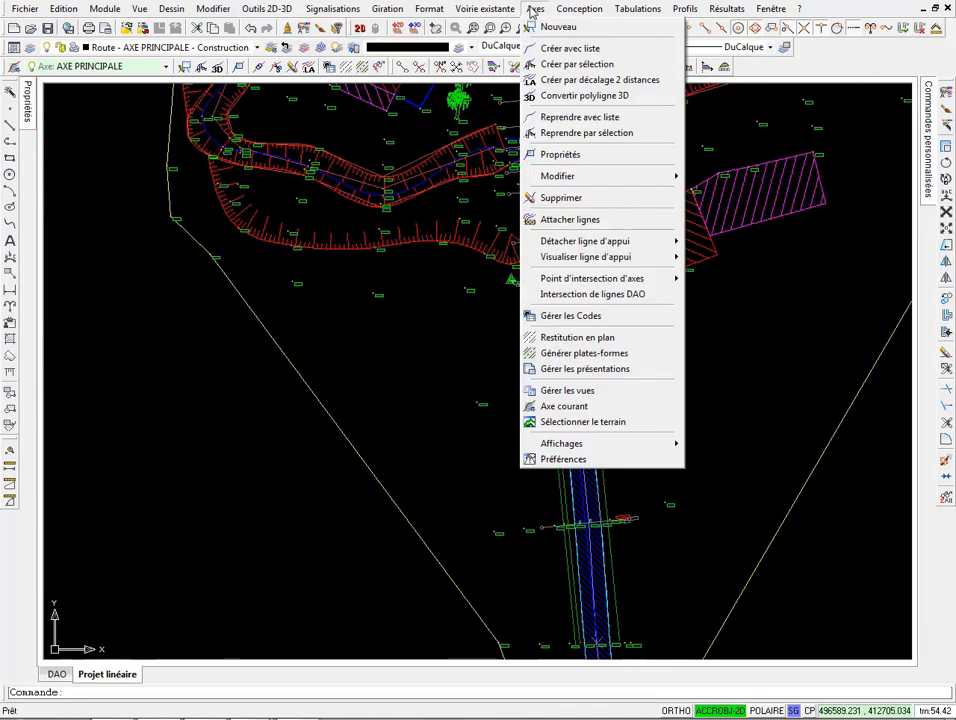
click(551, 62)
click(624, 10)
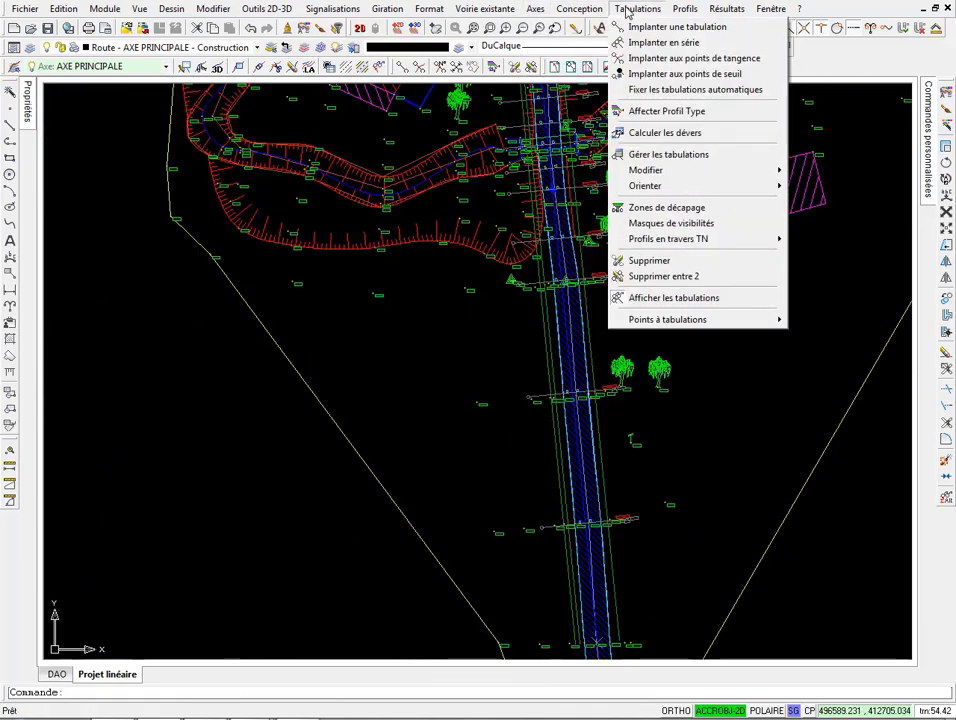
click(630, 26)
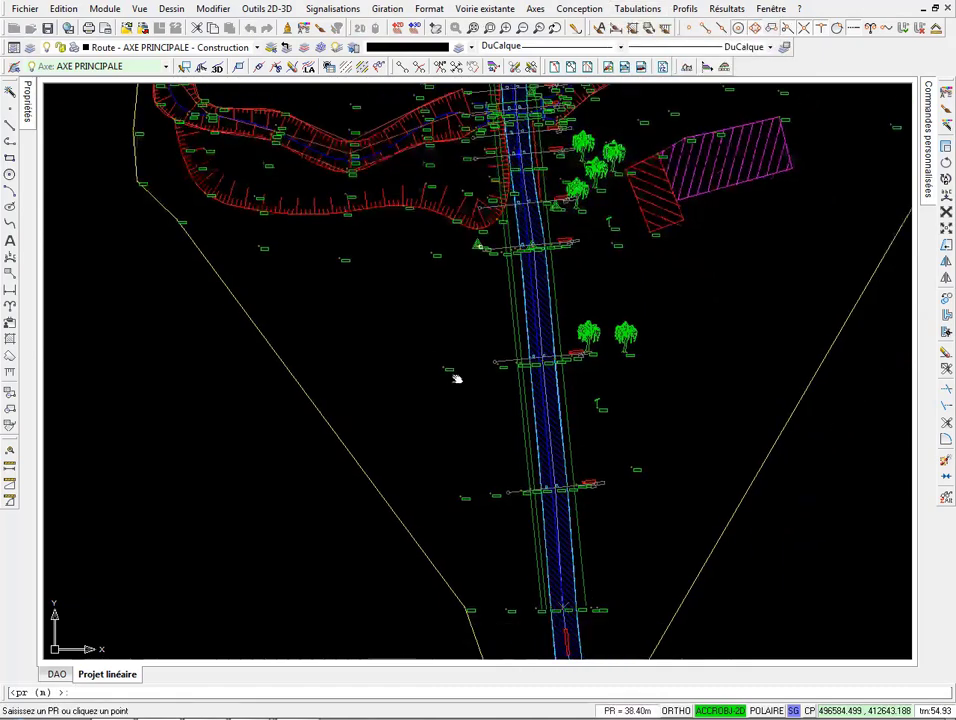
click(490, 626)
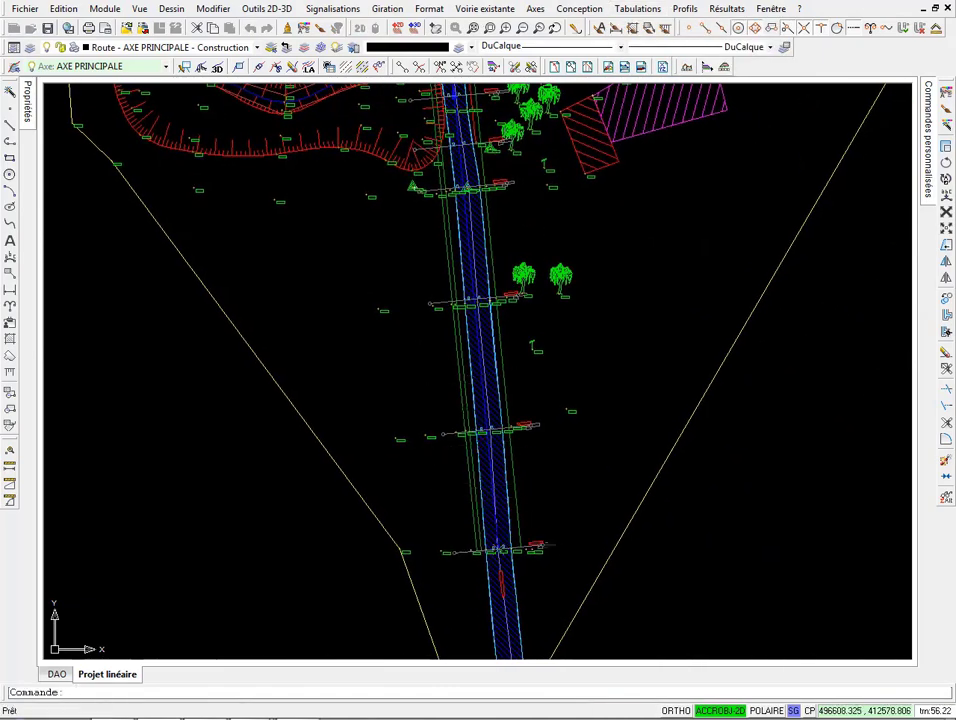
Step: Place further single tabulations on the main axis at the surveyed cross-sections north of the culvert
scroll(535, 570, down, 3)
scroll(463, 425, up, 5)
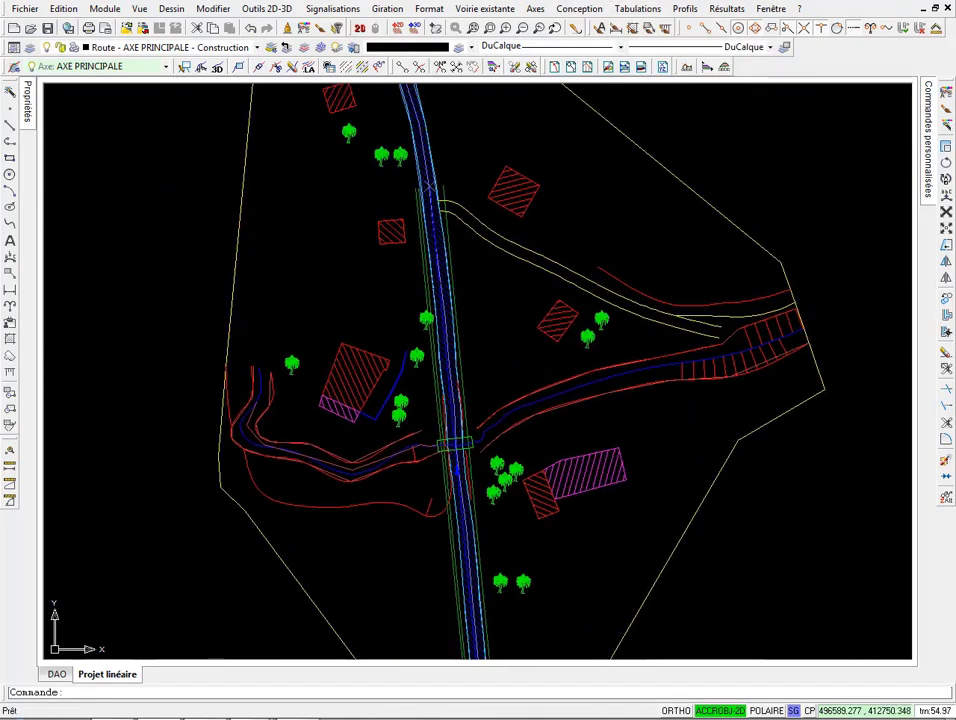
key(Return)
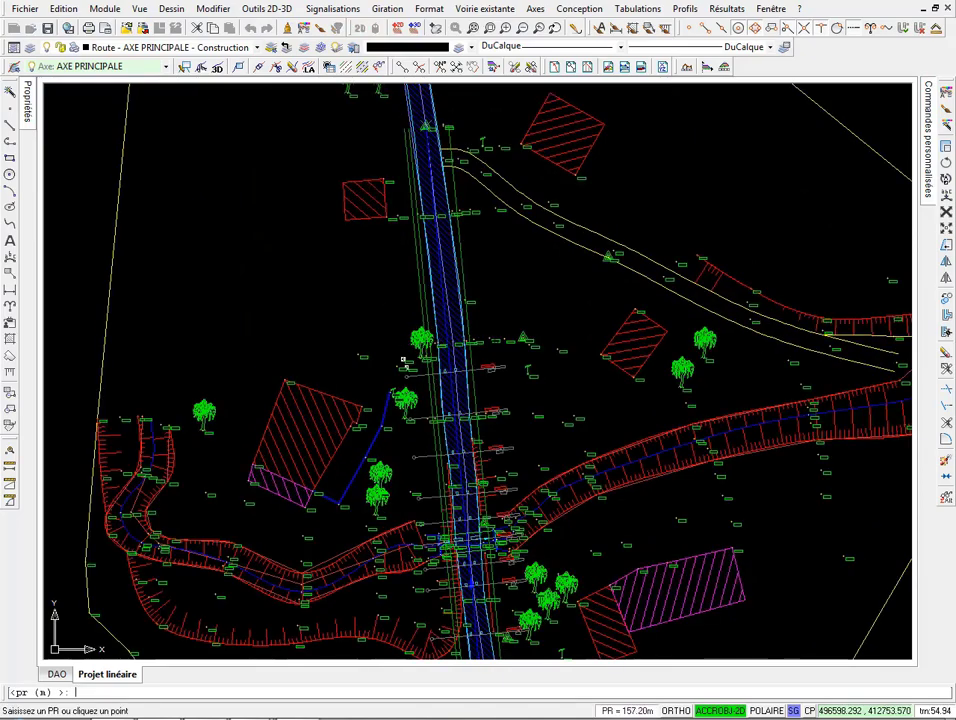
key(Return)
key(Return)
key(Return)
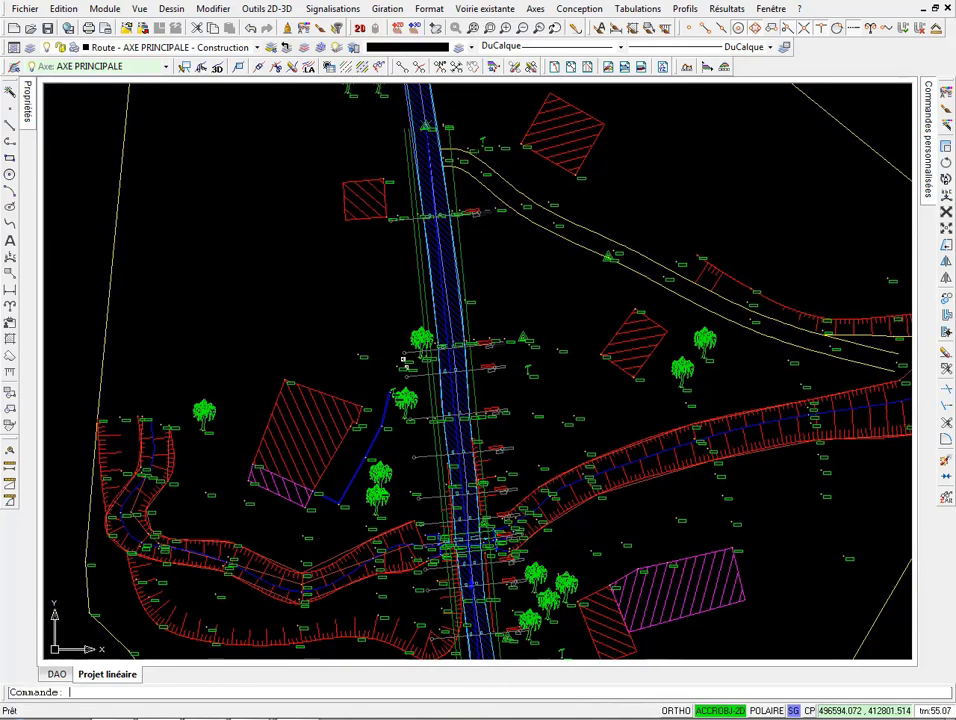
key(Return)
scroll(490, 125, up, 3)
middle_drag(493, 126, 485, 383)
click(485, 383)
scroll(485, 383, down, 2)
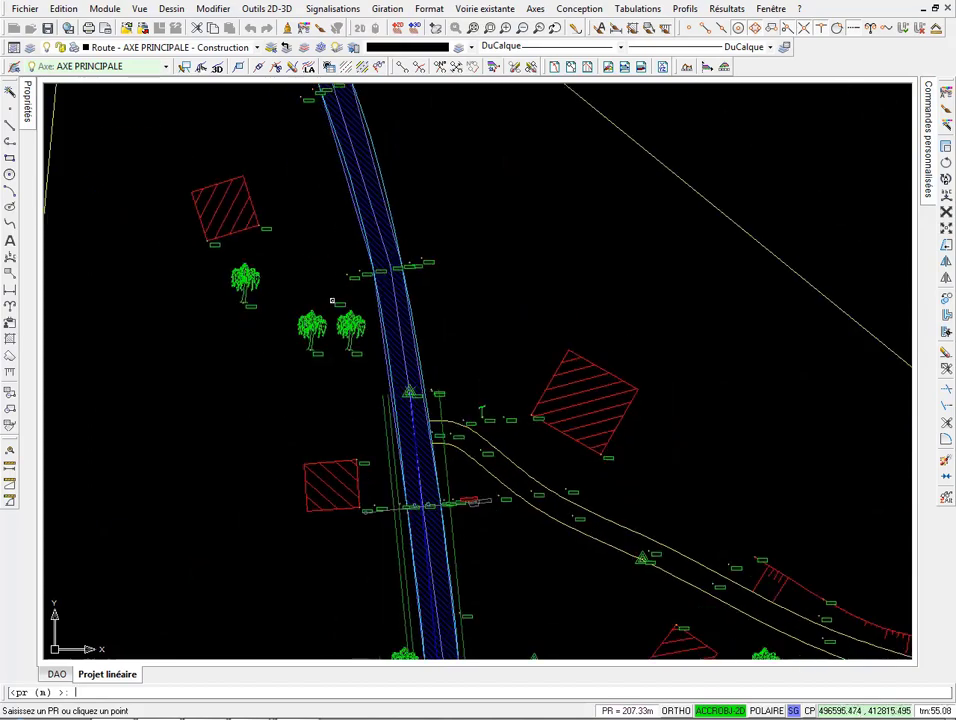
key(Return)
Step: Examine the tabulations along the main axis and the culvert crossing around P 8
middle_drag(491, 267, 515, 142)
scroll(515, 142, down, 1)
middle_drag(500, 344, 481, 260)
scroll(413, 393, up, 4)
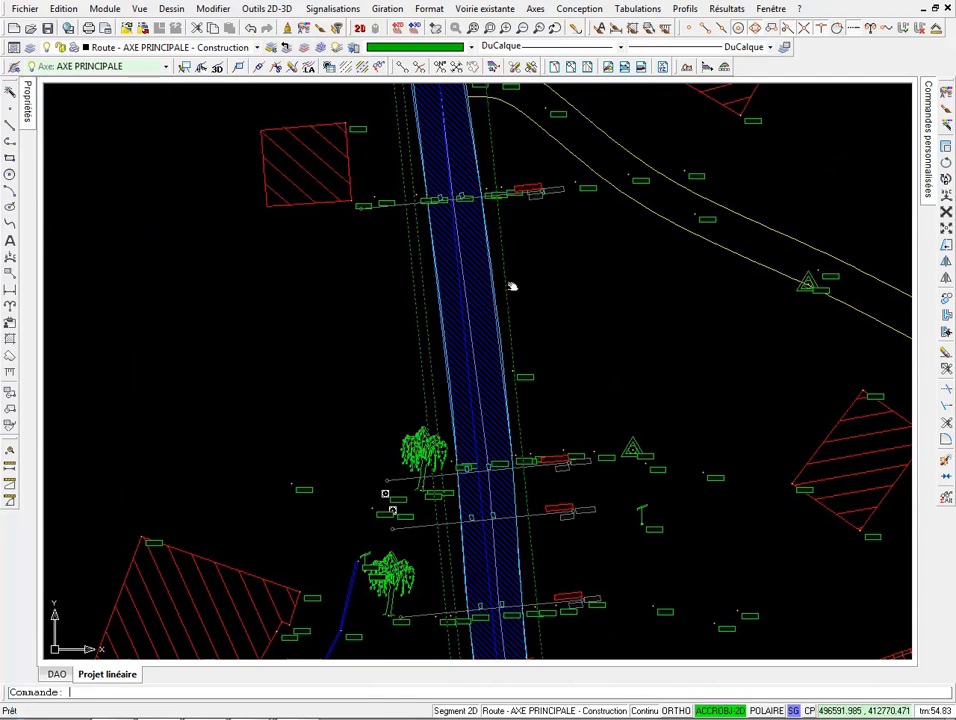
scroll(505, 280, down, 6)
middle_drag(485, 440, 490, 245)
scroll(490, 245, up, 5)
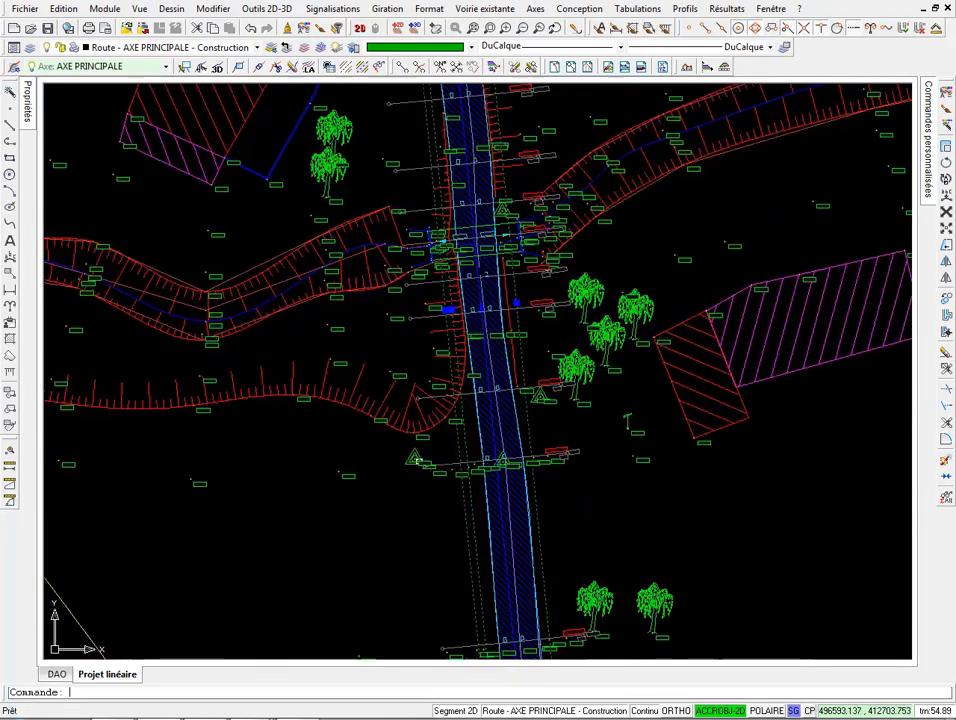
scroll(468, 296, up, 4)
middle_drag(468, 296, 489, 273)
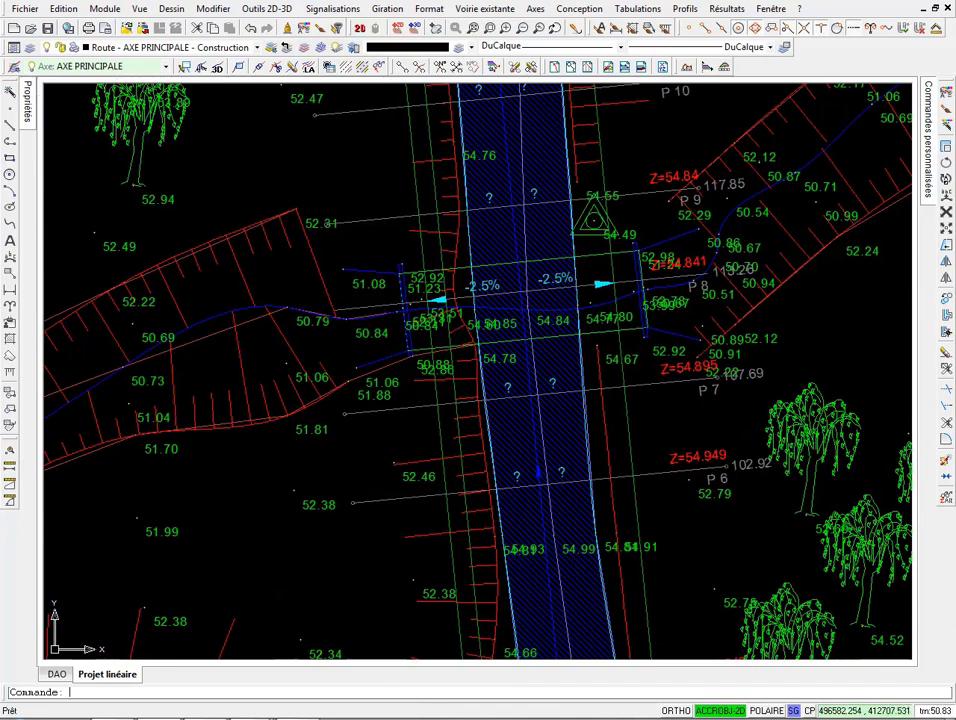
scroll(330, 315, down, 2)
scroll(446, 310, up, 3)
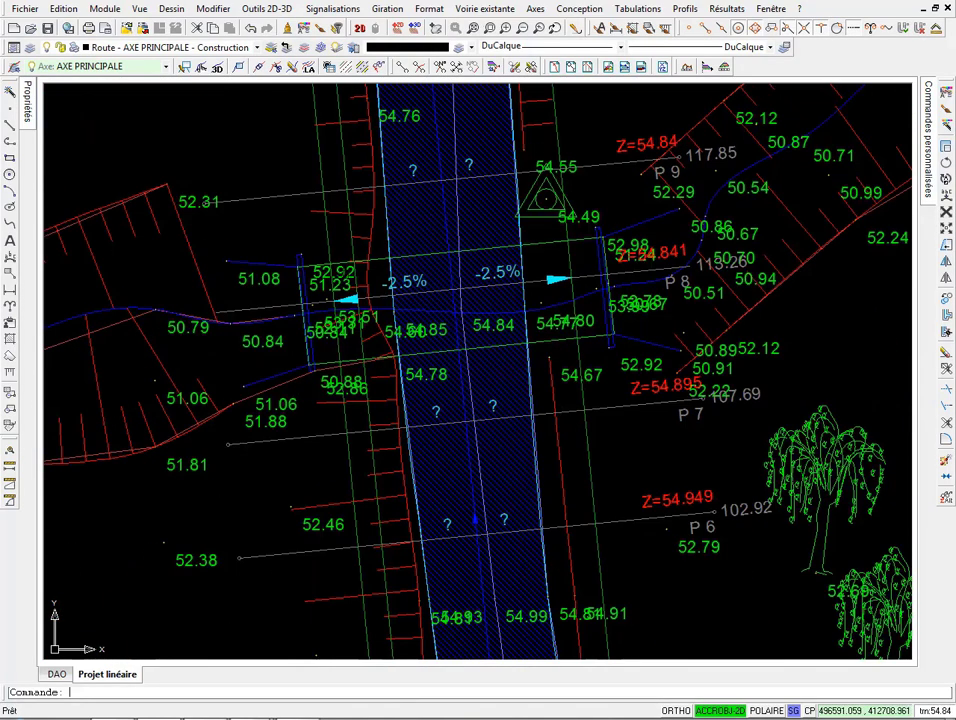
Step: Review the two existing simple culvert profiles in the typical profile manager
click(685, 8)
click(704, 54)
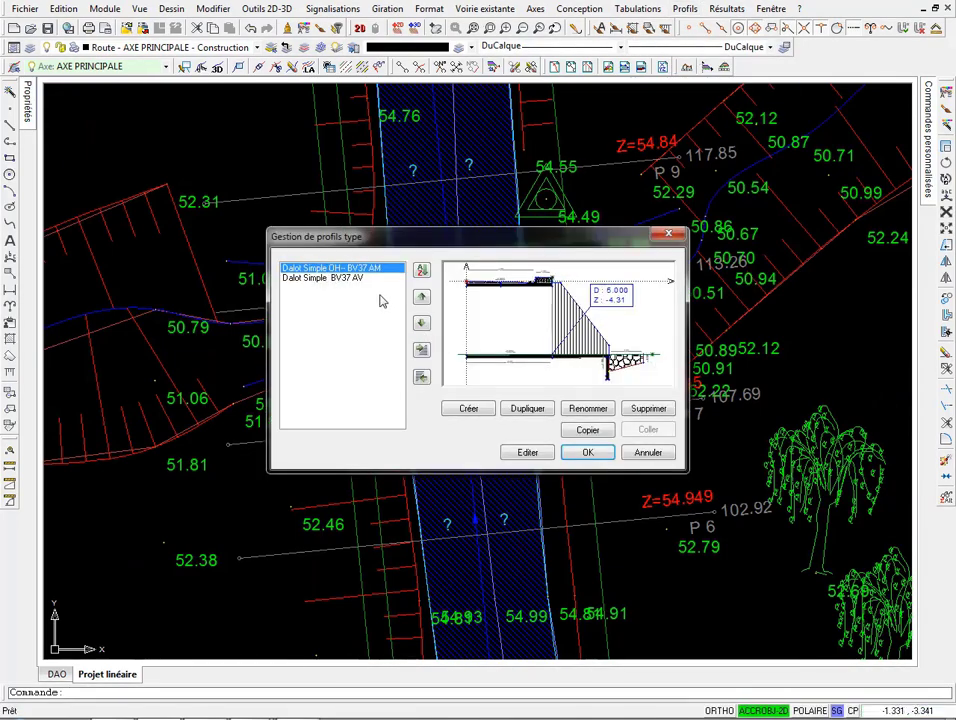
click(331, 278)
click(340, 269)
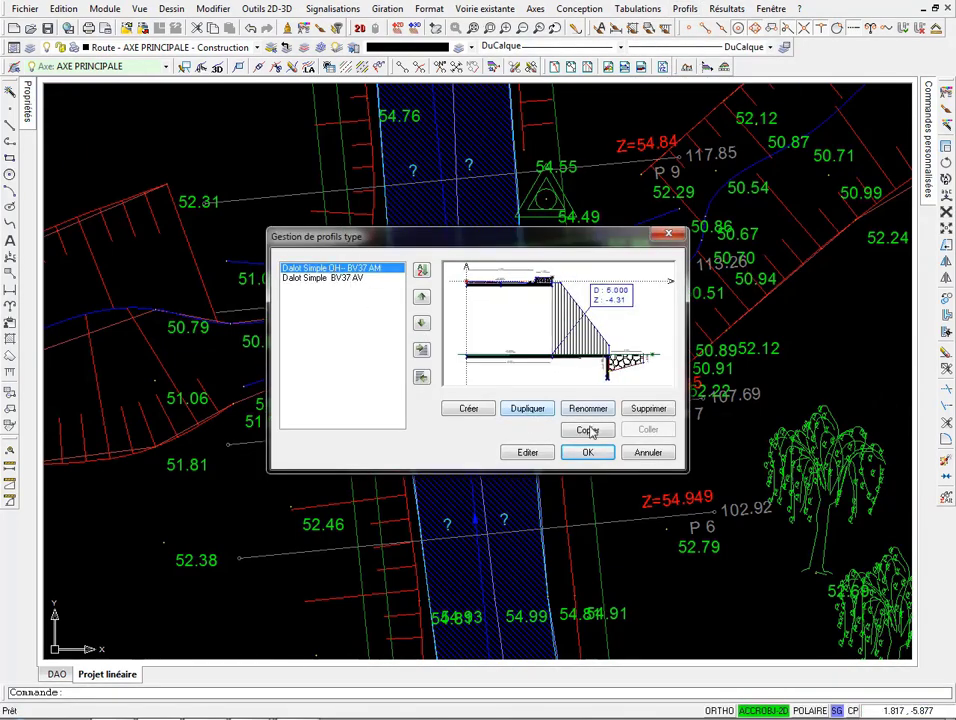
key(Escape)
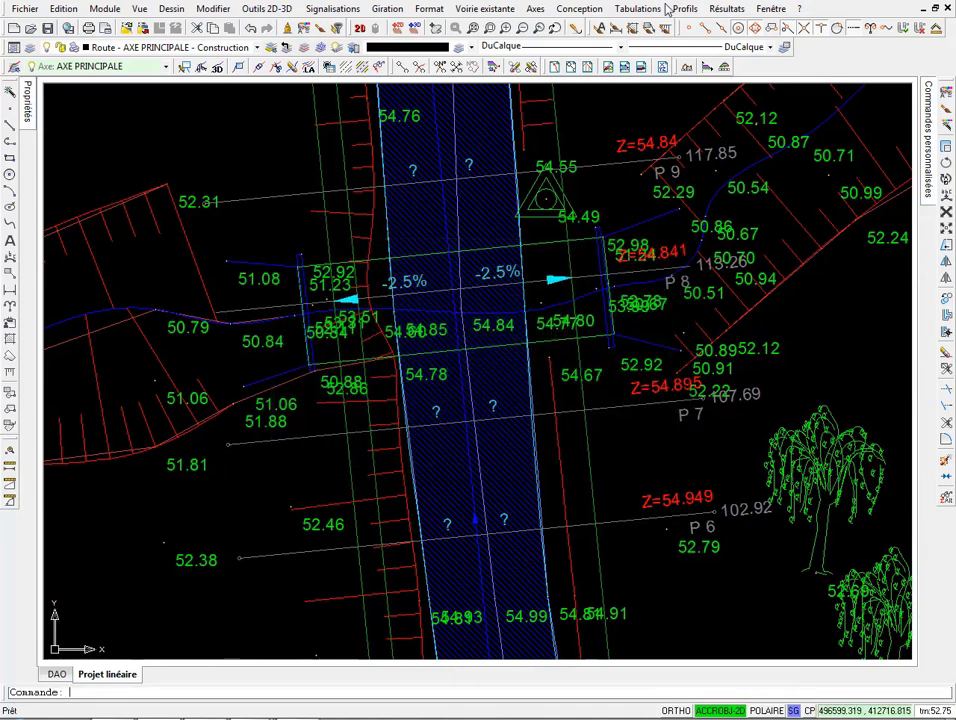
Step: Create a new typical profile named DALOT
click(684, 8)
click(735, 47)
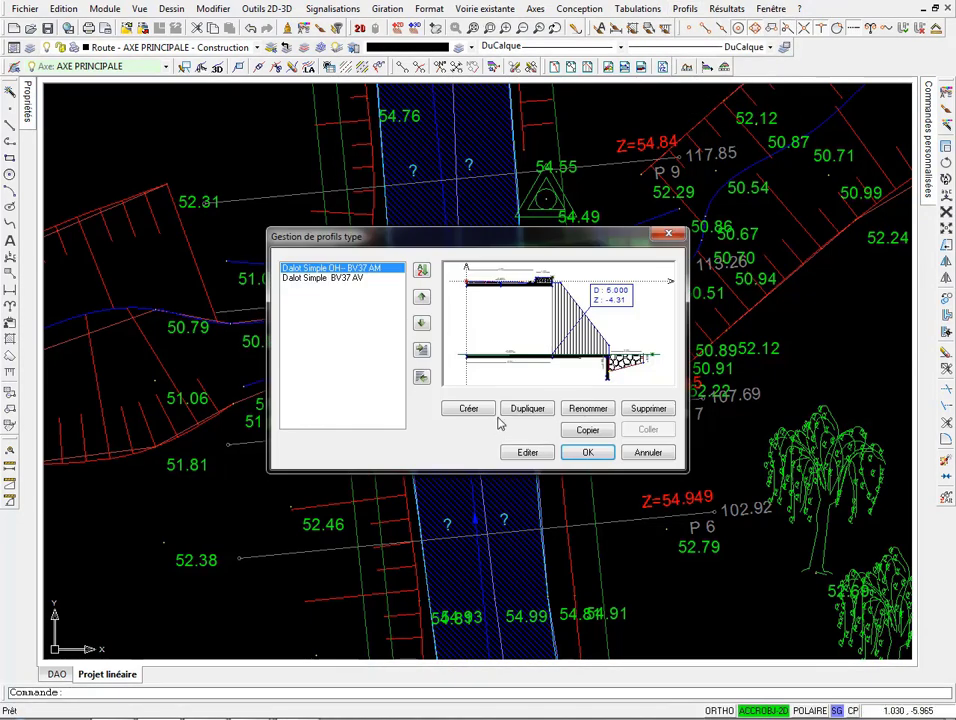
click(470, 410)
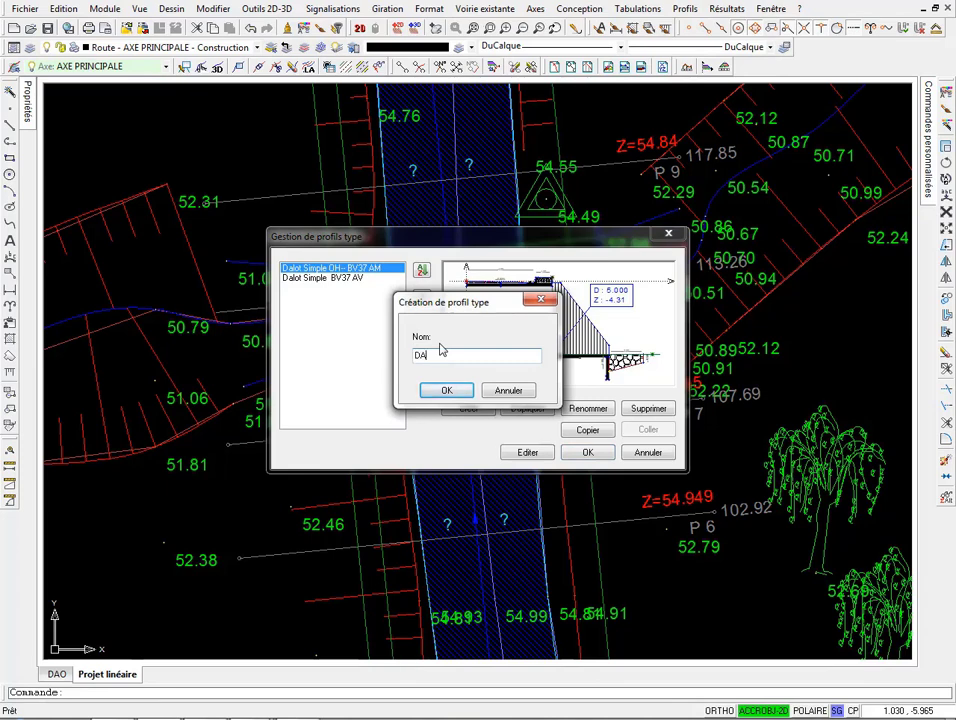
click(430, 389)
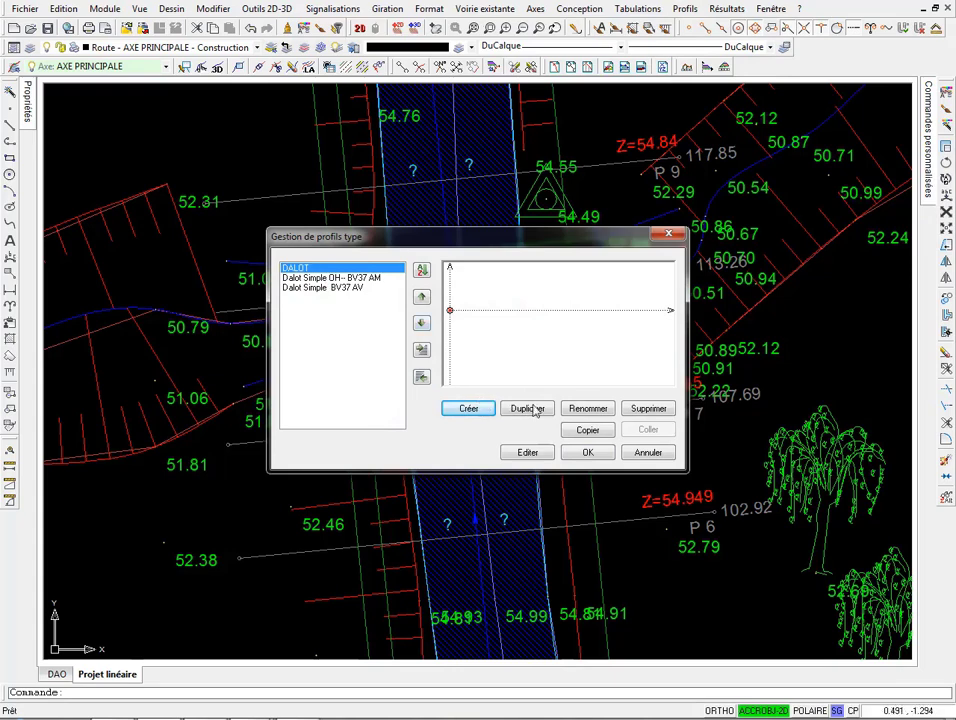
Step: Rename the DALOT typical profile as DALOT AM
click(588, 408)
click(474, 355)
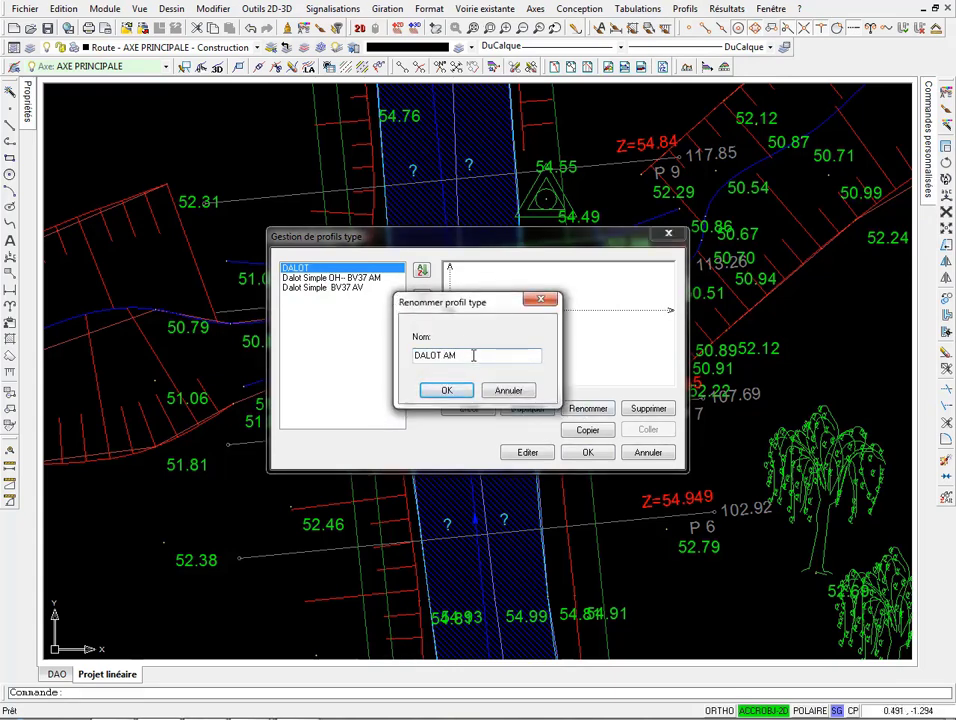
text(AM)
key(Return)
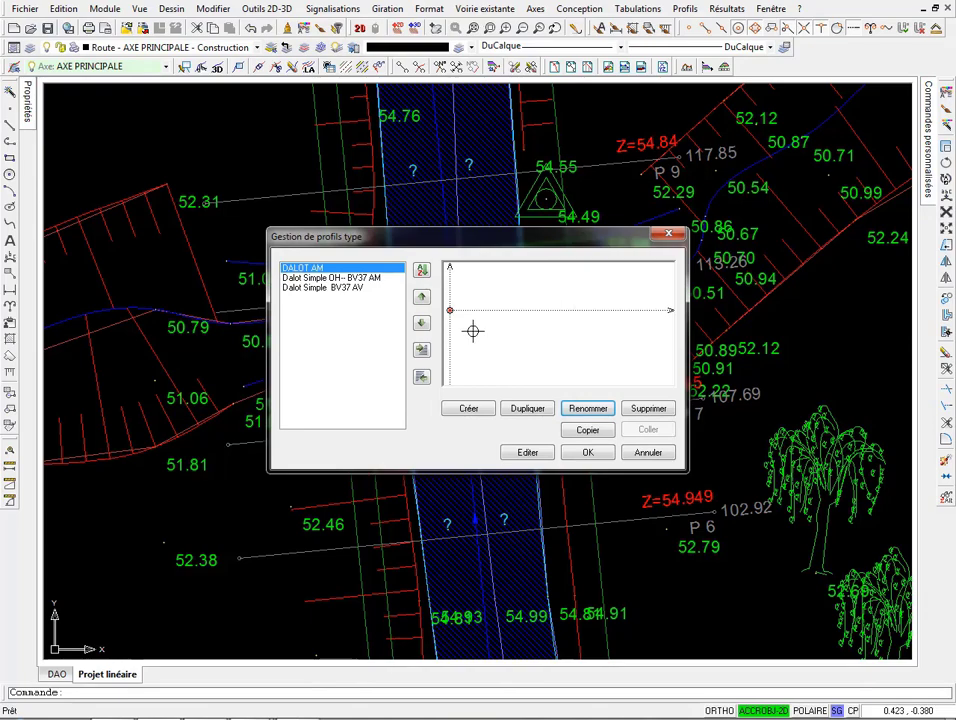
Step: Edit the DALOT AM profile and add a Delta D - Pente point with DX 3.0m, slope -2.5 and code B_Chaussée
click(527, 453)
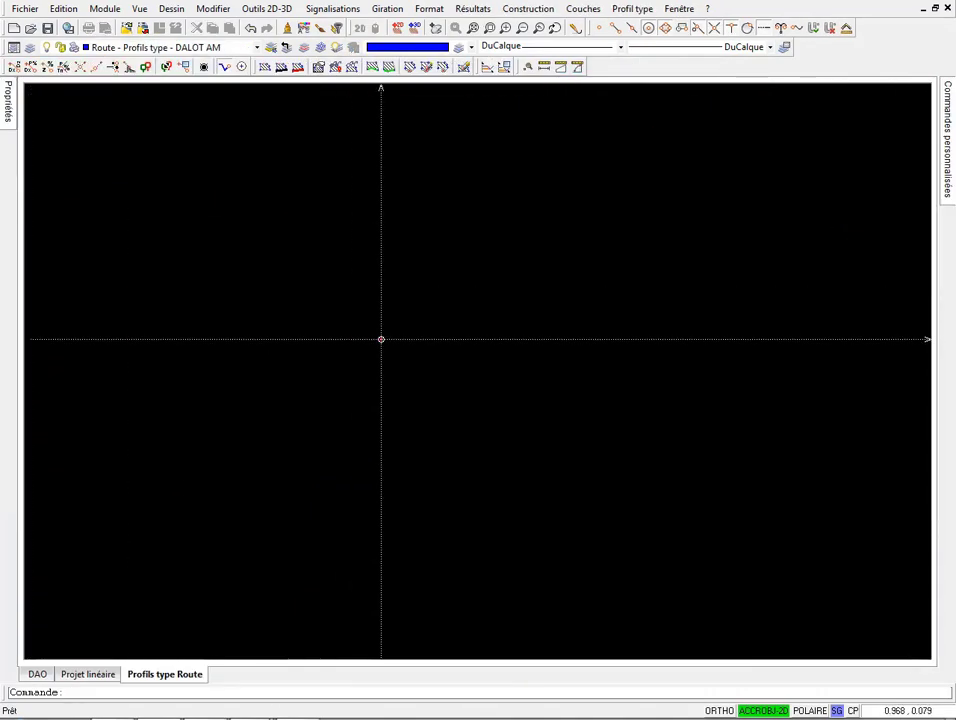
click(532, 9)
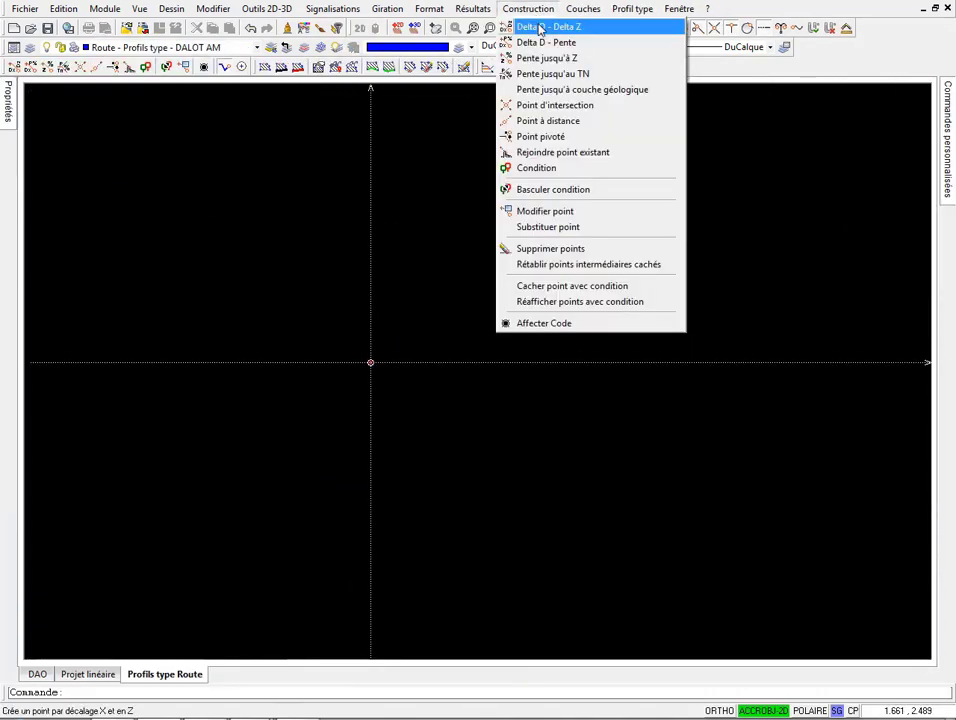
click(544, 45)
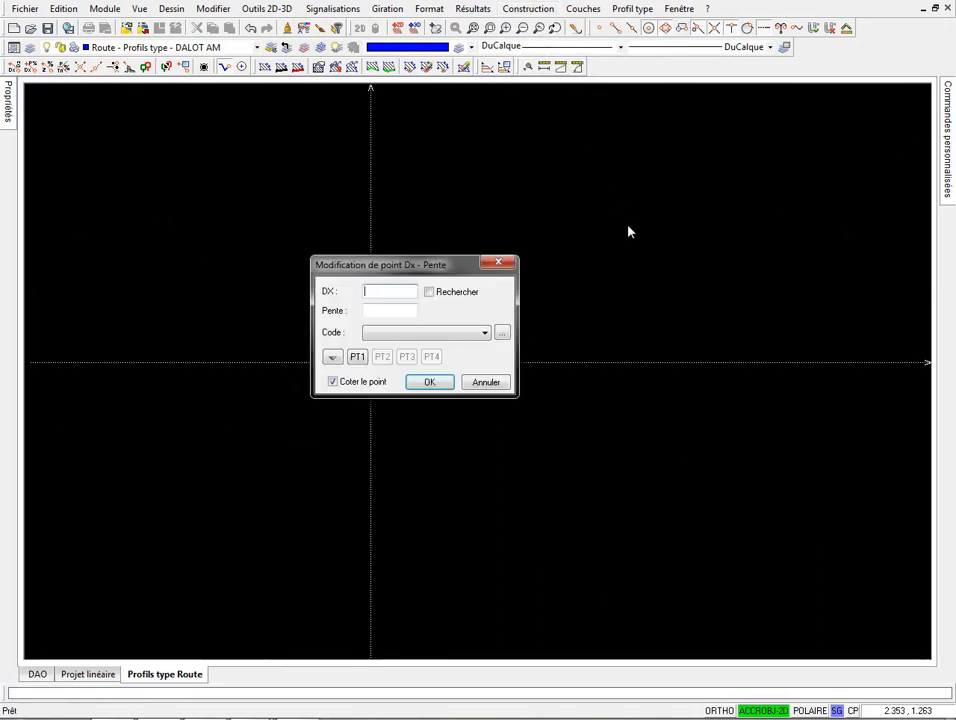
key(Tab)
click(502, 332)
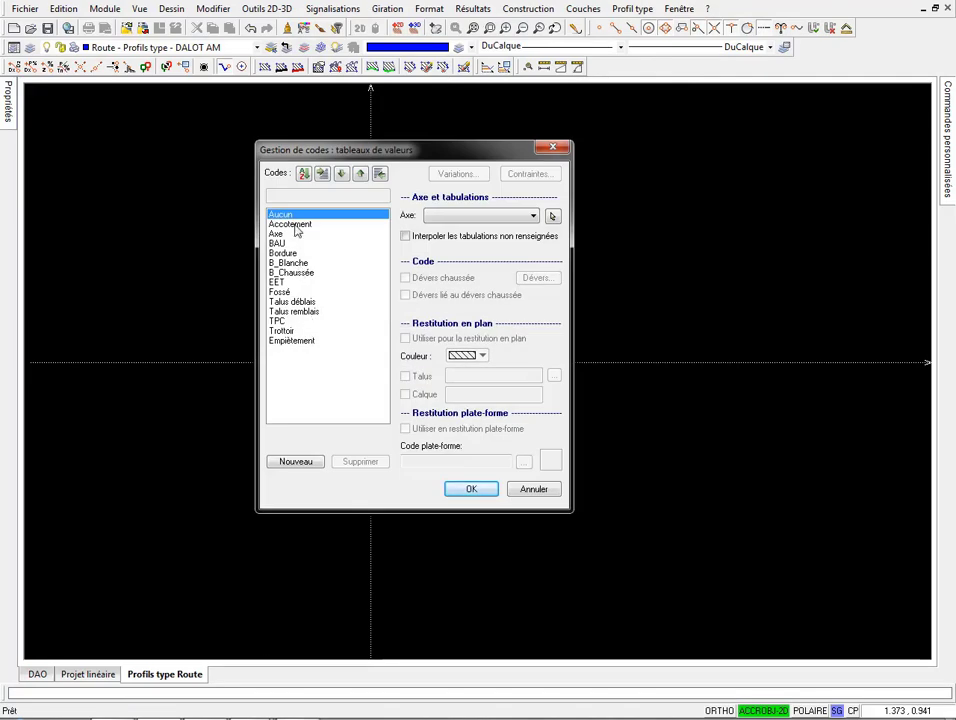
click(294, 273)
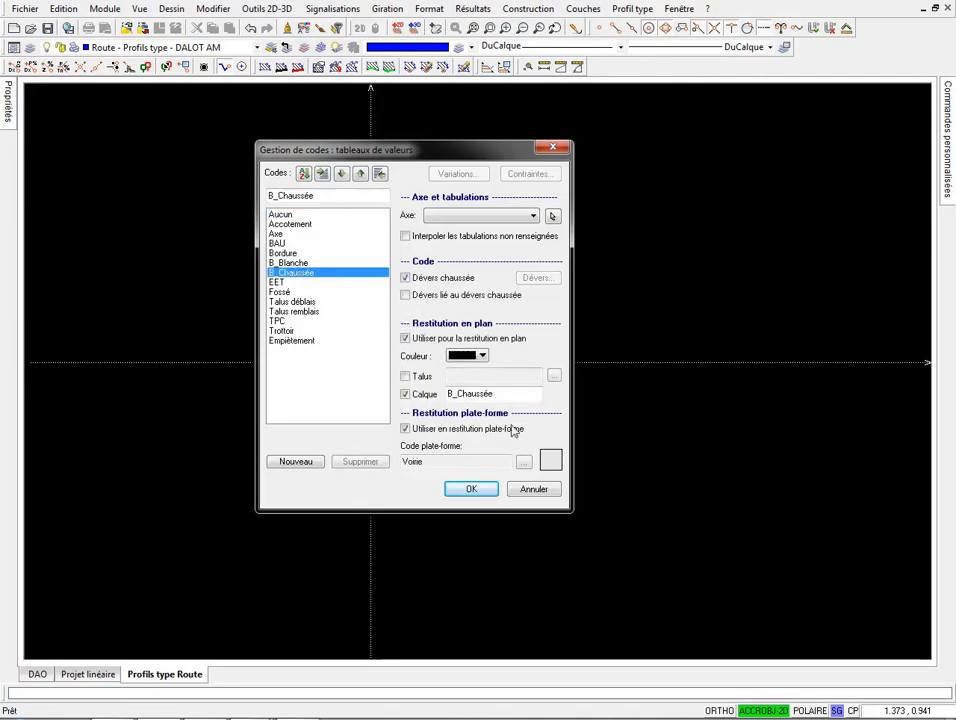
click(472, 490)
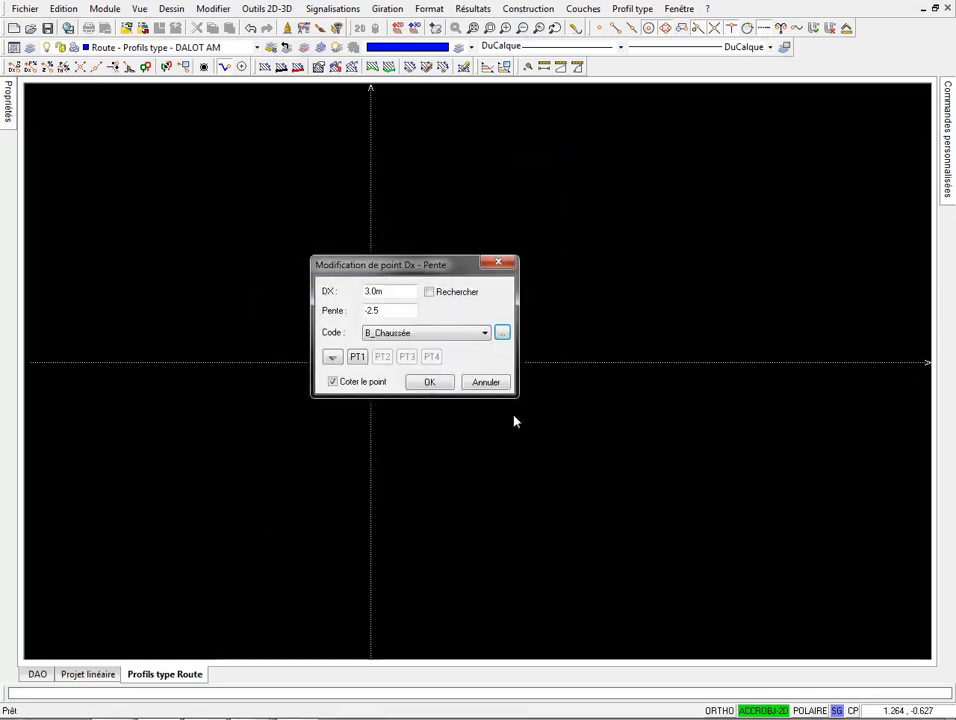
click(430, 382)
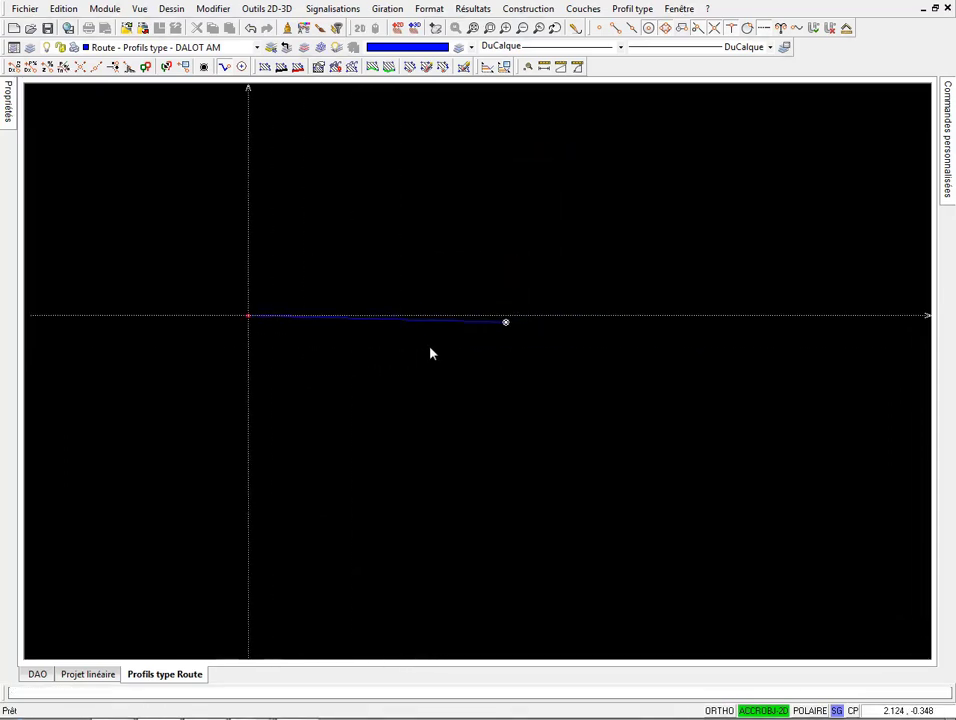
drag(405, 267, 442, 389)
key(Escape)
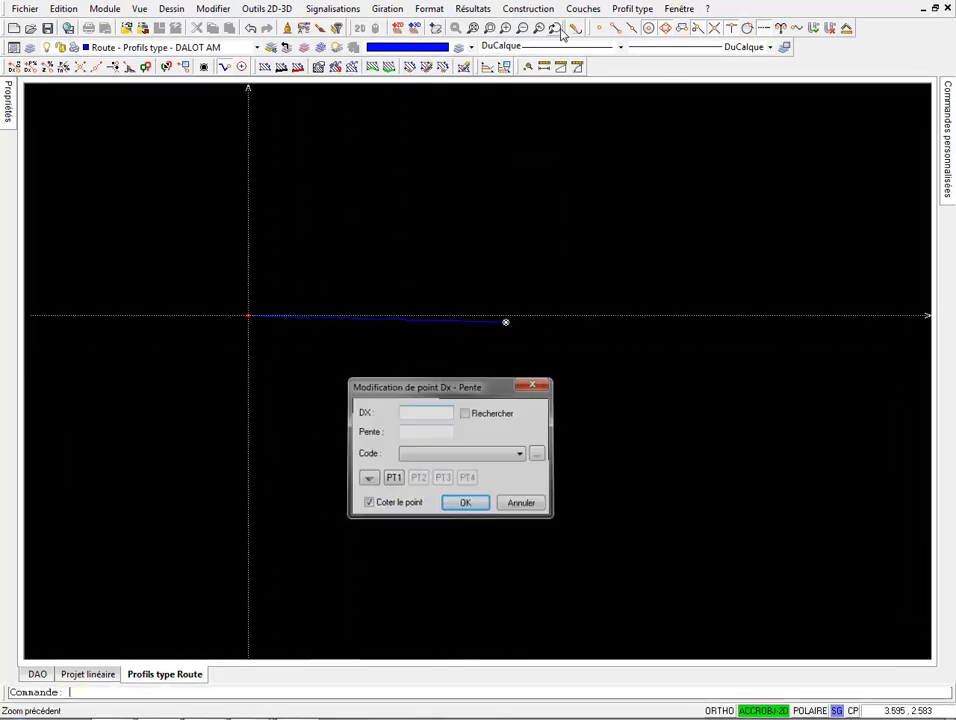
click(572, 28)
click(530, 38)
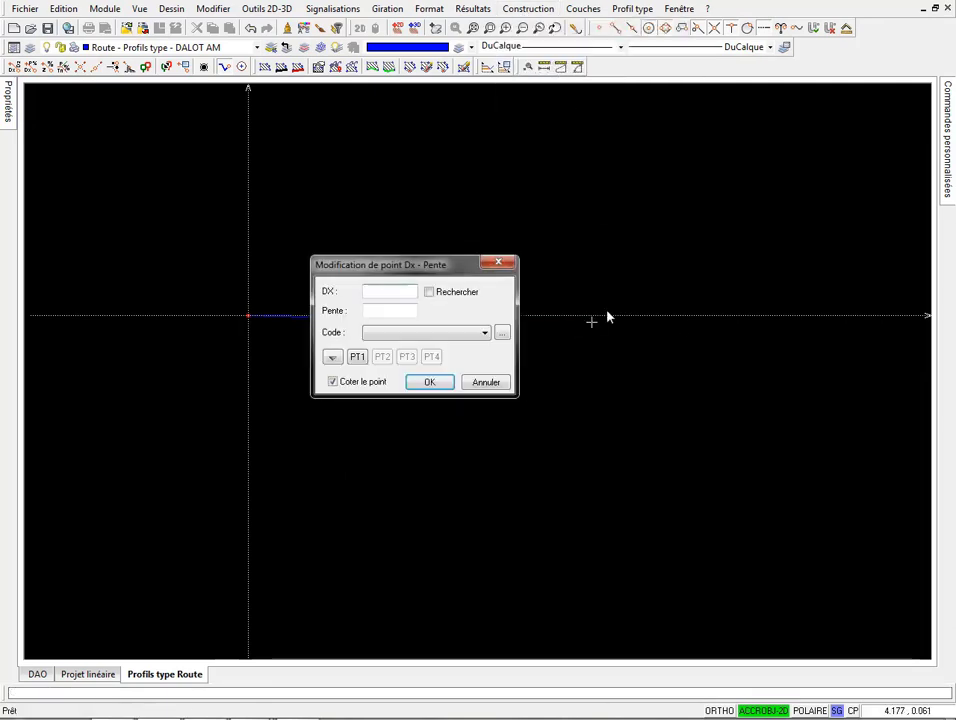
click(497, 263)
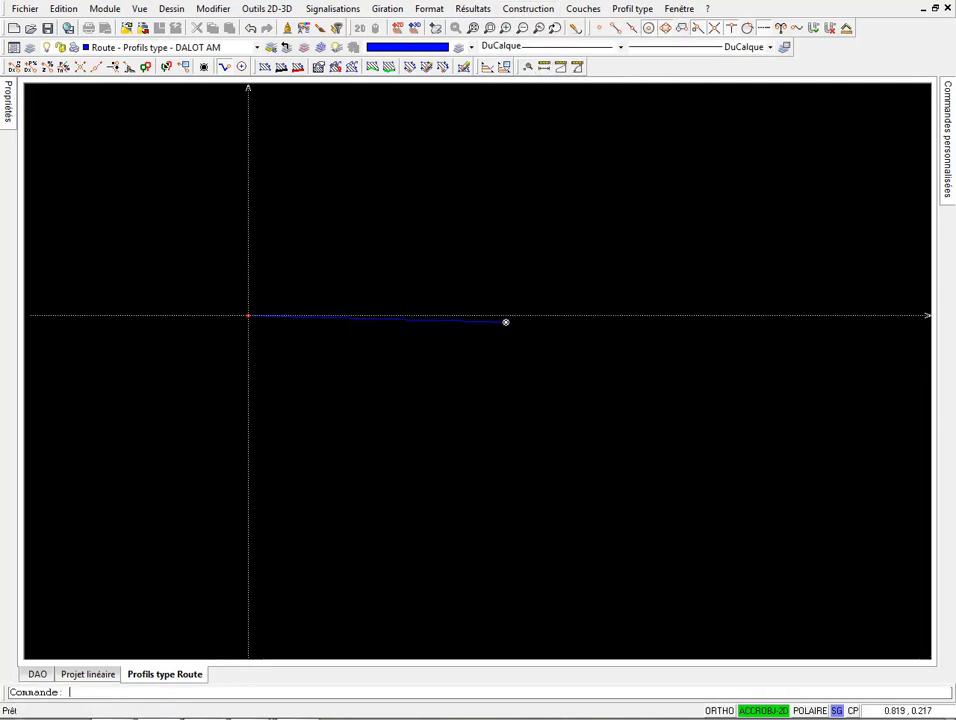
middle_drag(505, 322, 537, 321)
scroll(521, 321, up, 1)
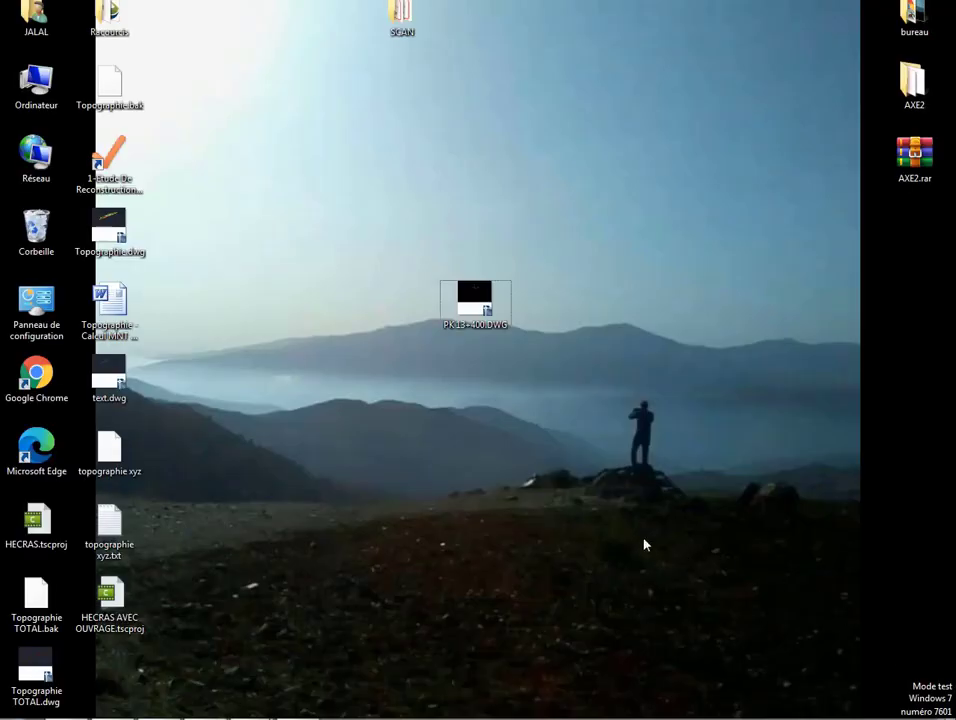
Step: Switch to Border.dwg in AutoCAD and examine the dimensions of the T4 kerb
mouse_move(386, 674)
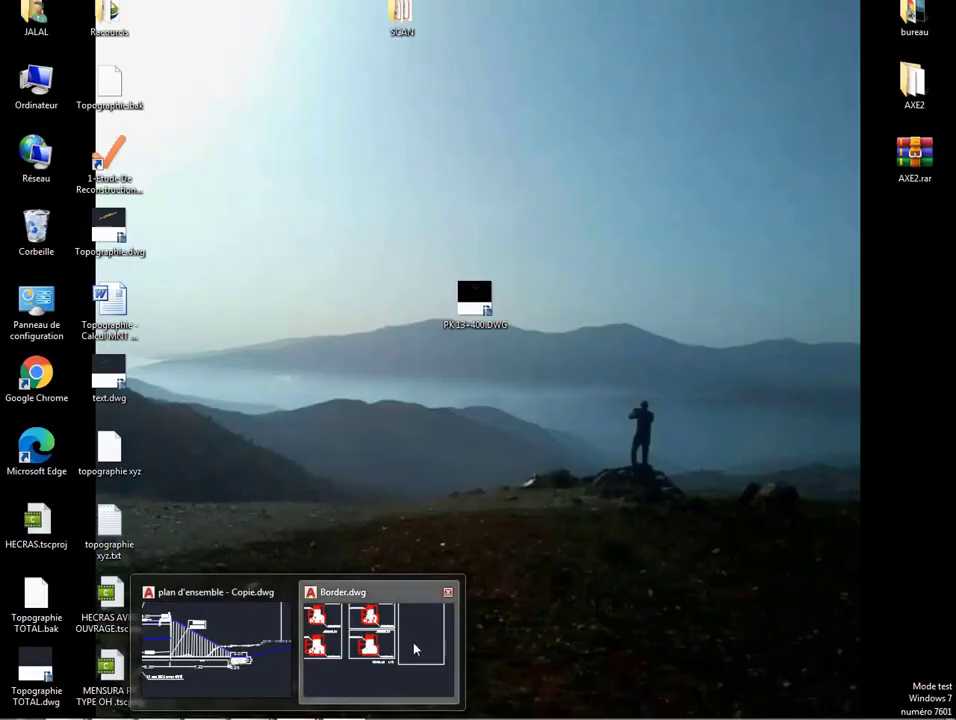
click(416, 647)
scroll(430, 385, up, 5)
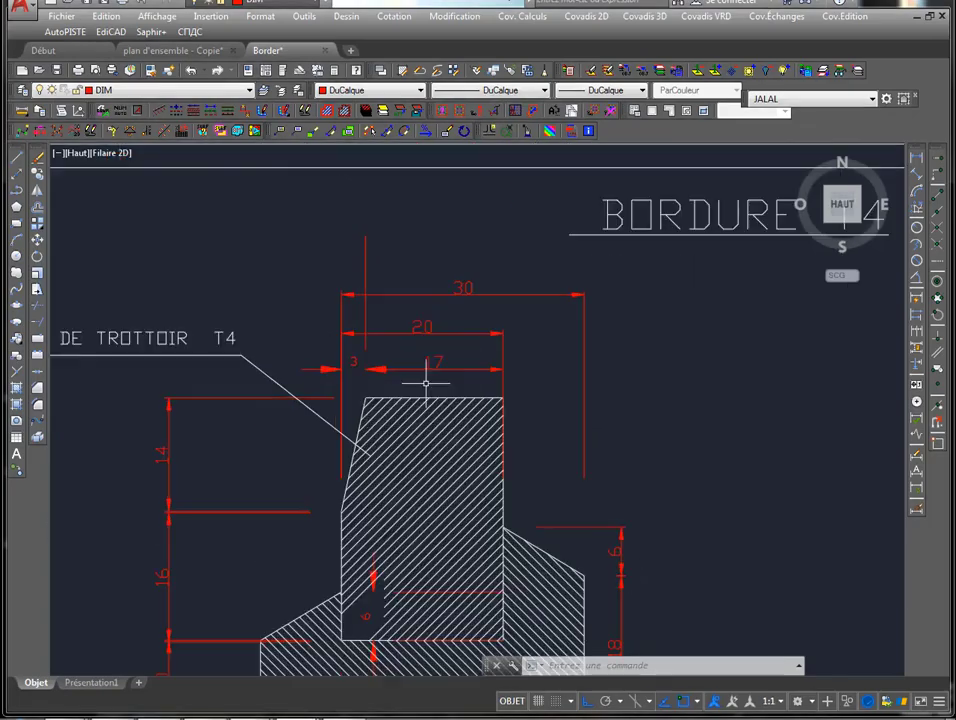
scroll(437, 395, down, 2)
scroll(435, 400, up, 2)
middle_drag(435, 400, 417, 376)
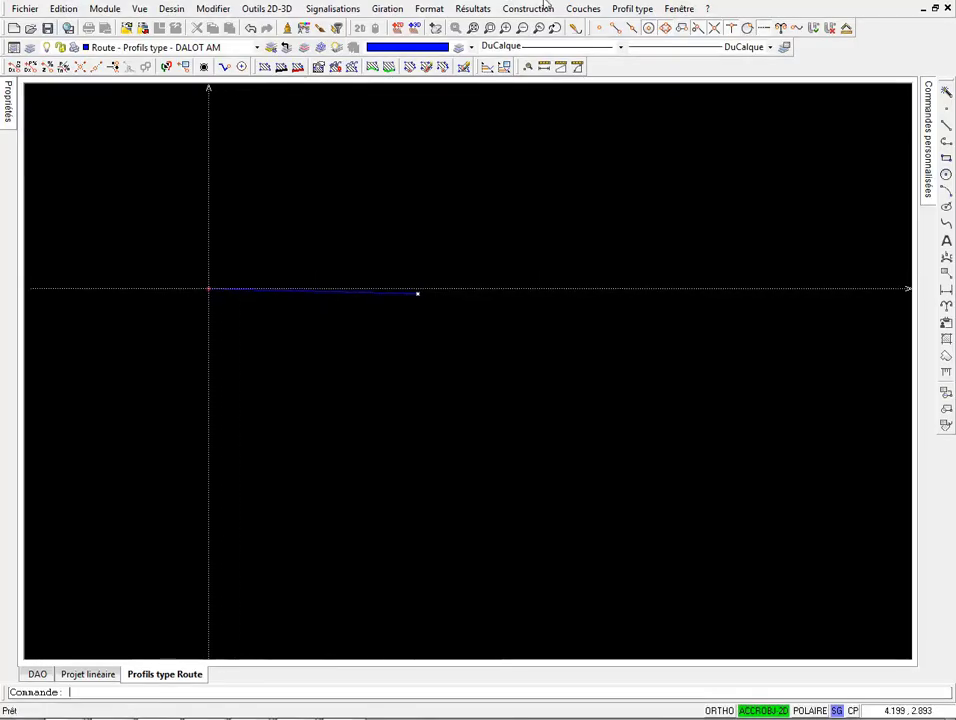
click(530, 8)
middle_drag(360, 312, 474, 289)
scroll(530, 308, up, 2)
click(522, 9)
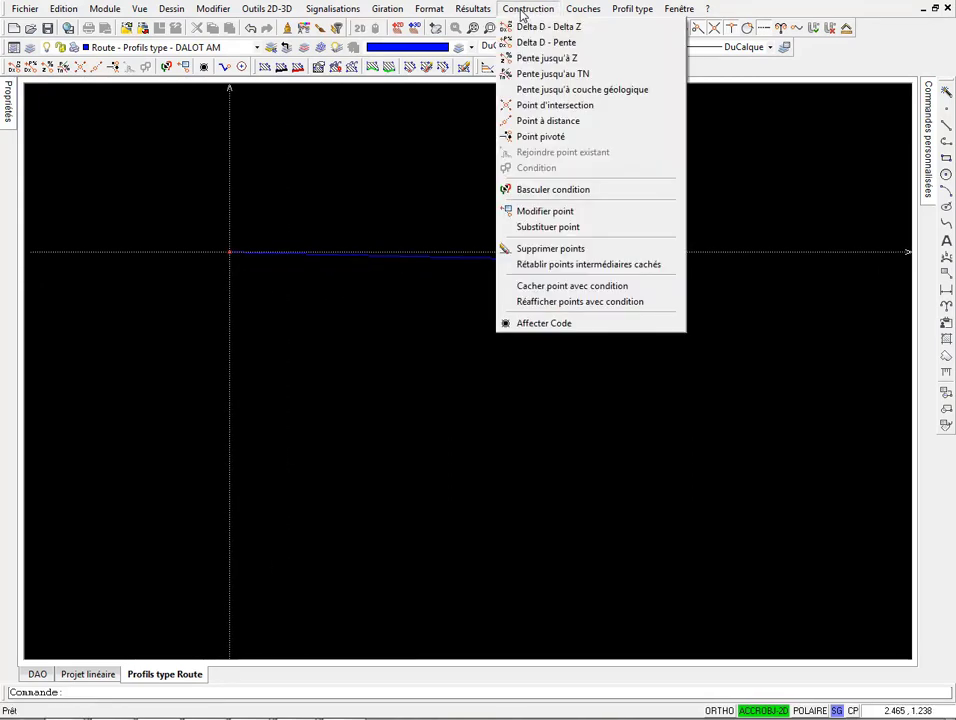
click(522, 14)
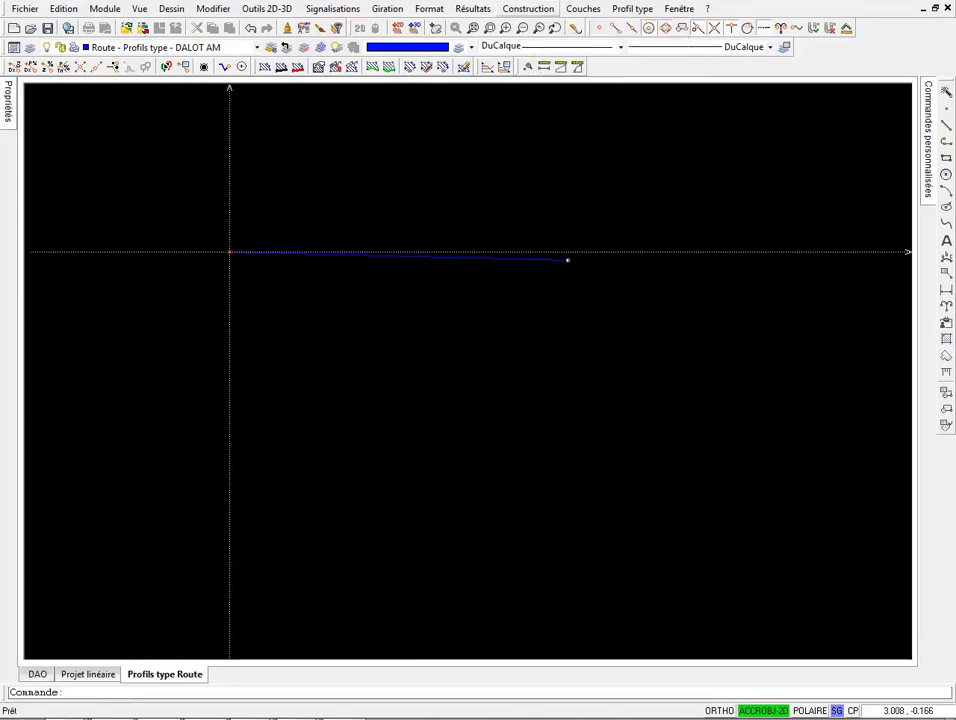
middle_drag(767, 338, 687, 328)
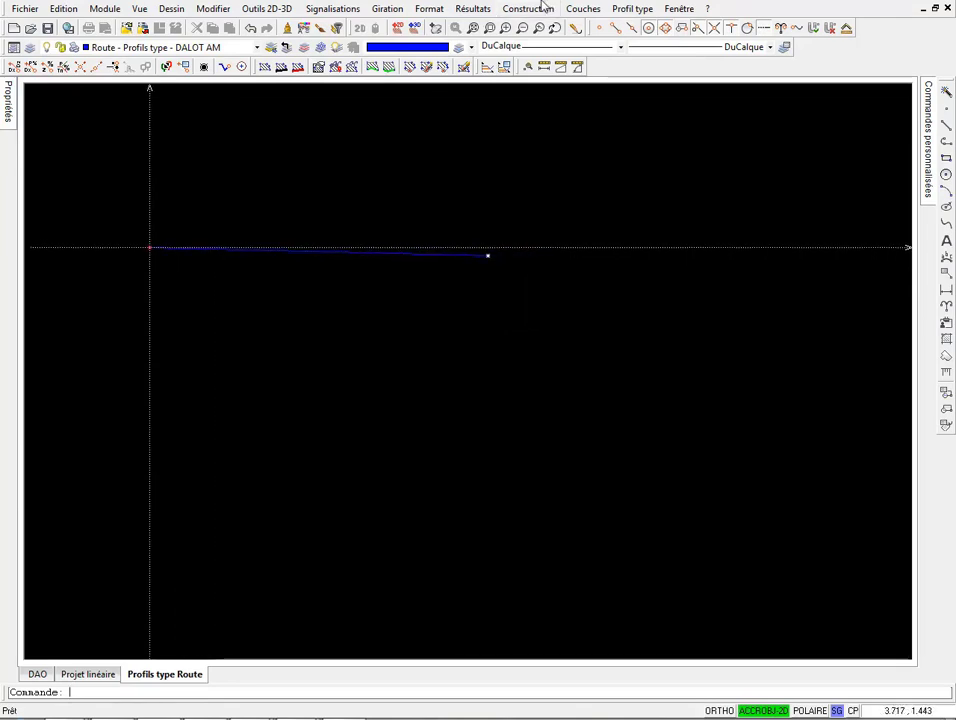
click(541, 8)
click(548, 25)
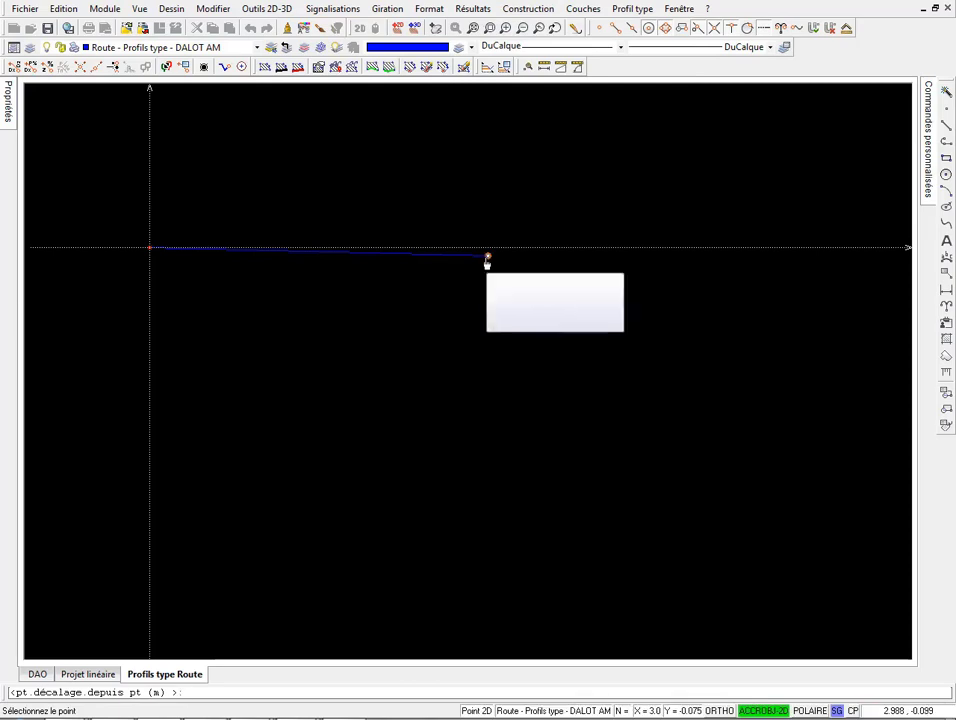
click(487, 260)
text(0)
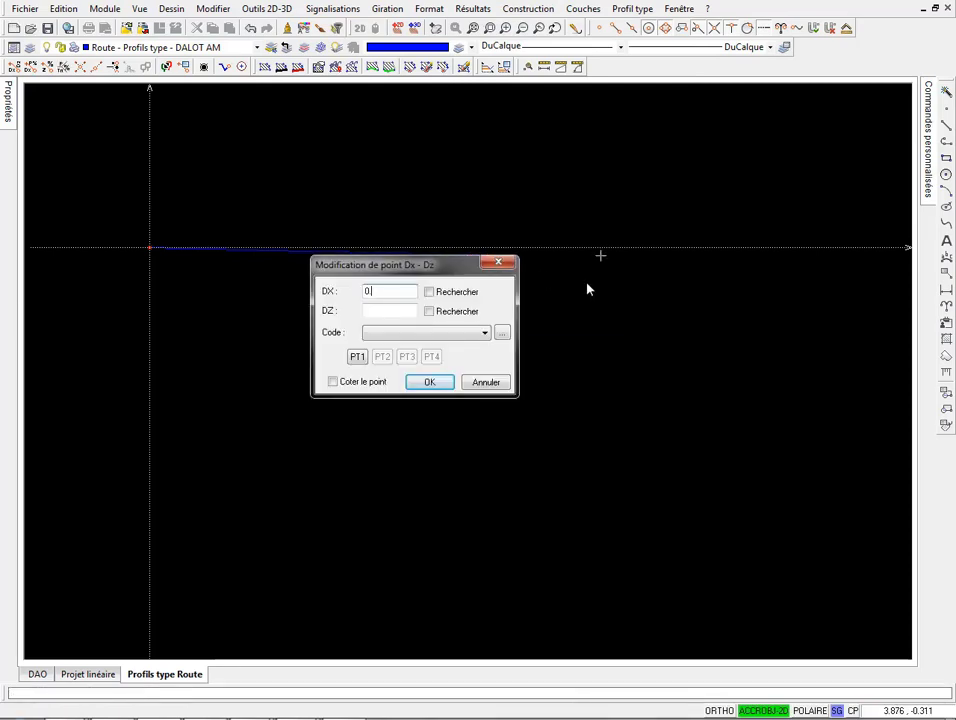
text(.16)
key(Tab)
text(0)
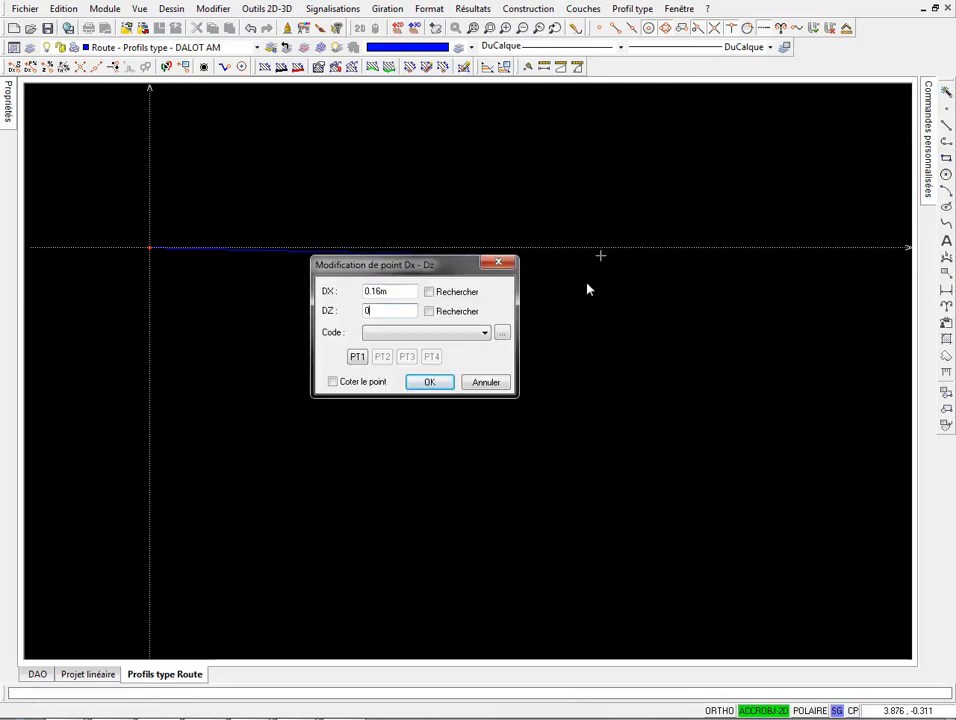
Step: Add a Delta D - Delta Z point with DX 0.0m and DZ 0.16 from the carriageway edge for the kerb's front face
click(403, 292)
text(0)
key(Tab)
text(0.16)
click(428, 383)
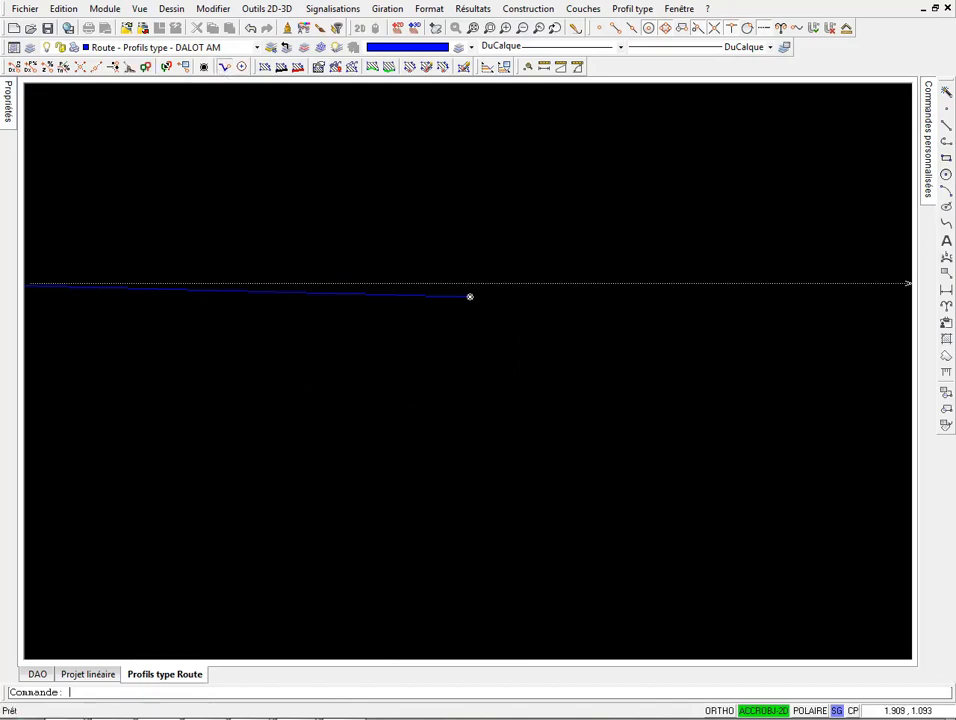
click(528, 8)
click(560, 25)
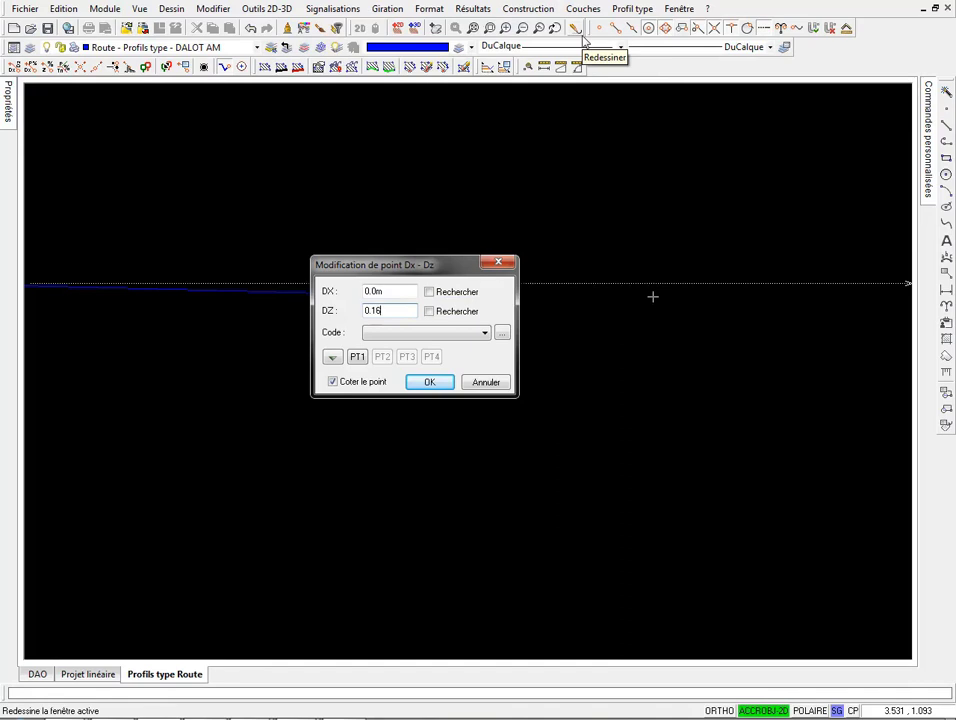
click(430, 381)
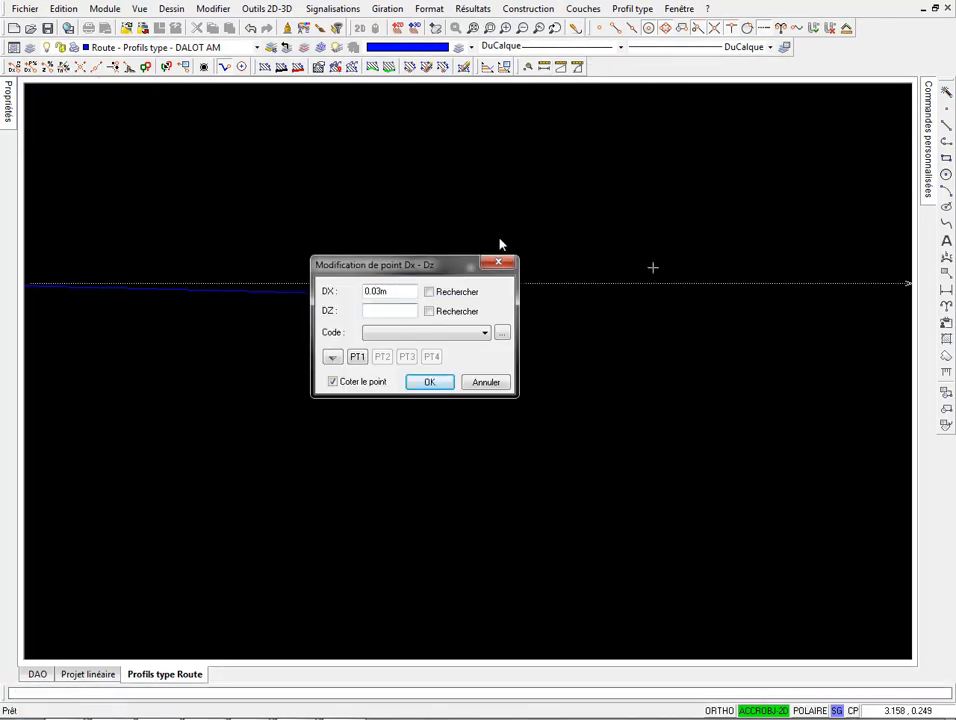
Step: Continue the kerb outline with a point at DX 0.03m, DZ 0.14 and a top point at DX 0.17m, DZ 0.0m
text(.14)
click(424, 382)
click(453, 236)
text(0.17)
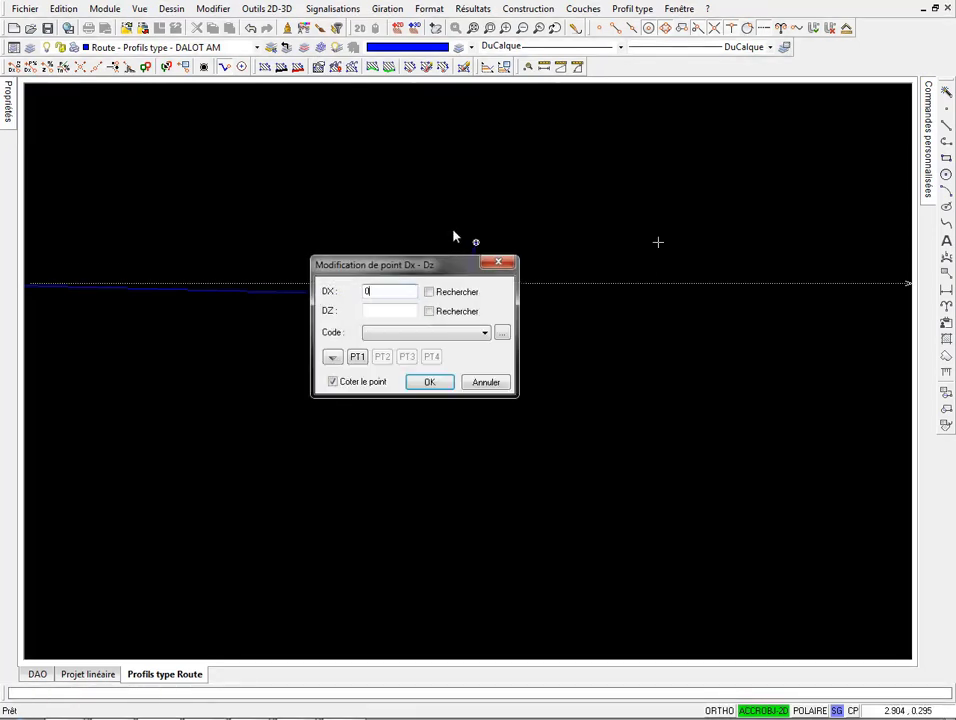
key(Tab)
text(0)
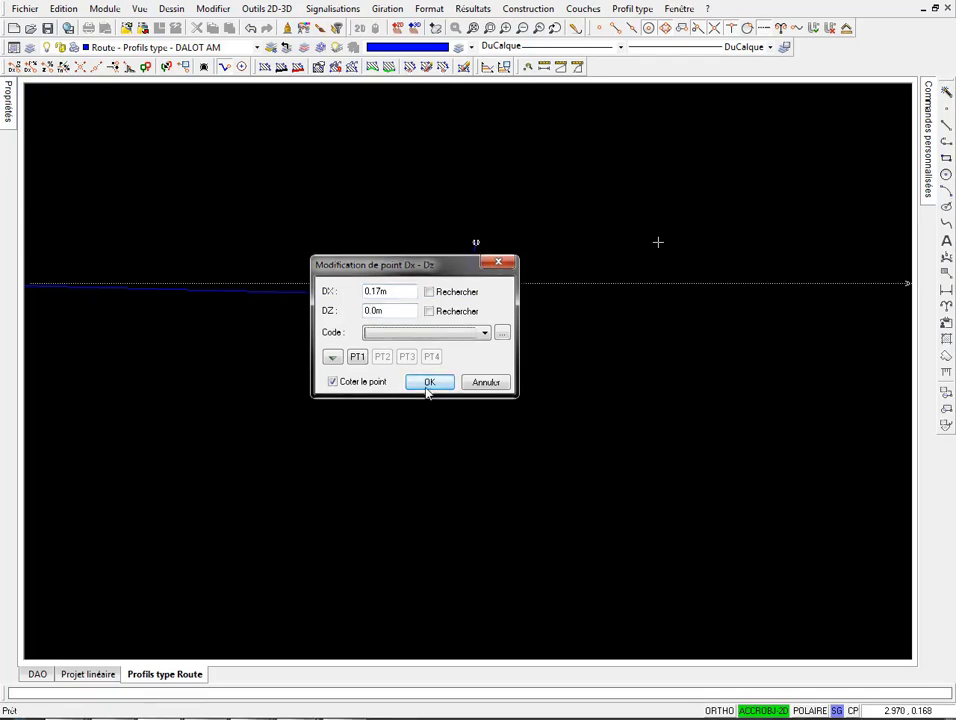
click(429, 383)
Step: Close the kerb's back face with a vertical downward point, DX 0.0m and negative DZ, level with the carriageway edge
click(653, 237)
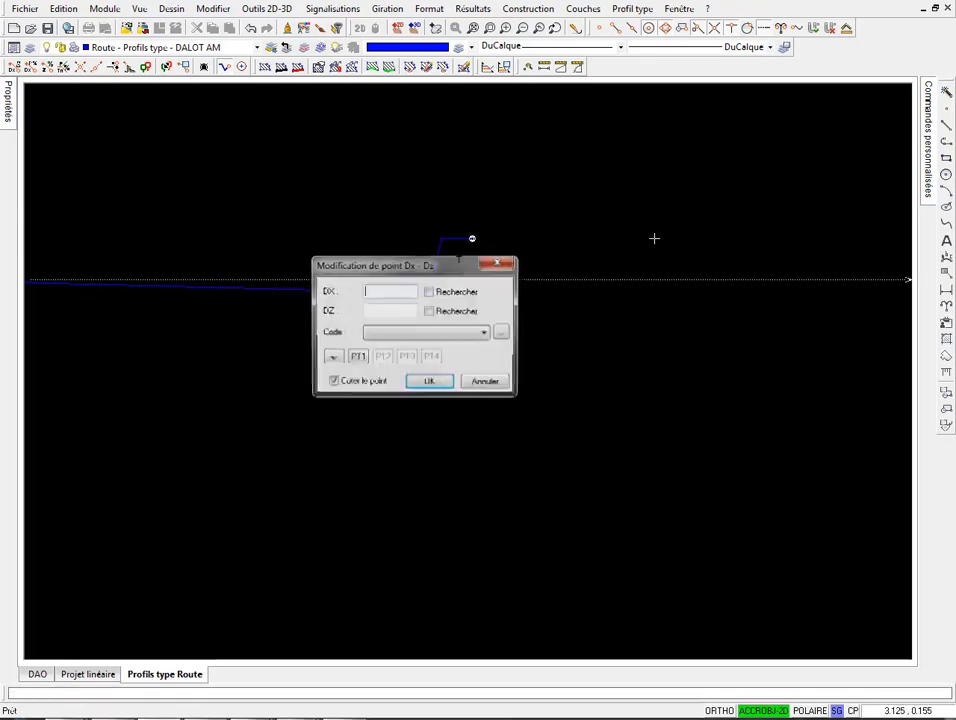
text(0)
key(Tab)
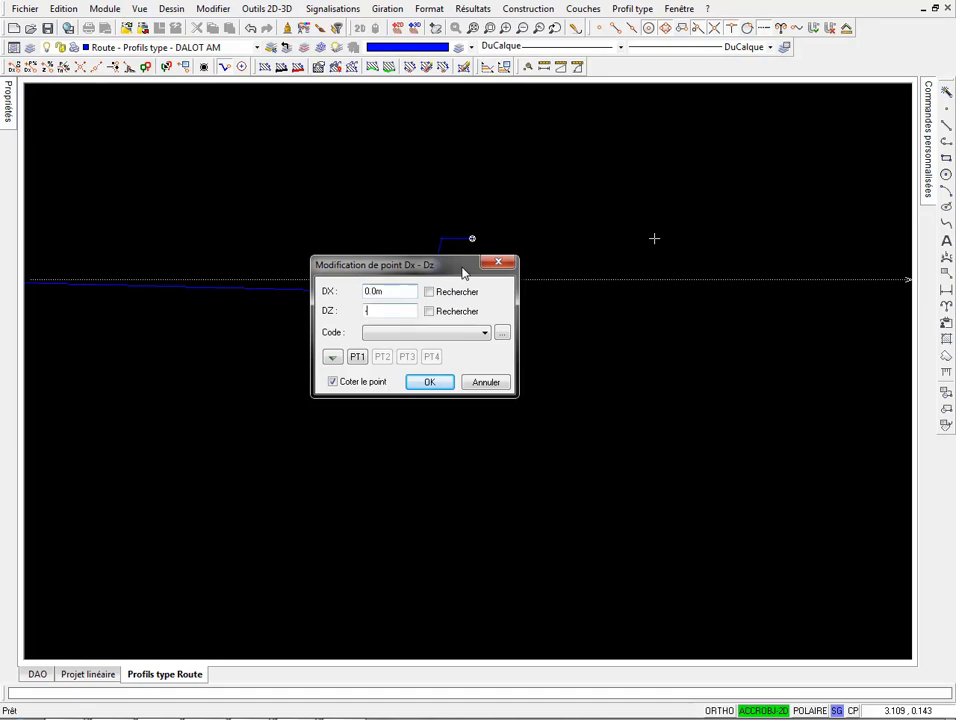
click(429, 382)
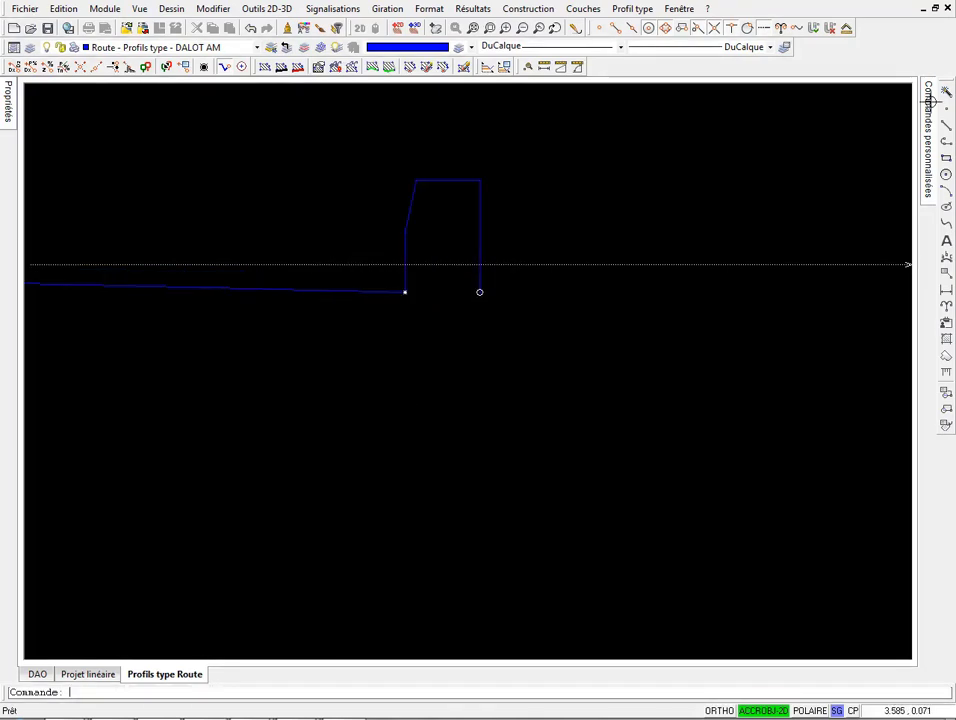
Step: Measure the kerb's height with a linear dimension from the carriageway edge to the front corner of its top
click(944, 290)
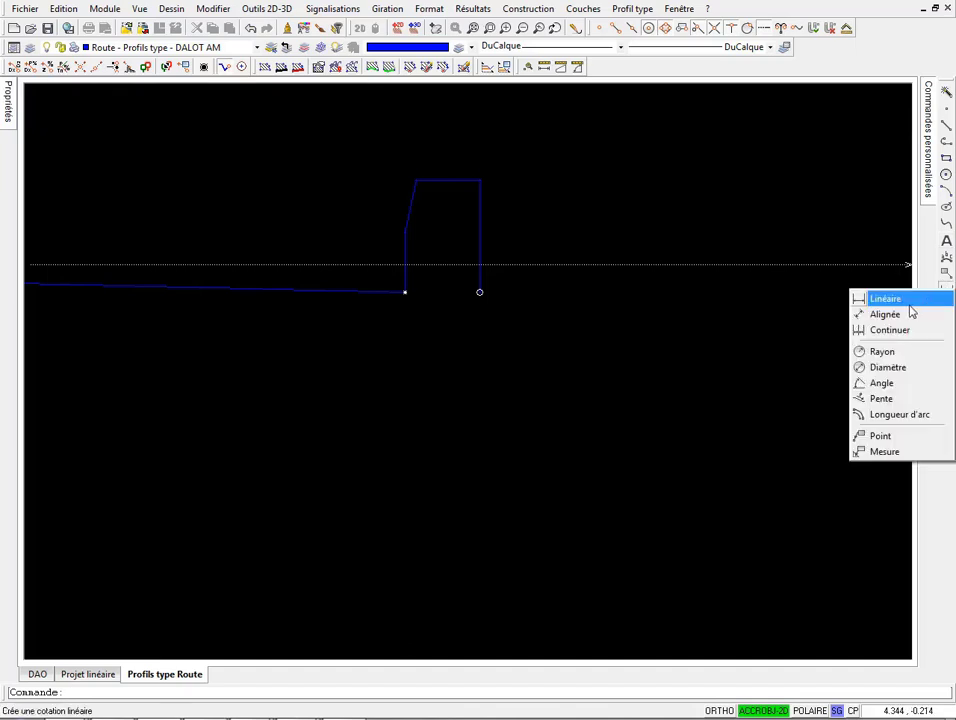
click(910, 302)
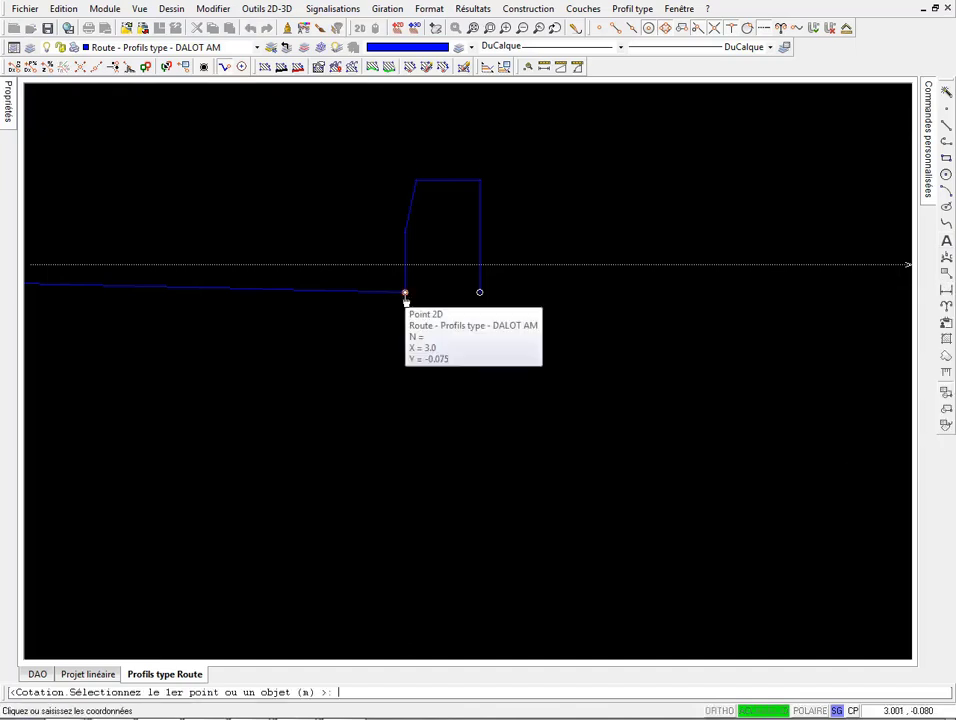
click(404, 292)
click(415, 180)
scroll(590, 215, down, 3)
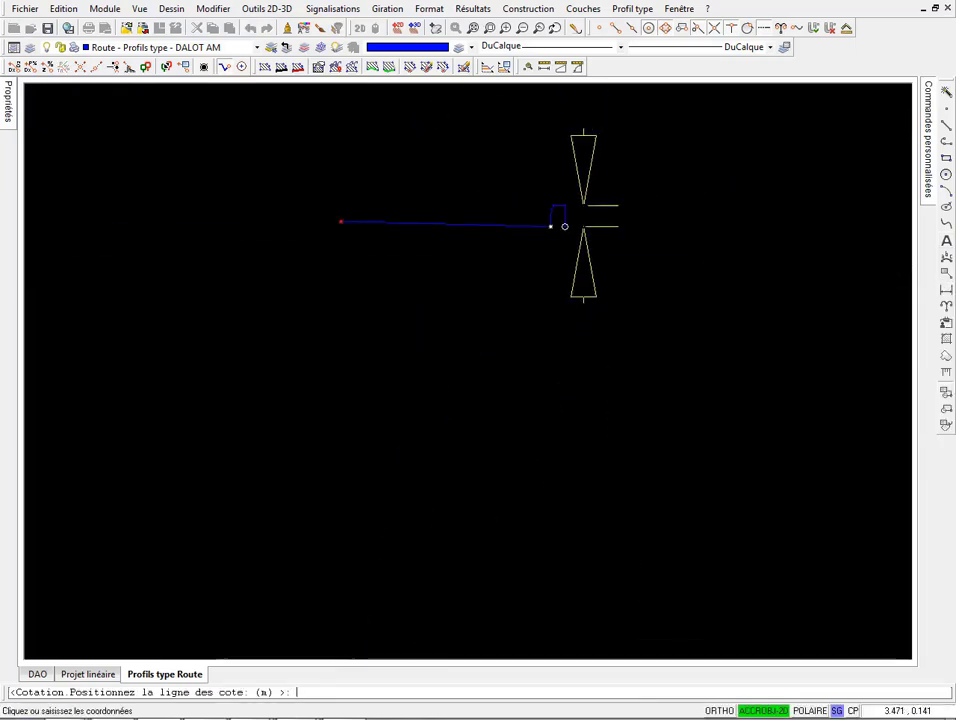
scroll(600, 215, up, 3)
key(Escape)
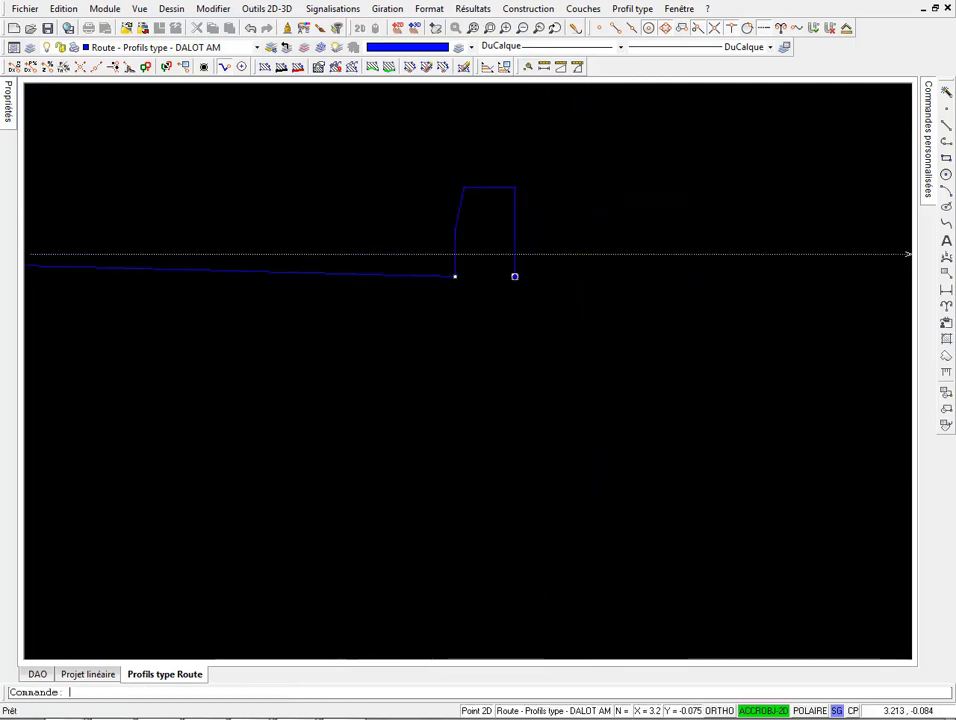
Step: Add a Delta D - Delta Z point with DX 0.5m and DZ 0.0m behind the kerb
scroll(500, 260, down, 4)
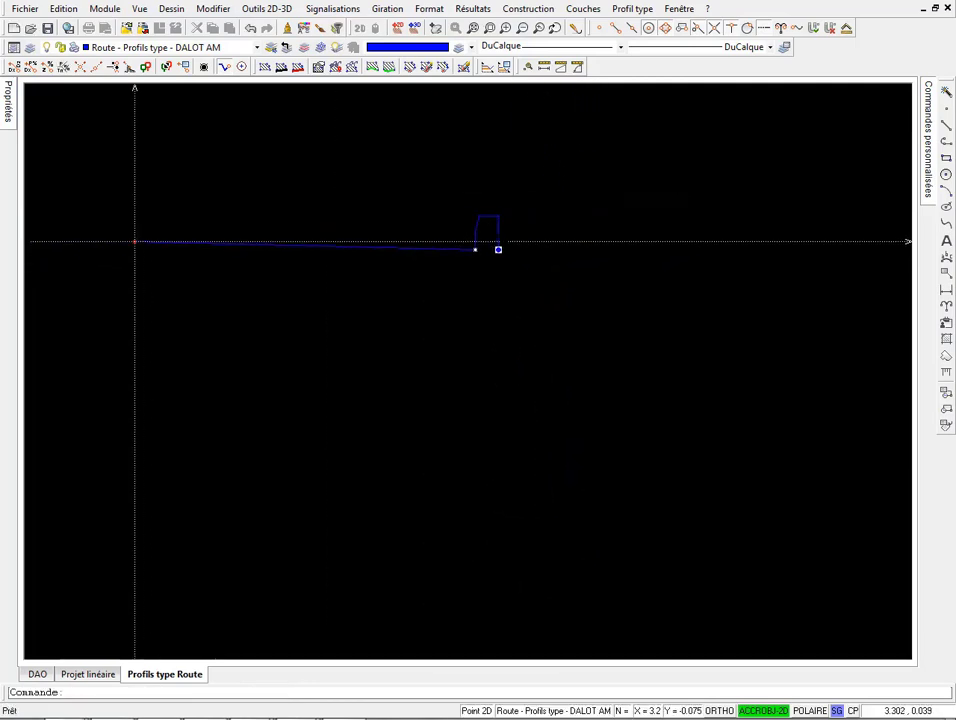
middle_drag(480, 400, 429, 393)
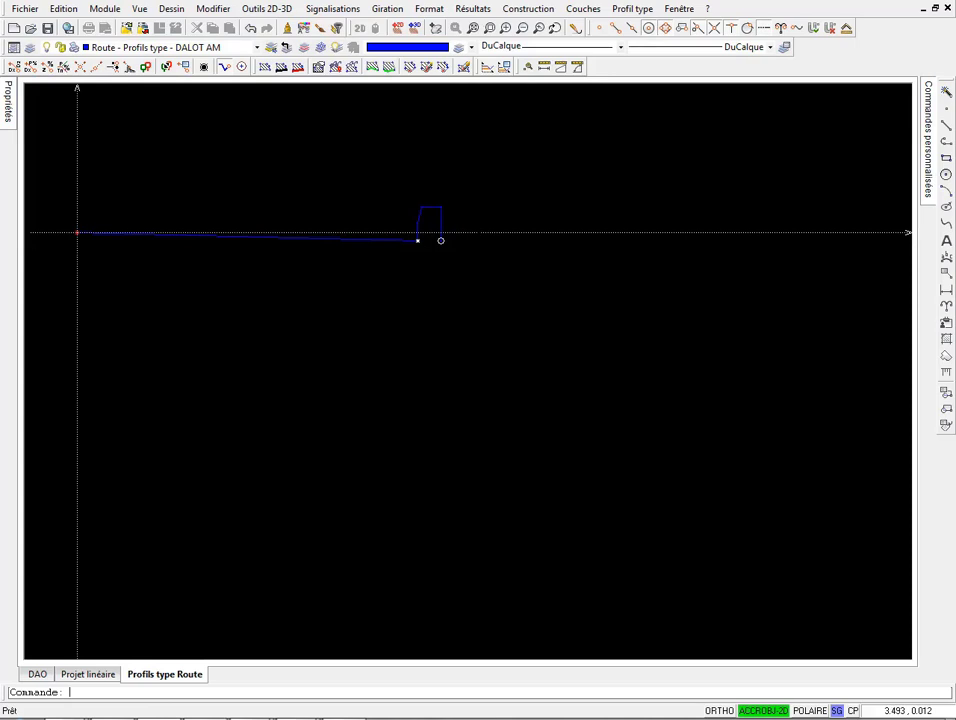
click(546, 9)
click(546, 26)
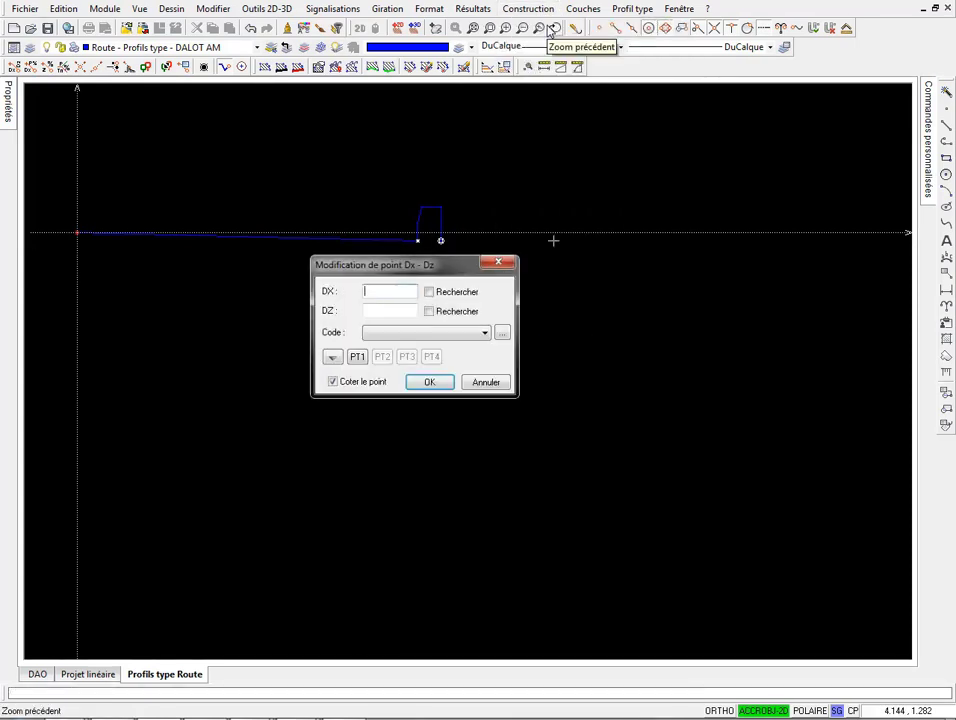
key(Tab)
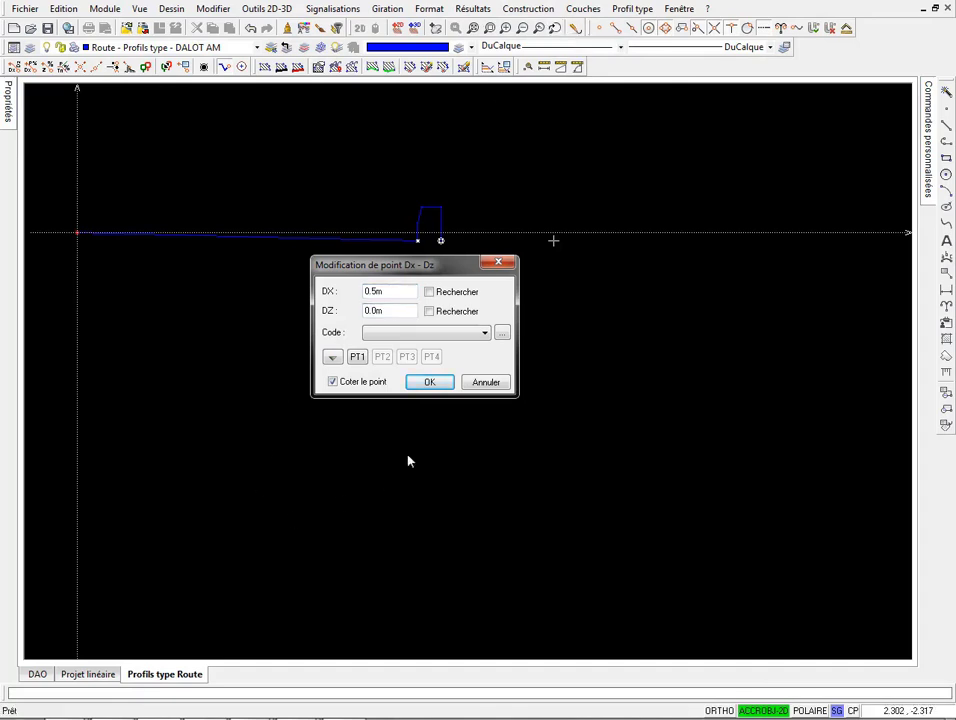
click(429, 382)
Step: Switch to plan d'ensemble - Copie in AutoCAD and examine the culvert section's deck, kerb and wing wall dimensions
scroll(484, 272, down, 2)
middle_drag(484, 272, 520, 268)
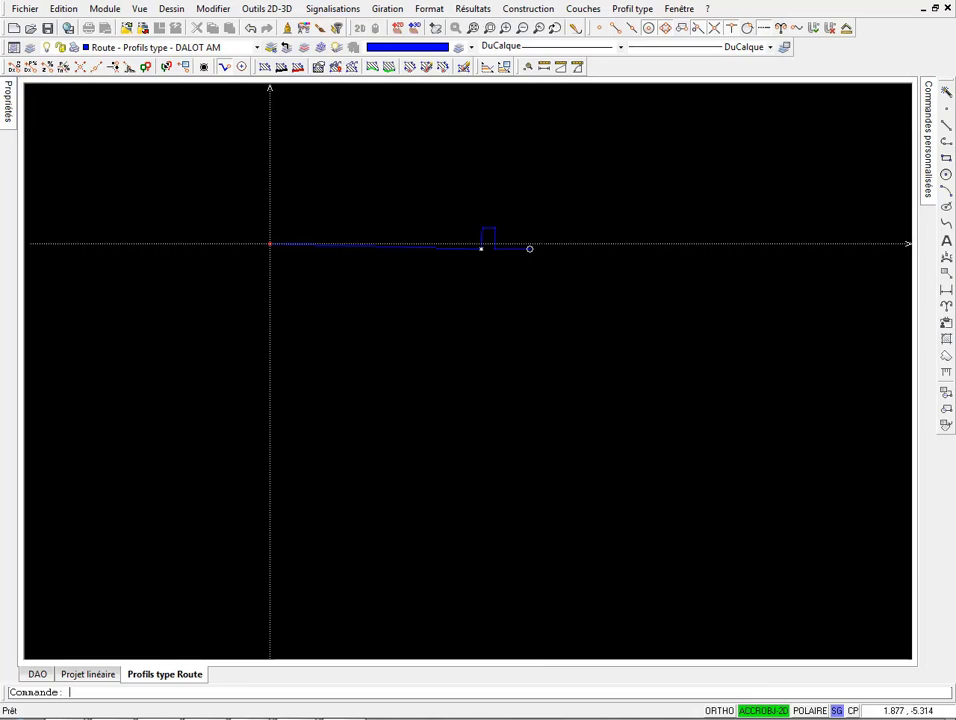
click(310, 630)
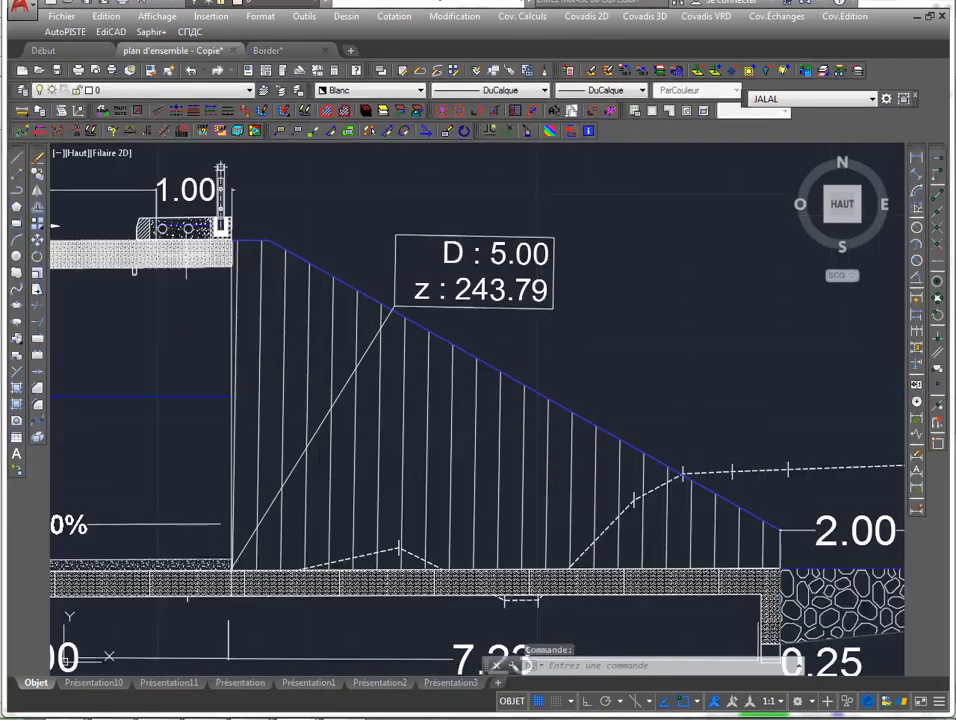
scroll(160, 215, up, 4)
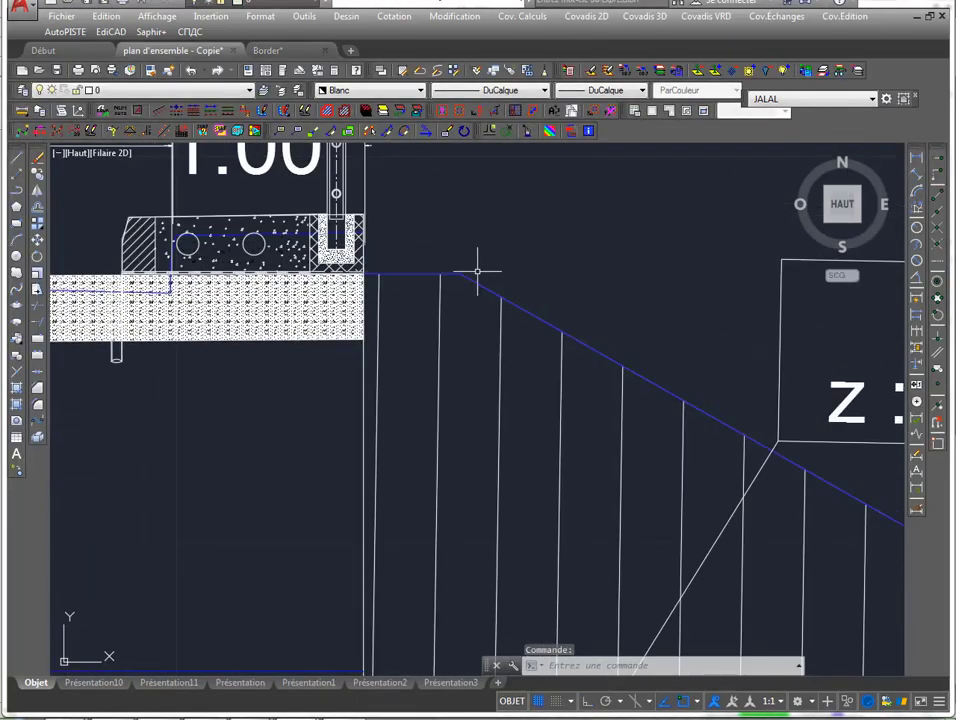
scroll(477, 270, down, 3)
middle_drag(456, 316, 531, 323)
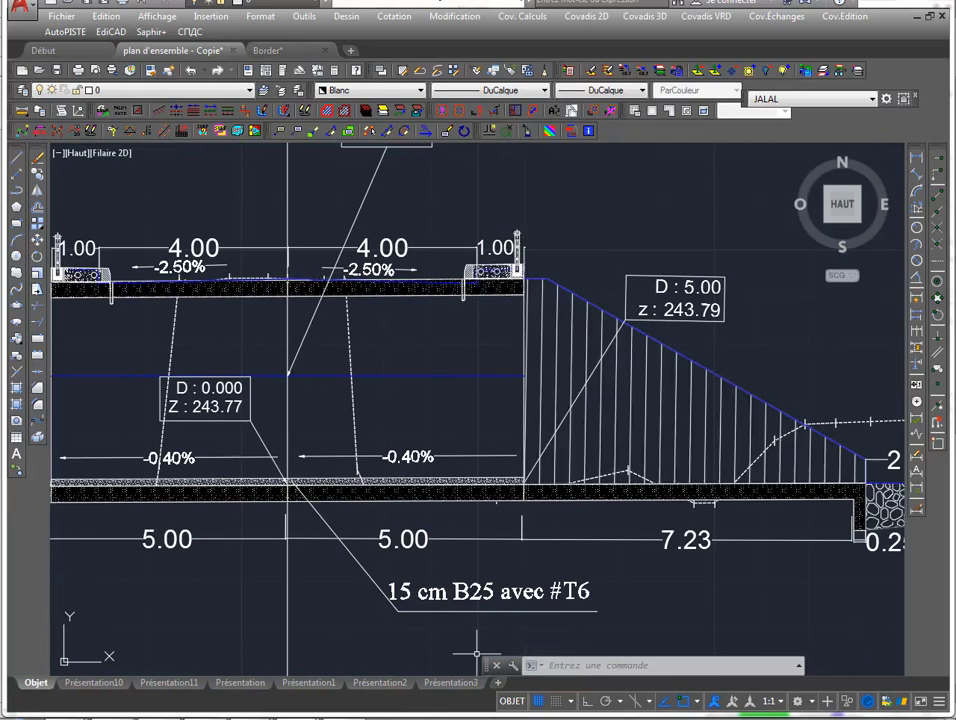
Step: Switch back to the DALOT AM profile in Mensura and add a Delta D - Delta Z point directly below the origin, with DX 0.0m and negative DZ
click(298, 717)
click(215, 640)
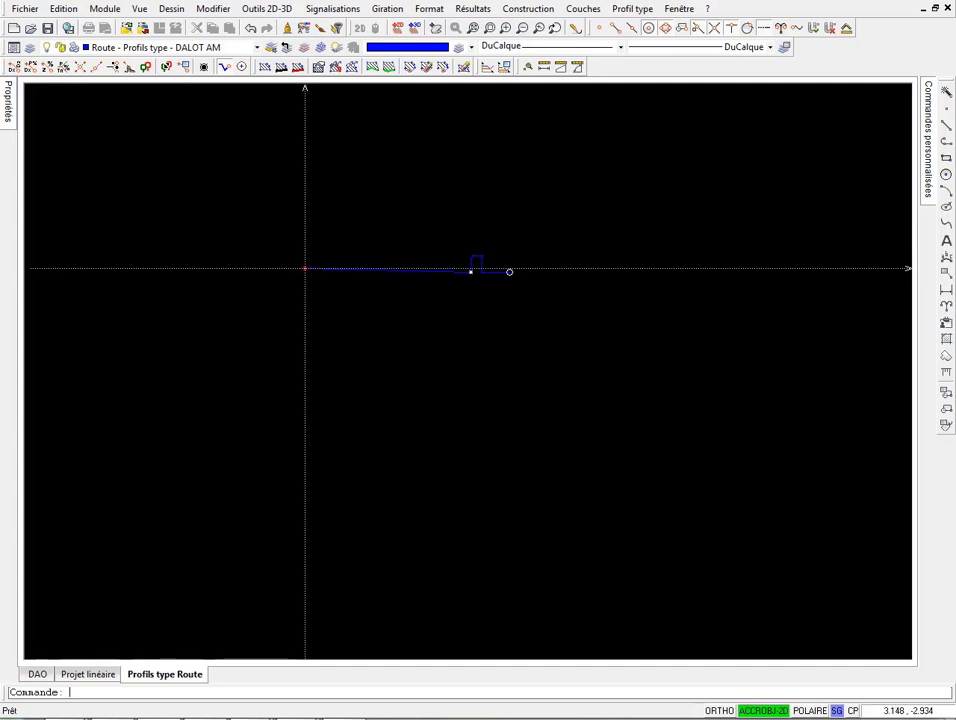
middle_drag(358, 294, 407, 304)
scroll(407, 304, up, 3)
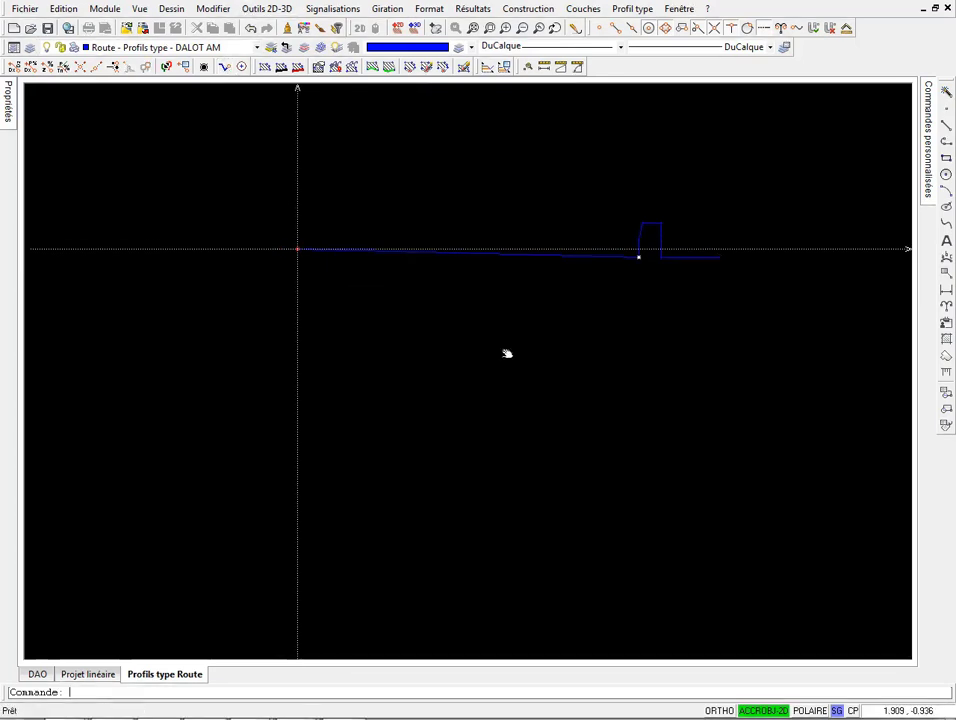
middle_drag(507, 353, 496, 355)
click(528, 27)
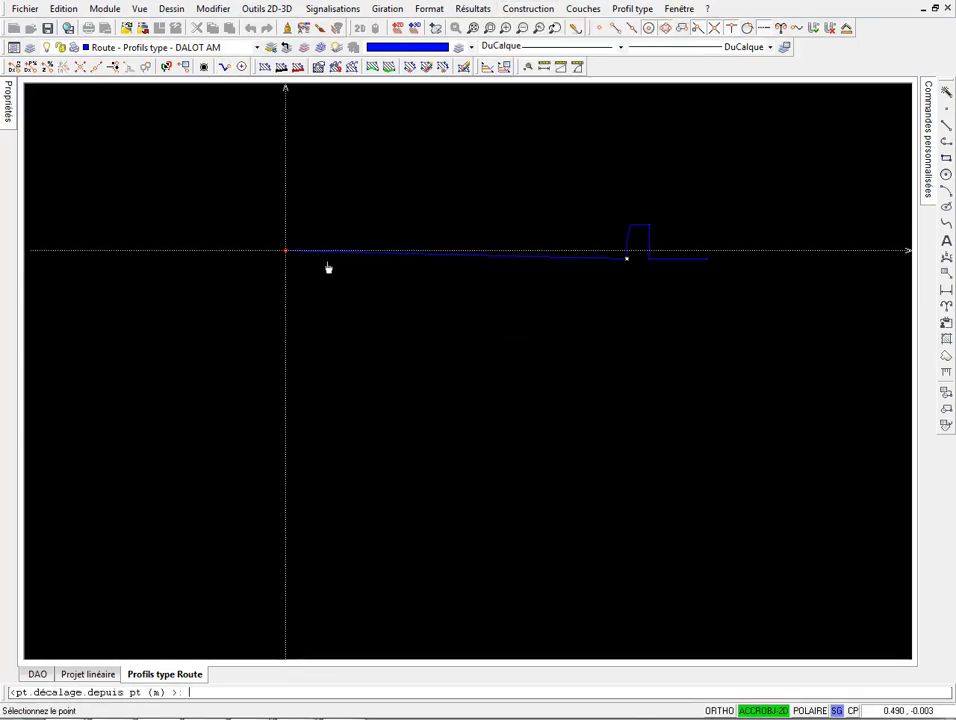
click(286, 251)
text(0)
key(Tab)
text(-)
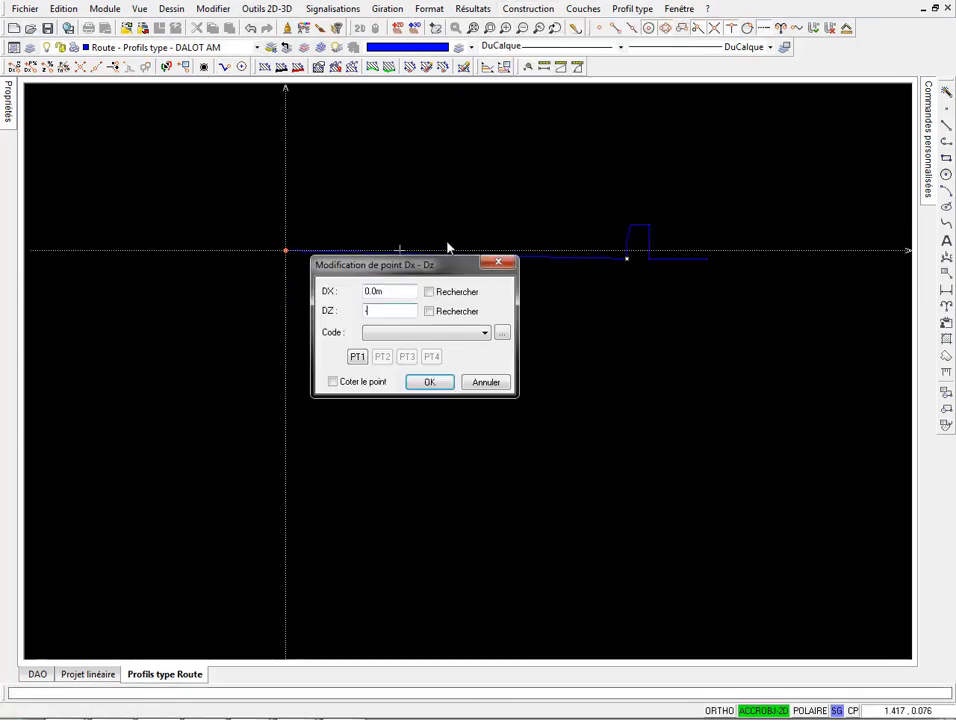
click(430, 382)
scroll(331, 316, up, 5)
click(331, 316)
scroll(318, 300, down, 5)
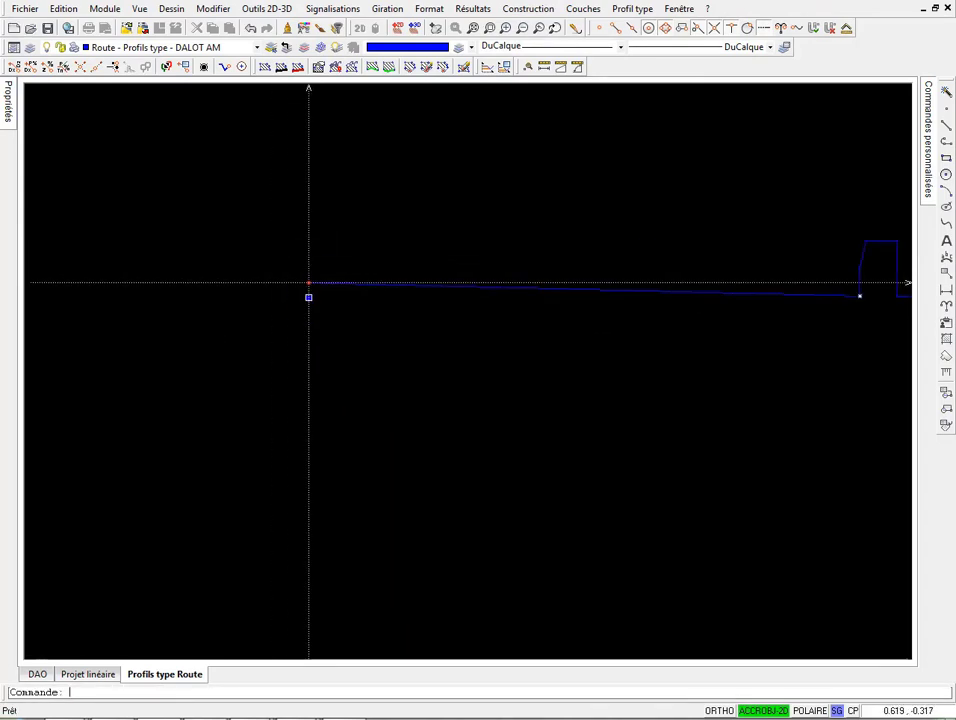
Step: Measure the horizontal distance from the profile origin to the carriageway edge with a linear dimension
middle_drag(311, 337, 607, 220)
click(946, 291)
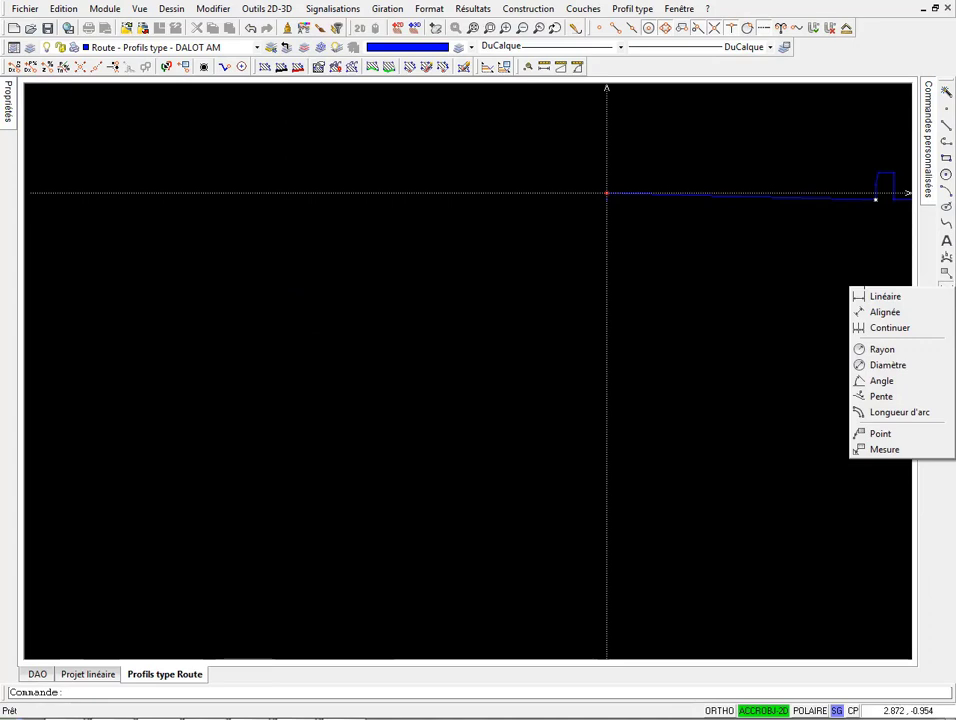
click(885, 296)
middle_drag(670, 236, 320, 261)
scroll(320, 261, up, 2)
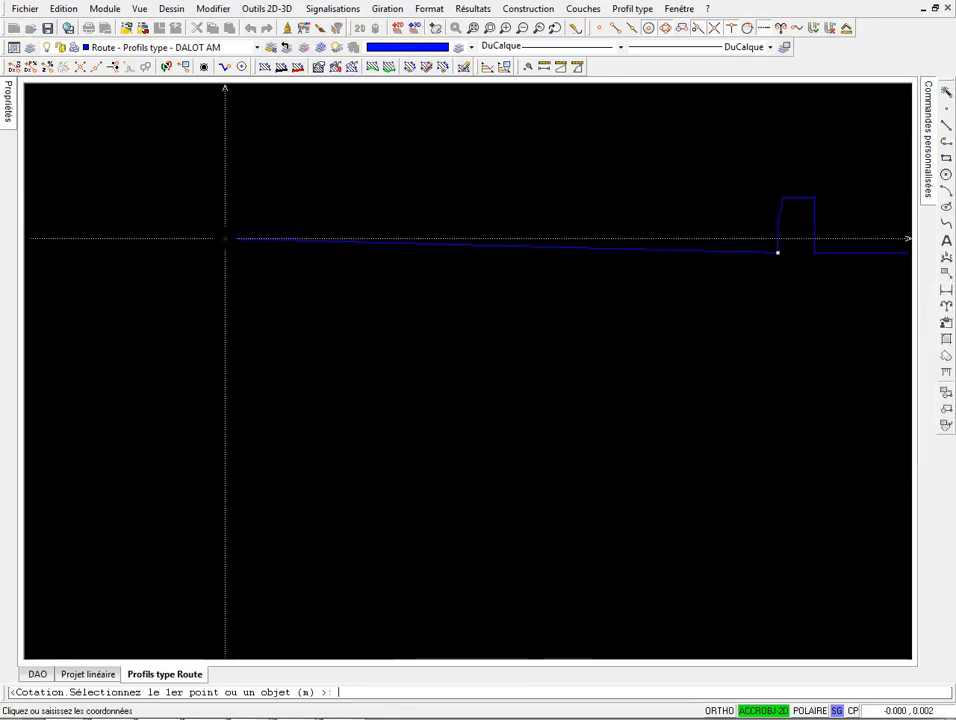
click(225, 240)
click(777, 252)
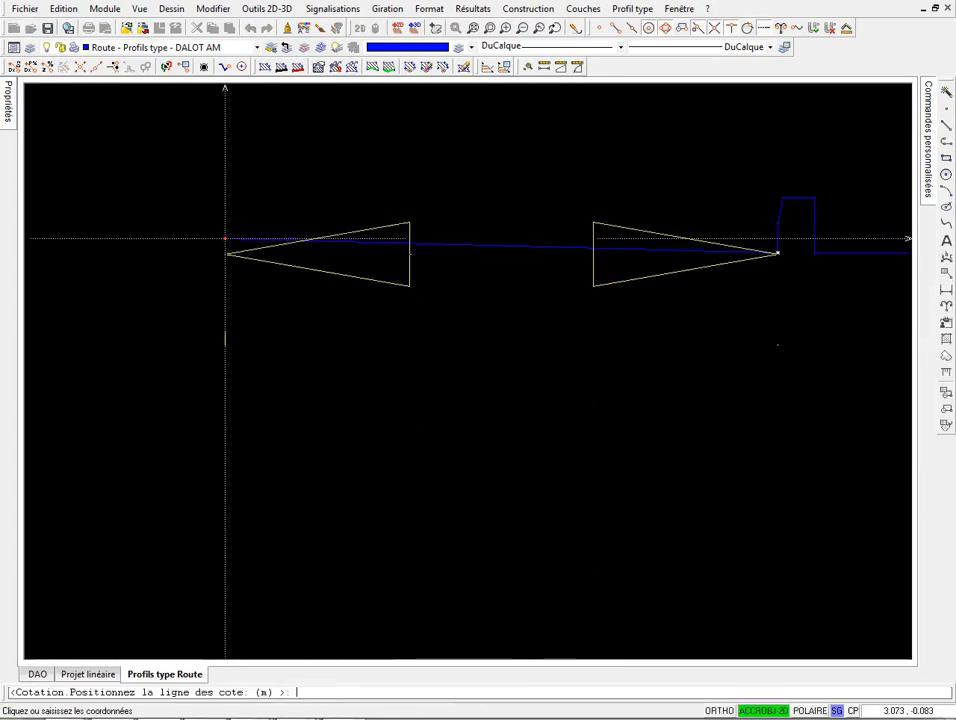
key(Escape)
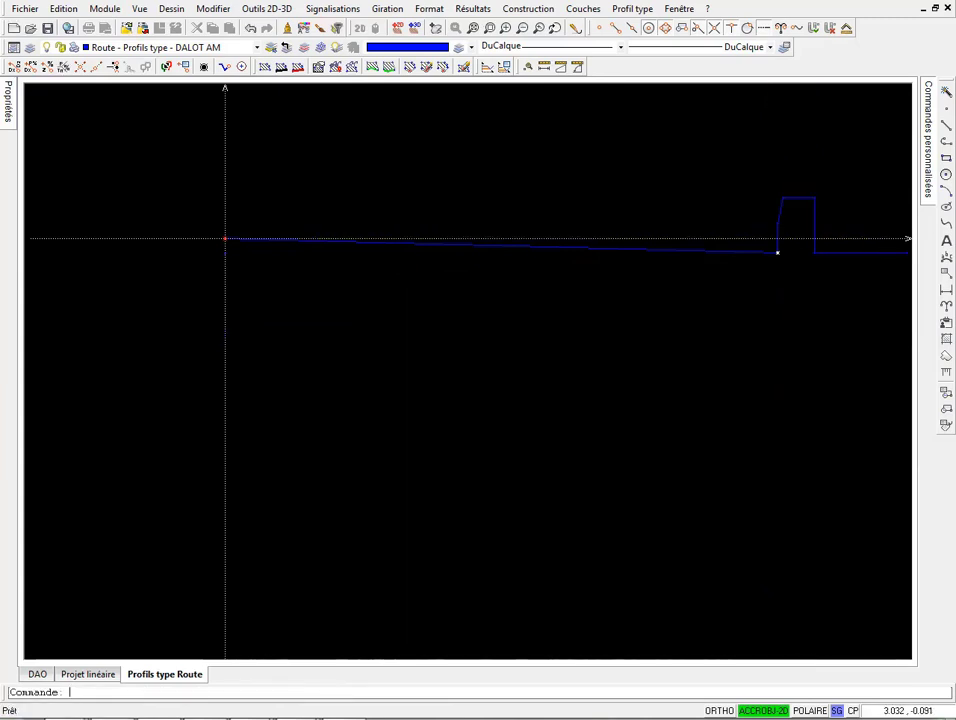
Step: Add a Delta D - Delta Z point directly beneath the existing point under the origin, with DZ -0.4m
click(535, 9)
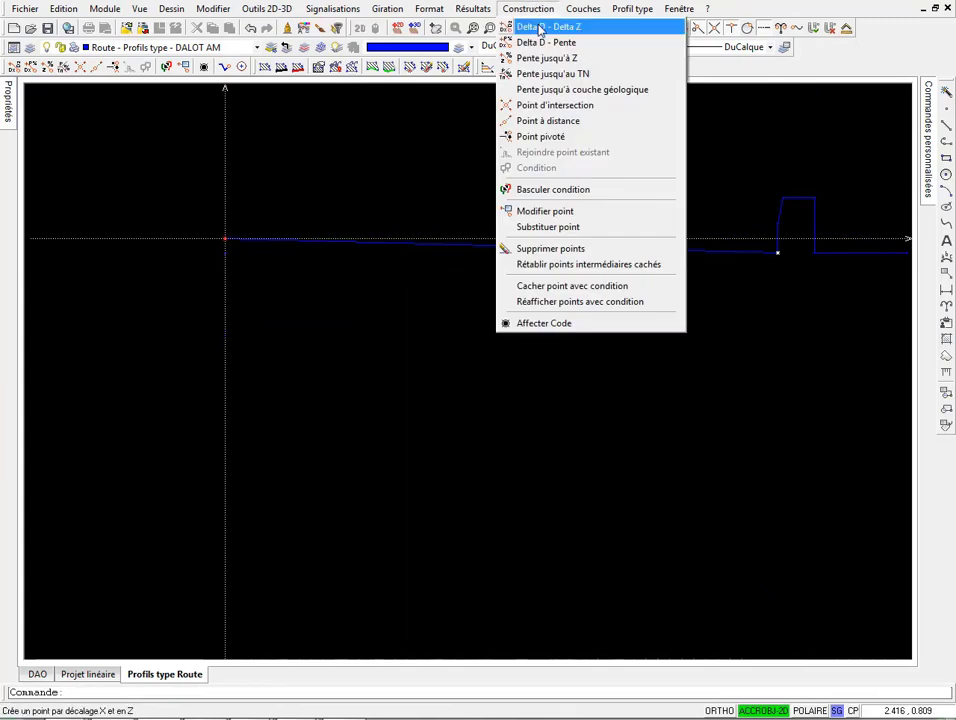
click(540, 28)
click(297, 261)
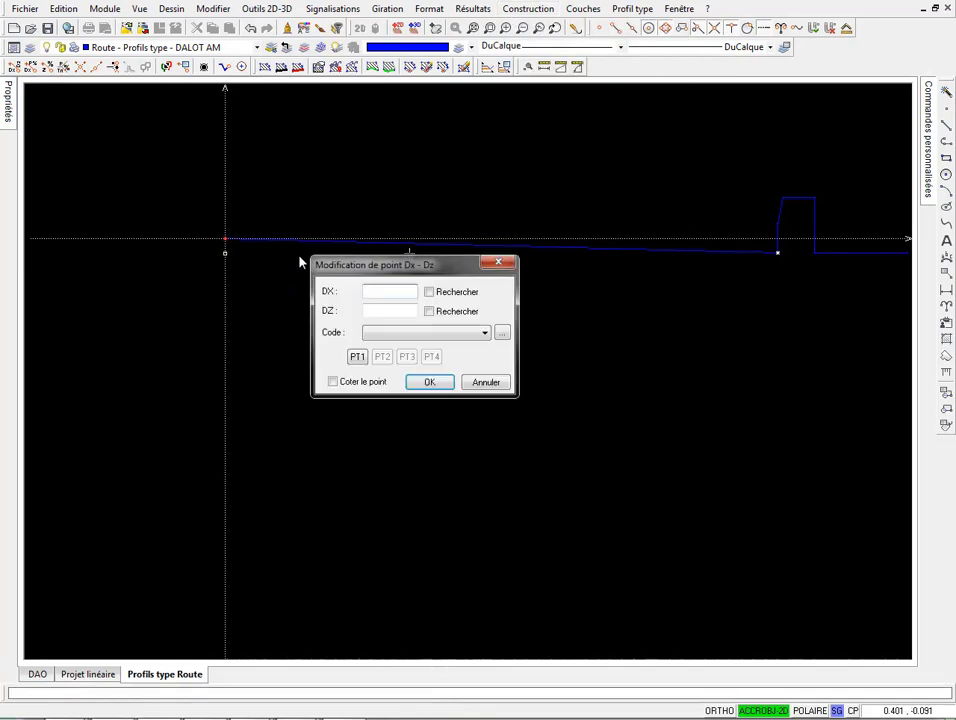
text(-0.4)
click(426, 384)
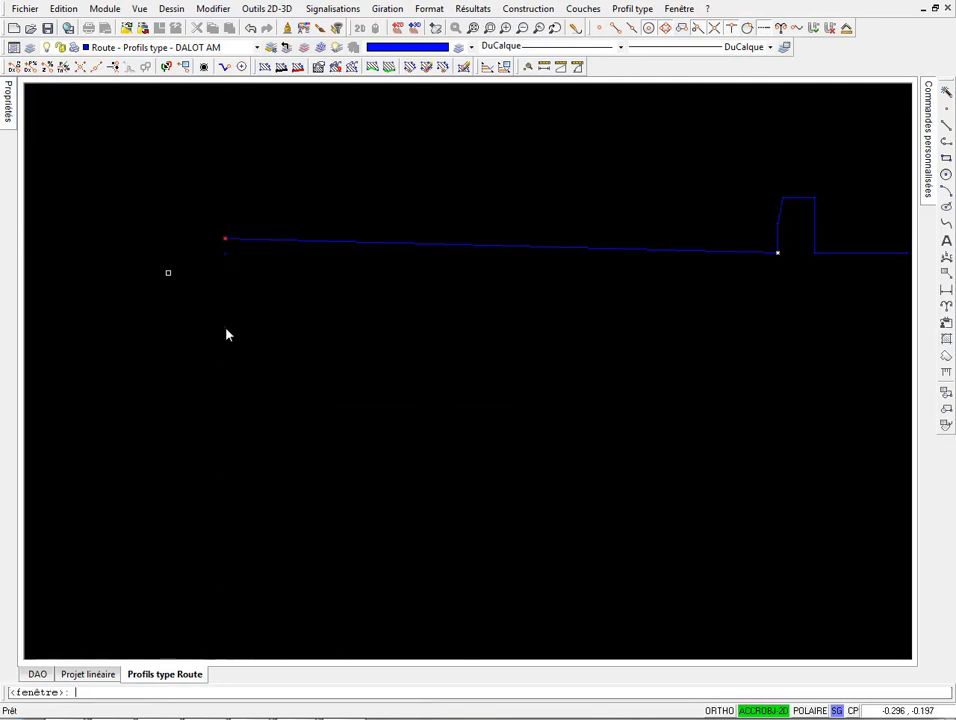
Step: Try to add a Delta D - Delta Z point below the carriageway edge with DX 0.0m and DZ -0.4m
scroll(330, 330, down, 3)
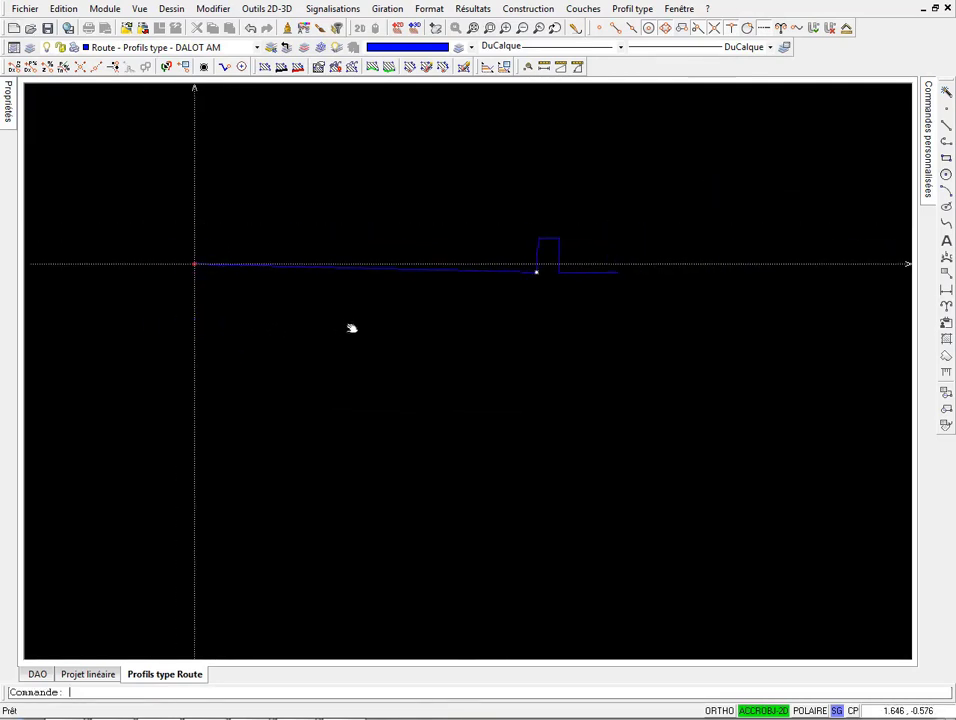
right_click(541, 278)
text(0)
key(Tab)
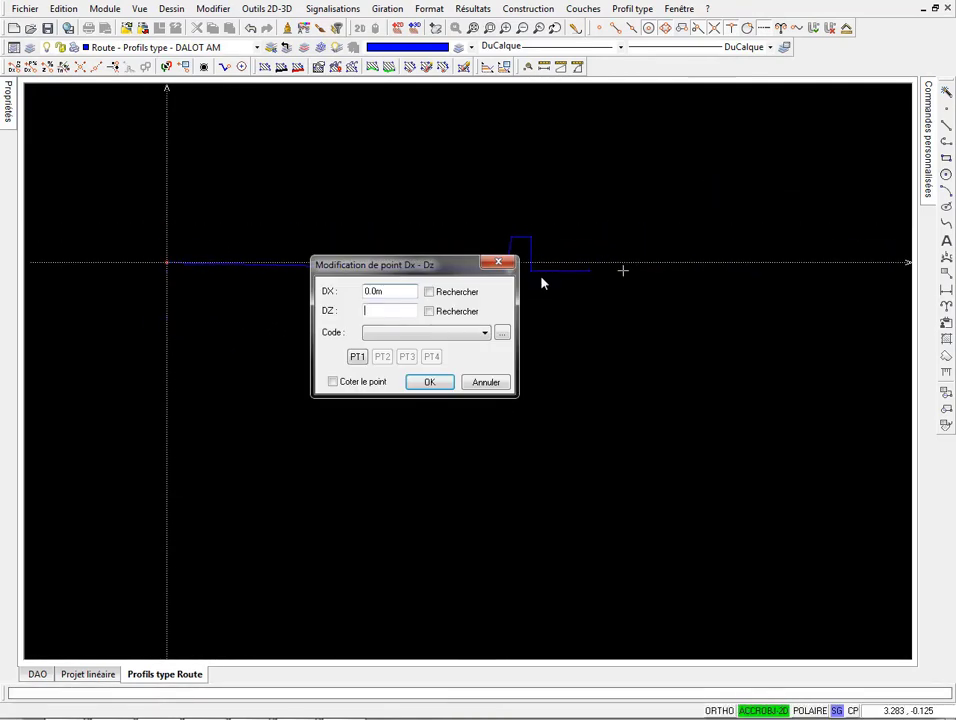
text(-0.4)
key(Tab)
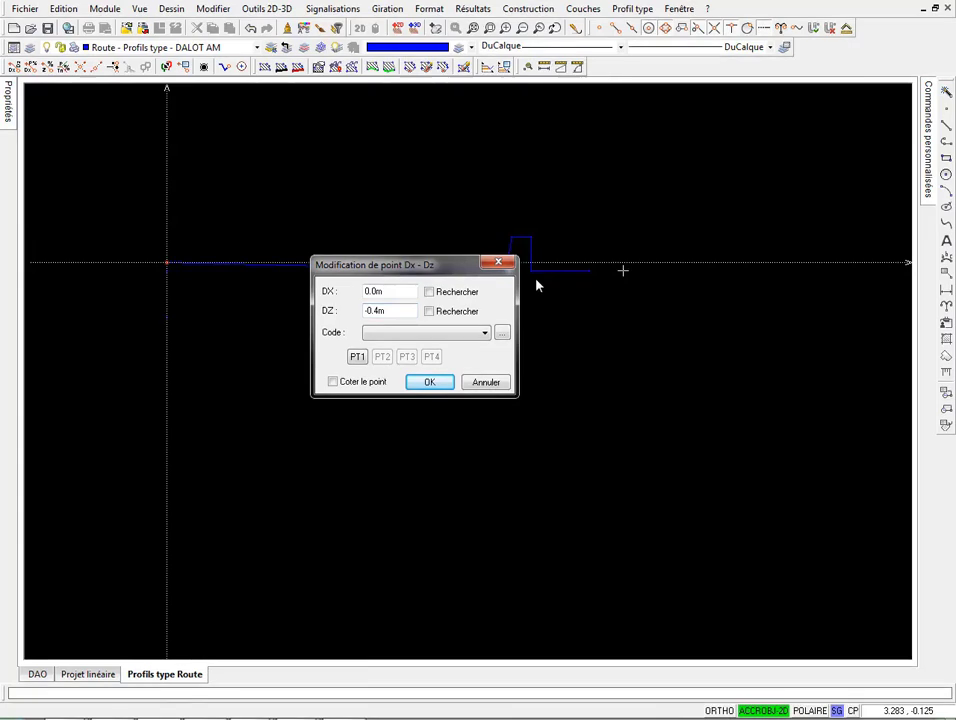
click(430, 382)
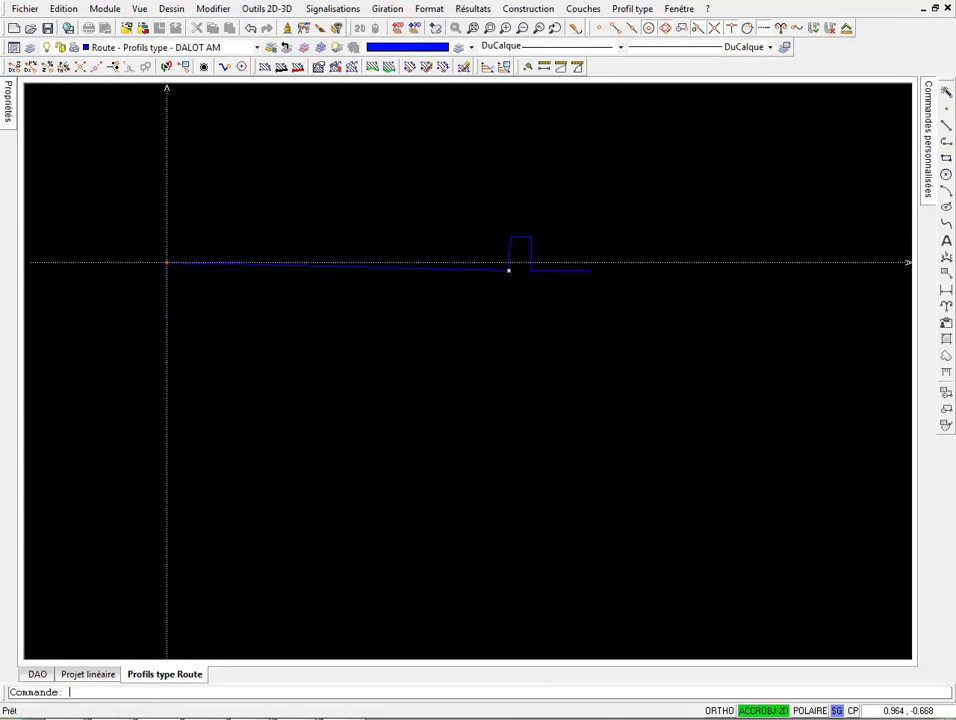
Step: Add a Delta D - Pente point from the upper slab point under the origin, with DX 3.0m and slope 0.5%
middle_drag(277, 311, 298, 309)
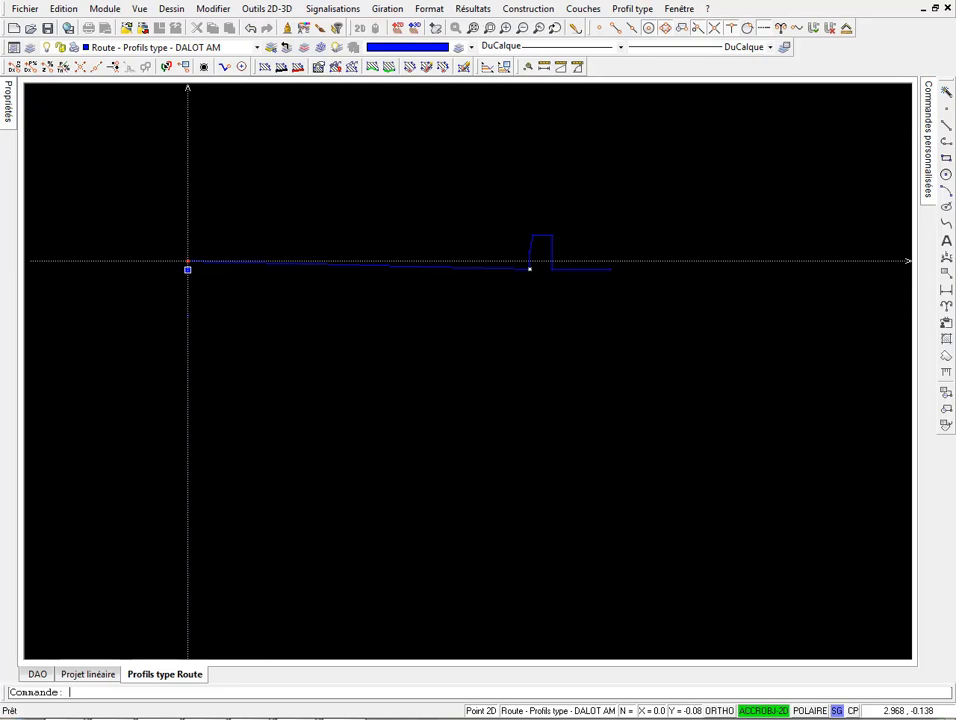
click(529, 9)
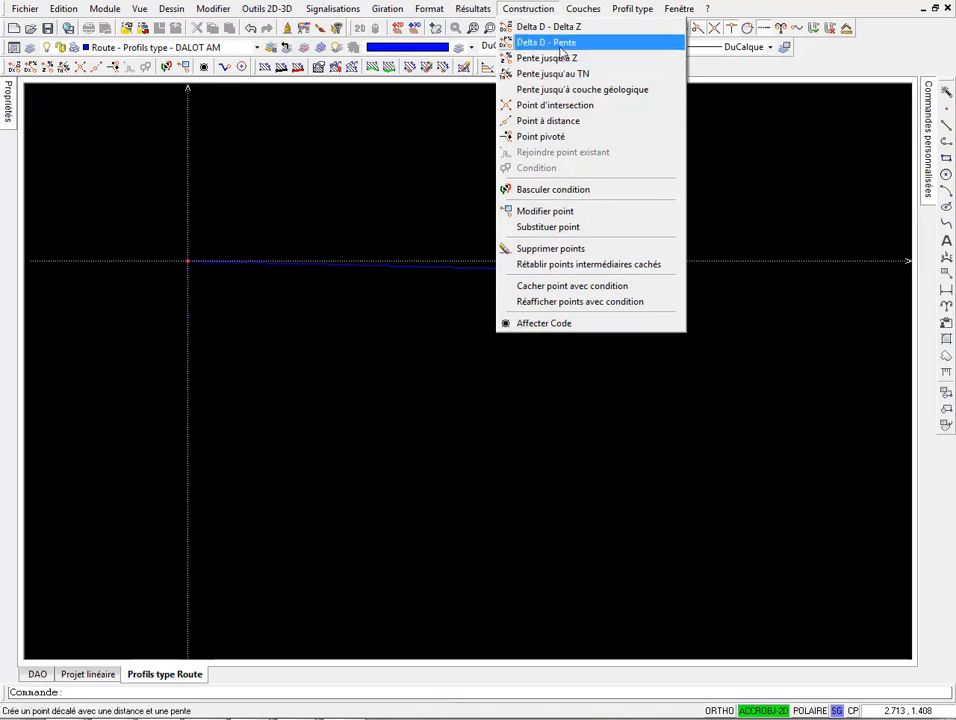
click(546, 42)
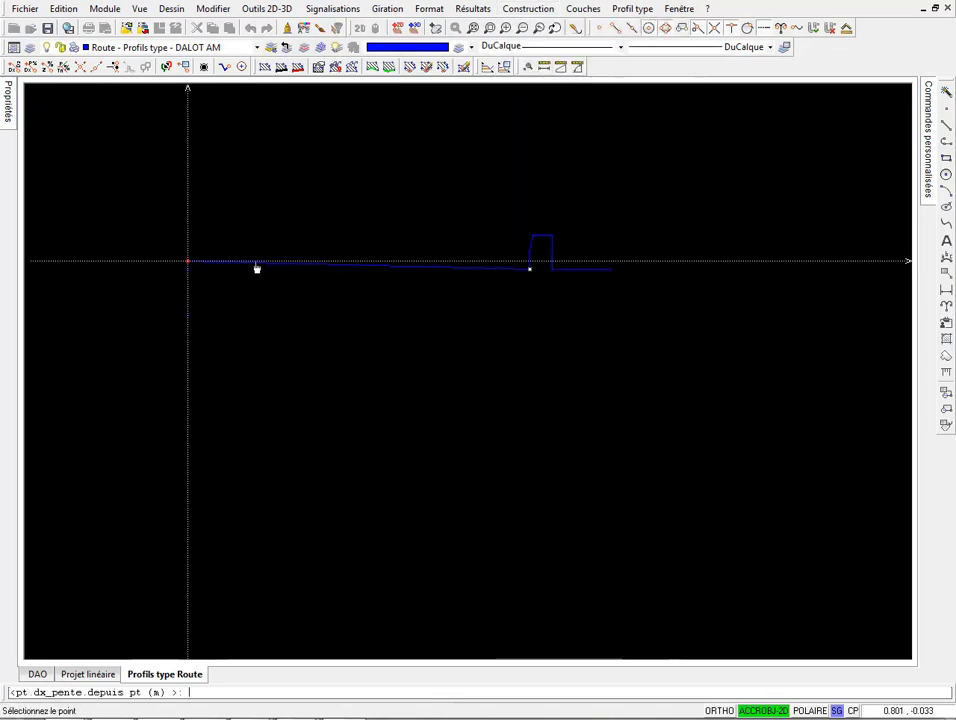
click(187, 271)
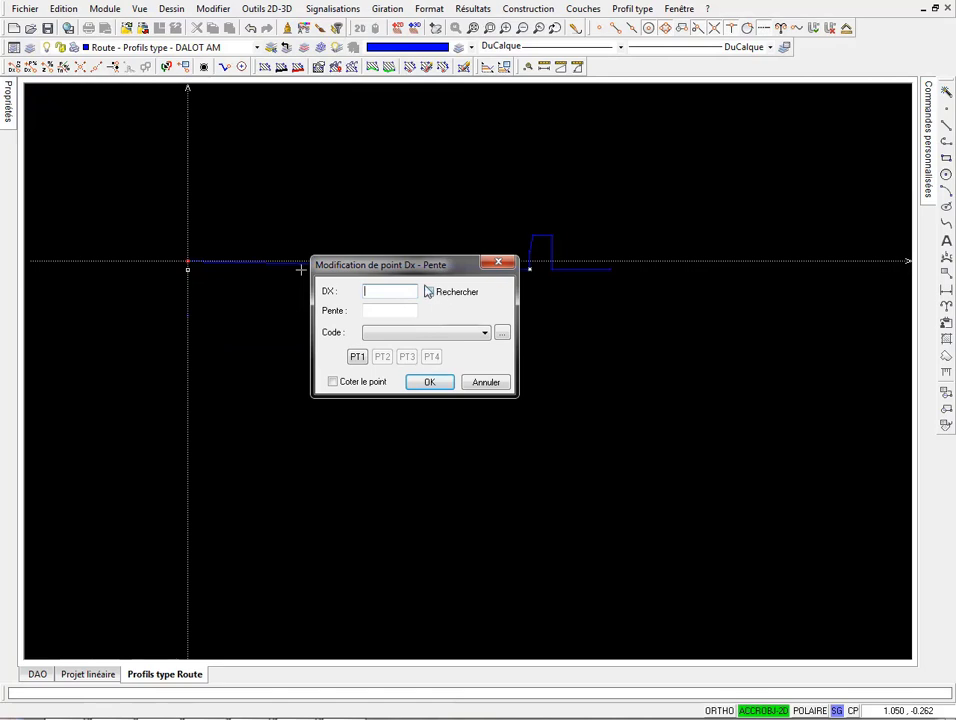
text(3)
key(Tab)
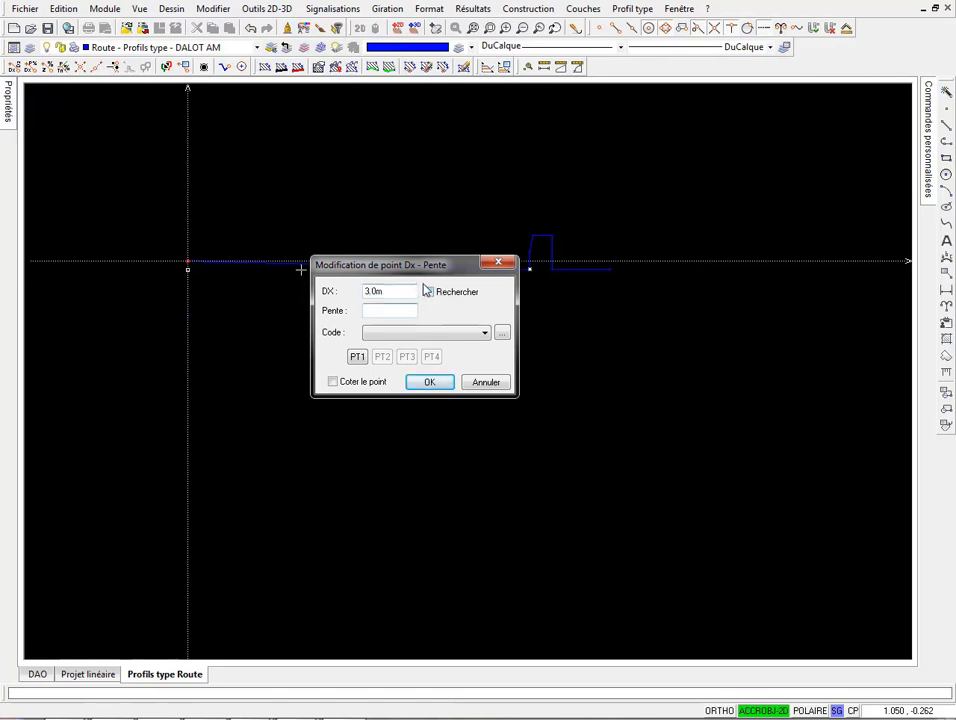
text(-0.5)
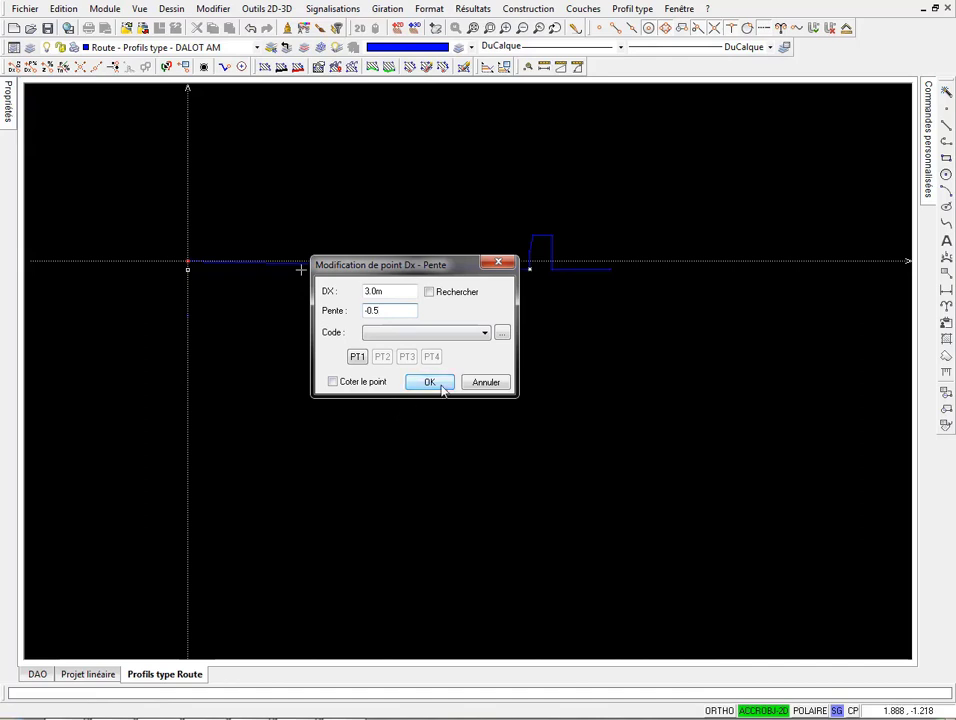
drag(354, 311, 319, 310)
click(429, 384)
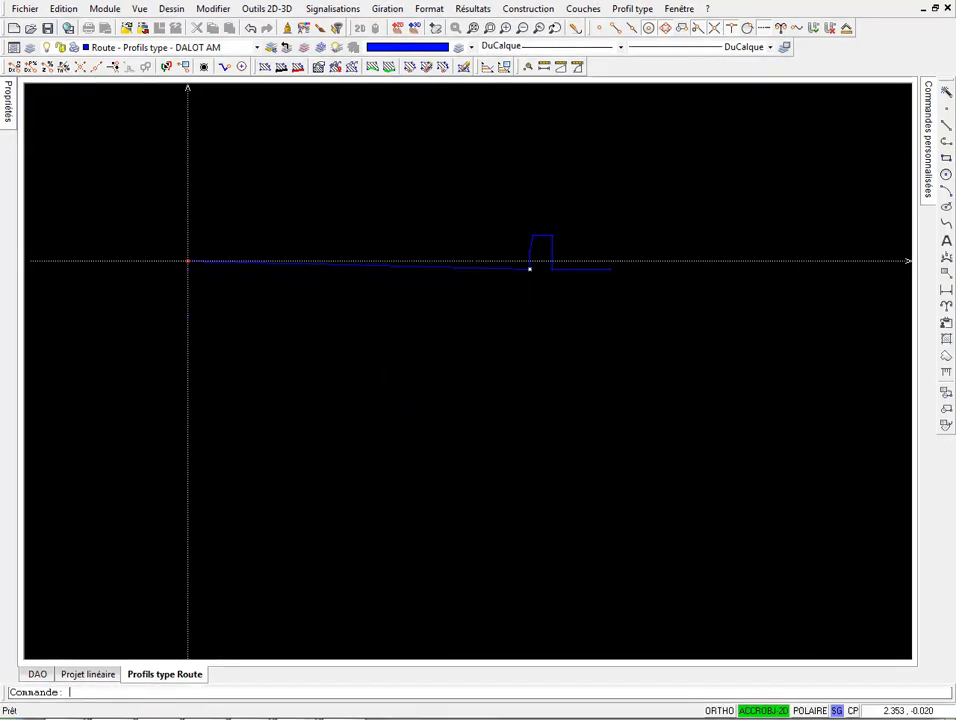
Step: Set the colour of the new slab point at the carriageway edge to magenta and reconfirm its Dx - Pente definition
scroll(550, 264, up, 5)
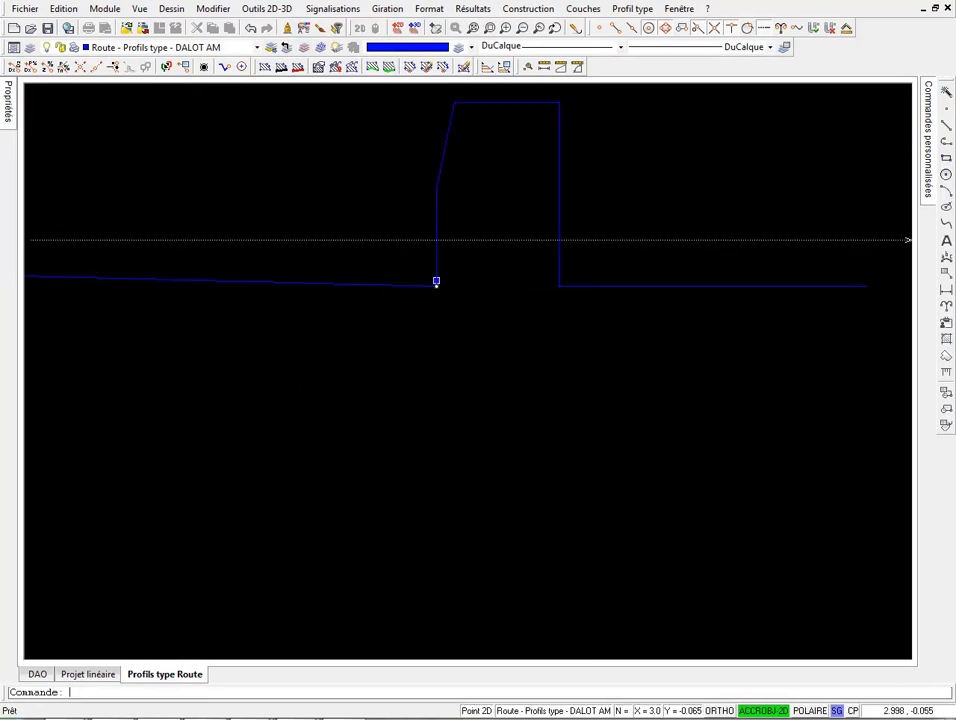
click(412, 47)
click(374, 124)
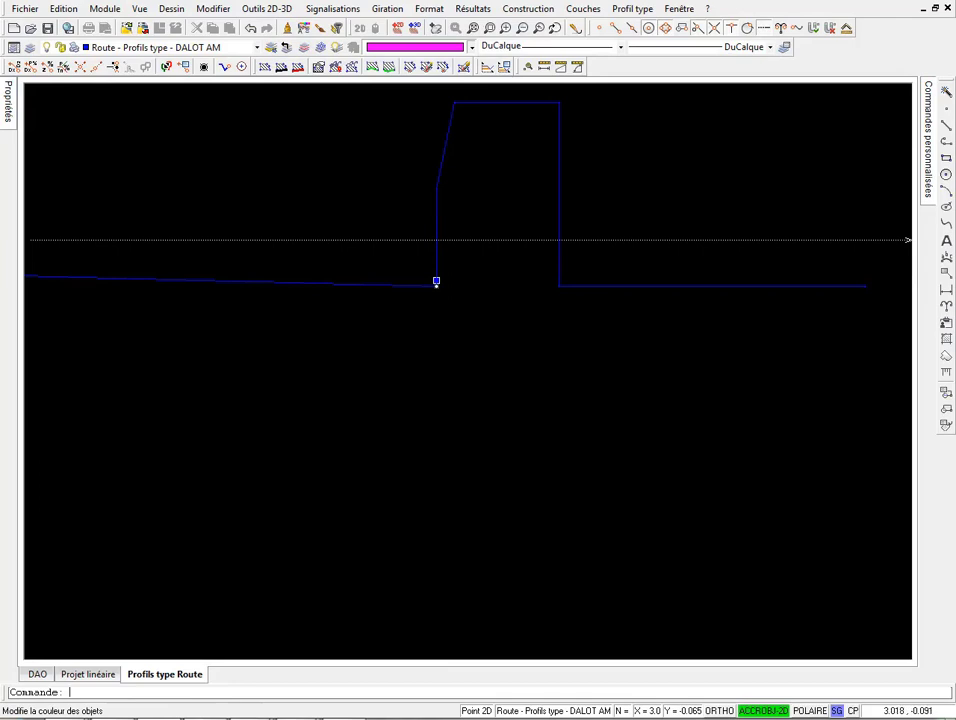
scroll(436, 281, down, 3)
scroll(465, 280, up, 3)
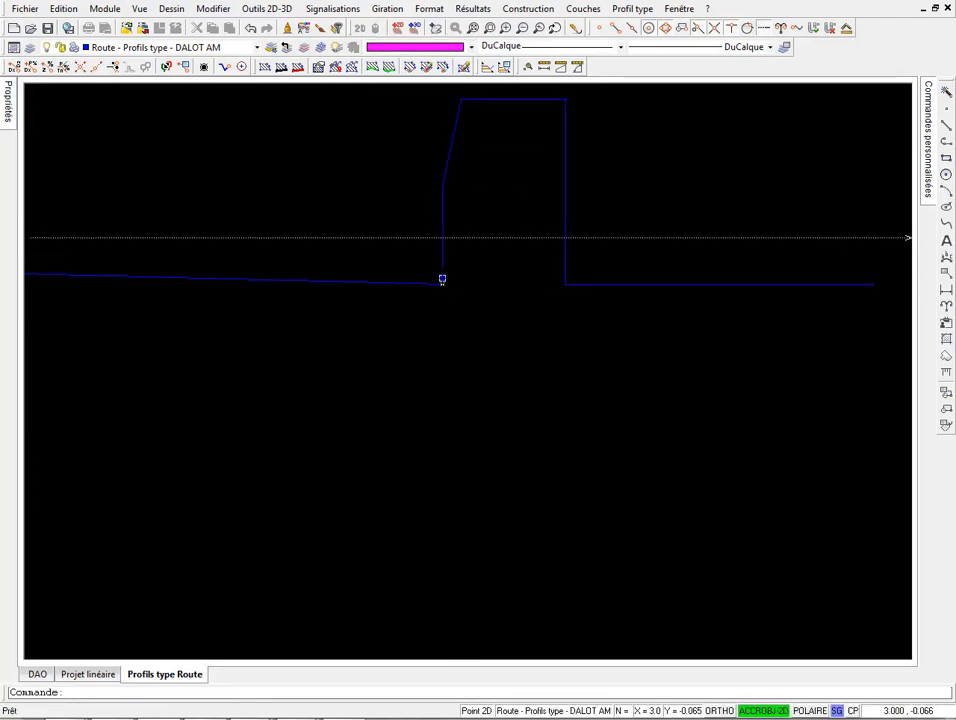
click(442, 279)
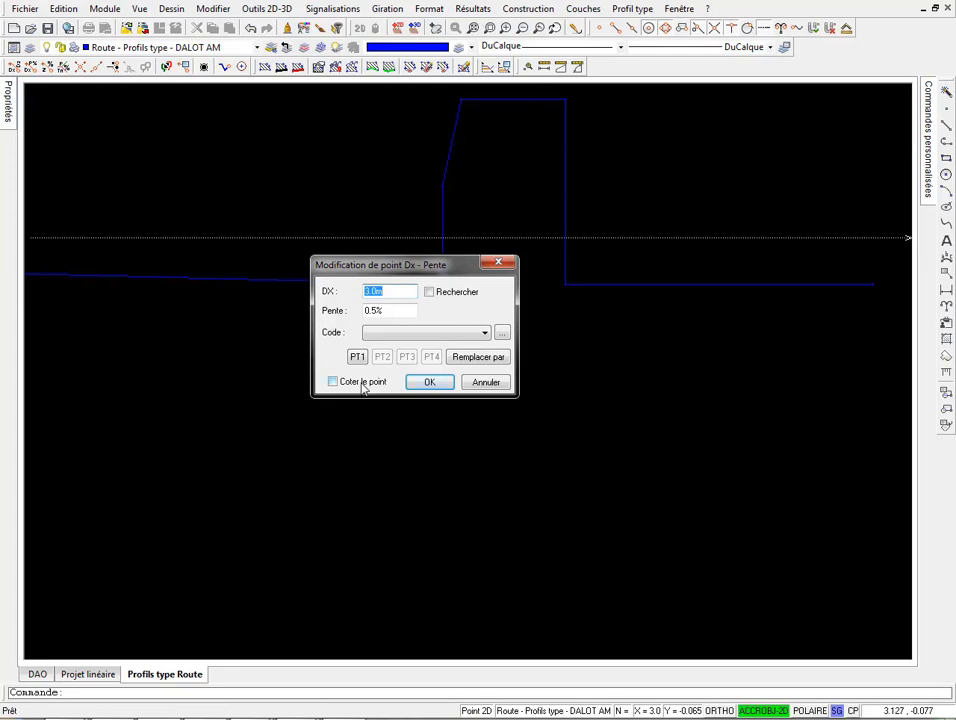
click(441, 385)
Step: Set the DZ of the upper slab point directly below the origin to -0.1m
scroll(467, 197, down, 5)
middle_drag(331, 208, 517, 208)
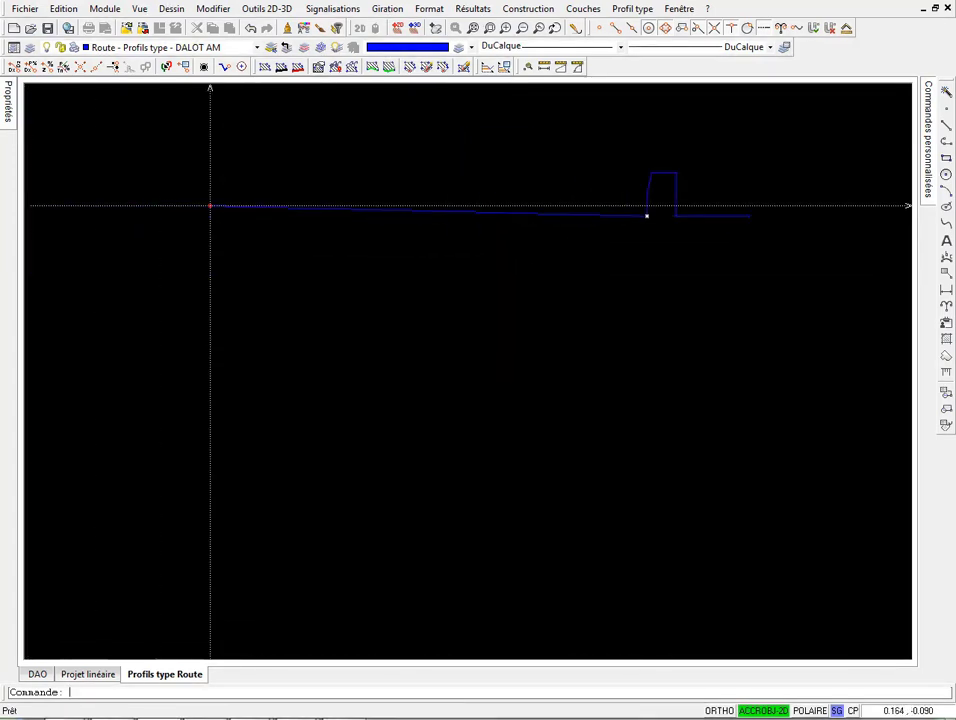
click(210, 207)
double_click(413, 311)
key(BackSpace)
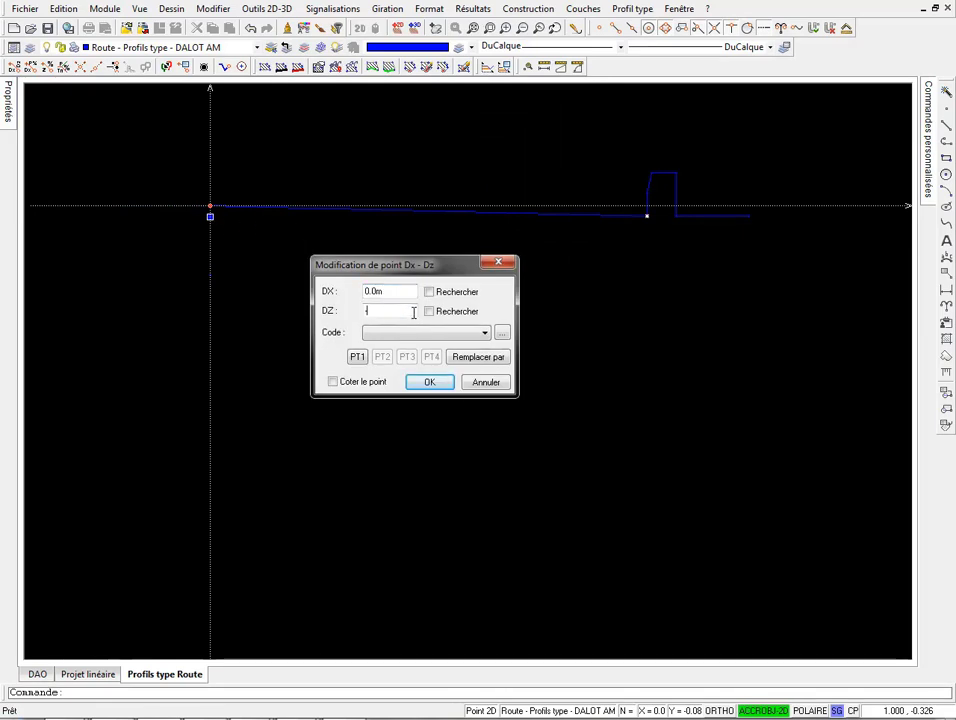
click(431, 382)
scroll(627, 228, up, 3)
scroll(627, 103, down, 5)
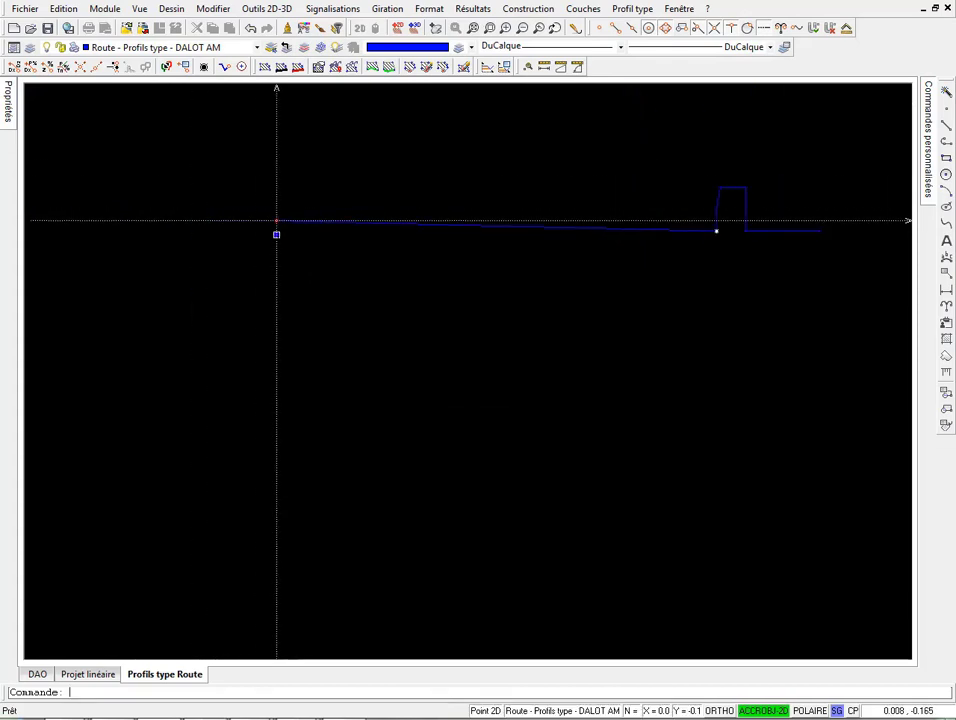
Step: Add a Delta D - Delta Z point about 0.4m directly below the upper slab point at the carriageway edge, with DX 0.0m
middle_drag(276, 220, 242, 217)
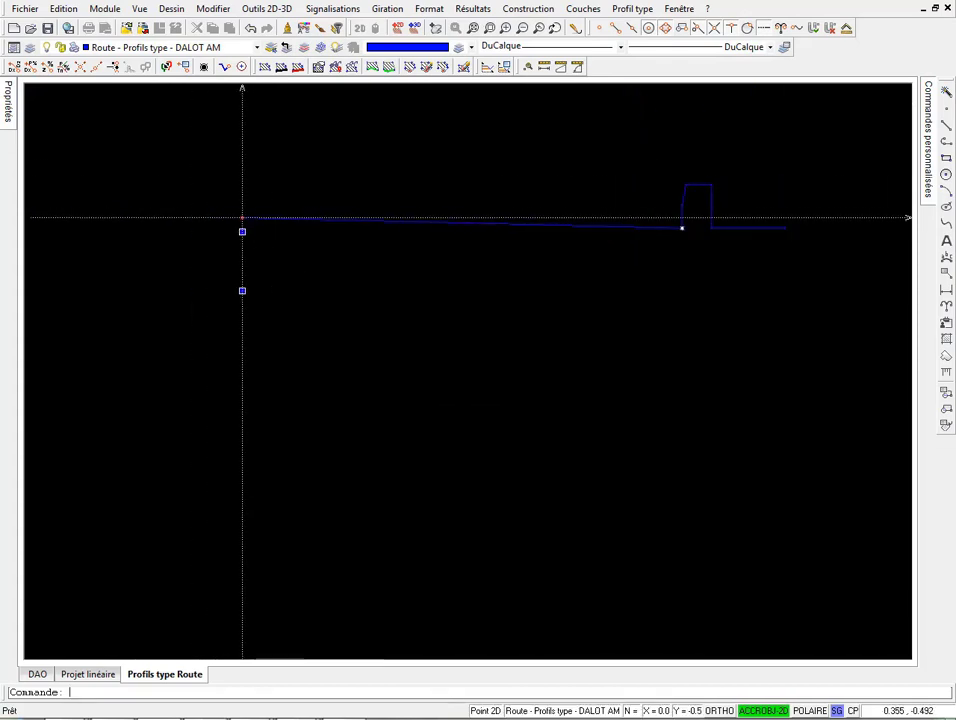
click(456, 10)
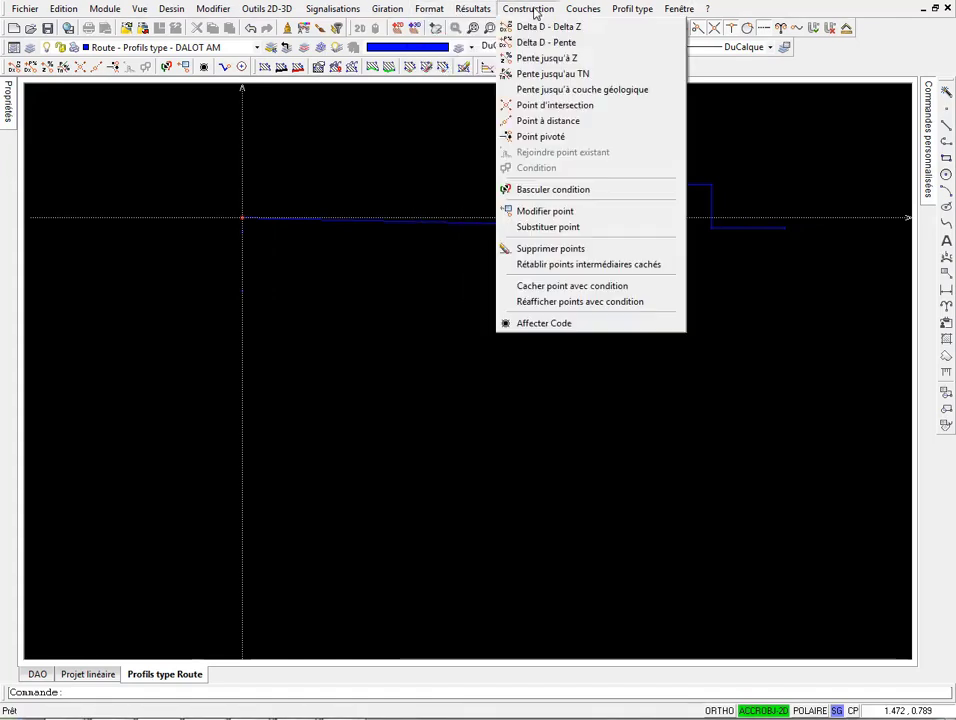
click(530, 26)
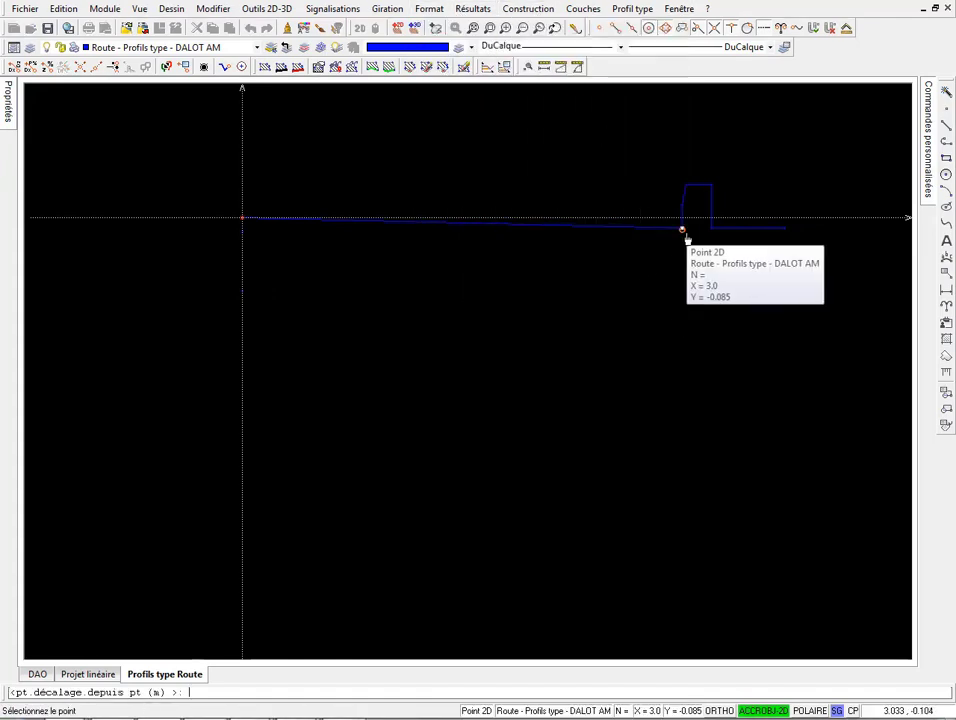
click(682, 228)
text(0)
key(Tab)
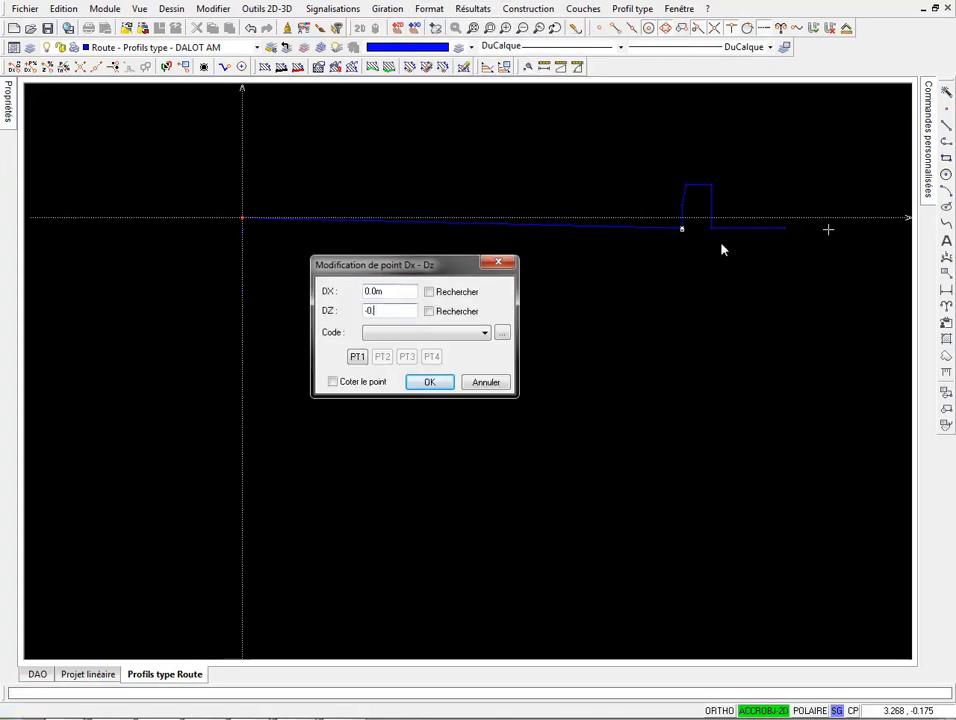
click(445, 380)
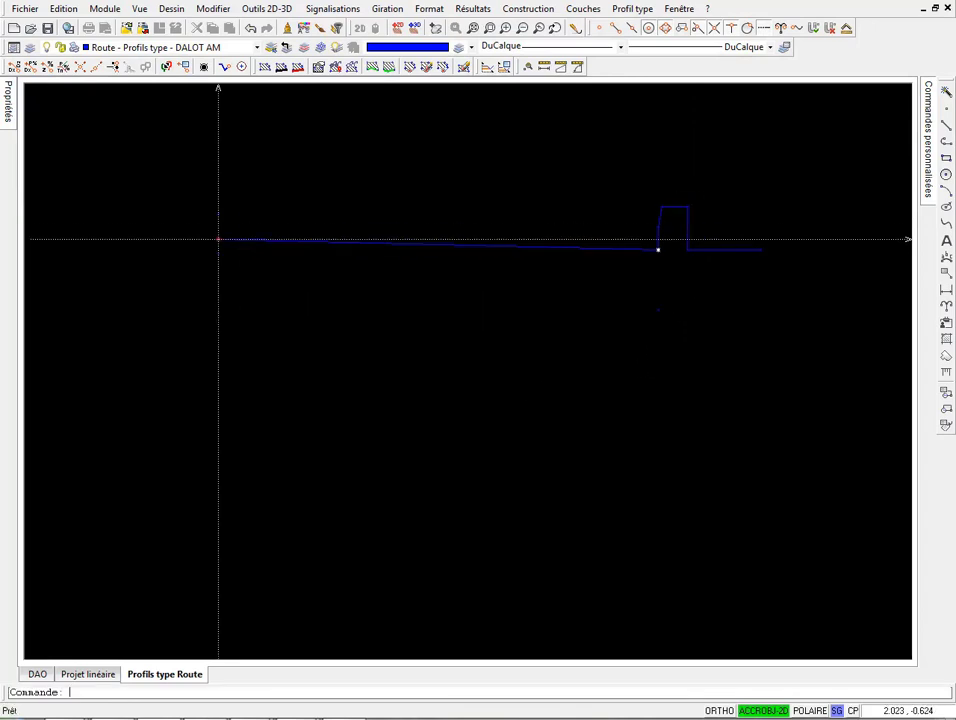
Step: Draw a closed layer outline through the four slab points between the profile axis and the carriageway edge
click(585, 9)
click(594, 28)
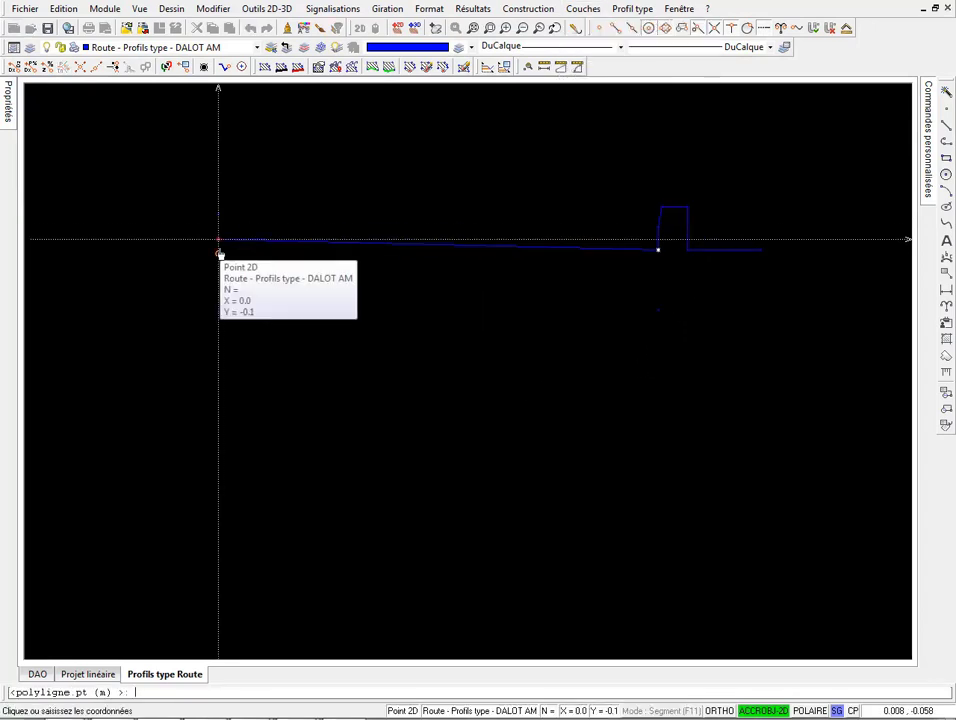
click(220, 310)
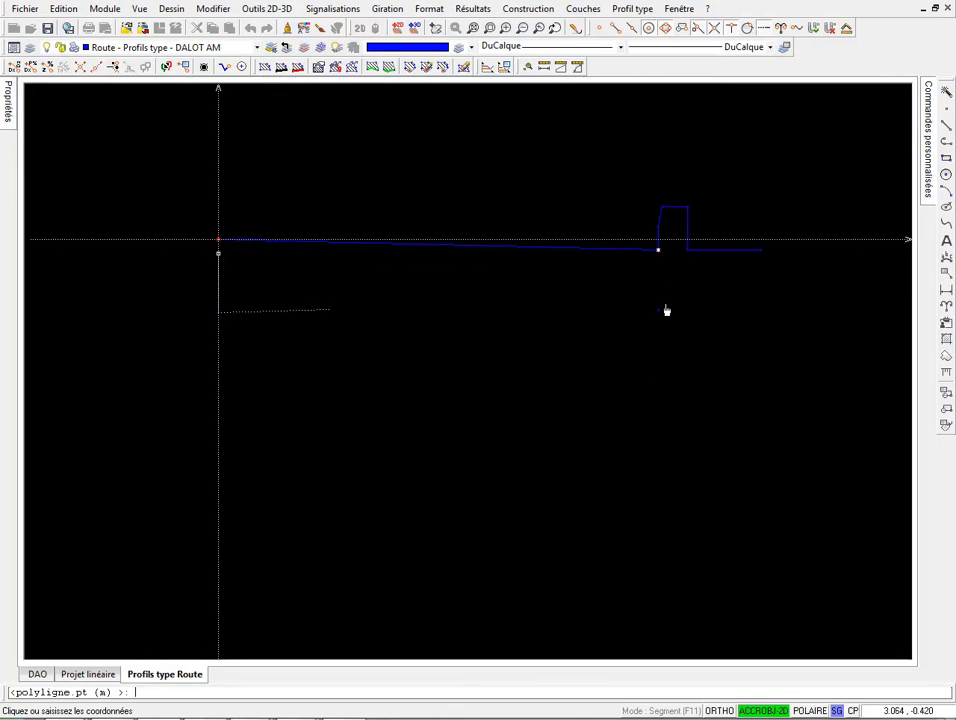
scroll(665, 273, up, 2)
click(655, 245)
scroll(655, 245, down, 2)
right_click(531, 271)
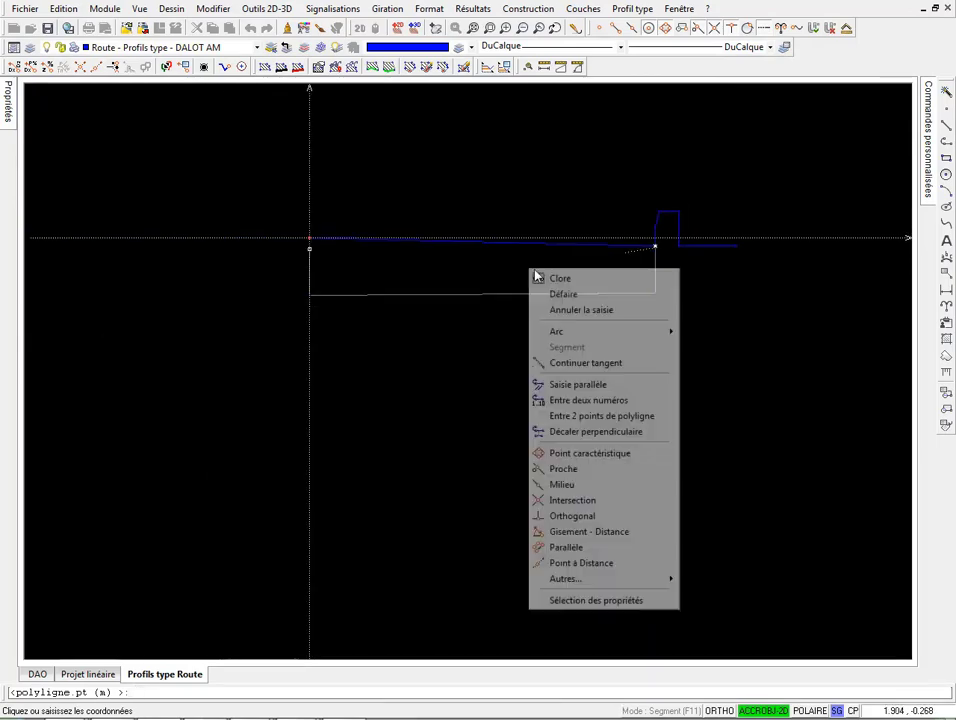
click(547, 279)
Step: Assign the DALOT layer code to the slab outline and make its hatch background transparent
click(318, 317)
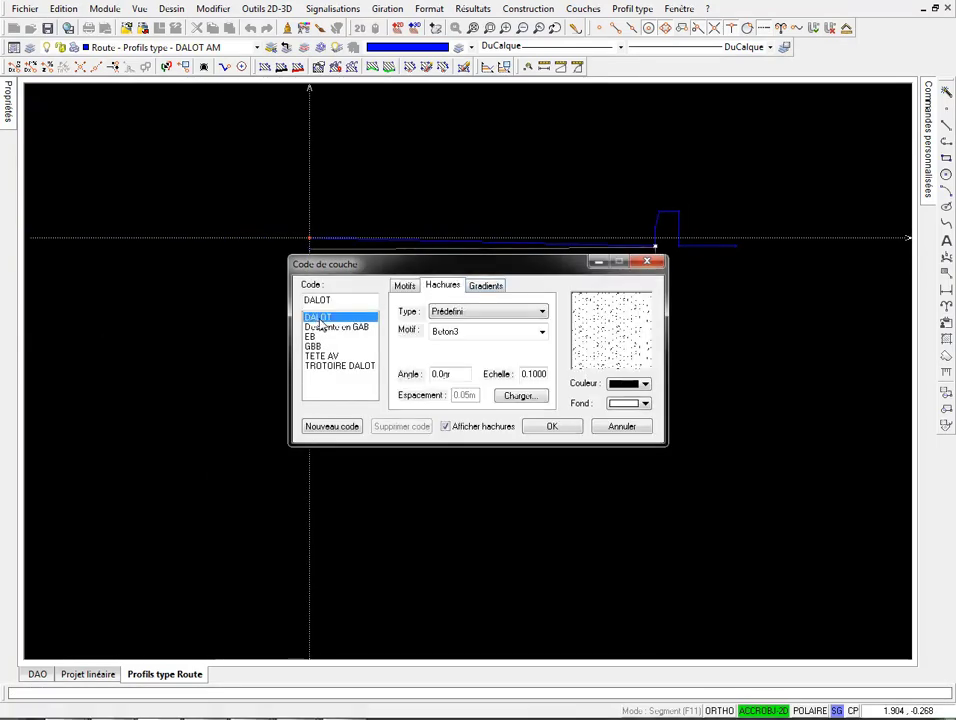
click(645, 403)
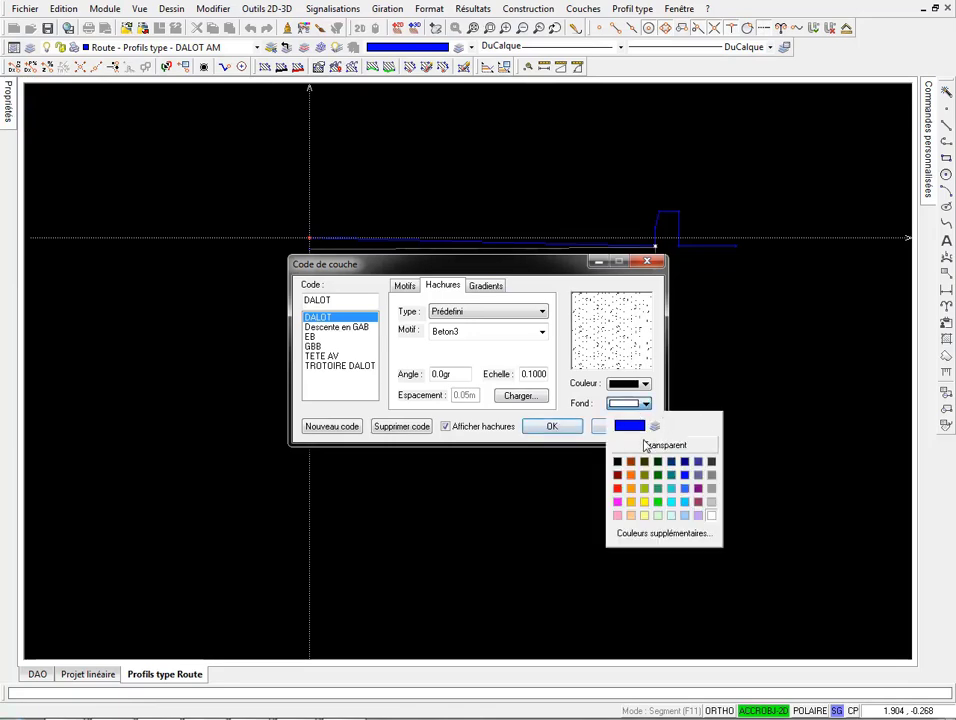
click(648, 442)
click(549, 432)
Step: Set the DZ of the hatched slab's upper point on the profile axis to -0.3m
scroll(487, 329, down, 2)
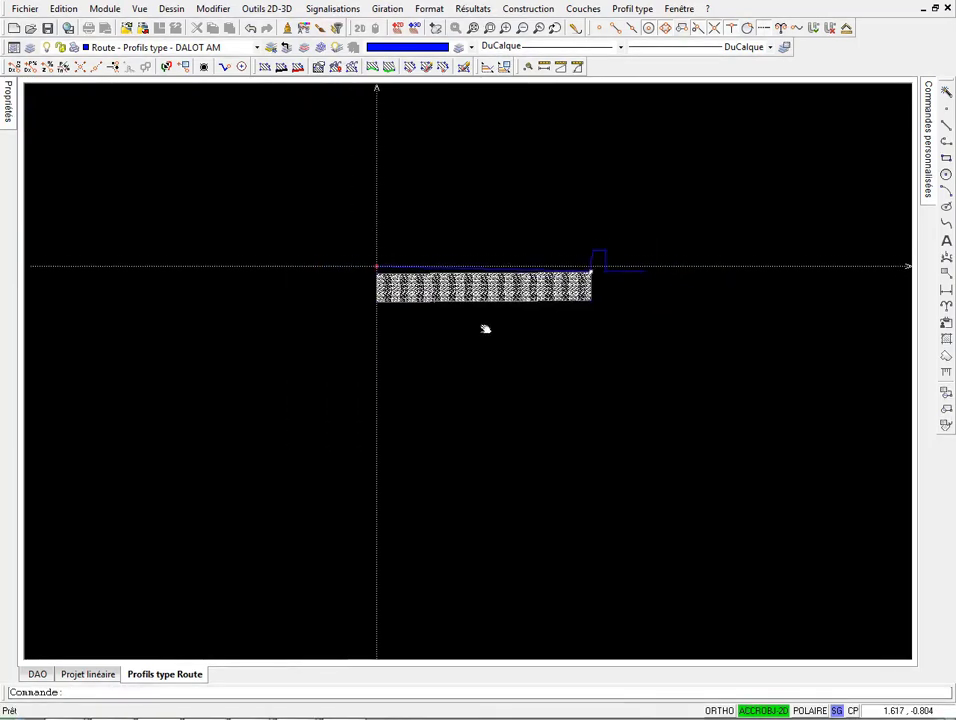
scroll(500, 290, up, 2)
click(299, 269)
click(299, 269)
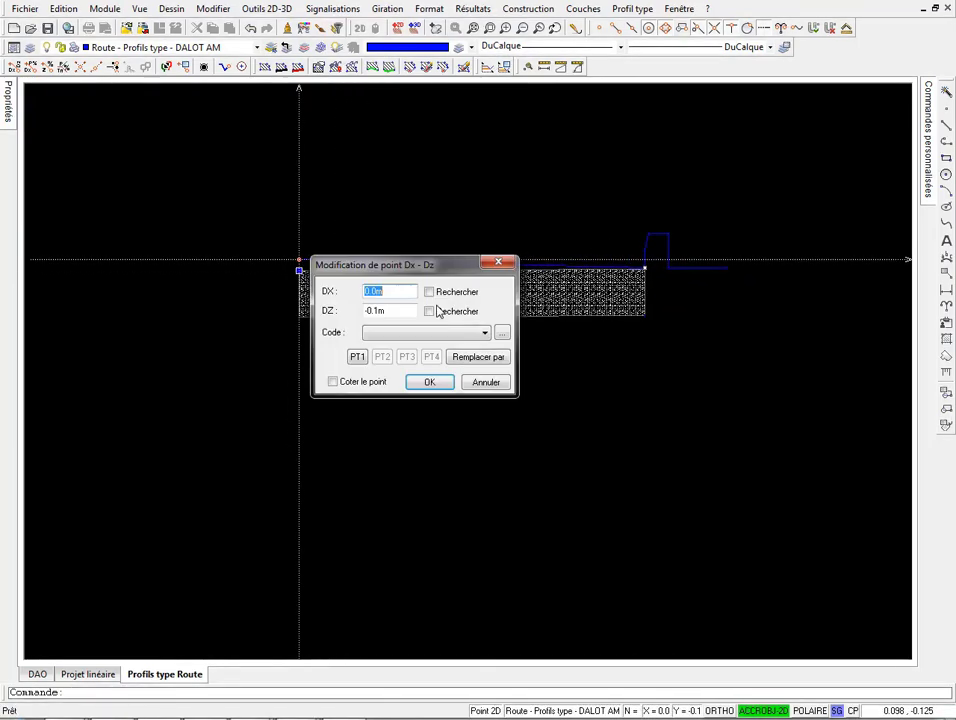
double_click(408, 312)
text(-0)
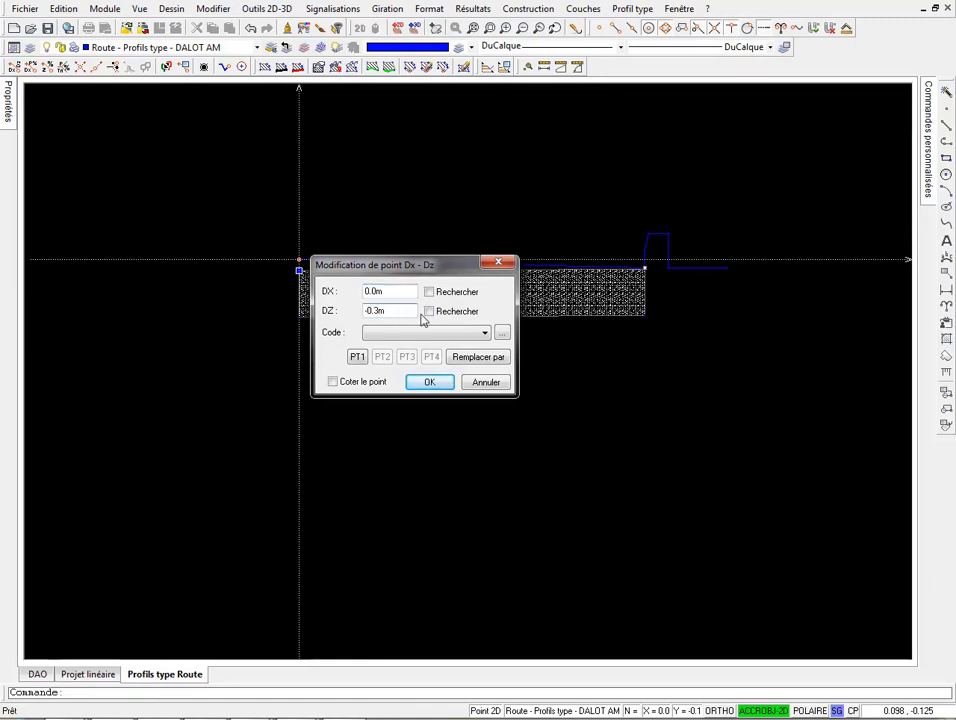
click(439, 392)
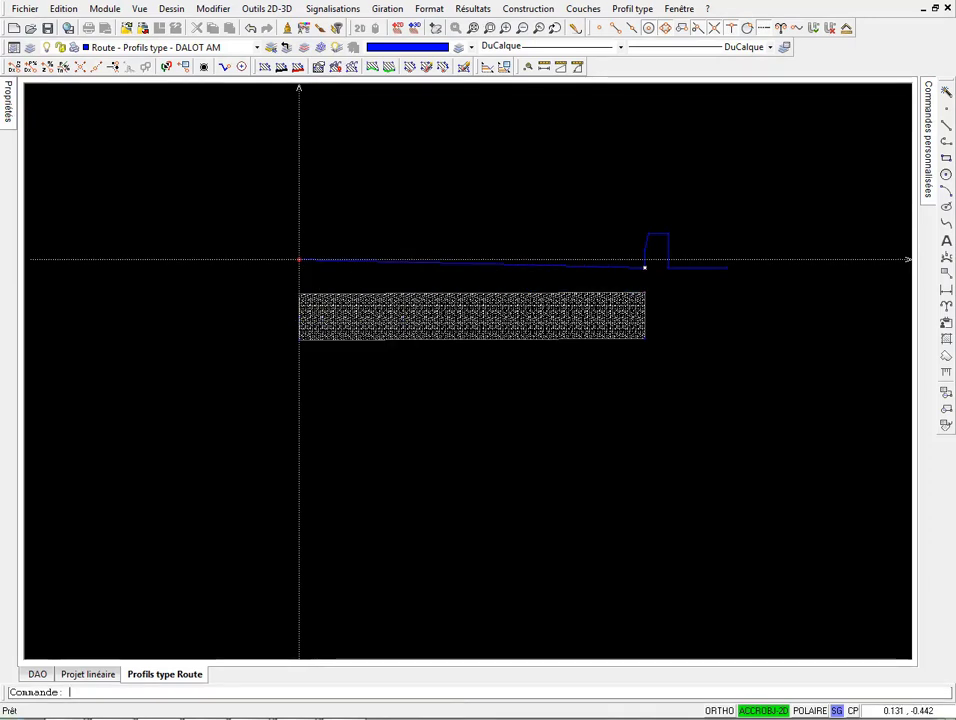
Step: Raise the slab's upper point on the profile axis by changing its DZ so the slab top meets the carriageway edge
click(299, 294)
click(299, 294)
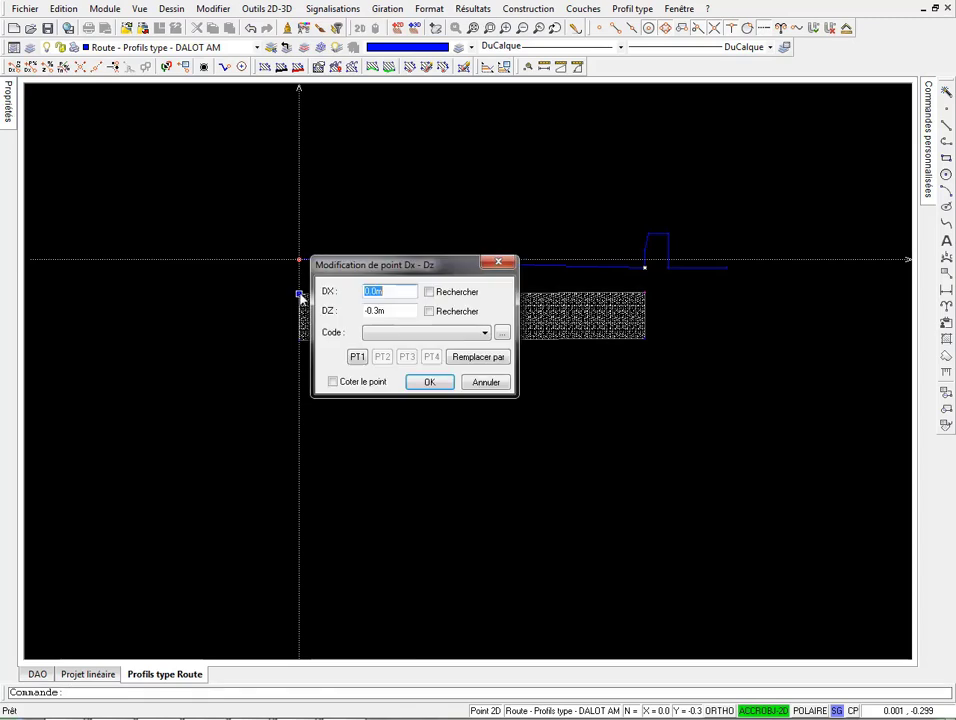
double_click(416, 310)
text(-)
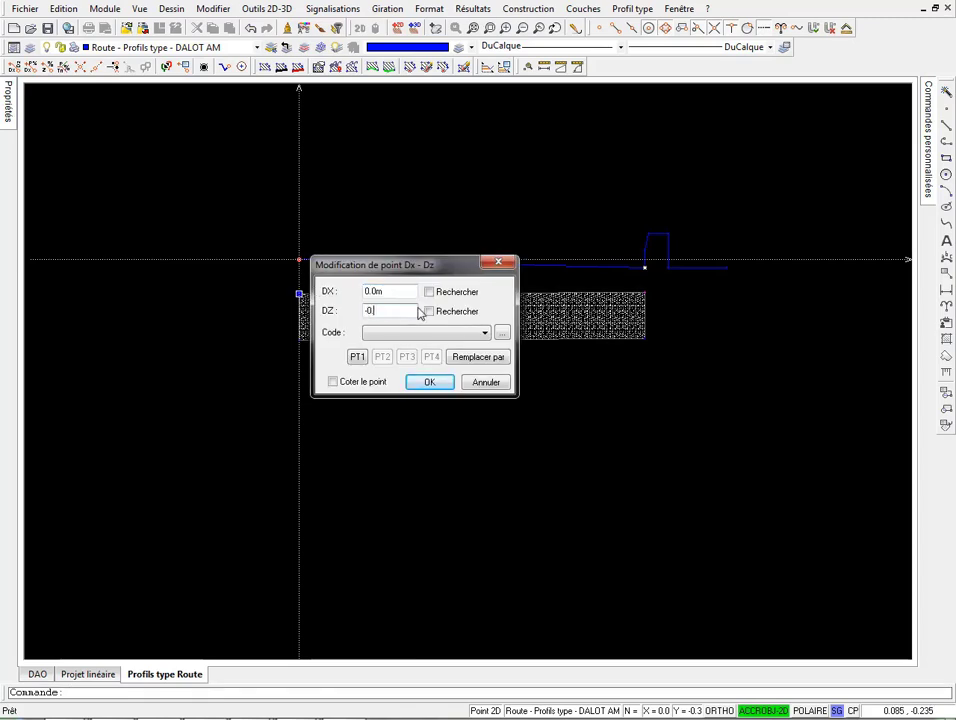
text(0.05)
click(438, 383)
scroll(670, 263, up, 6)
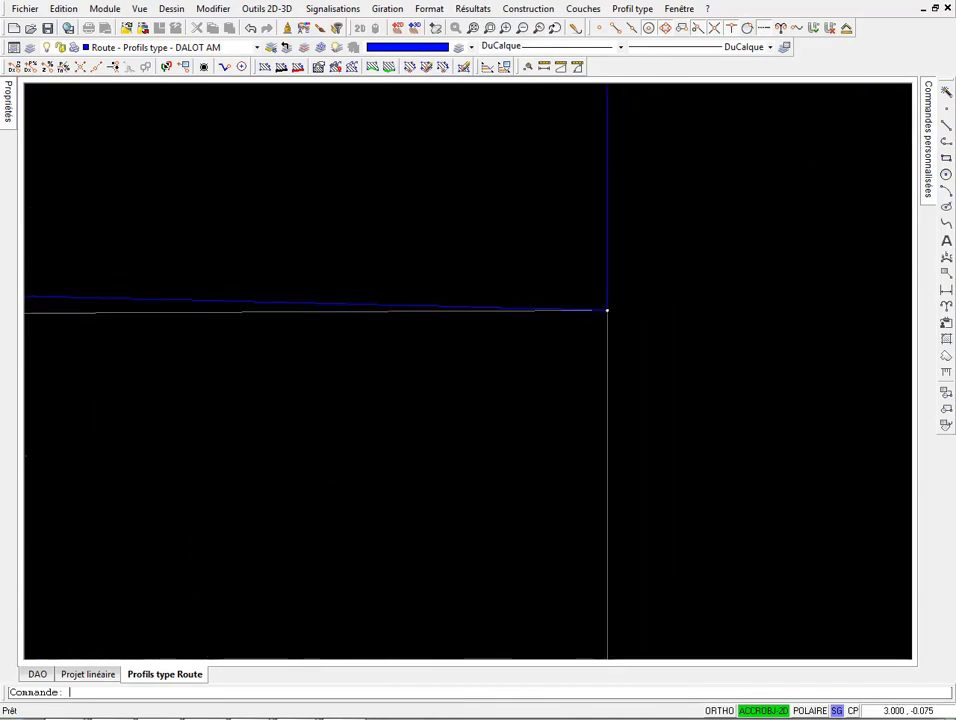
Step: Inspect the raised slab, then switch to the AutoCAD culvert section and examine the slab end beneath the 1.00 sidewalk
scroll(582, 314, down, 5)
middle_drag(516, 344, 769, 314)
scroll(769, 314, down, 2)
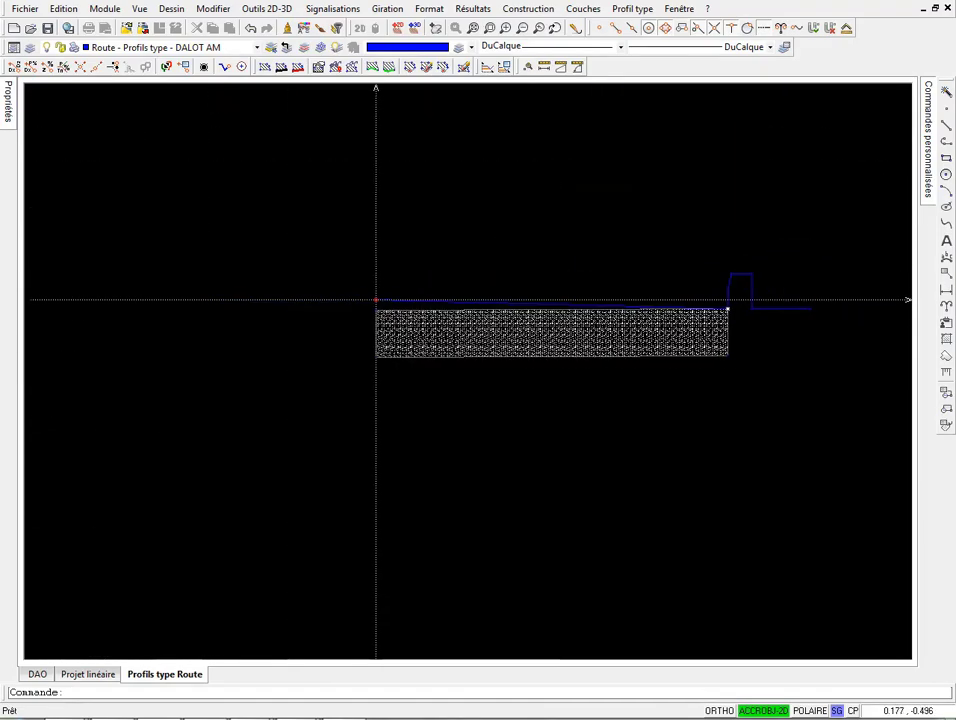
scroll(392, 309, up, 2)
scroll(423, 312, down, 1)
middle_drag(420, 321, 365, 340)
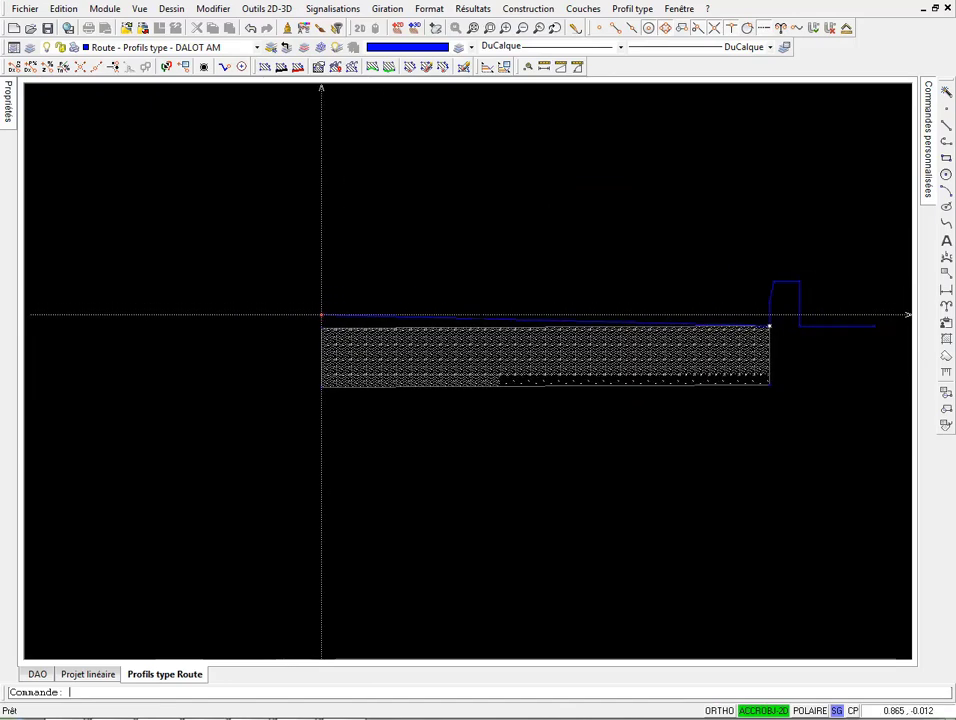
mouse_move(495, 313)
middle_down()
mouse_move(381, 313)
mouse_move(300, 292)
middle_up()
scroll(392, 331, down, 2)
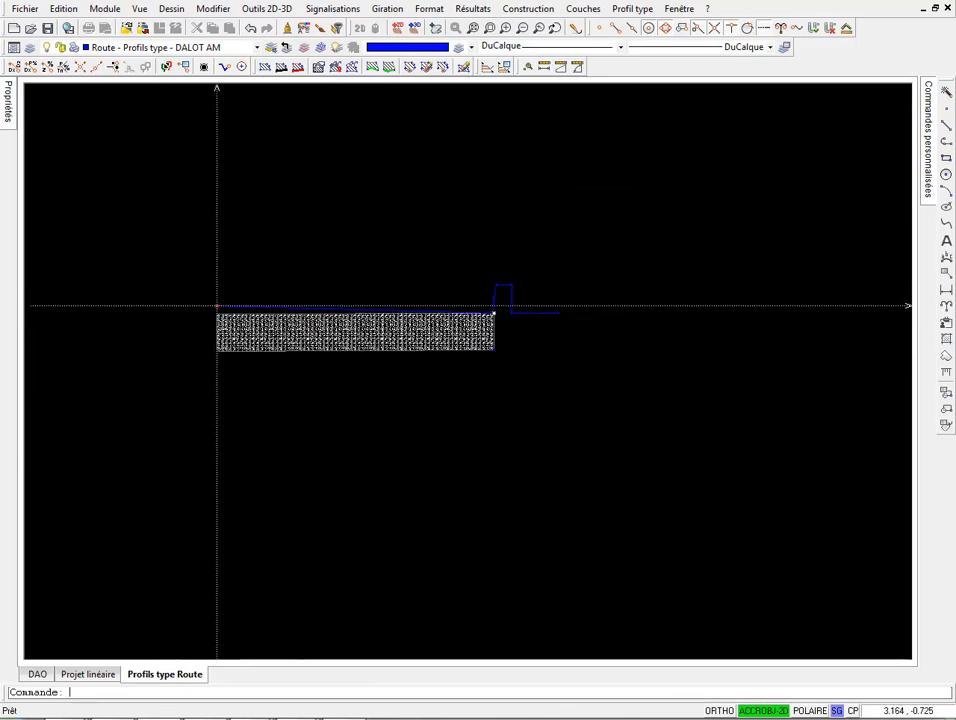
middle_drag(499, 371, 442, 365)
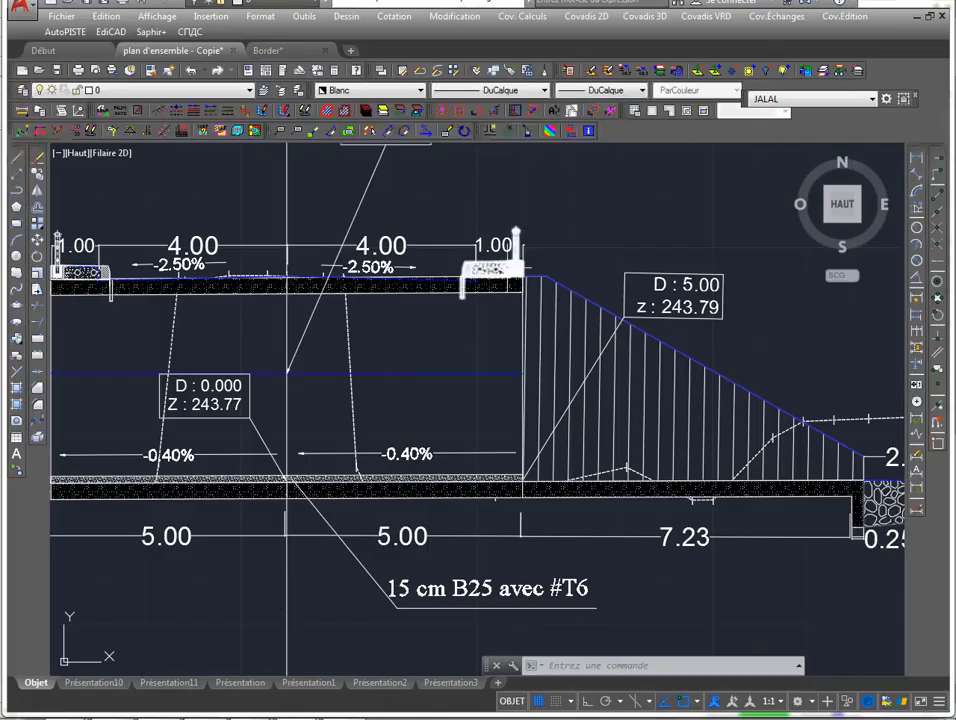
scroll(440, 270, up, 5)
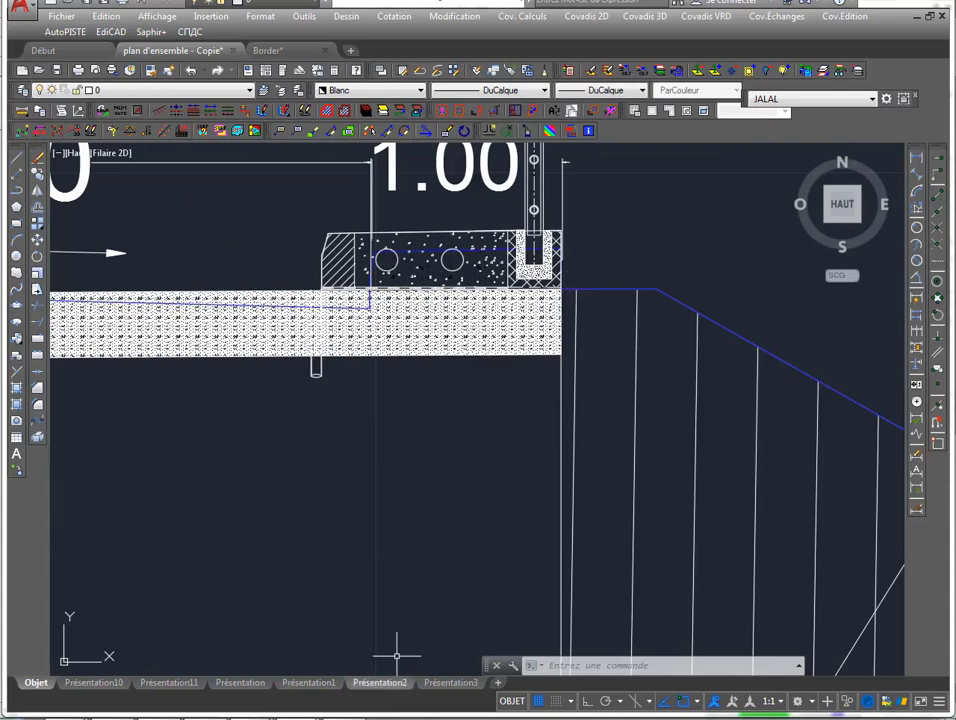
key(Escape)
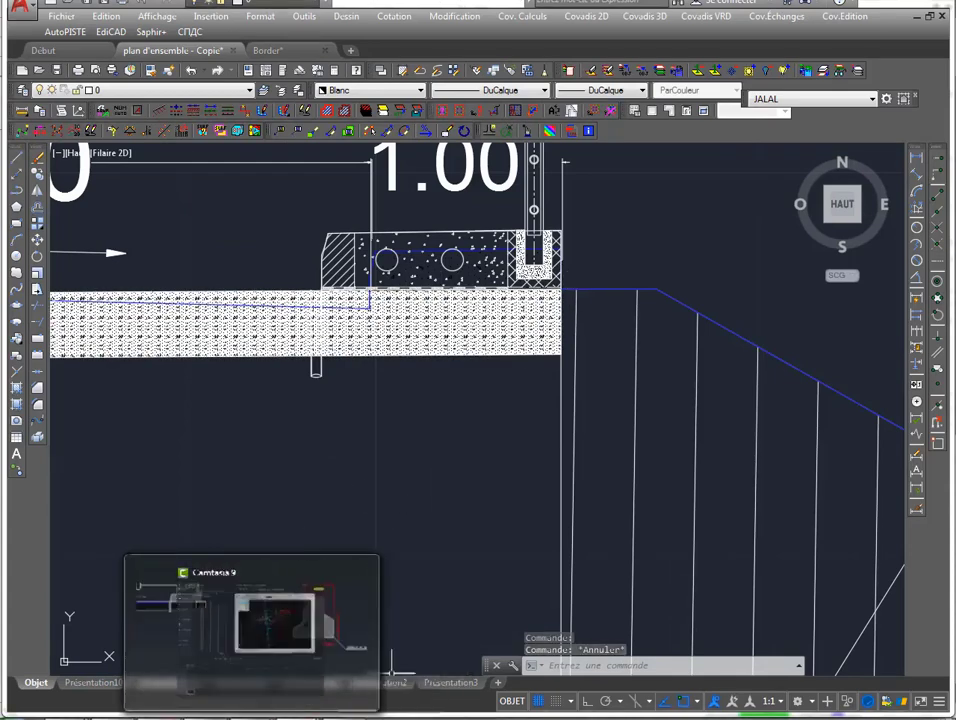
Step: Return to the road profile and delete the shoulder's end point and the lower point at the back of the kerb
click(252, 630)
scroll(600, 300, up, 2)
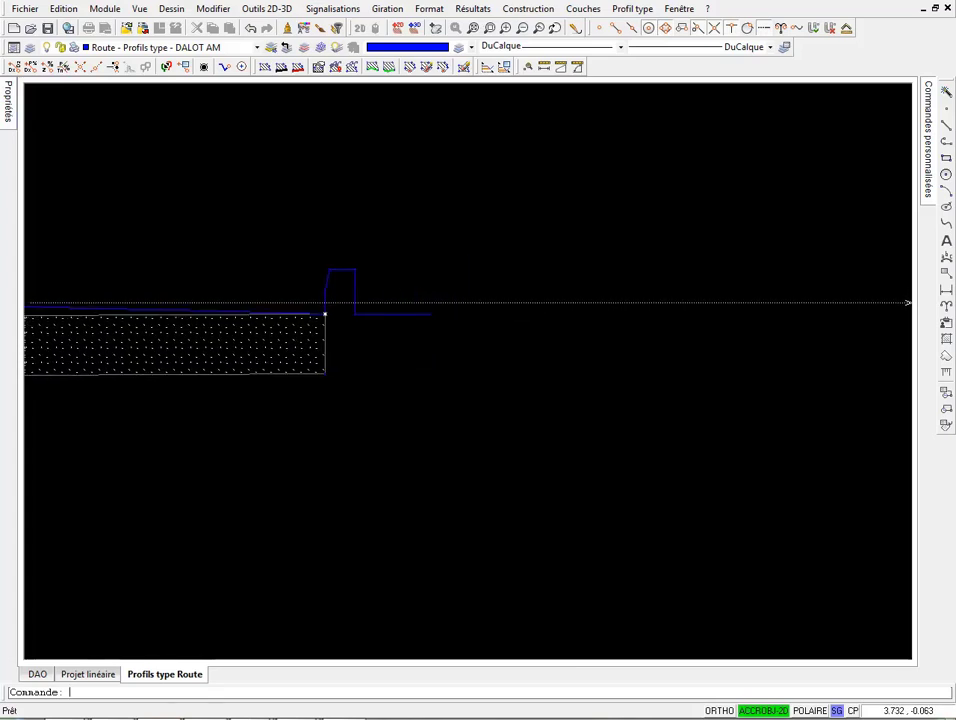
double_click(457, 316)
key(Escape)
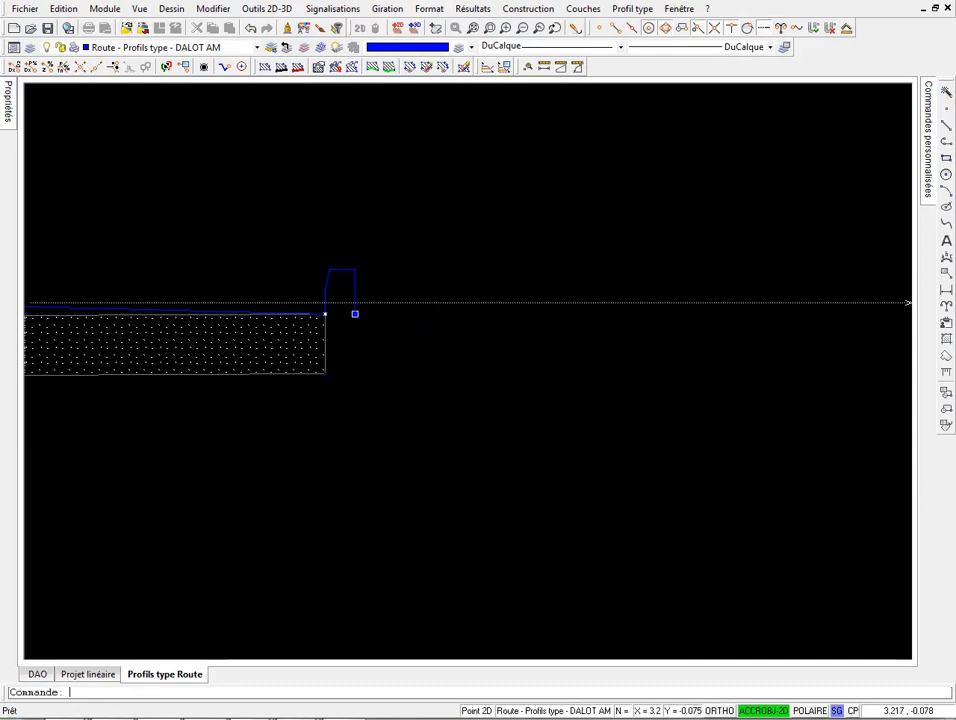
click(528, 9)
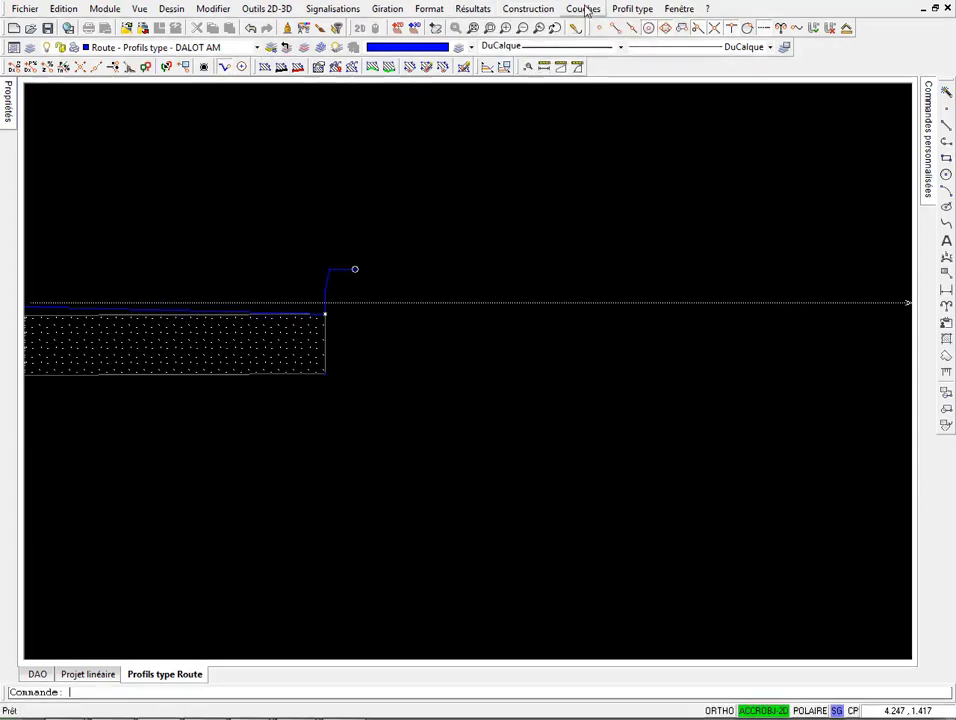
Step: Add a Pente jusqu'au TN point from the back of the kerb top with fictitious DX 1.0m and slope 2%
click(530, 10)
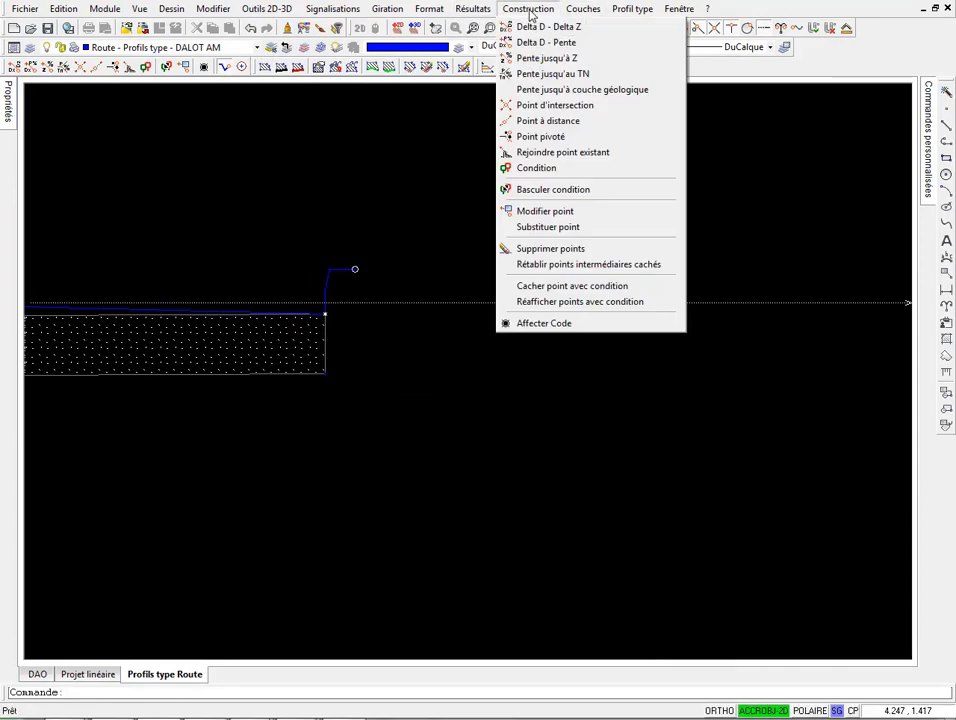
click(558, 75)
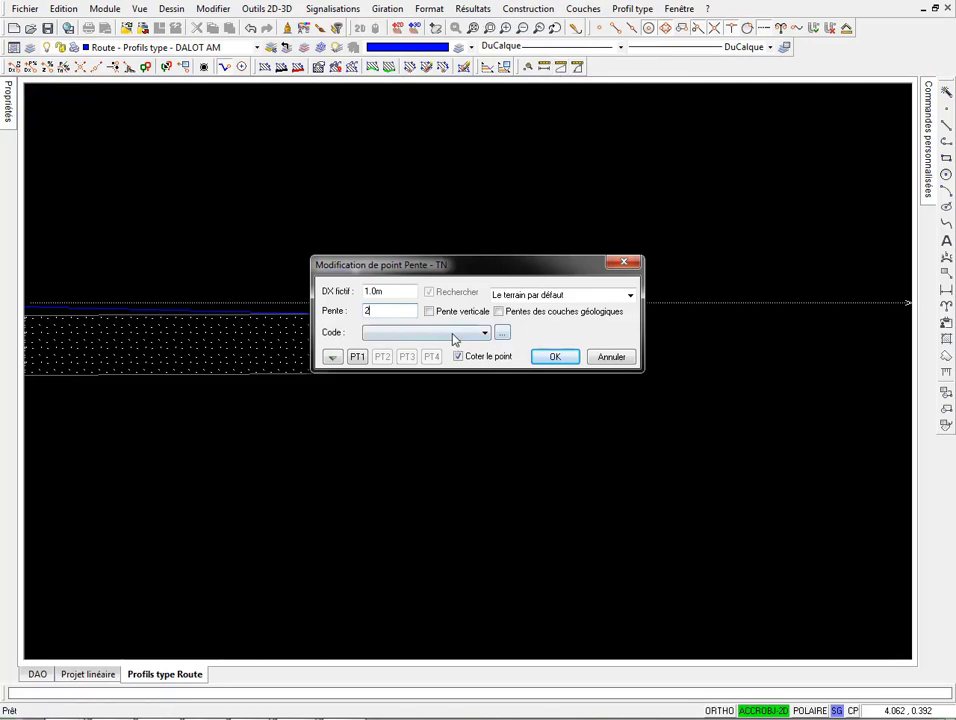
click(553, 357)
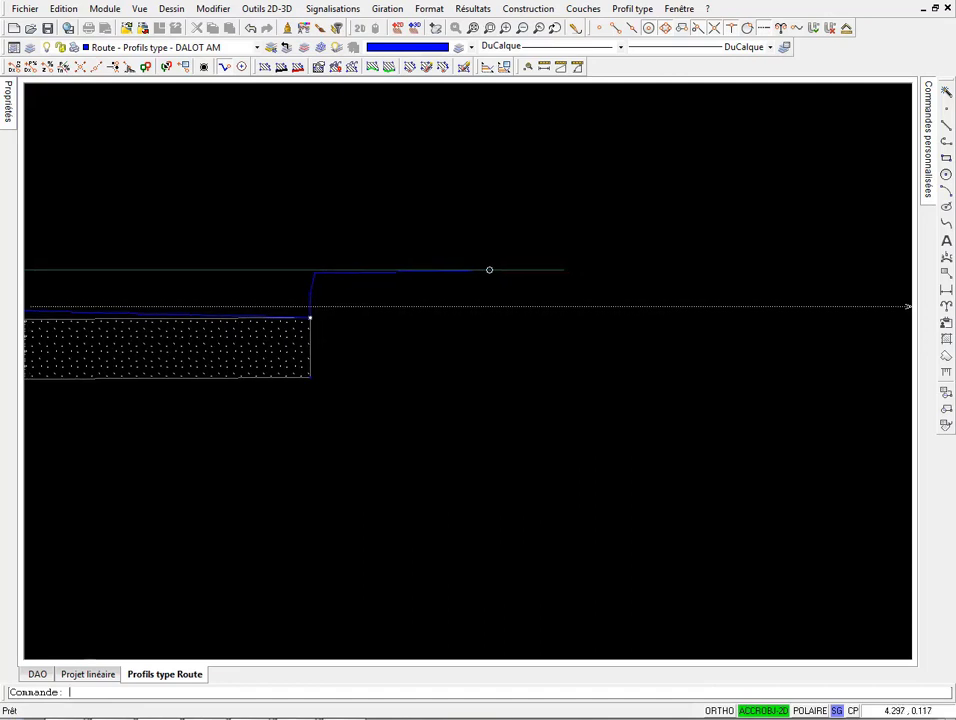
Step: Measure the linear distance between the new terrain point and the carriageway edge point
click(945, 323)
click(872, 301)
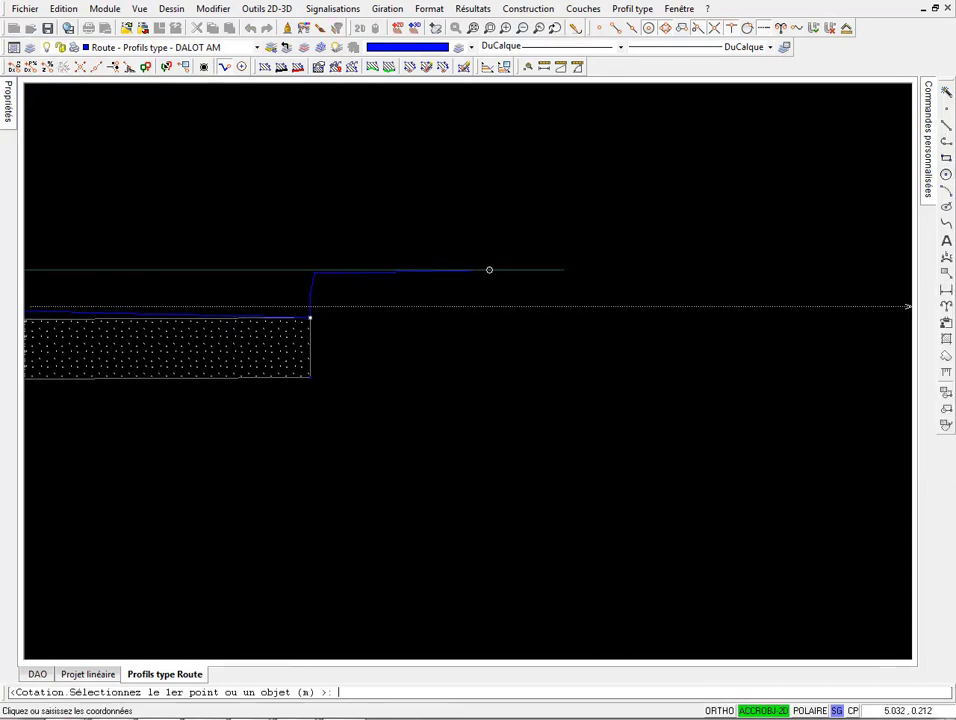
click(489, 269)
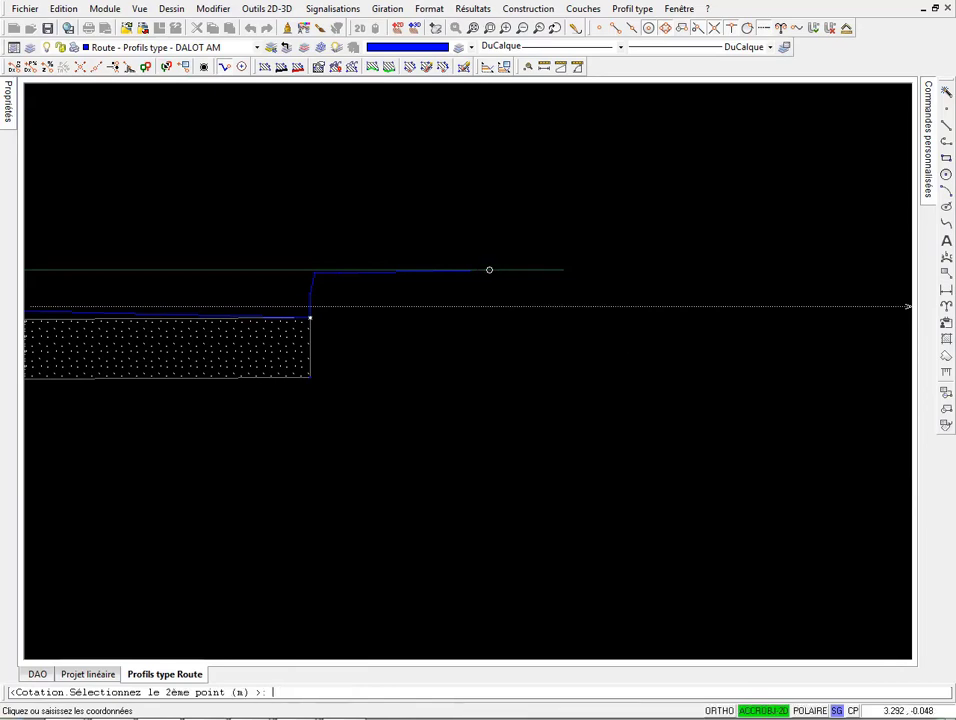
click(310, 318)
scroll(572, 293, down, 2)
key(Escape)
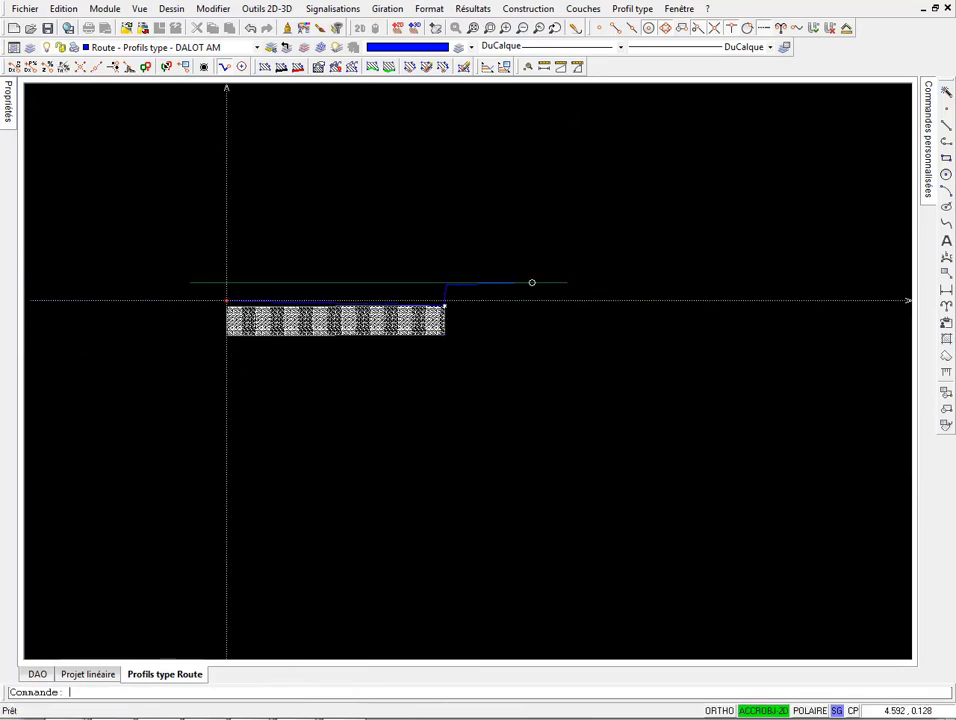
Step: Add a Delta D - Delta Z point directly below the terrain point with DX 0.0m and DZ -0.32m
click(523, 28)
click(527, 15)
click(527, 24)
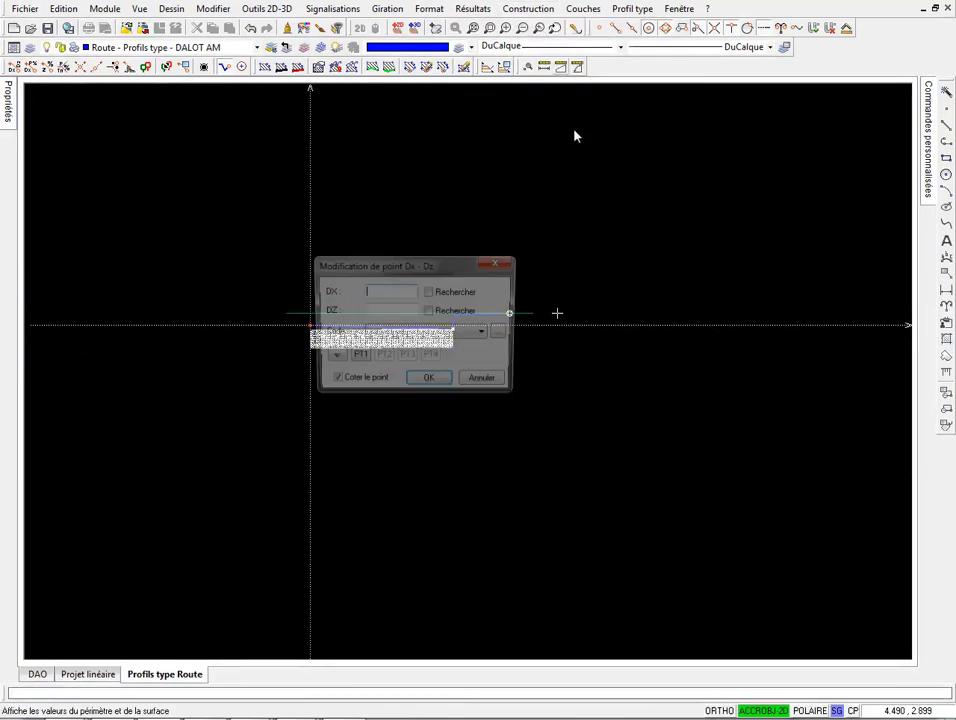
text(0)
key(Tab)
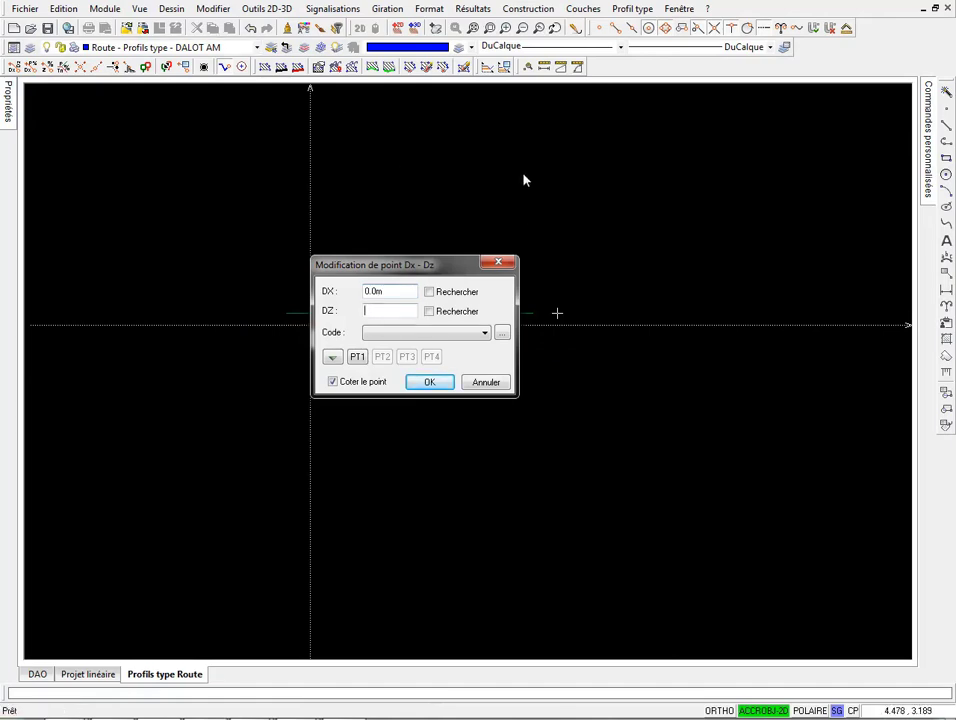
text(-0.32m)
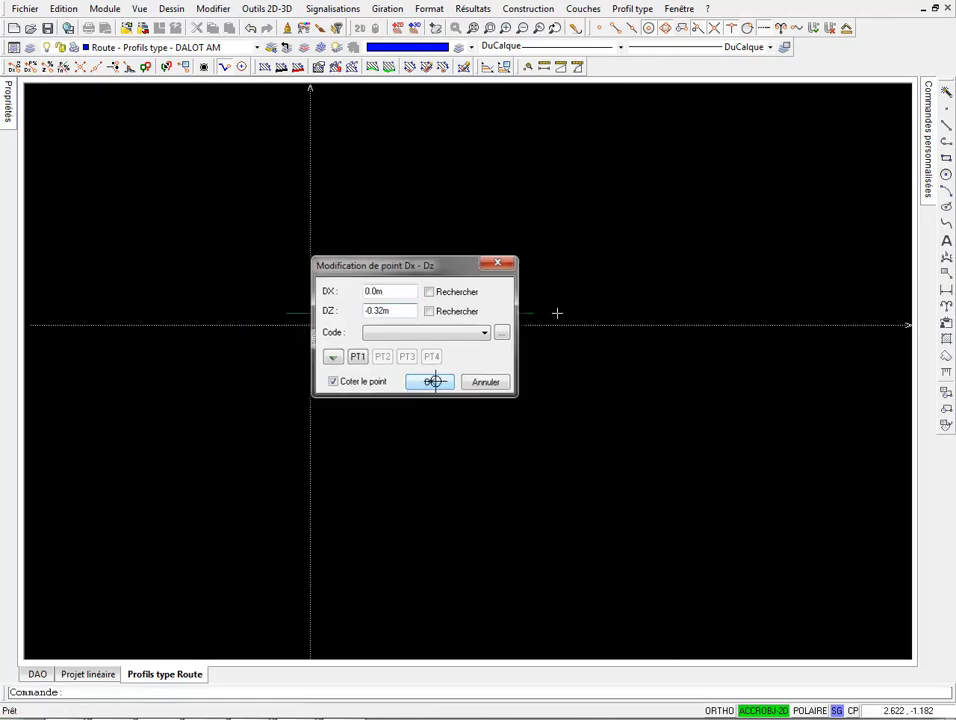
click(429, 382)
scroll(482, 320, up, 3)
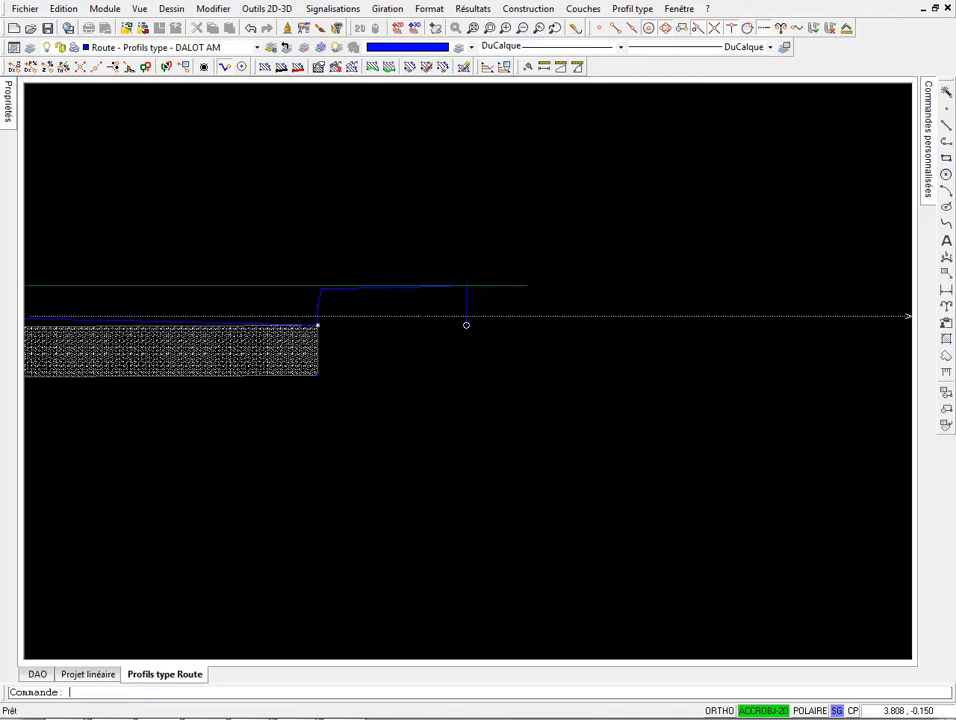
scroll(522, 308, down, 2)
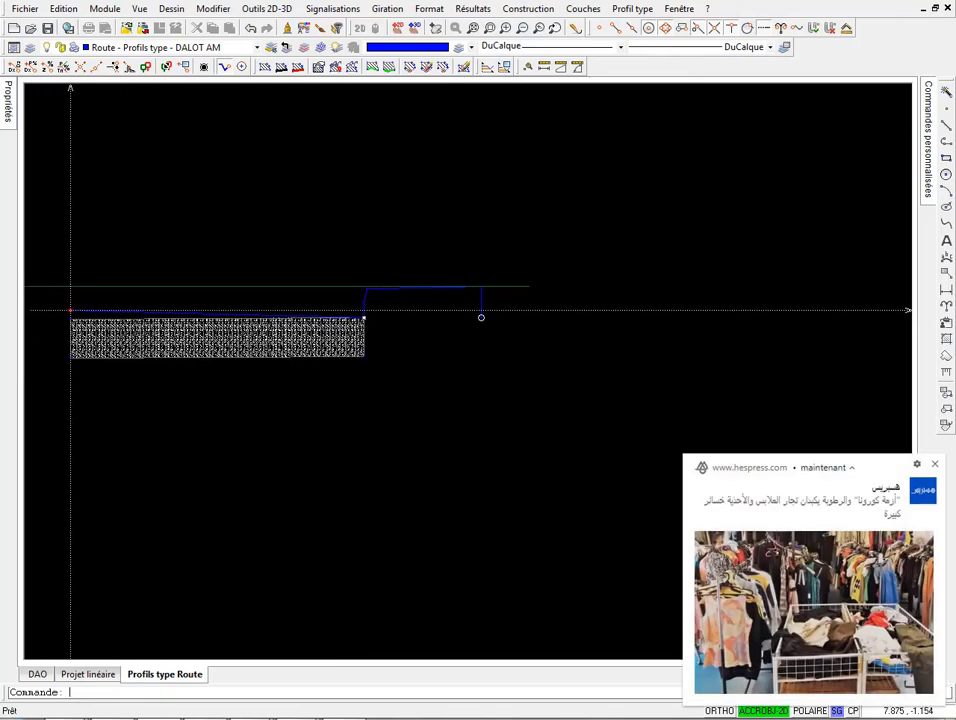
click(934, 466)
middle_drag(481, 317, 473, 317)
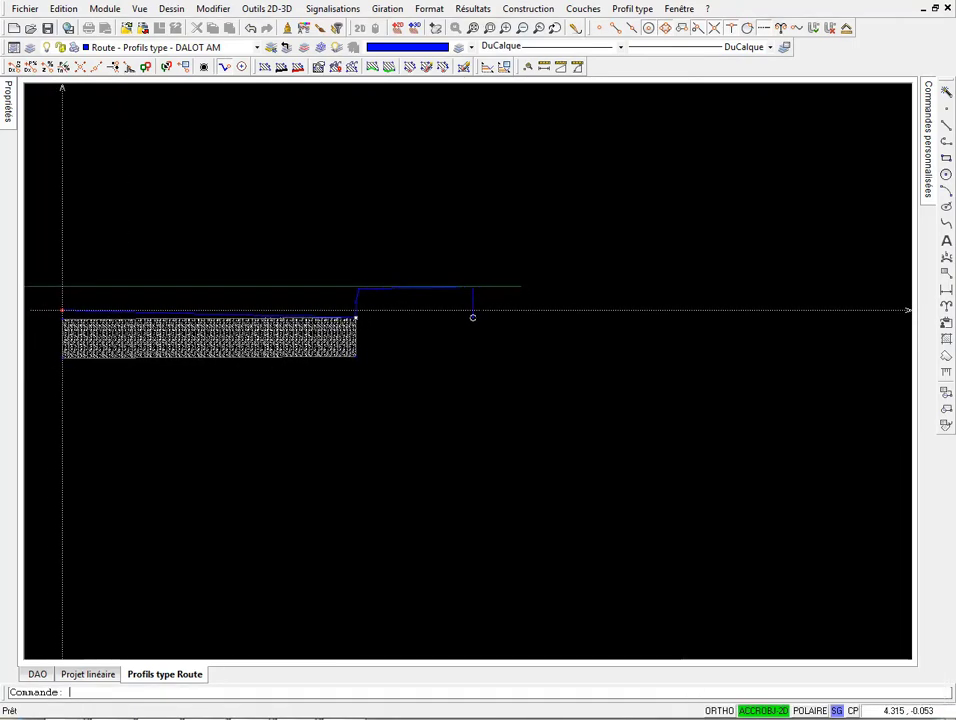
scroll(473, 317, up, 3)
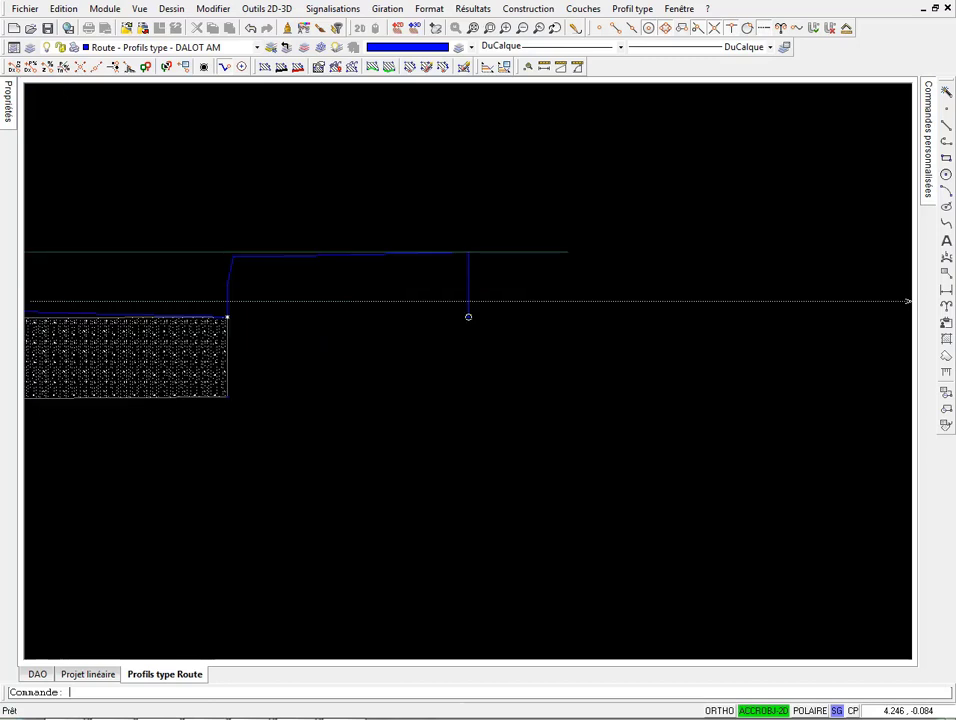
Step: Check the DX and slope settings of the carriageway edge point and inspect its position against the slab corner
click(185, 67)
scroll(354, 335, down, 4)
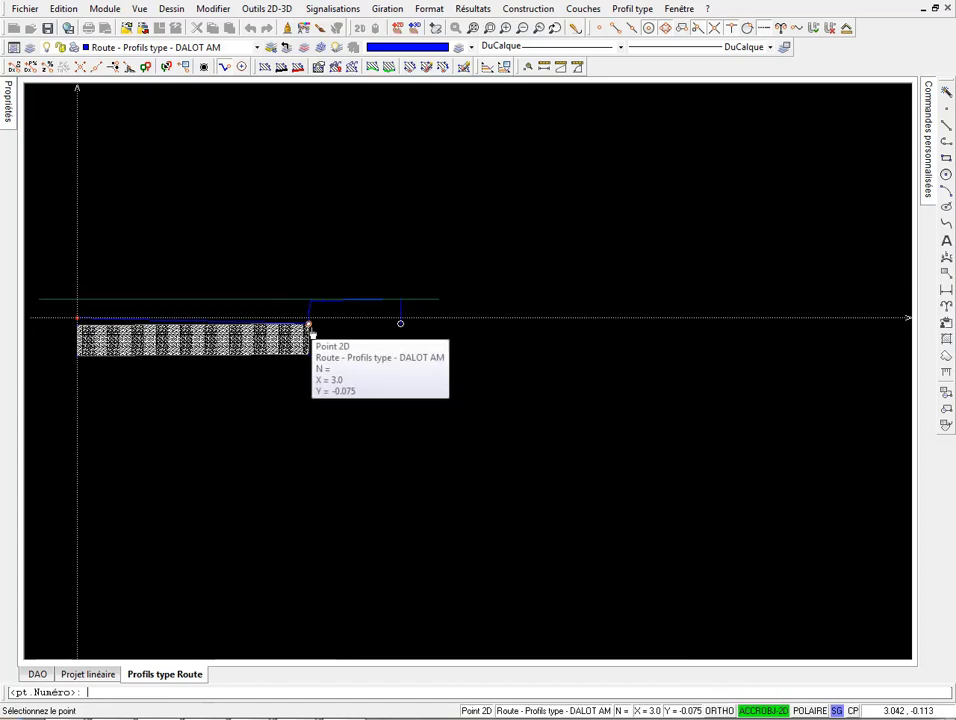
click(312, 334)
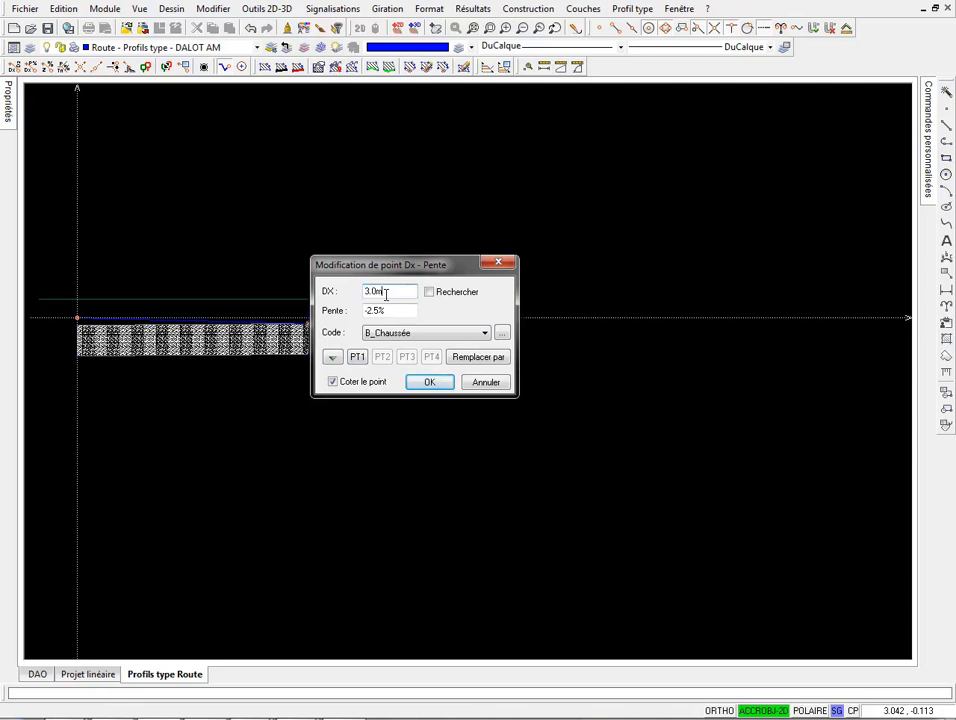
click(386, 312)
click(392, 291)
click(446, 387)
scroll(305, 318, up, 5)
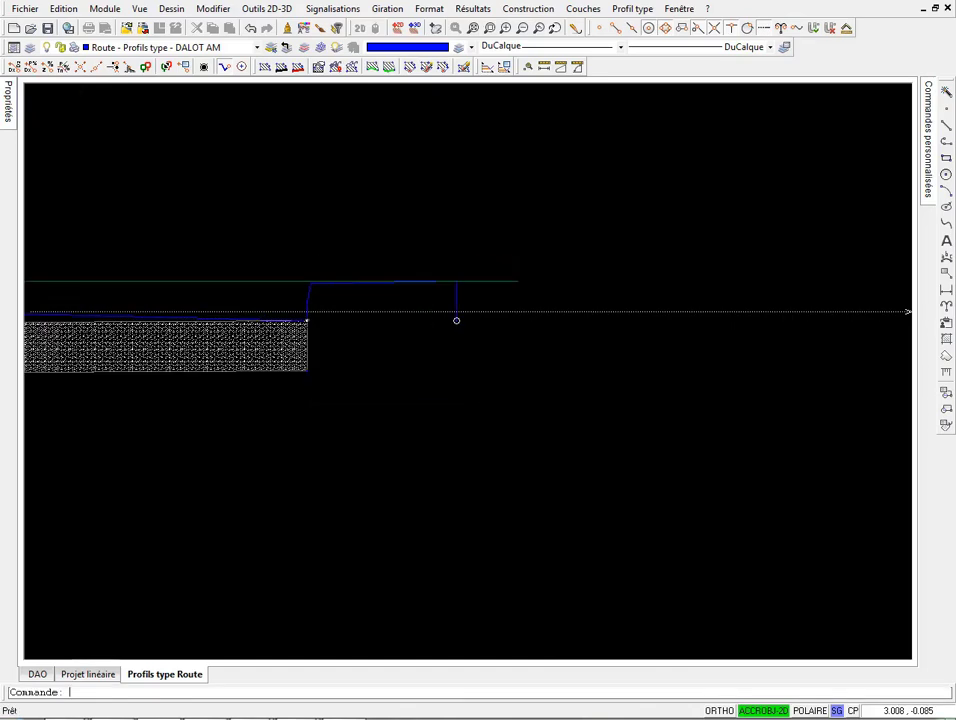
scroll(305, 318, down, 4)
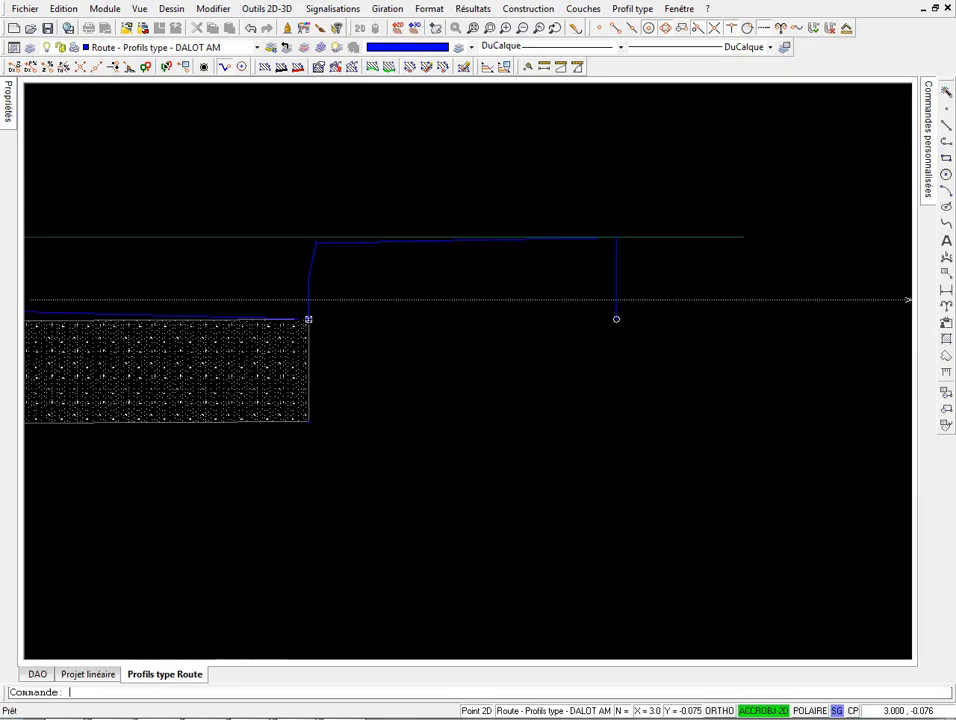
scroll(333, 319, down, 2)
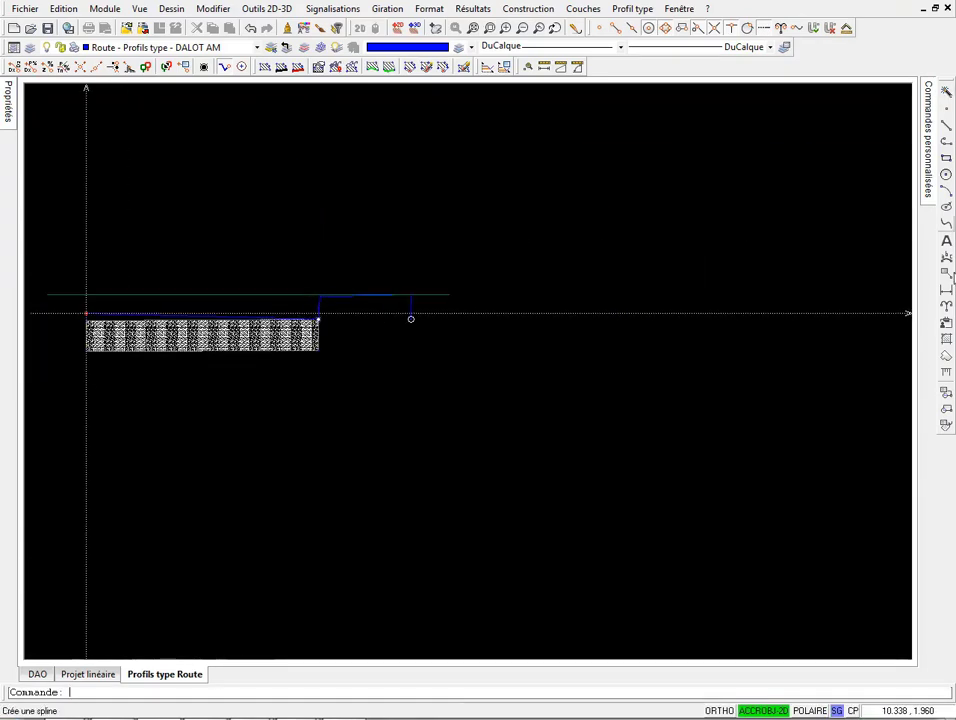
Step: Set the DX of the carriageway edge point to 5 m, keeping the B_Chaussée code
click(946, 290)
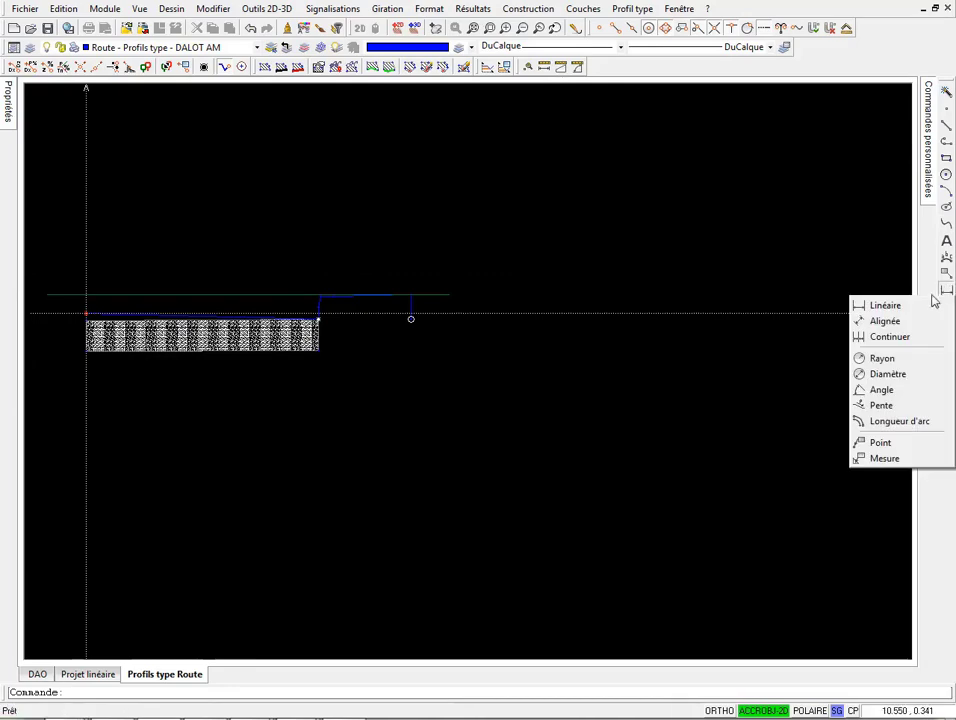
click(884, 305)
scroll(318, 318, up, 5)
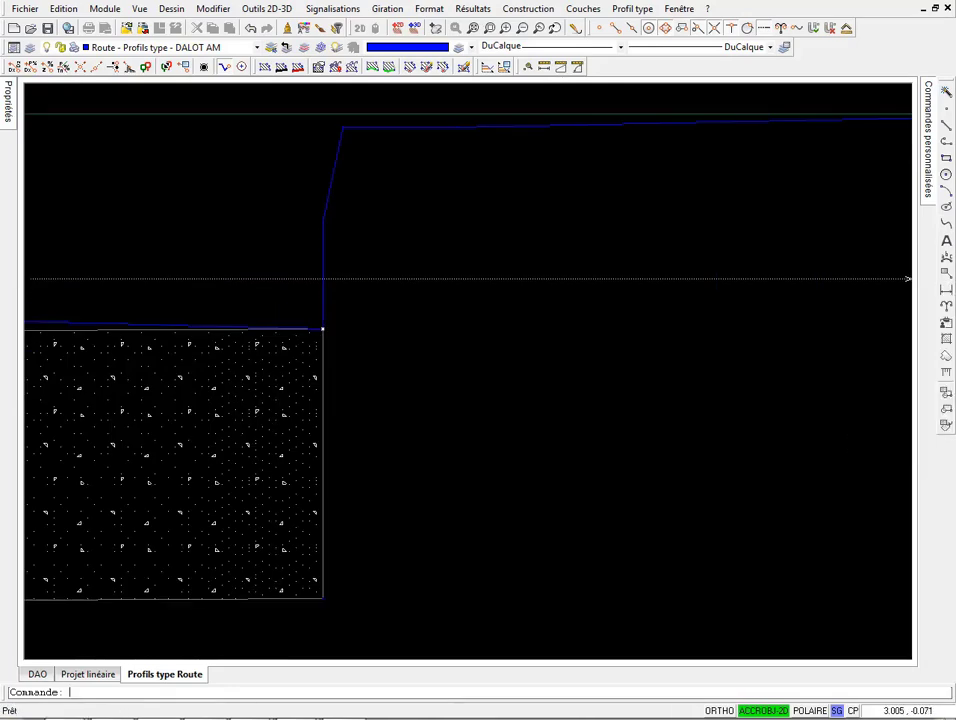
double_click(321, 327)
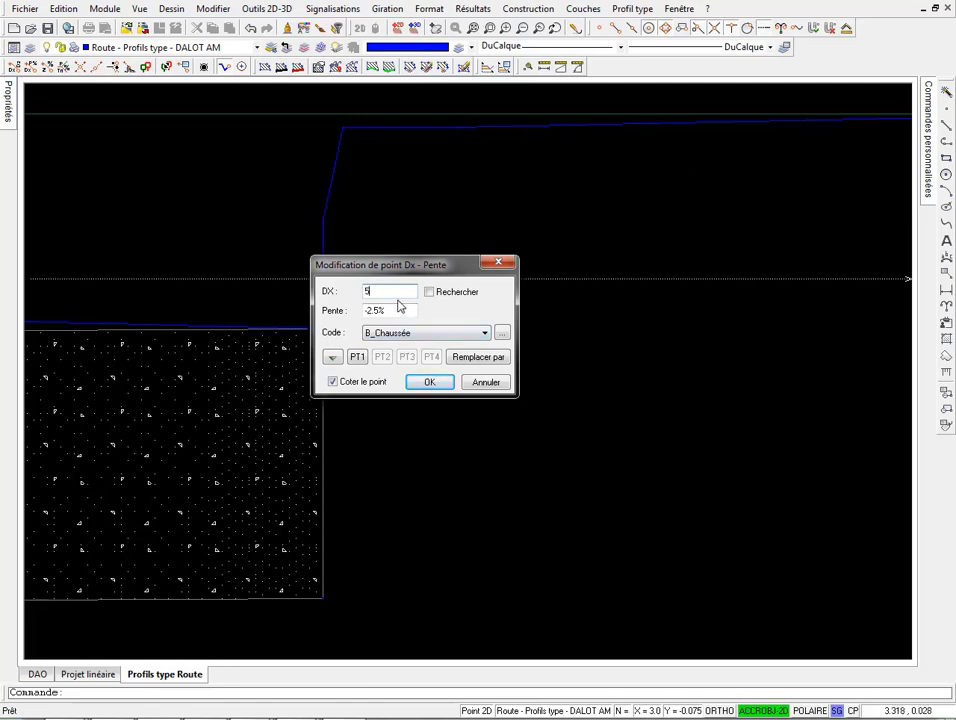
click(429, 382)
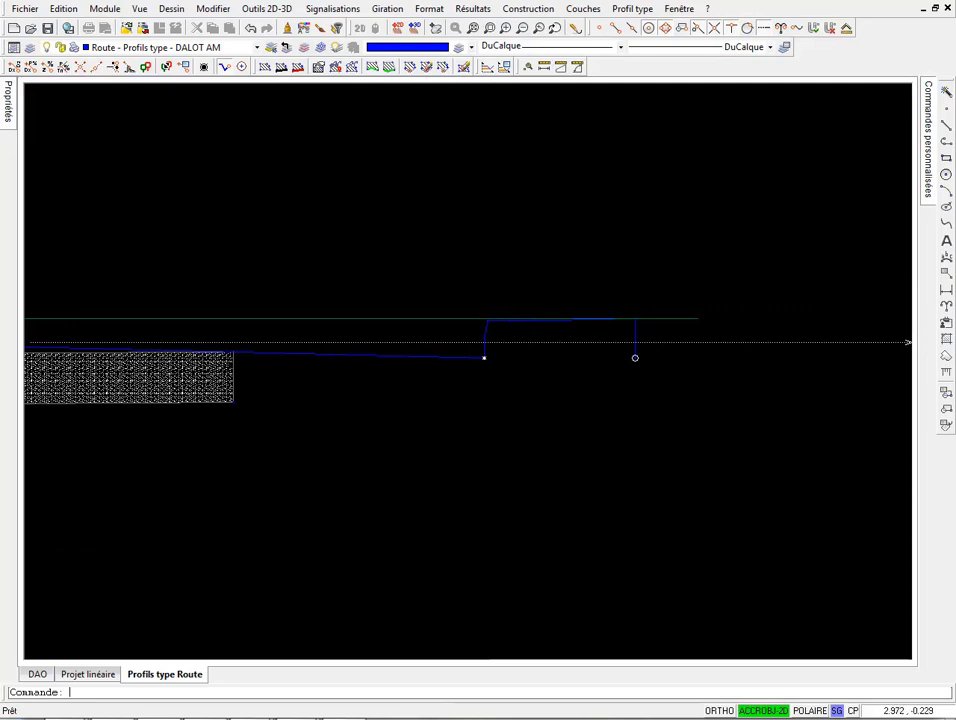
Step: Set the DX of the slab's upper outer corner point to 5 m, keeping its 0.5% slope
click(233, 352)
double_click(233, 352)
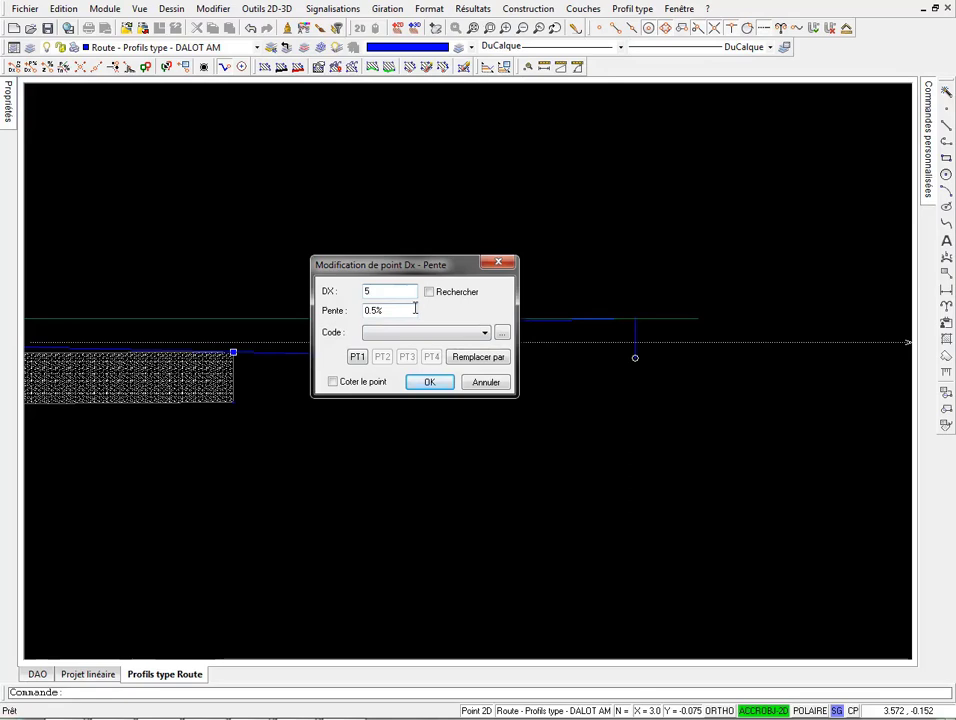
click(440, 385)
Step: Change the DX of the slab's upper outer corner point to 4 m
double_click(492, 355)
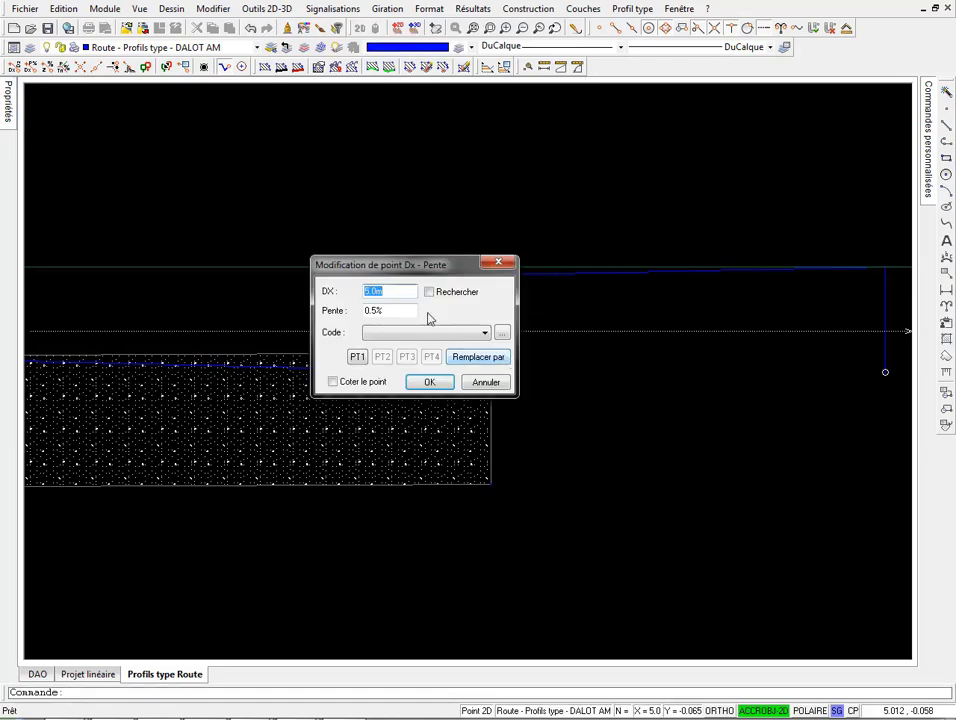
text(4)
click(428, 383)
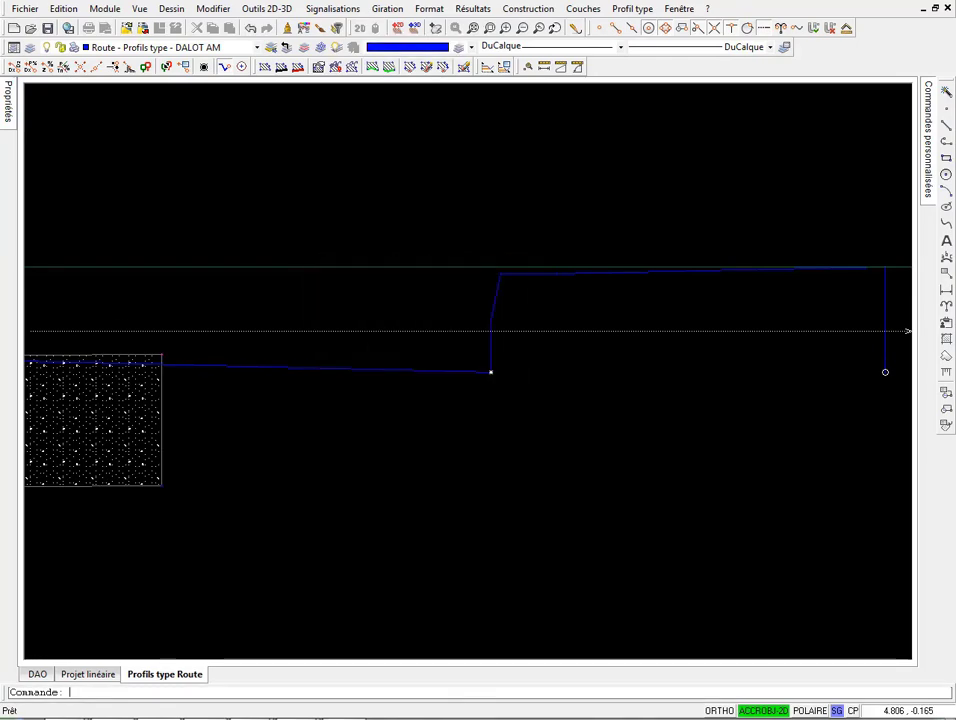
Step: Set the DX of the carriageway edge point to 4 m, keeping the -2.5% slope and B_Chaussée code
double_click(437, 372)
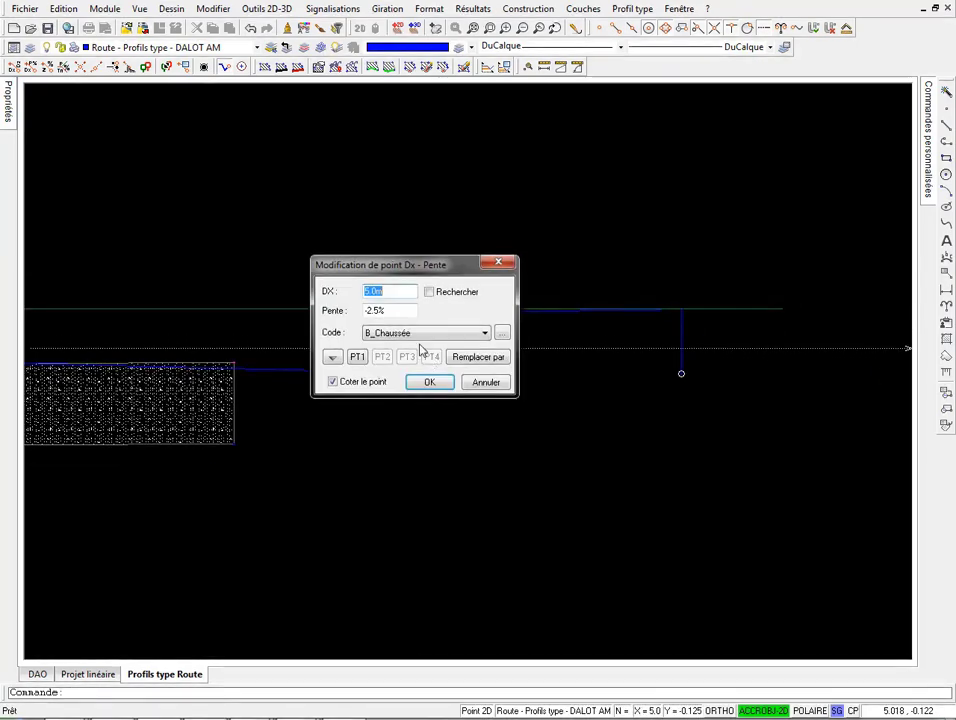
text(5)
key(Tab)
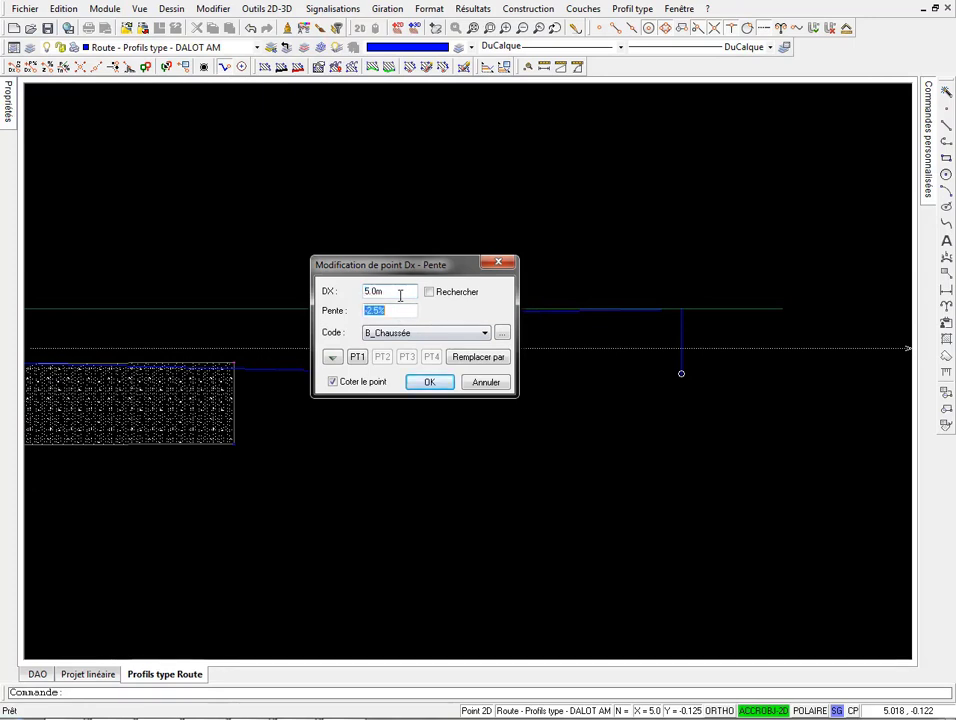
click(366, 292)
text(4)
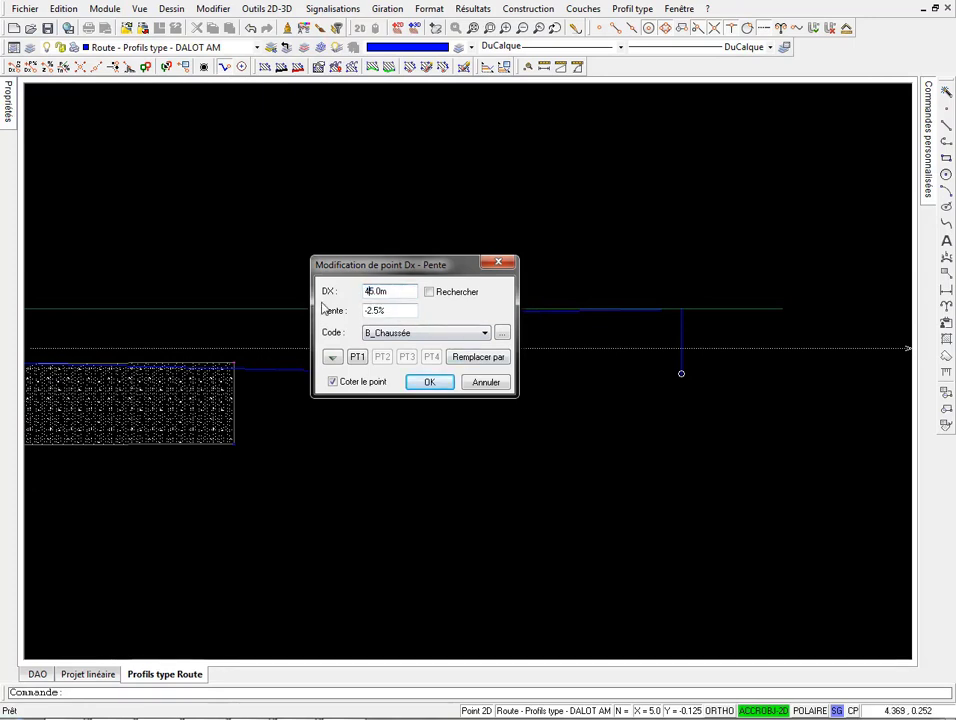
double_click(405, 290)
text(4)
click(429, 382)
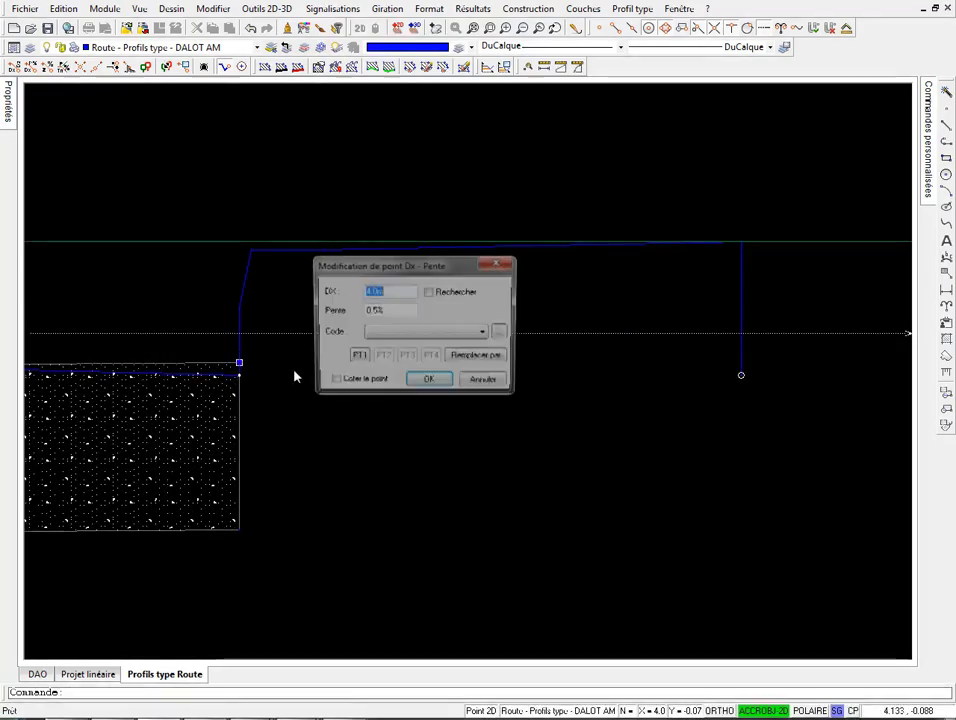
Step: Extend the slab past the carriageway edge by setting the DX of its upper outer corner point to 5 m
text(5)
click(430, 383)
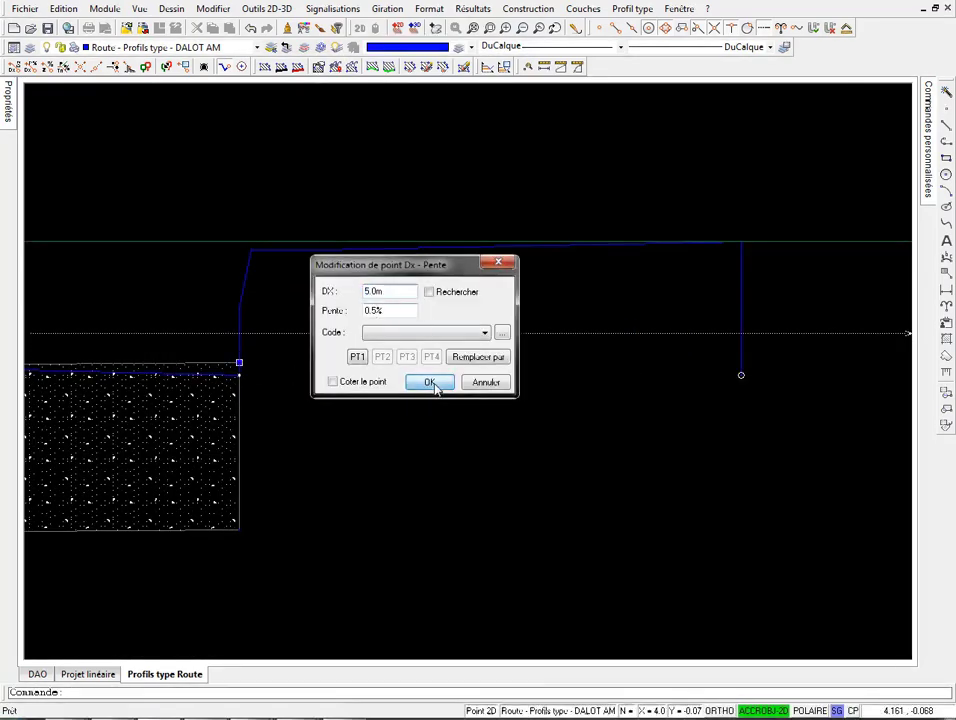
scroll(459, 382, down, 3)
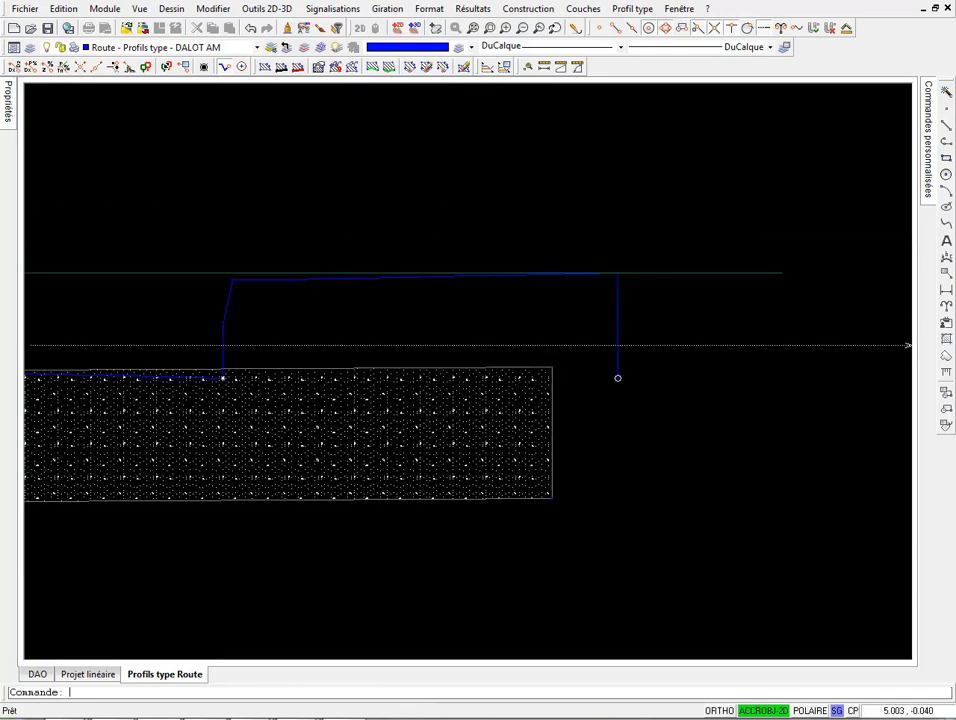
Step: Reduce the fictitious DX of the sidewalk's Pente - TN terrain point so it lines up with the outer end of the slab
double_click(618, 273)
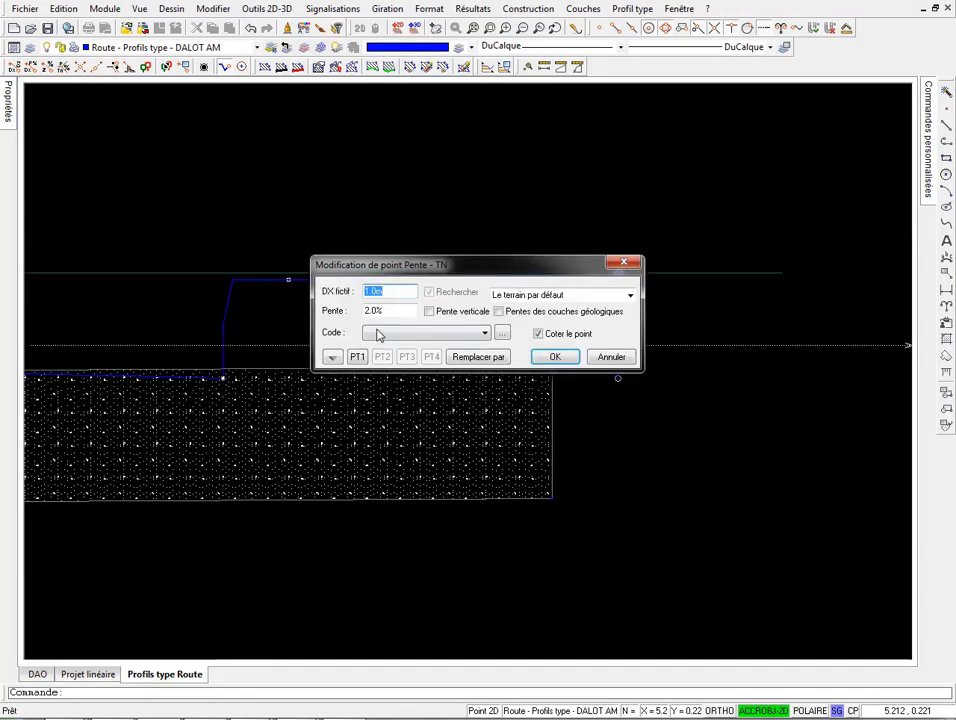
drag(365, 291, 320, 296)
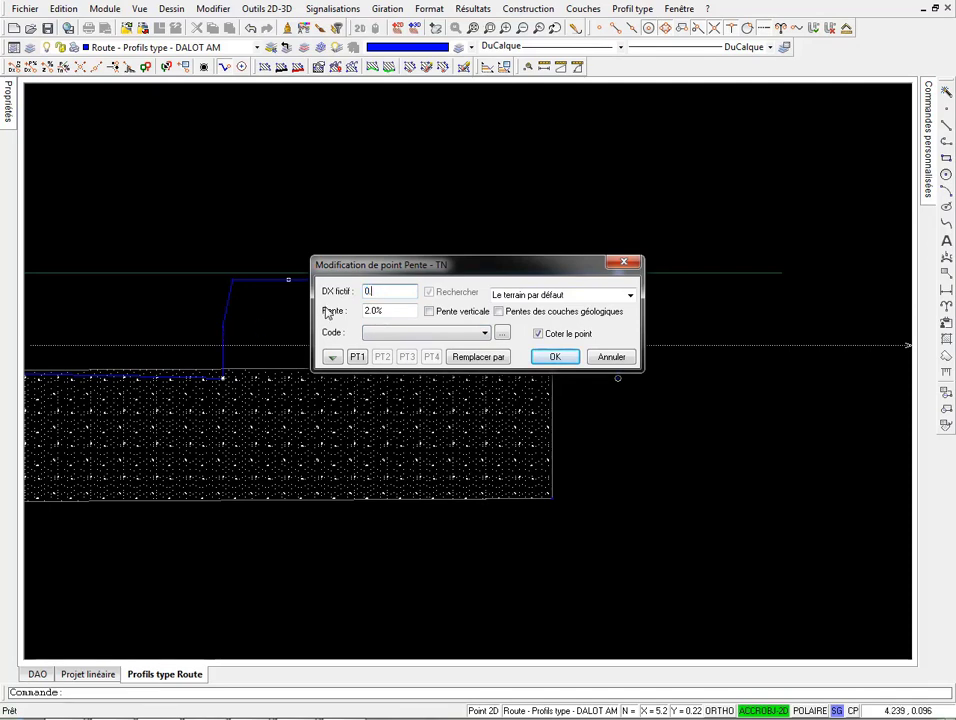
click(541, 357)
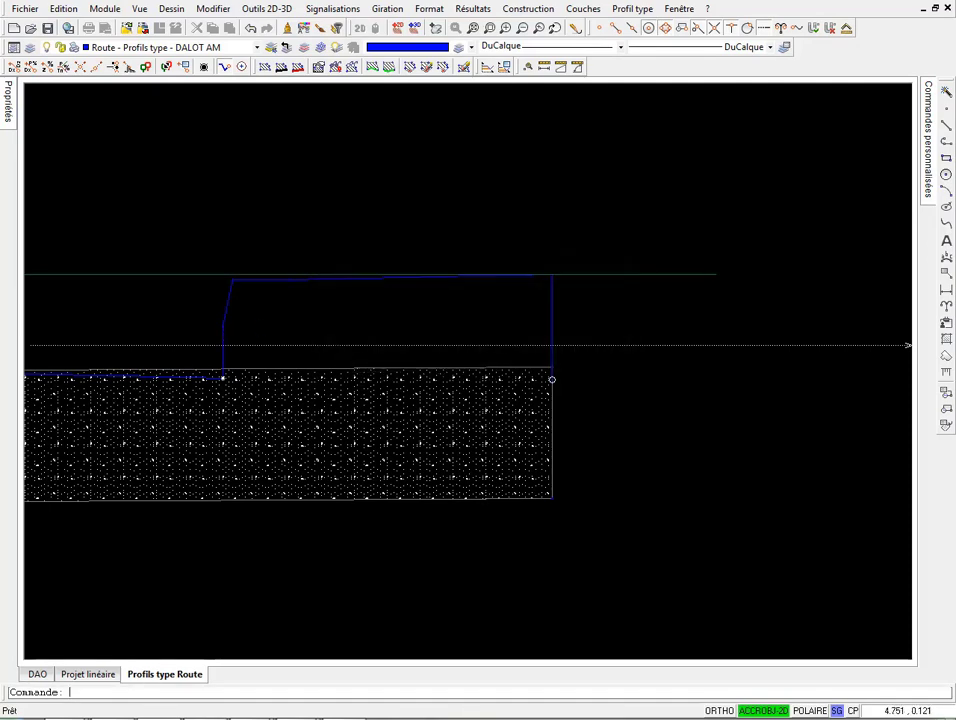
Step: Set the DZ of the slab's upper start point on the axis to -0.12 m
scroll(737, 260, down, 2)
scroll(672, 313, down, 3)
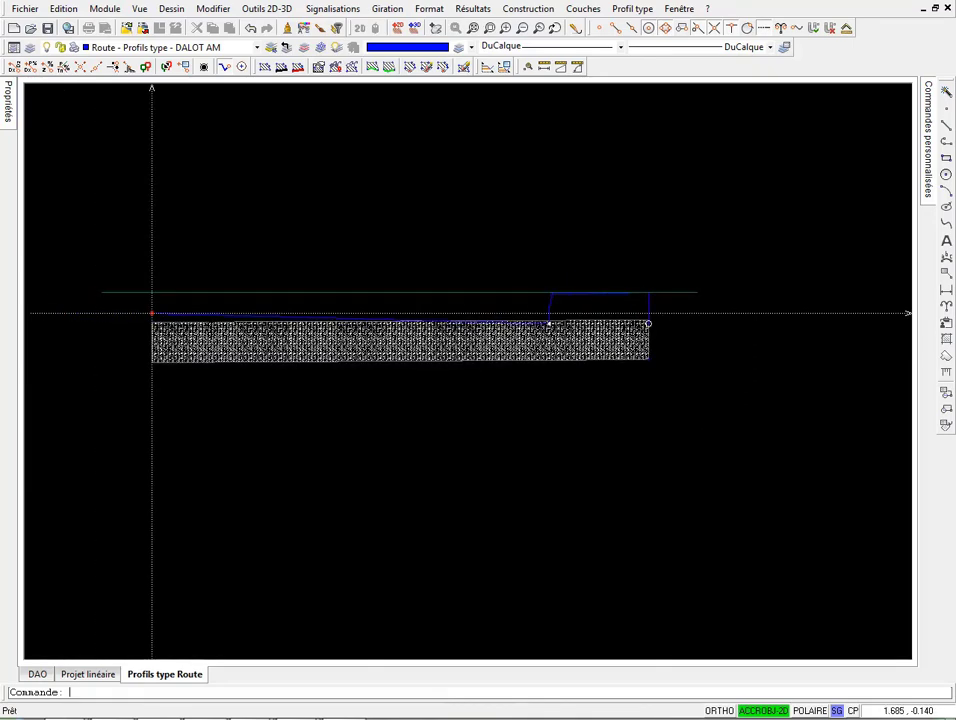
double_click(153, 324)
double_click(398, 309)
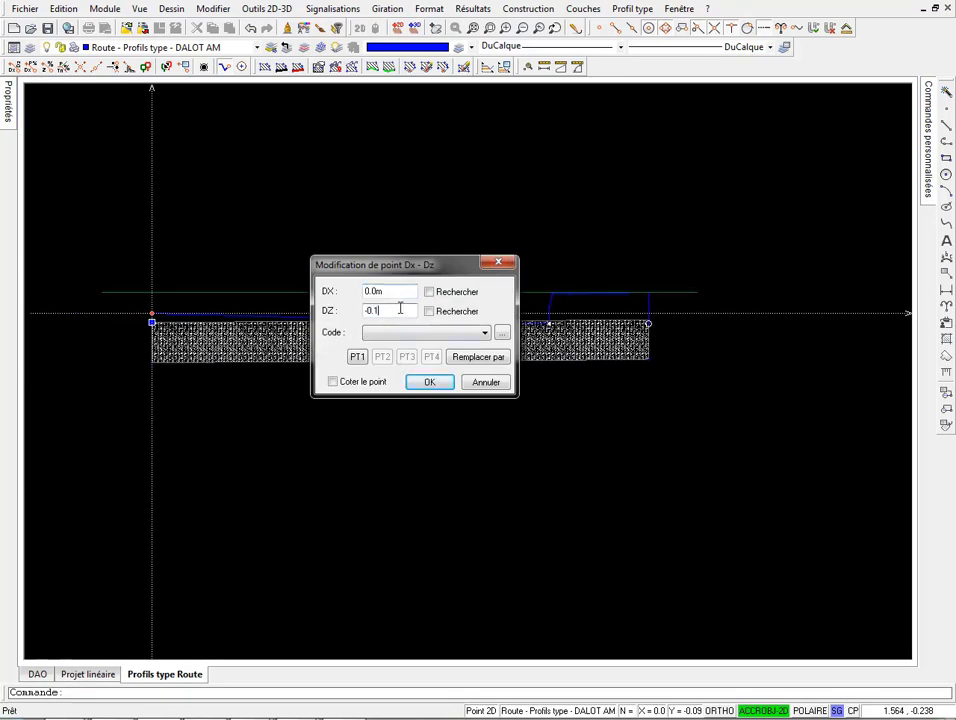
click(429, 382)
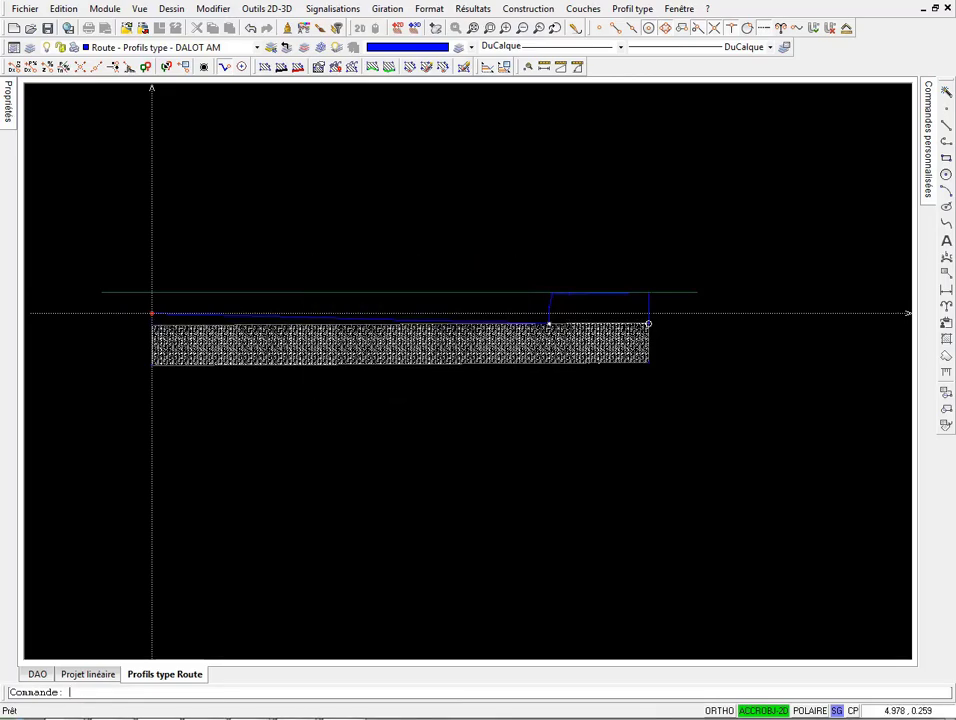
Step: Check the slab's outer end against the profile, and set the DZ of its upper start point to -0.4 m
scroll(650, 322, up, 10)
scroll(617, 335, up, 3)
scroll(617, 335, down, 12)
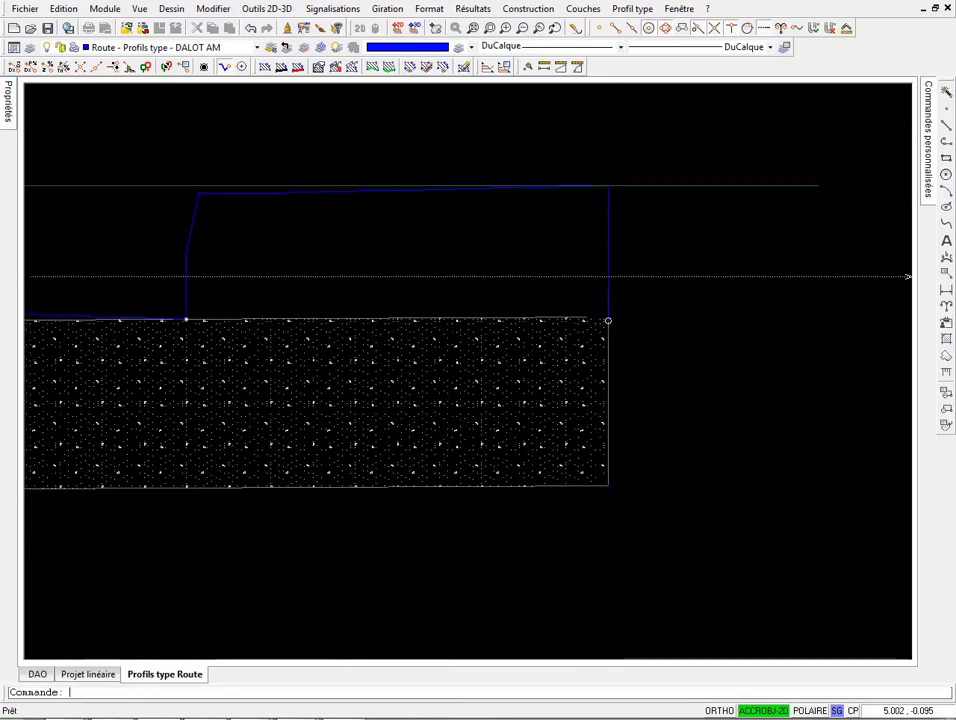
middle_drag(438, 320, 730, 307)
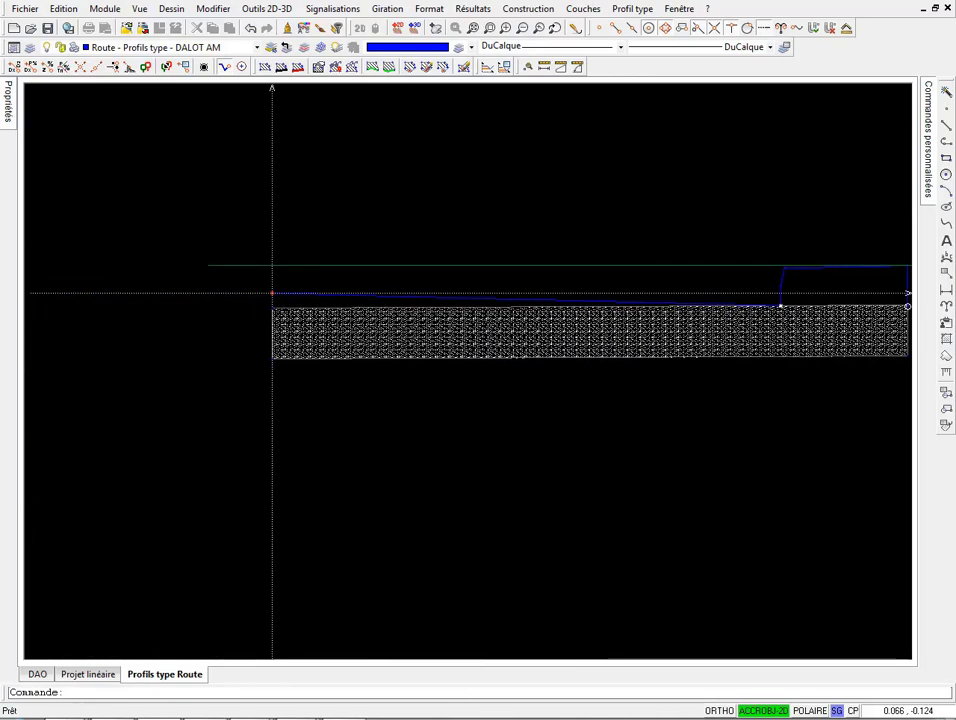
double_click(272, 309)
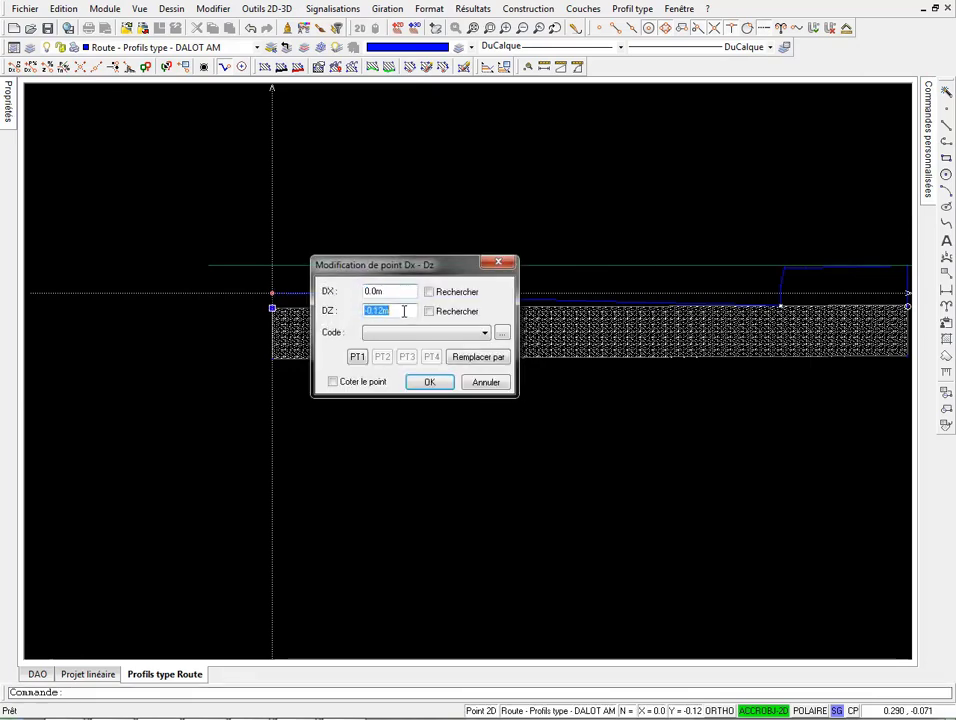
click(426, 383)
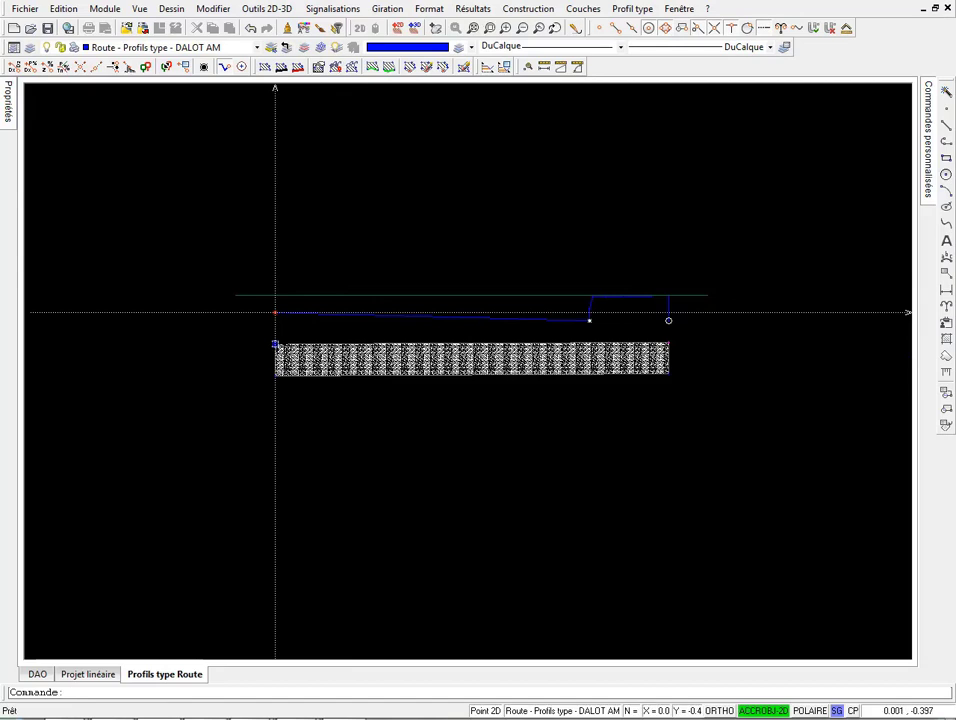
Step: Adjust the DZ of the slab's upper start point so the slab top runs just beneath the carriageway edge
double_click(275, 343)
double_click(390, 311)
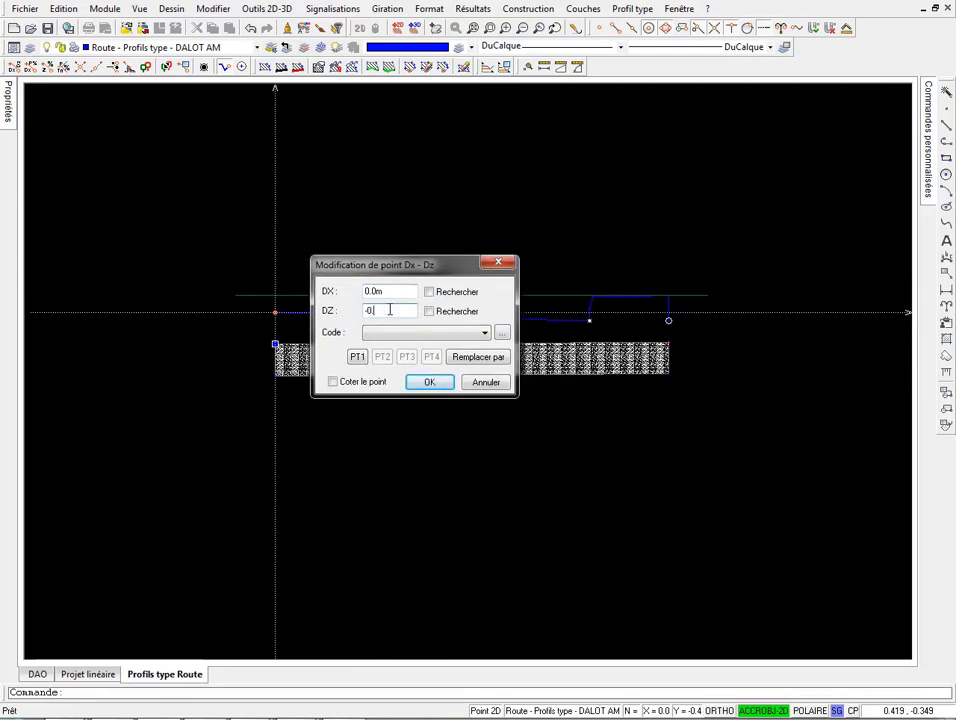
text(-0.12)
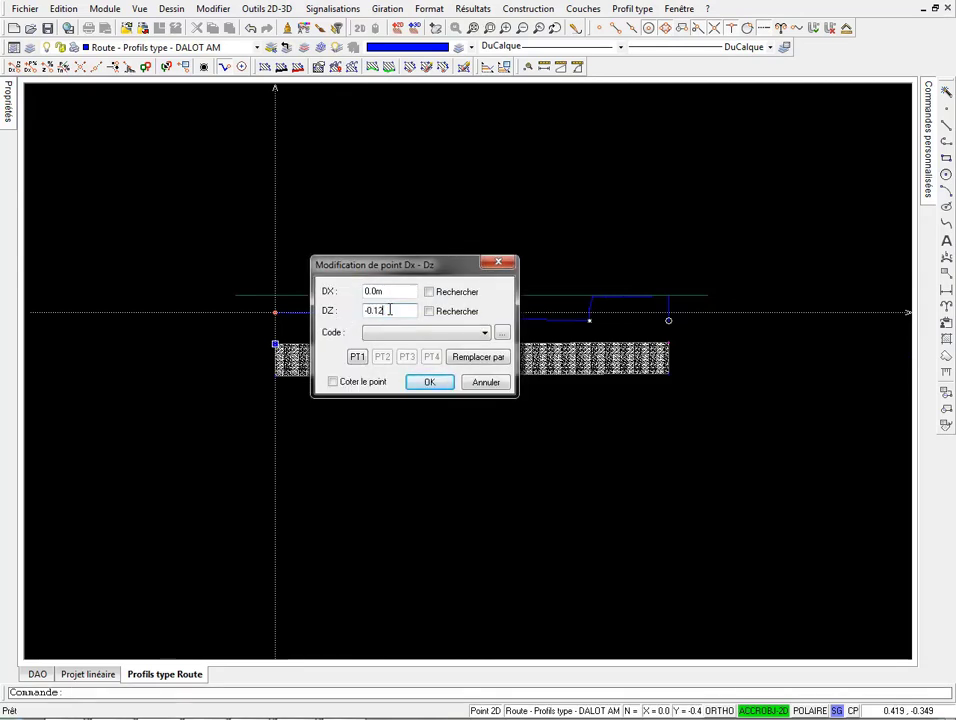
click(429, 383)
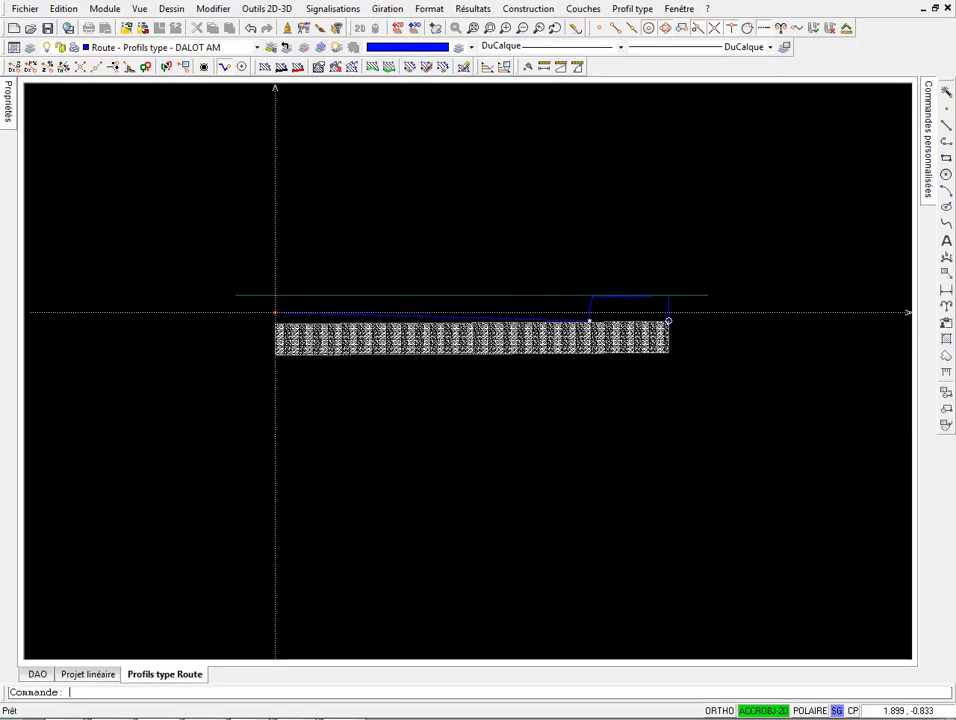
Step: Add an aligned dimension from the axis origin to the kerb at the carriageway edge, placed above the profile
scroll(379, 314, down, 2)
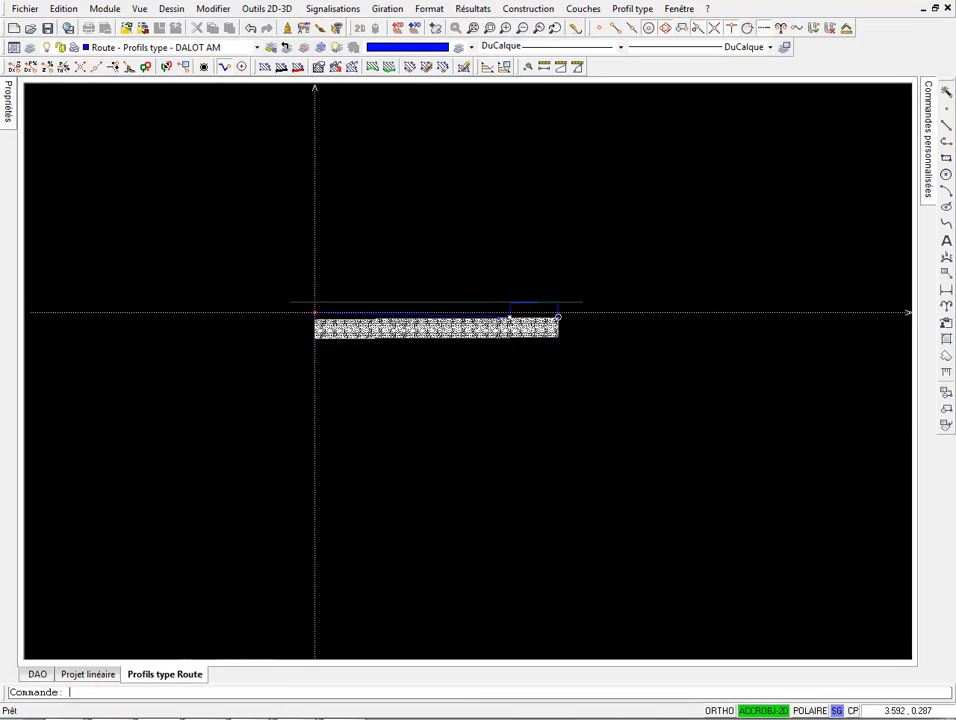
scroll(560, 317, up, 3)
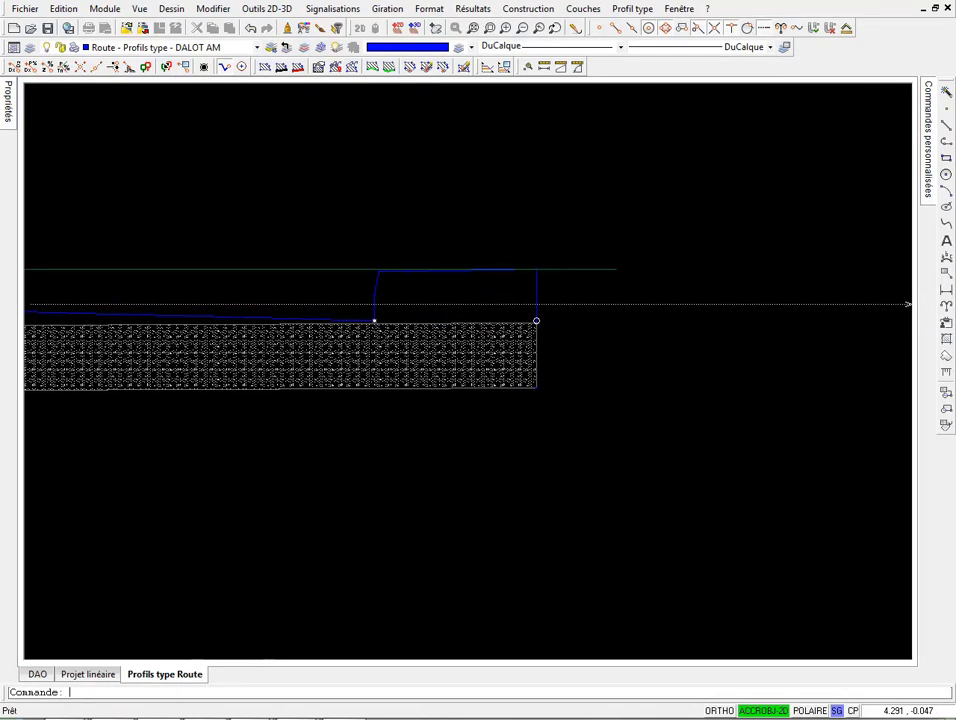
scroll(536, 321, up, 5)
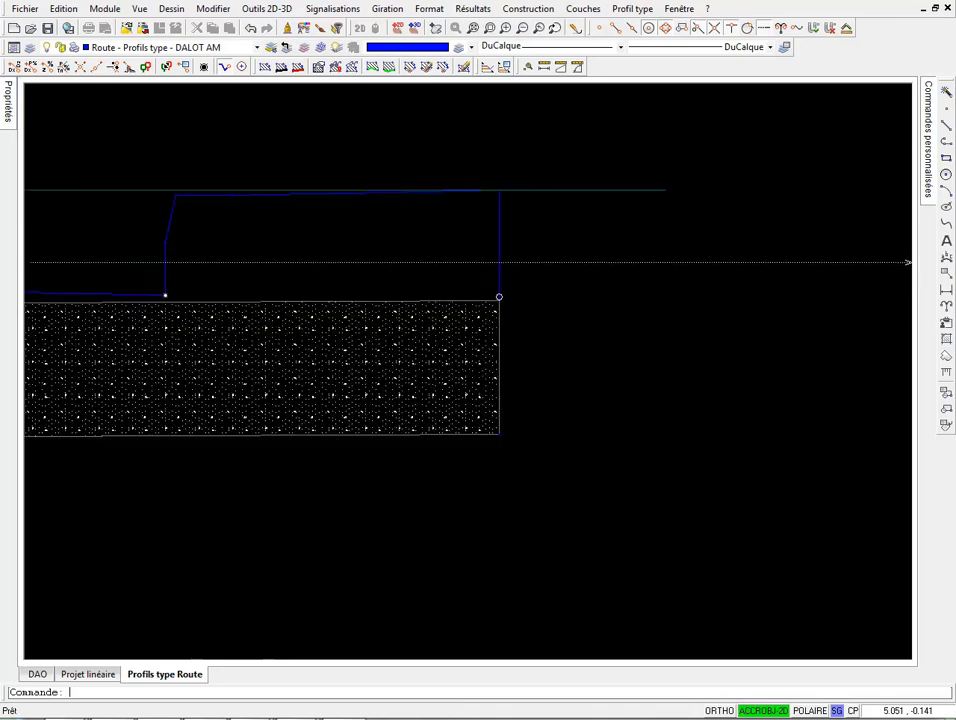
scroll(489, 302, down, 5)
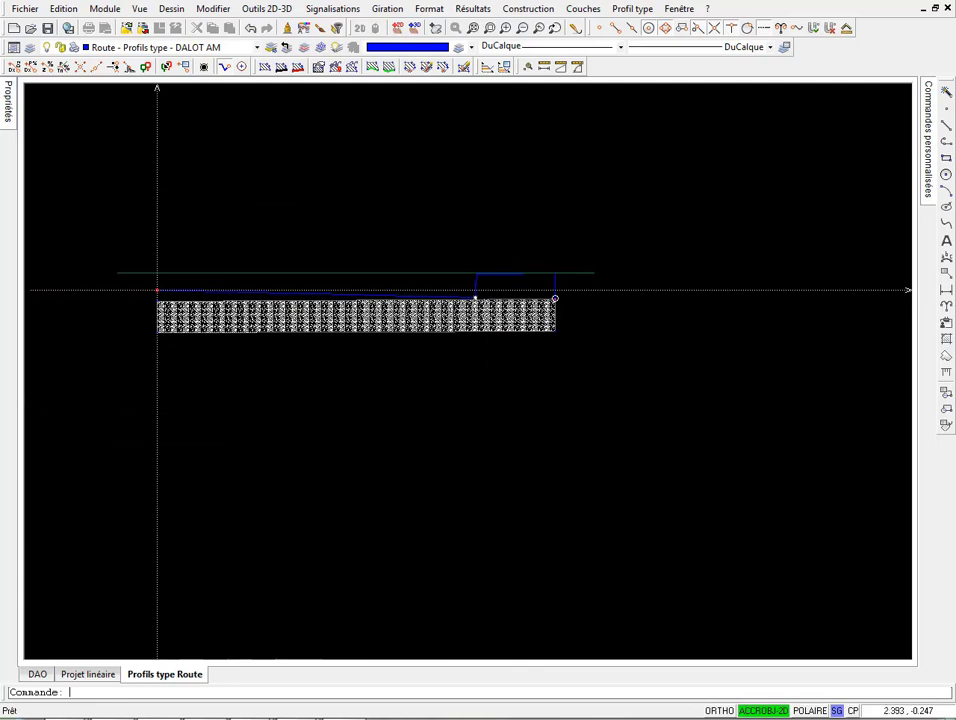
click(946, 292)
click(878, 315)
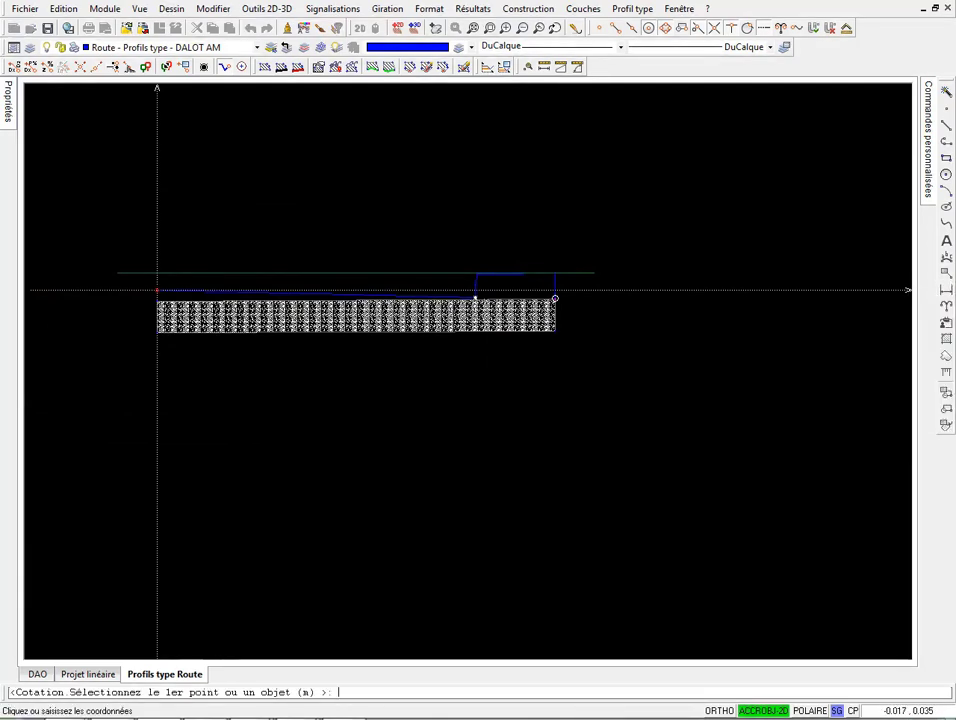
click(157, 289)
click(477, 288)
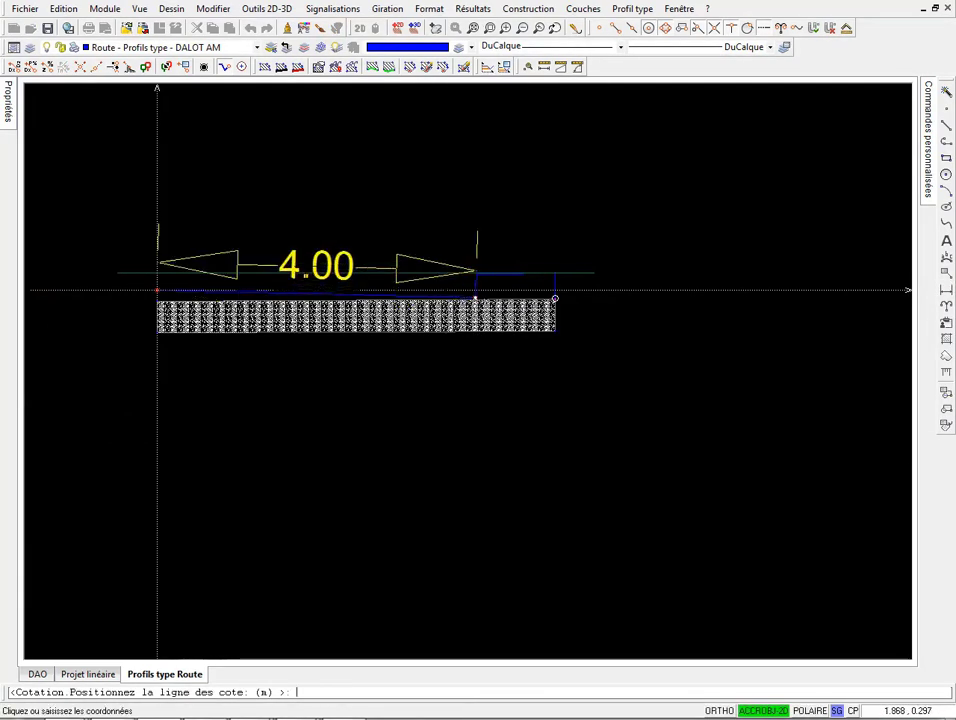
click(300, 260)
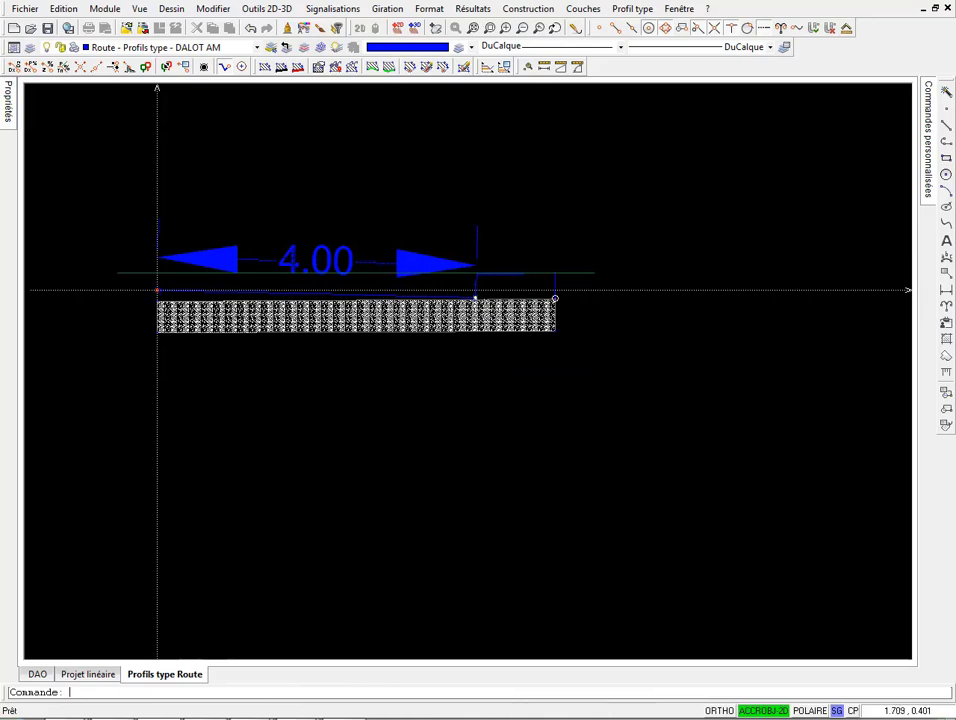
Step: Change the style of the carriageway dimension to Route Profil en Travers
double_click(258, 261)
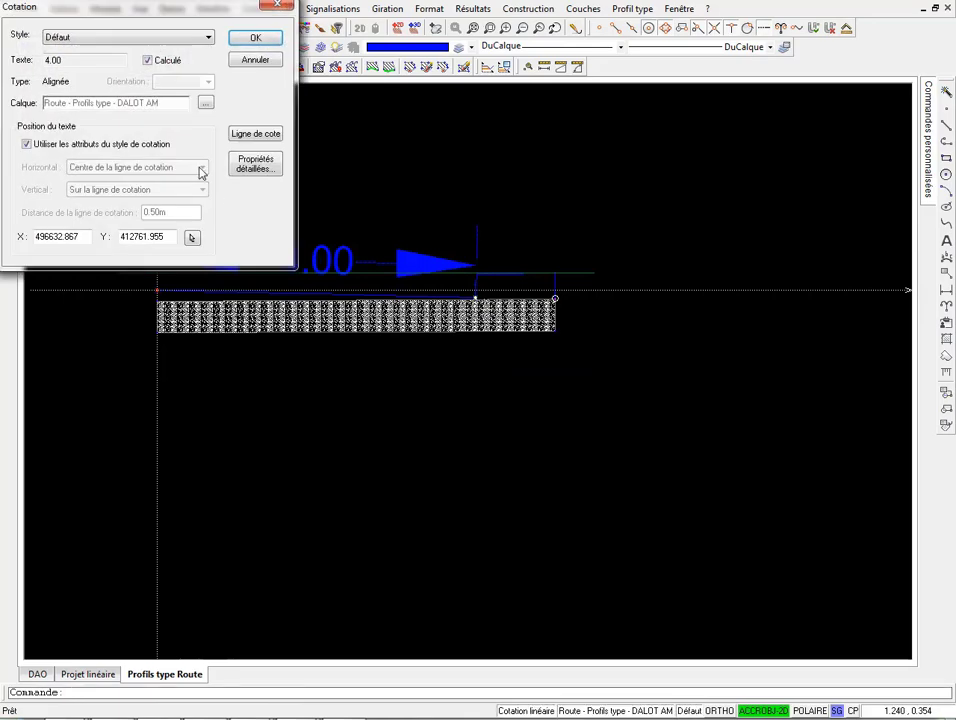
click(100, 37)
click(96, 98)
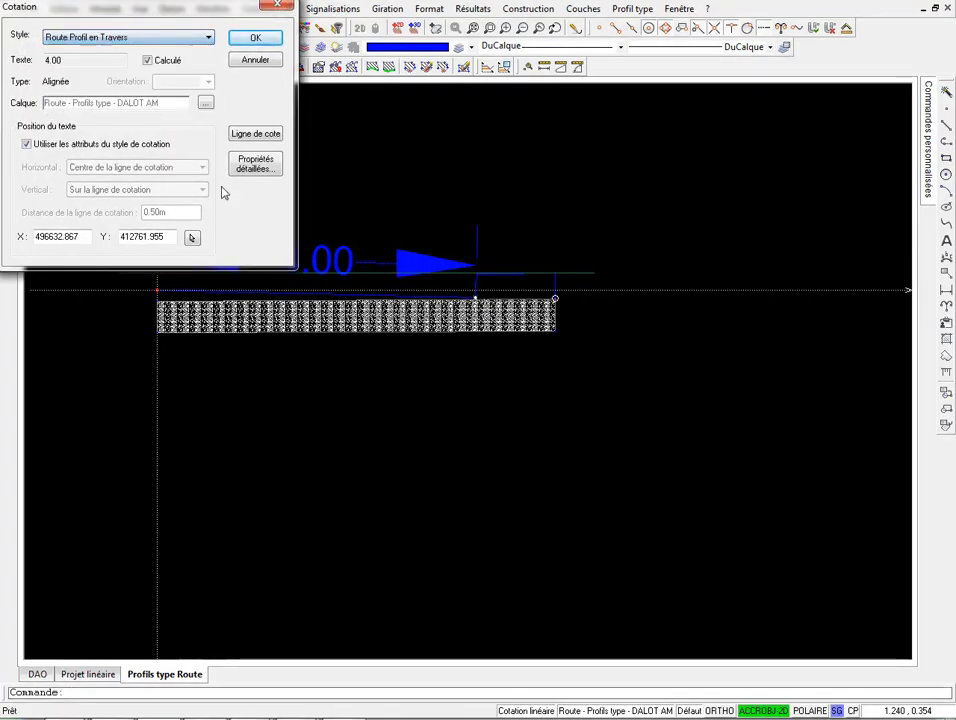
click(252, 37)
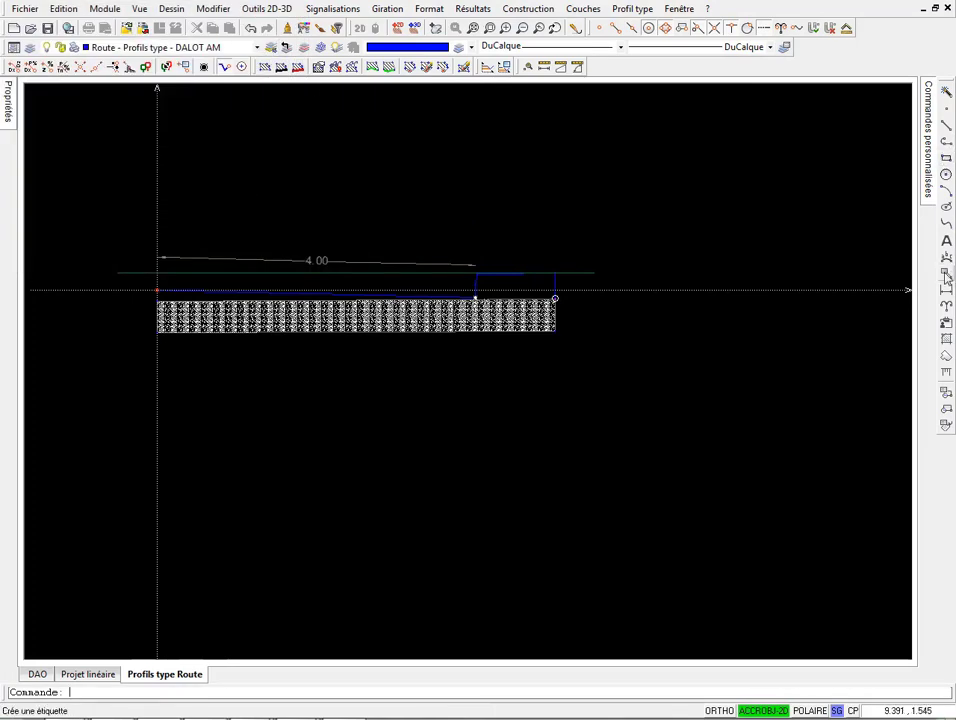
Step: Add an aligned dimension from the top of the kerb to the sidewalk's outer terrain point, placed above the sidewalk
drag(946, 290, 918, 318)
scroll(480, 285, up, 4)
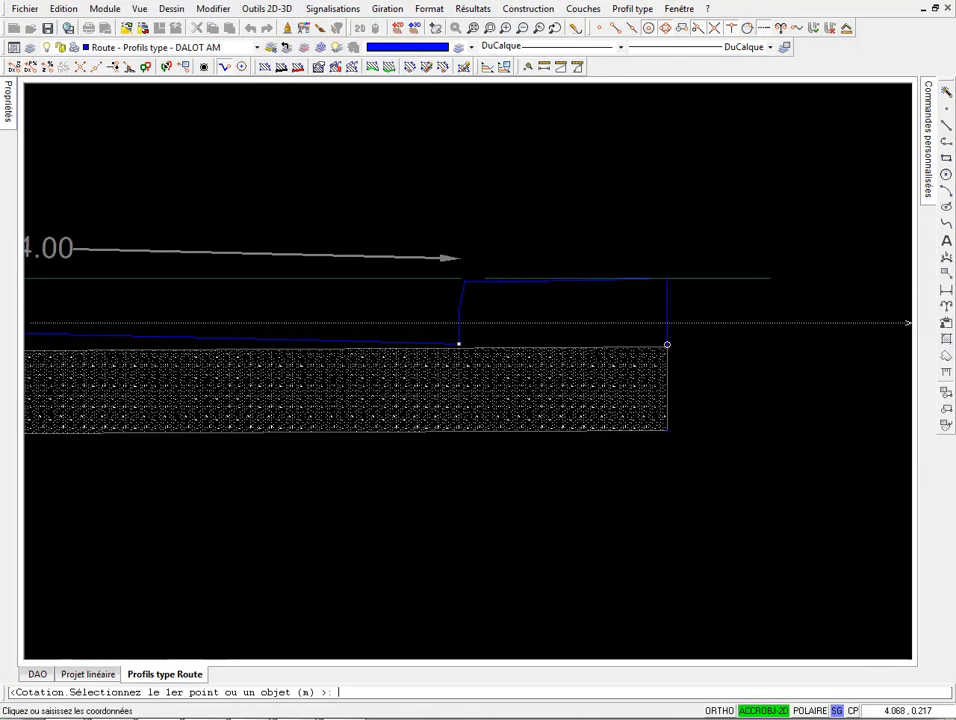
click(466, 284)
click(667, 281)
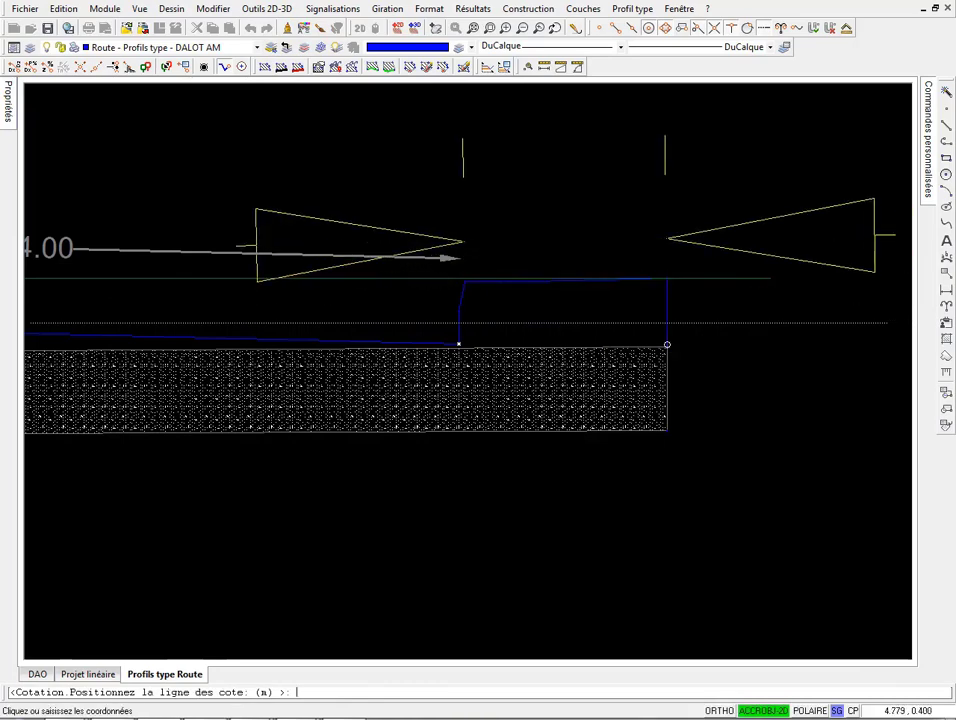
click(629, 212)
Step: Copy the carriageway dimension's properties onto the sidewalk dimension
scroll(629, 212, down, 2)
click(243, 27)
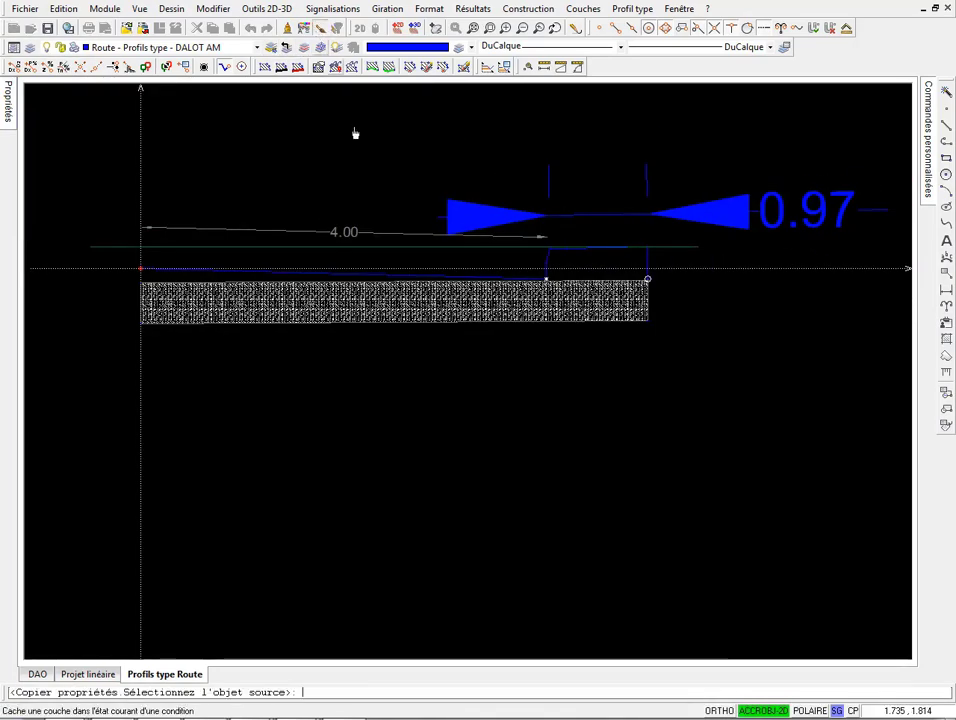
click(360, 232)
click(512, 495)
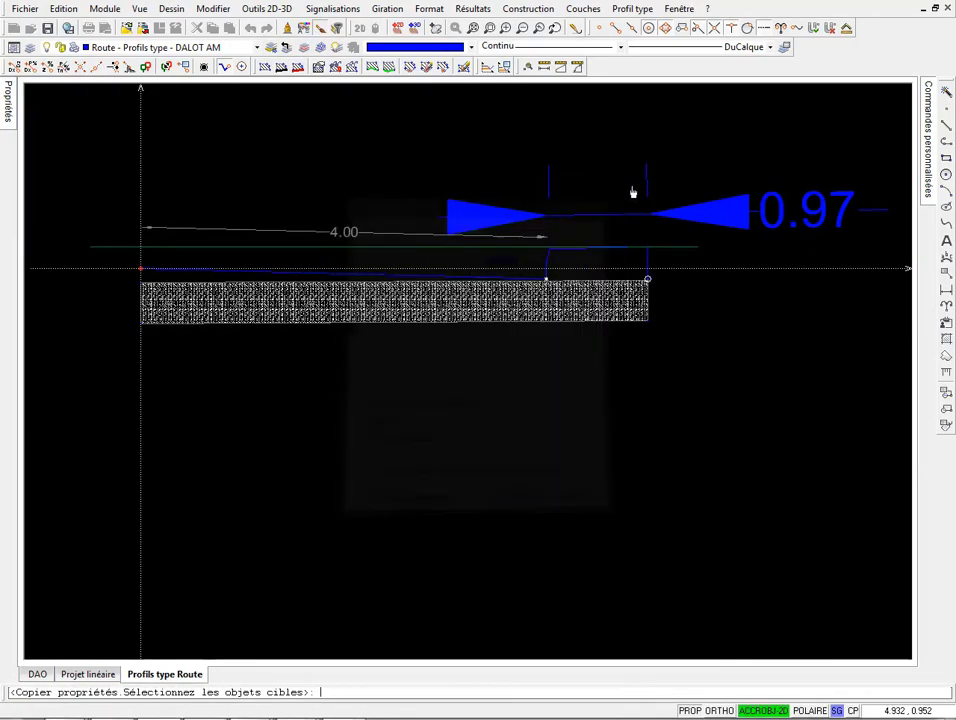
click(617, 211)
right_click(624, 226)
Step: Try to reattach the sidewalk dimension's start point from the top of the kerb to the kerb's foot
scroll(624, 226, down, 2)
scroll(613, 215, up, 3)
click(611, 218)
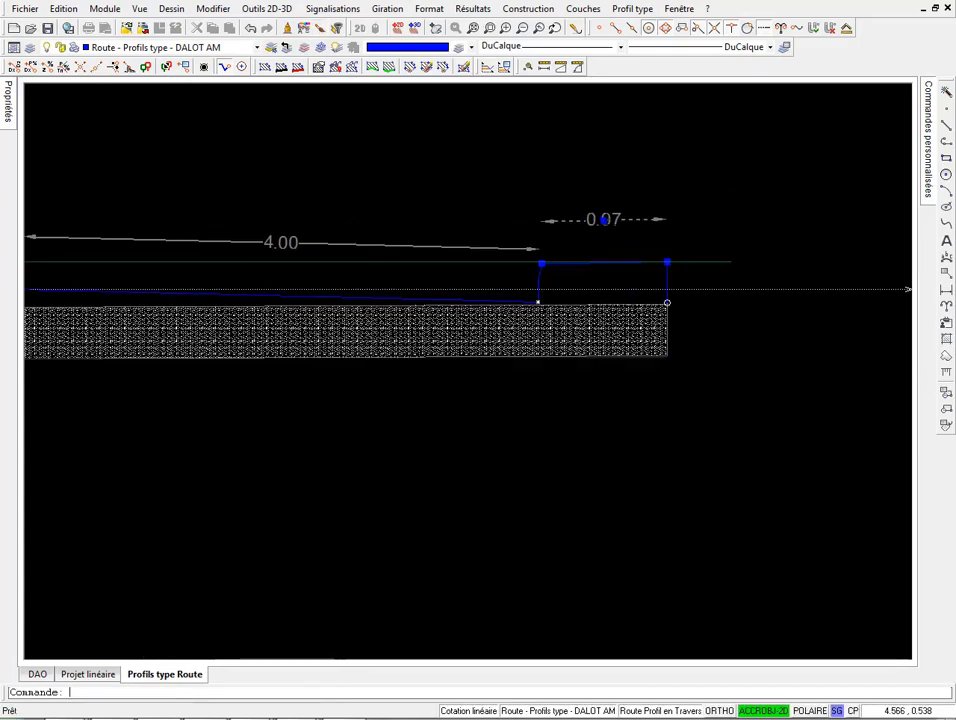
scroll(537, 287, up, 1)
click(544, 255)
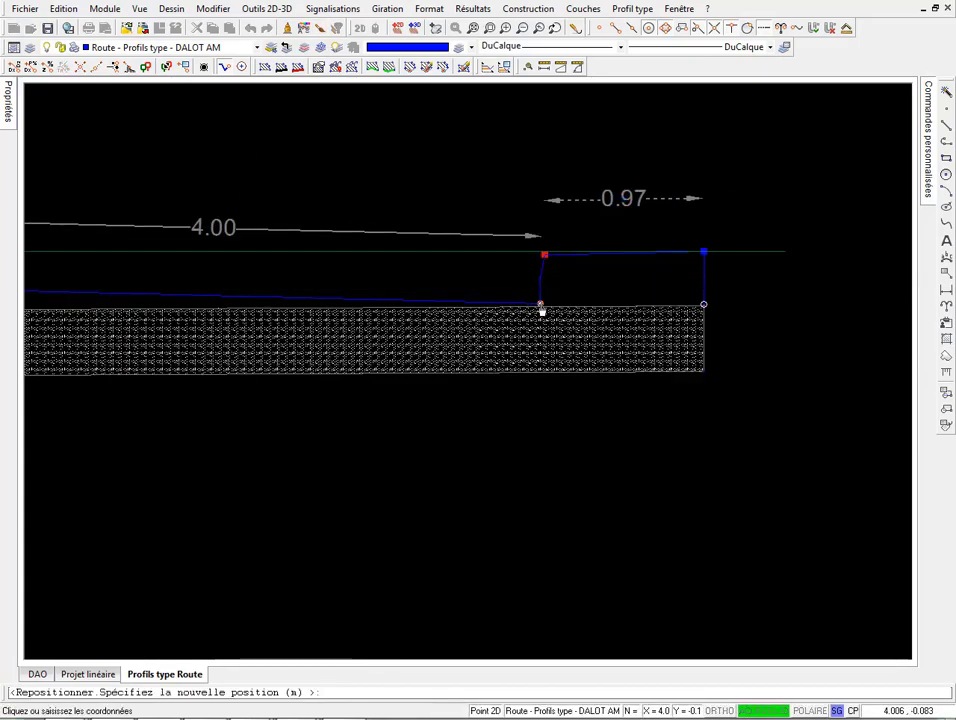
click(607, 227)
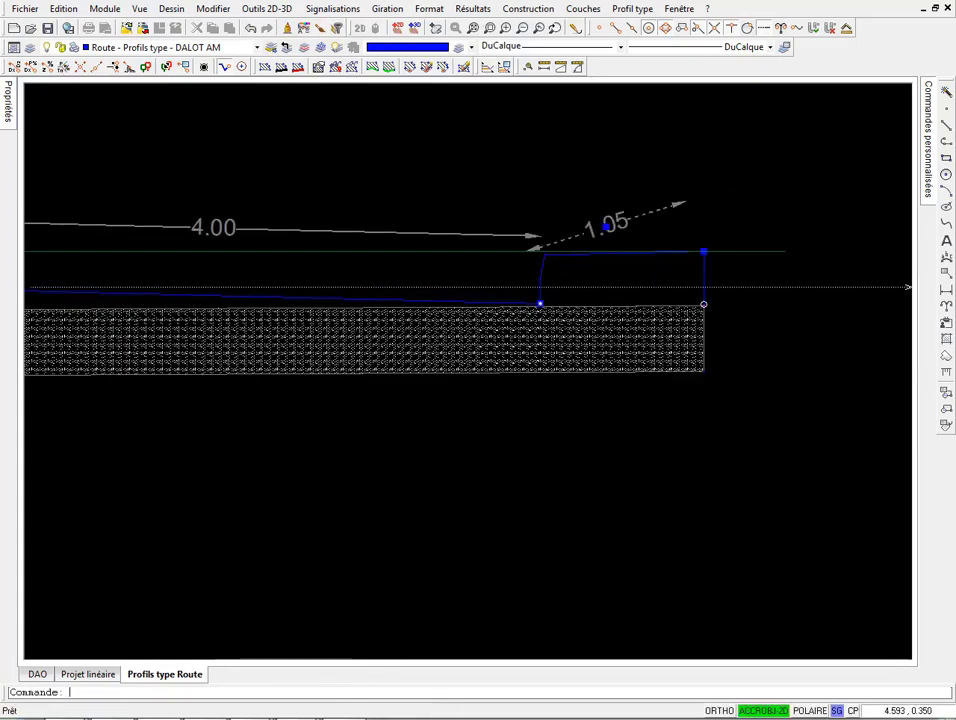
Step: Replace the sidewalk dimension with one from the sidewalk's outer base point to the kerb's foot, placed above the profile
key(Delete)
click(946, 289)
click(880, 295)
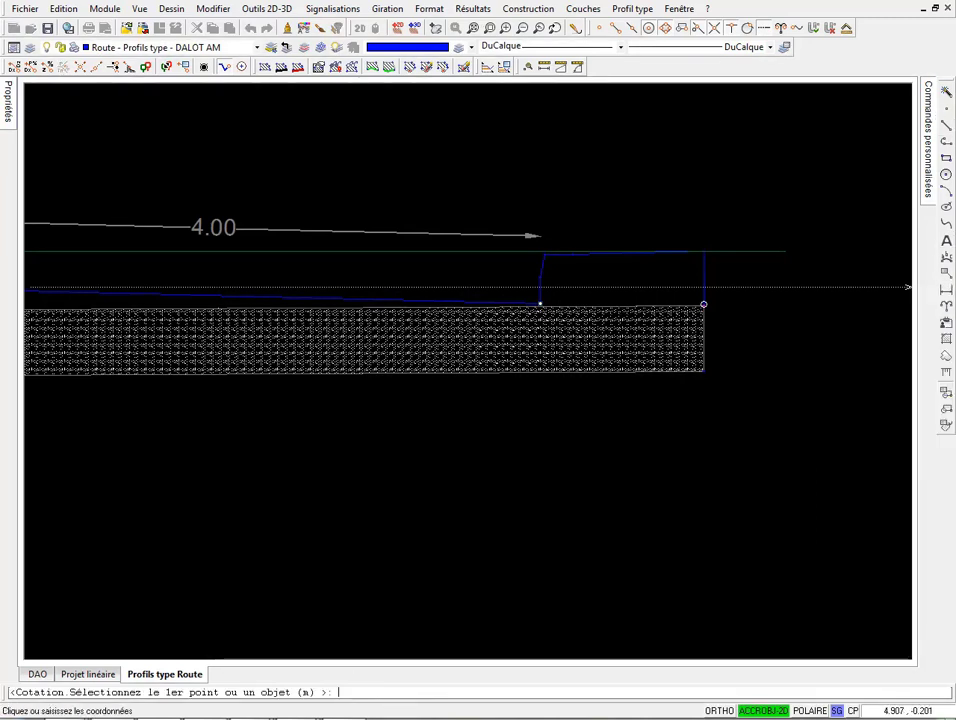
click(703, 304)
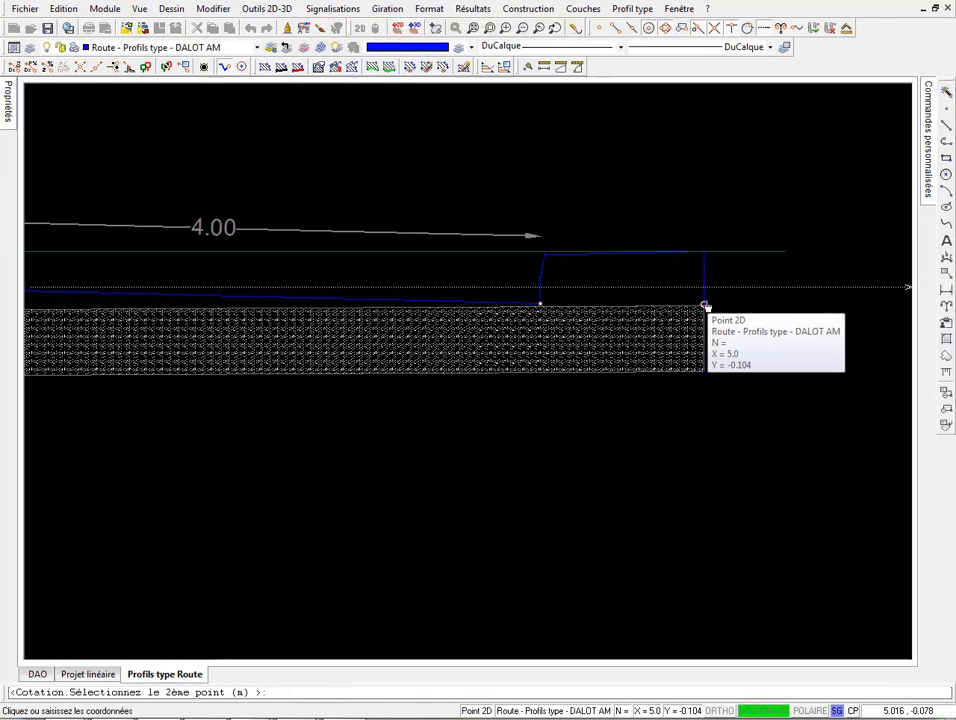
click(540, 304)
key(Escape)
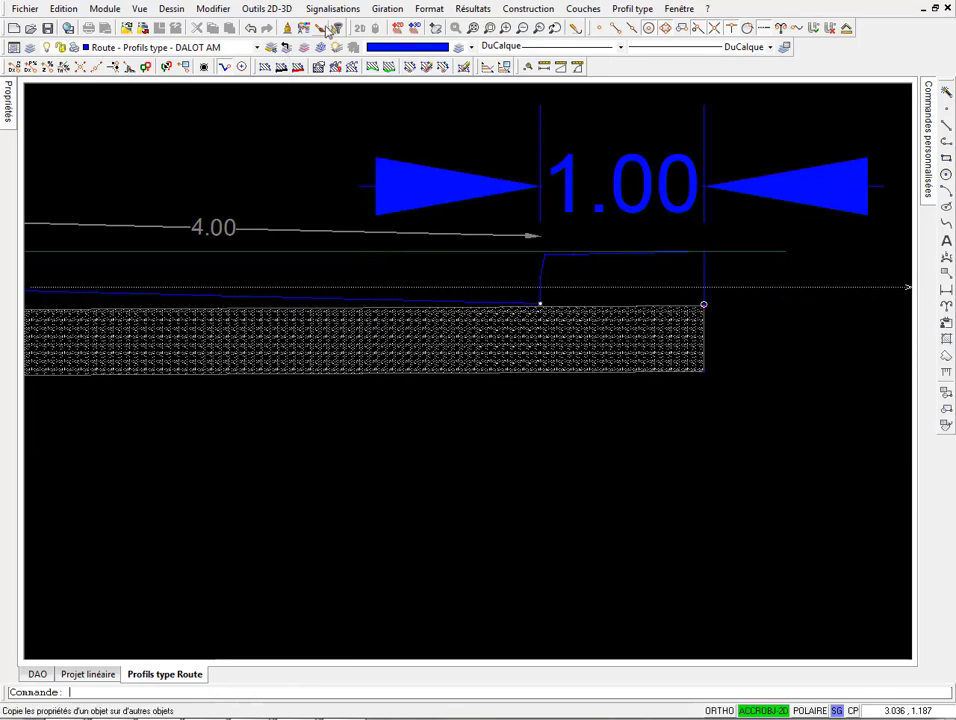
Step: Copy the carriageway dimension's properties onto the new sidewalk dimension and move it down closer to the profile
click(287, 27)
click(336, 247)
click(514, 485)
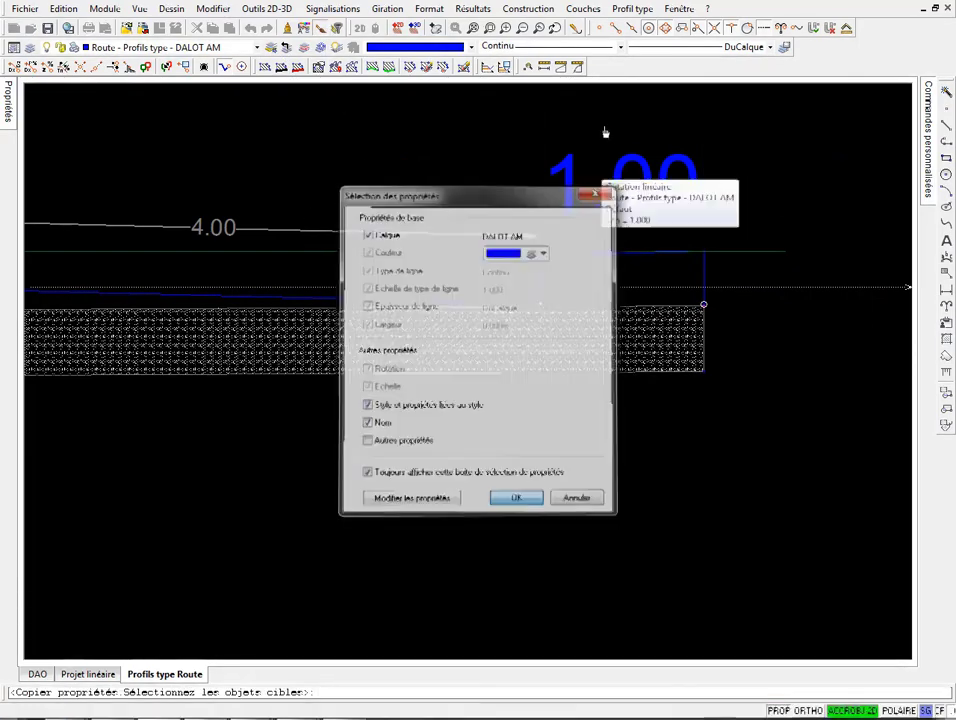
click(585, 180)
right_click(600, 193)
click(620, 186)
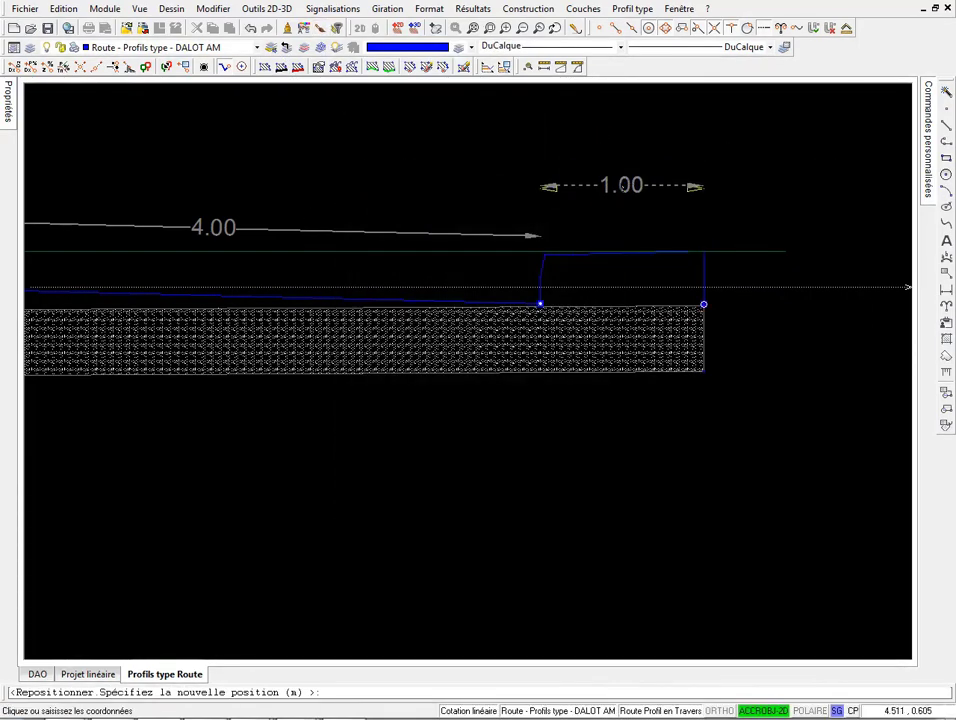
click(622, 218)
key(Escape)
Step: Check the DX and DZ values of the slab's upper start point on the axis
scroll(615, 196, down, 3)
mouse_move(492, 226)
middle_down()
mouse_move(559, 246)
mouse_move(496, 274)
middle_up()
scroll(477, 231, up, 1)
scroll(482, 235, down, 1)
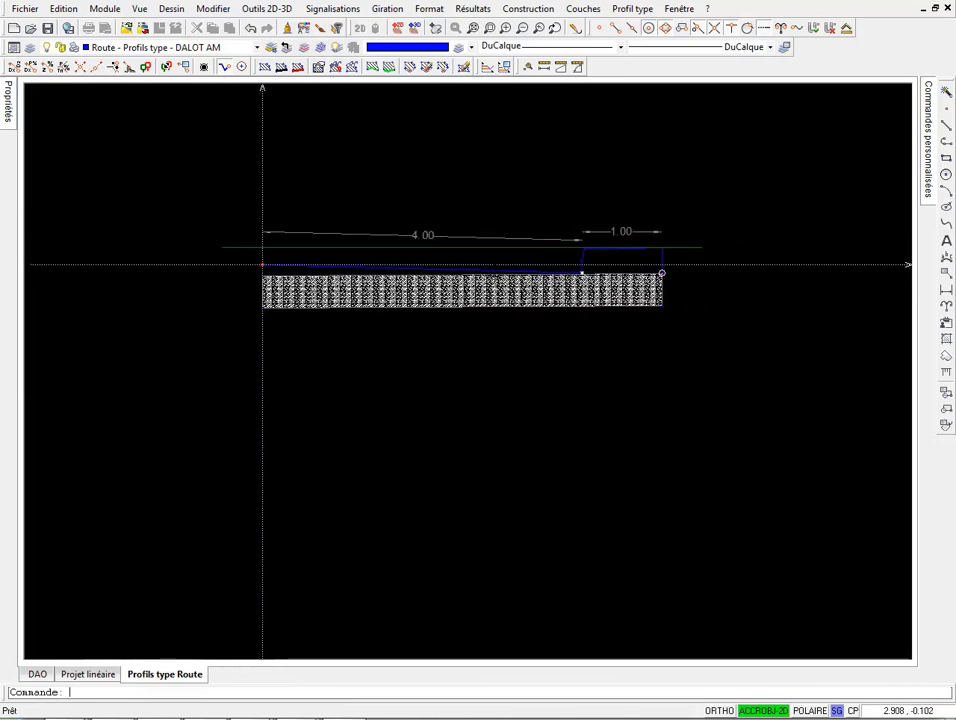
middle_drag(514, 366, 440, 374)
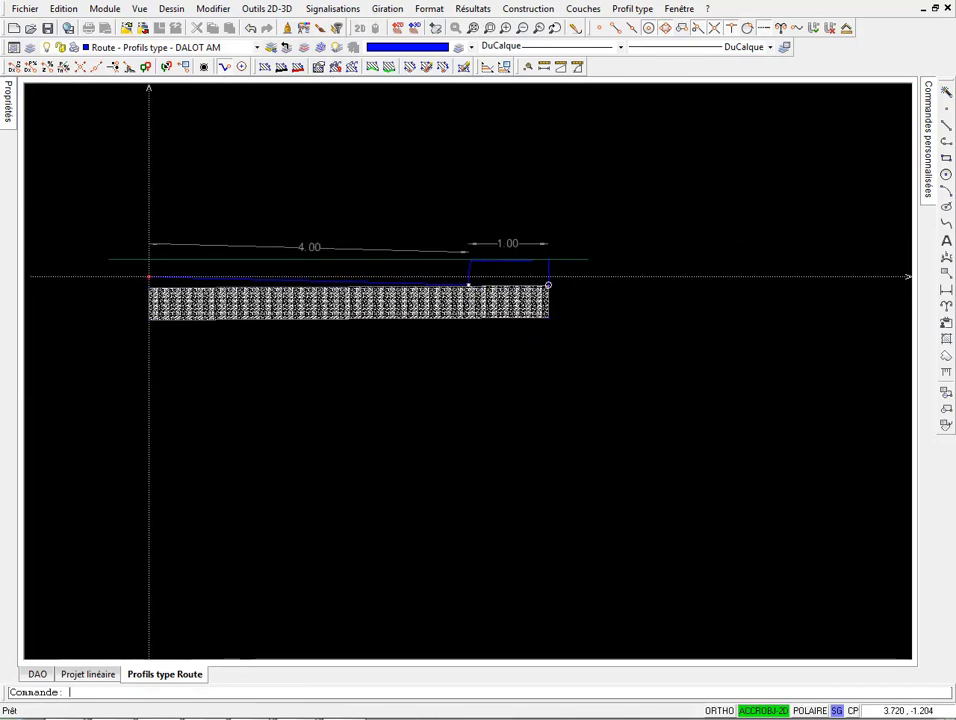
middle_drag(175, 296, 276, 292)
double_click(649, 281)
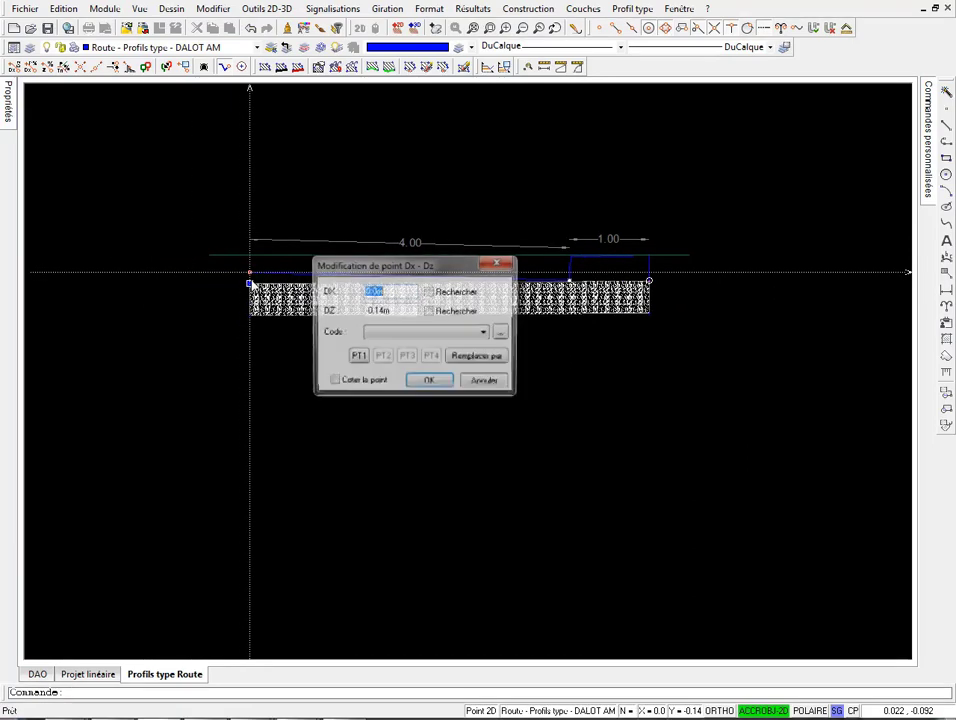
click(429, 381)
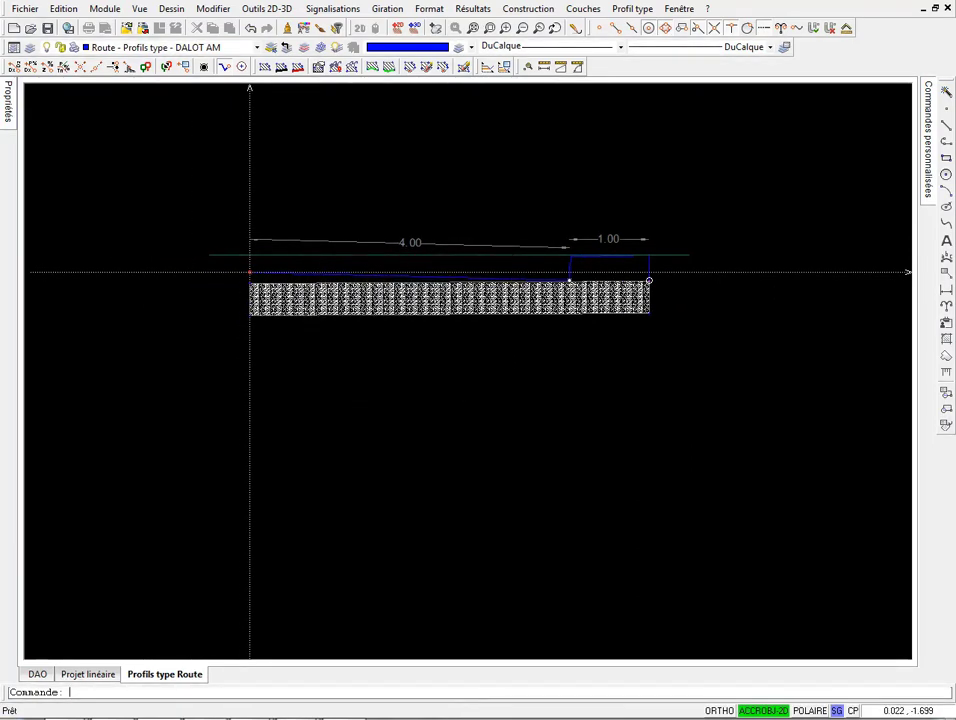
Step: Add a Delta D - Delta Z point on the axis, about 4 m below the slab's lower start point
middle_drag(273, 368, 274, 338)
scroll(274, 338, down, 1)
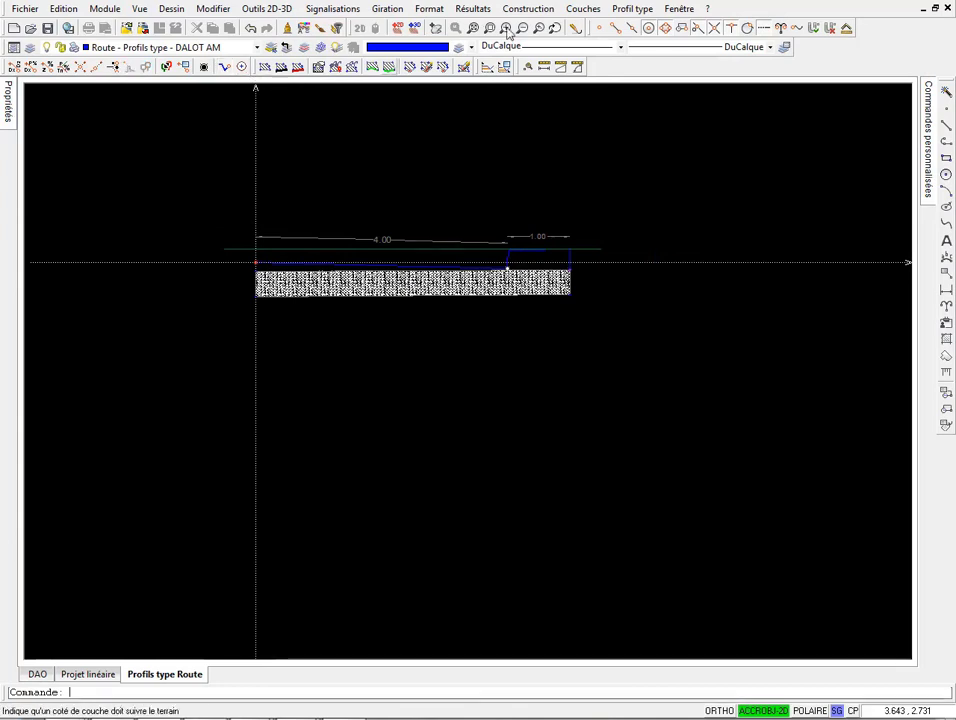
click(527, 8)
click(540, 26)
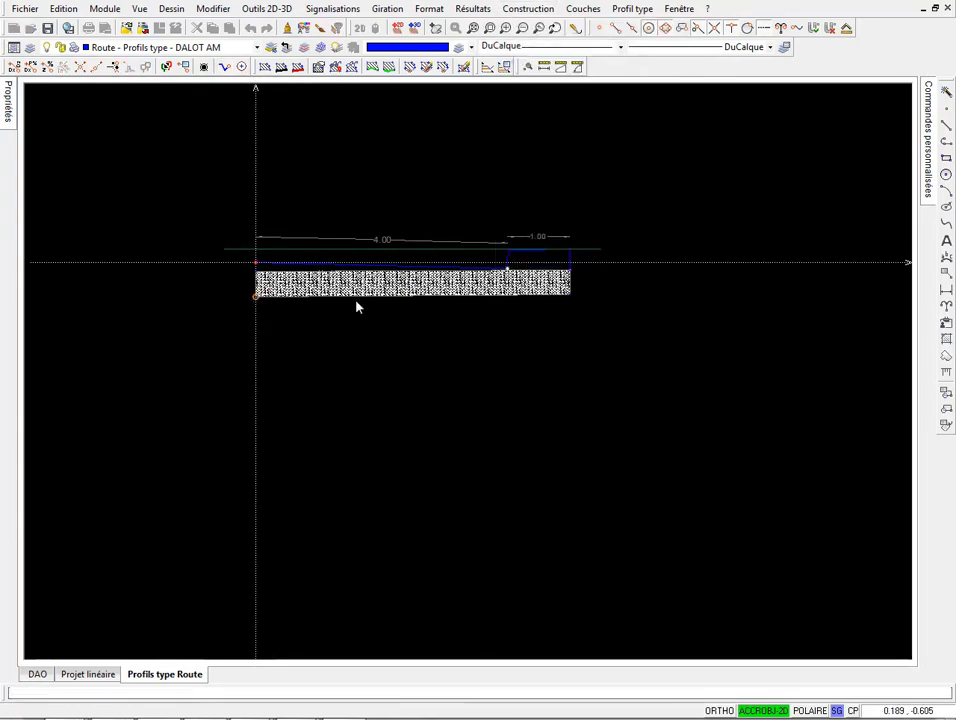
click(397, 306)
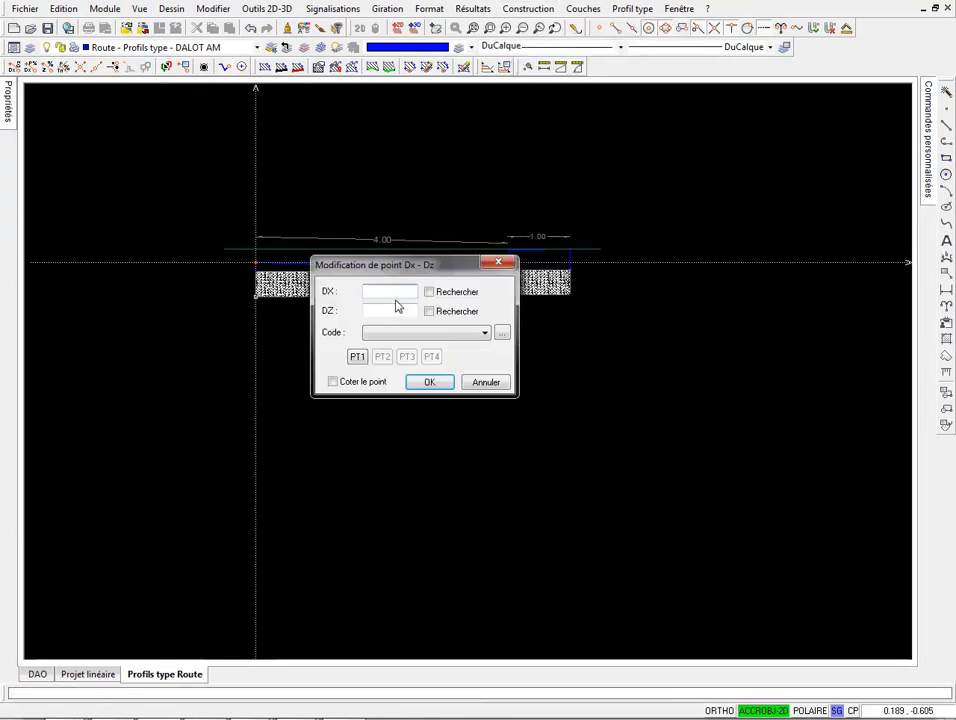
click(427, 383)
scroll(400, 380, down, 3)
middle_drag(400, 380, 383, 291)
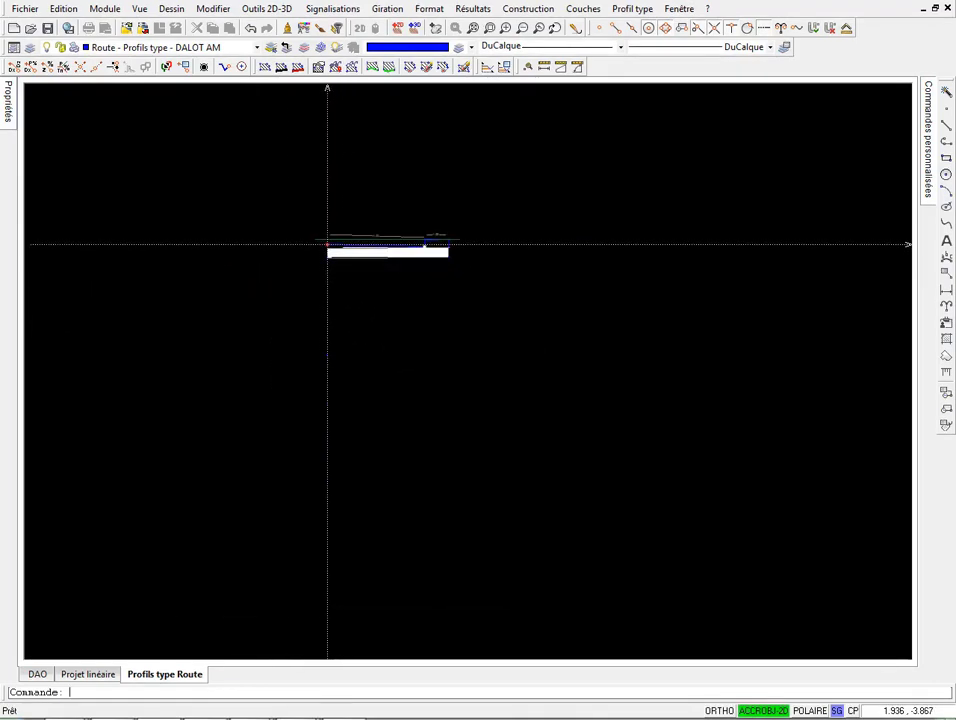
Step: Add a point offset from the slab's lower outer corner with DX 0 m and DZ -4 m
scroll(376, 341, down, 2)
drag(175, 211, 611, 549)
scroll(384, 298, up, 3)
key(Escape)
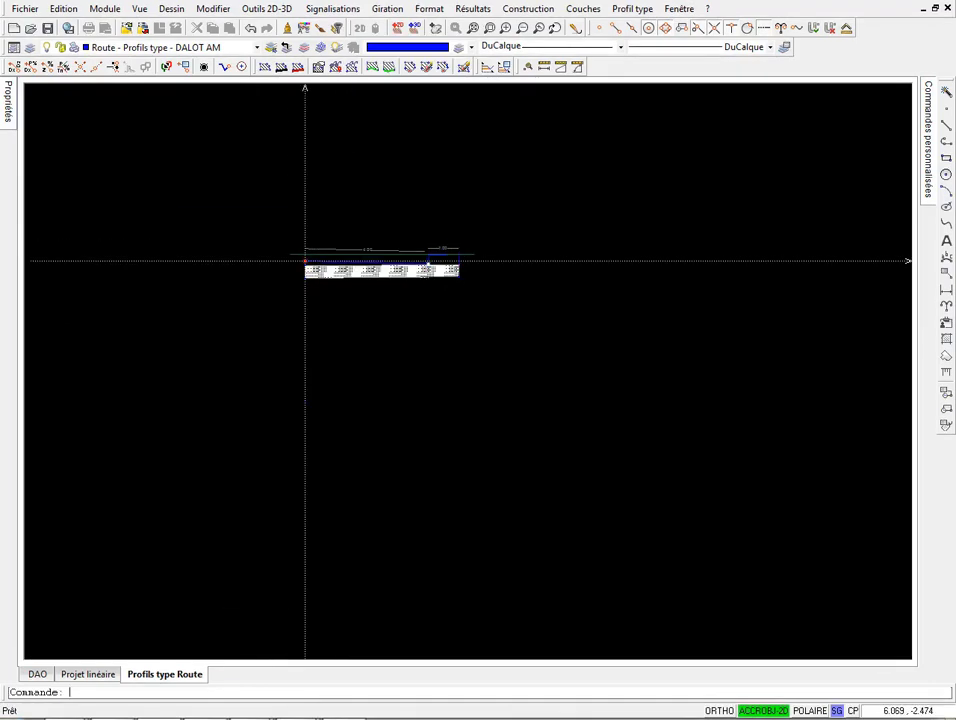
key(Return)
click(461, 283)
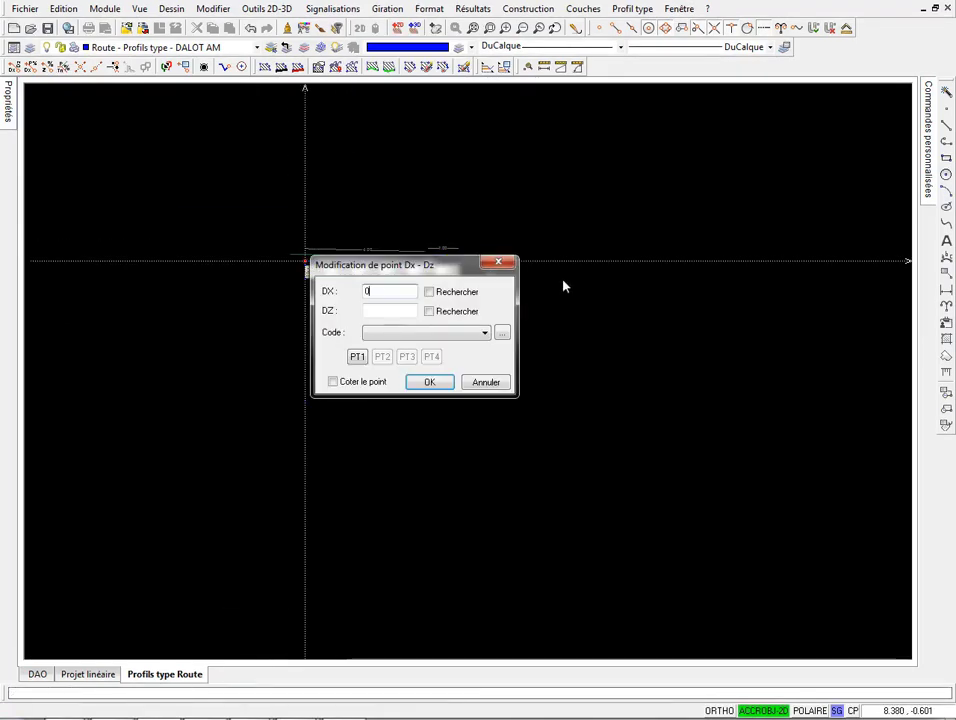
text(8.00)
key(Tab)
text(-4.00)
click(429, 382)
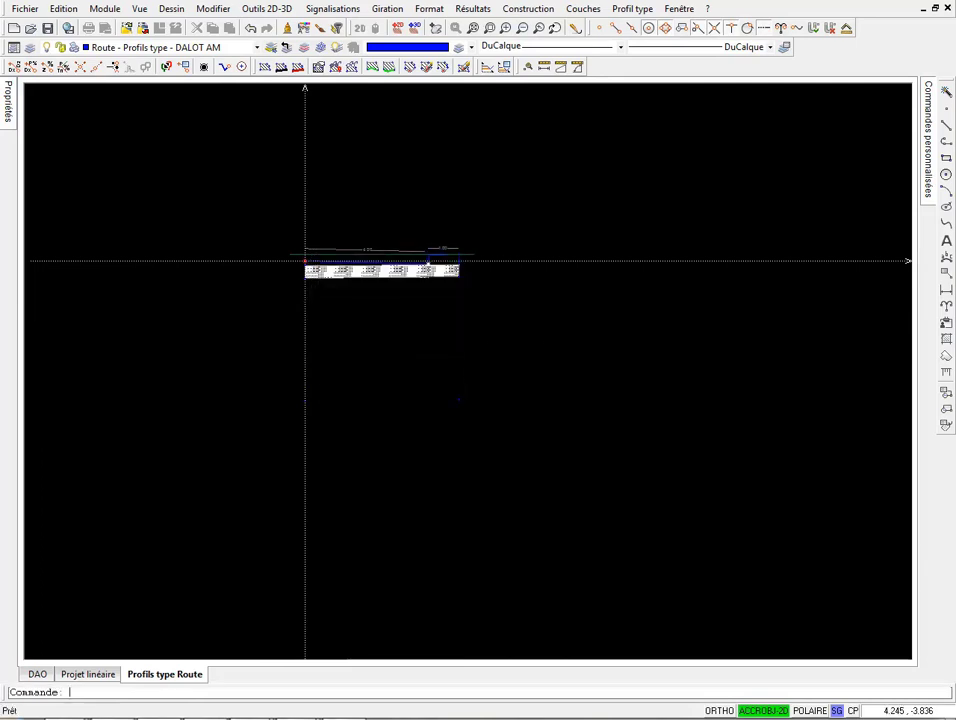
Step: Add a Delta D - Delta Z point with DX 0 m, about 0.4 m below the lower point on the axis
scroll(367, 393, up, 1)
middle_drag(367, 393, 428, 352)
click(529, 8)
click(340, 336)
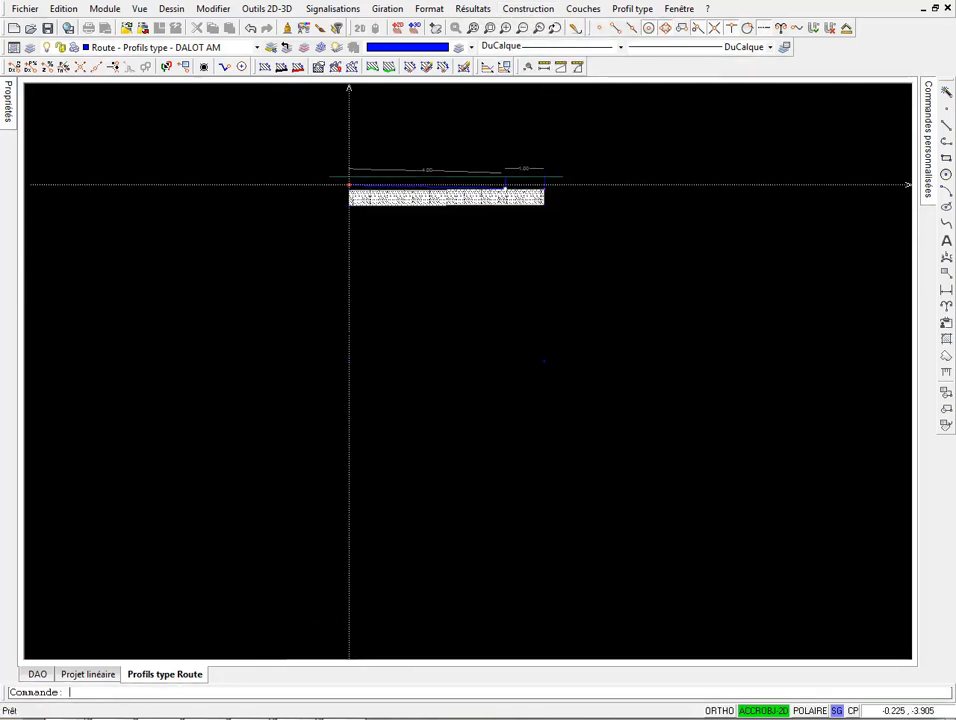
click(529, 8)
click(505, 98)
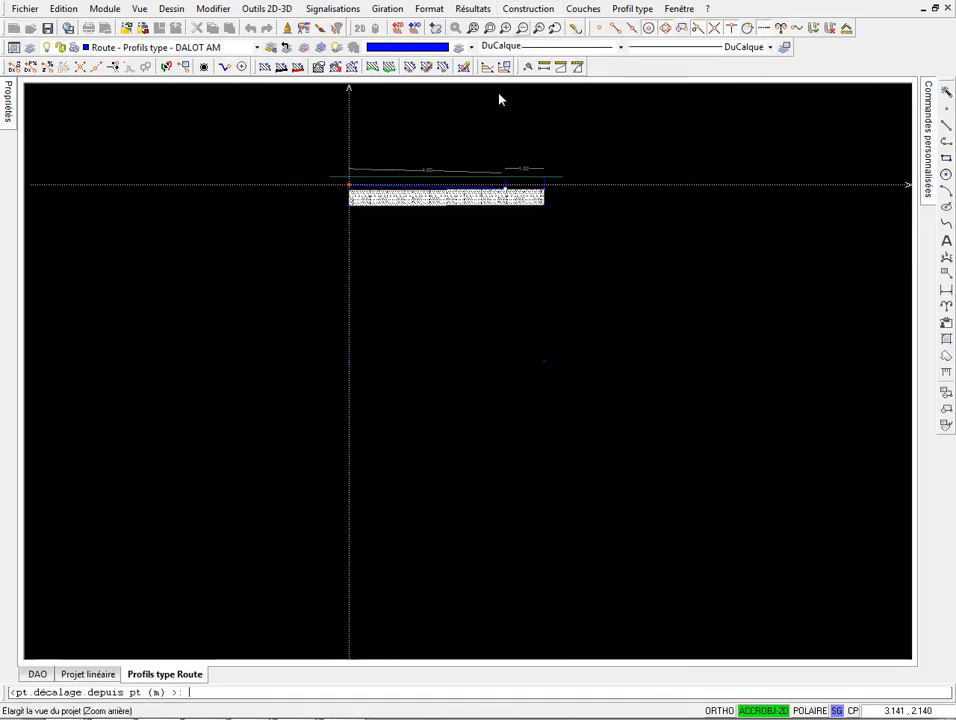
click(346, 358)
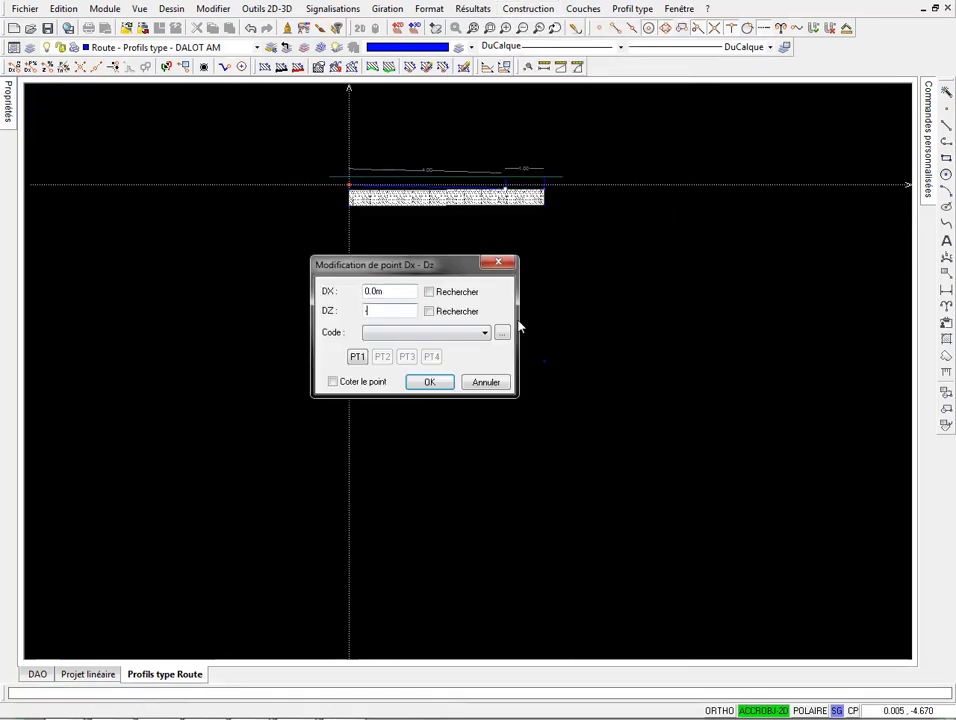
click(429, 381)
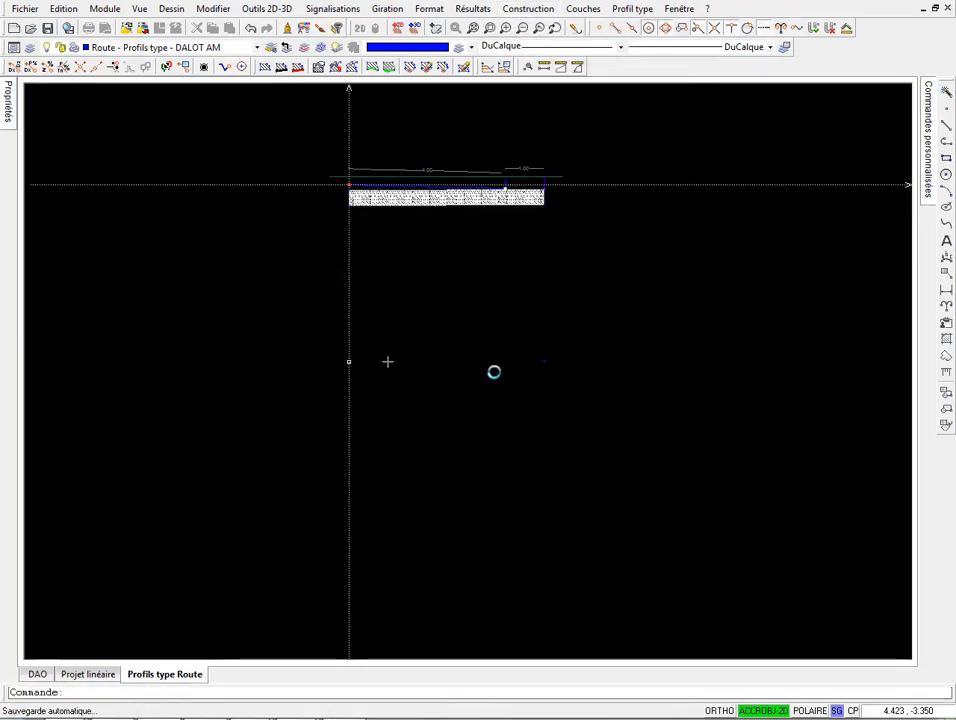
Step: Add a point offset from the lower outer point with DX 0 m and DZ -0.4 m
click(546, 365)
text(0)
key(Tab)
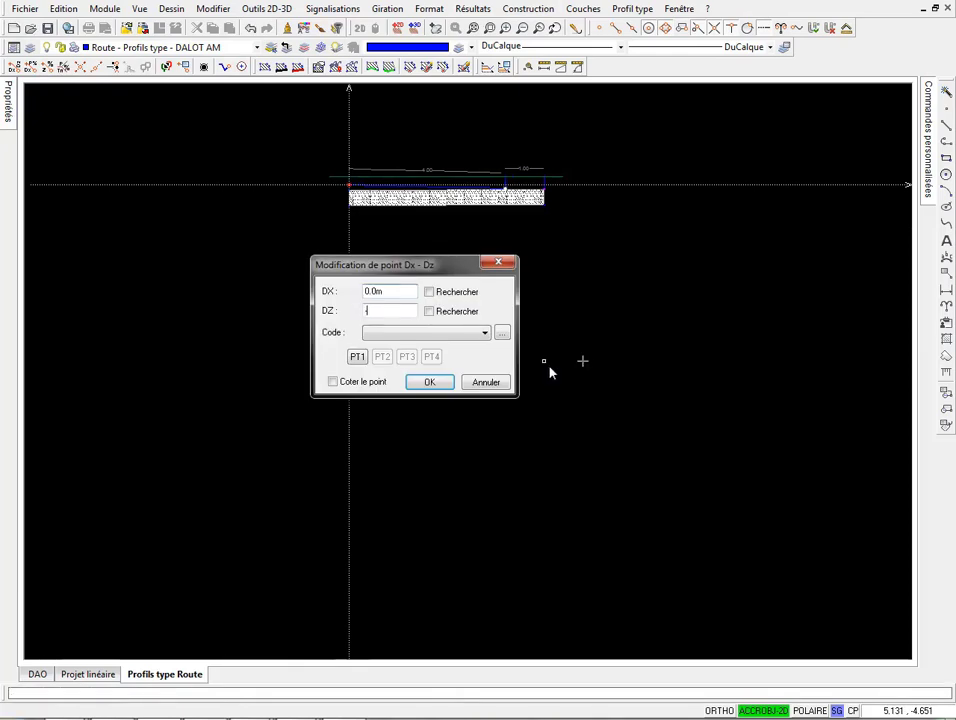
text(-0.4)
key(Tab)
click(429, 382)
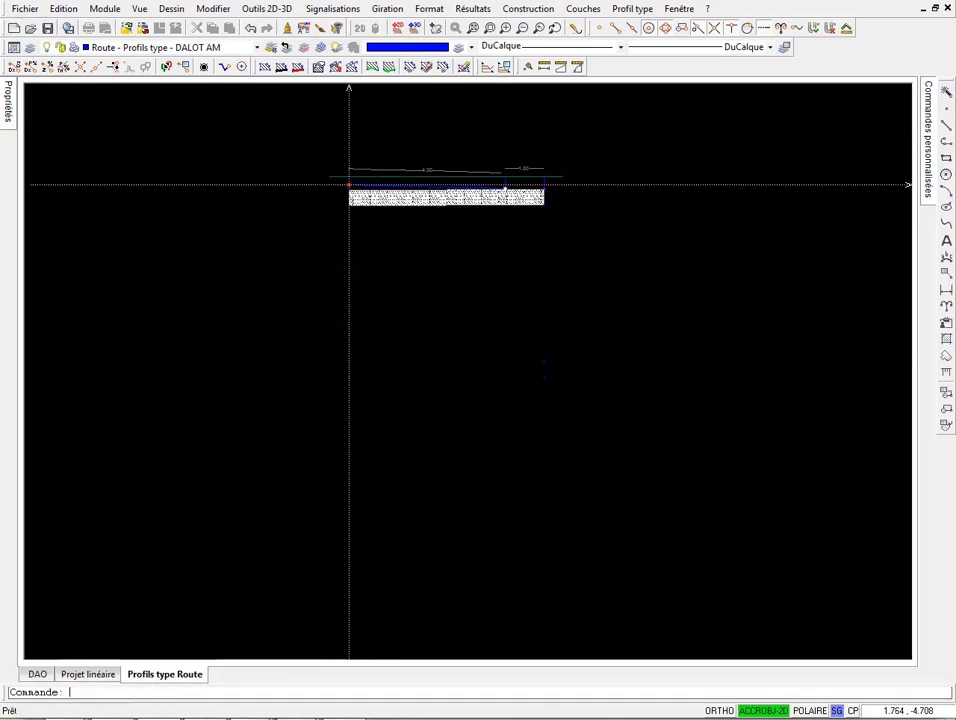
Step: Create a closed layer through the four lower points and assign it the DALOT code to form the bottom slab
click(583, 9)
click(596, 27)
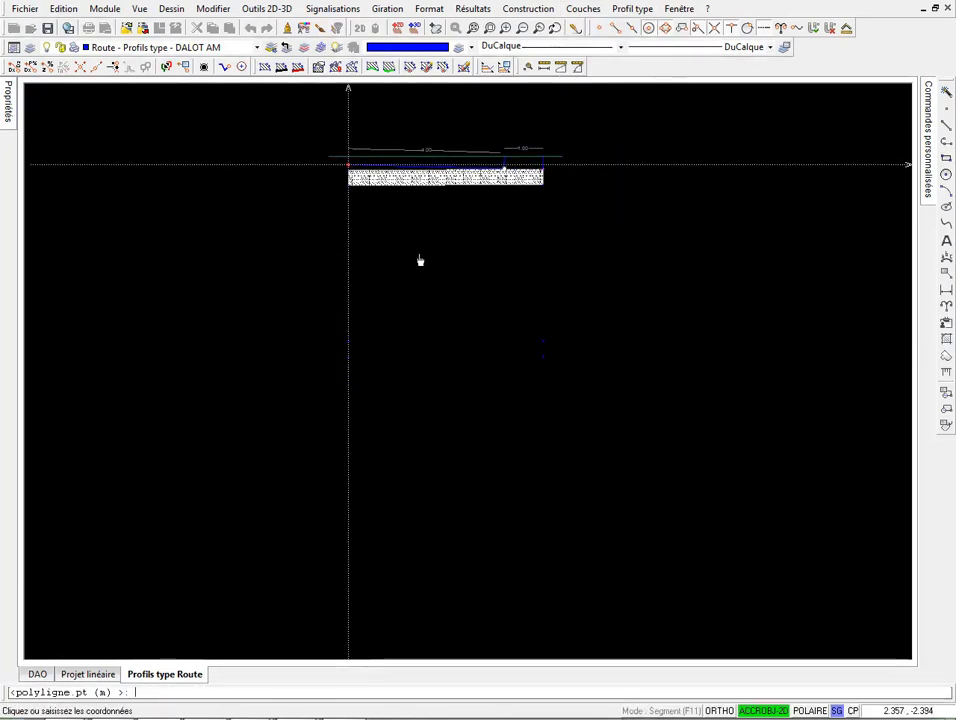
click(348, 344)
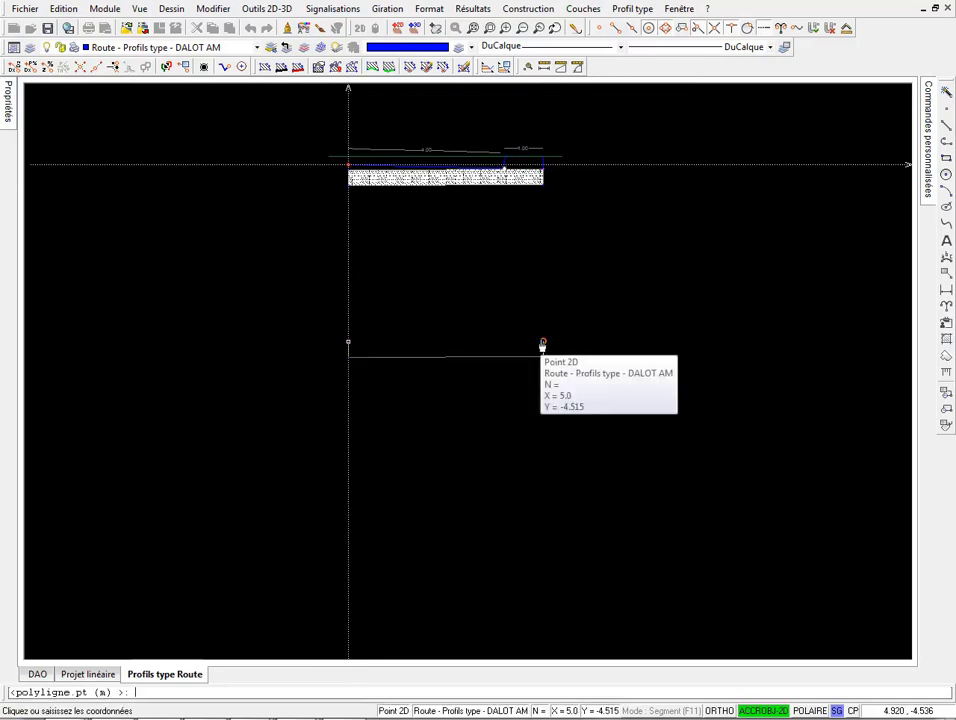
click(543, 344)
right_click(471, 221)
click(477, 251)
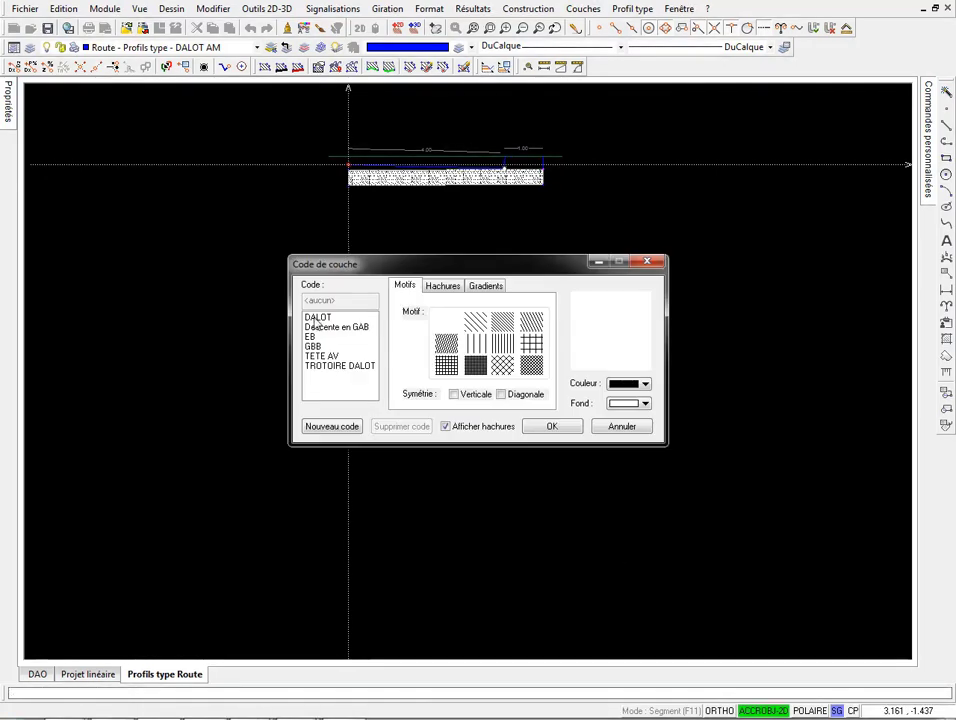
click(316, 318)
click(540, 427)
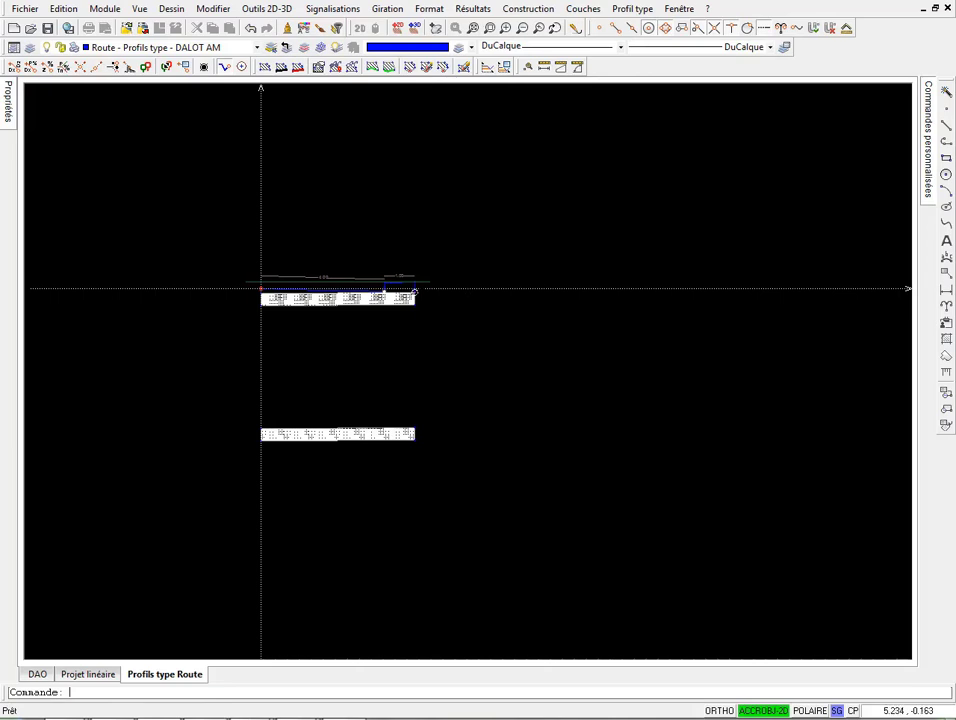
Step: Extend the profile from the sidewalk's outer base point with a Delta D - Delta Z point at DX 0.5 m and DZ 0
click(528, 8)
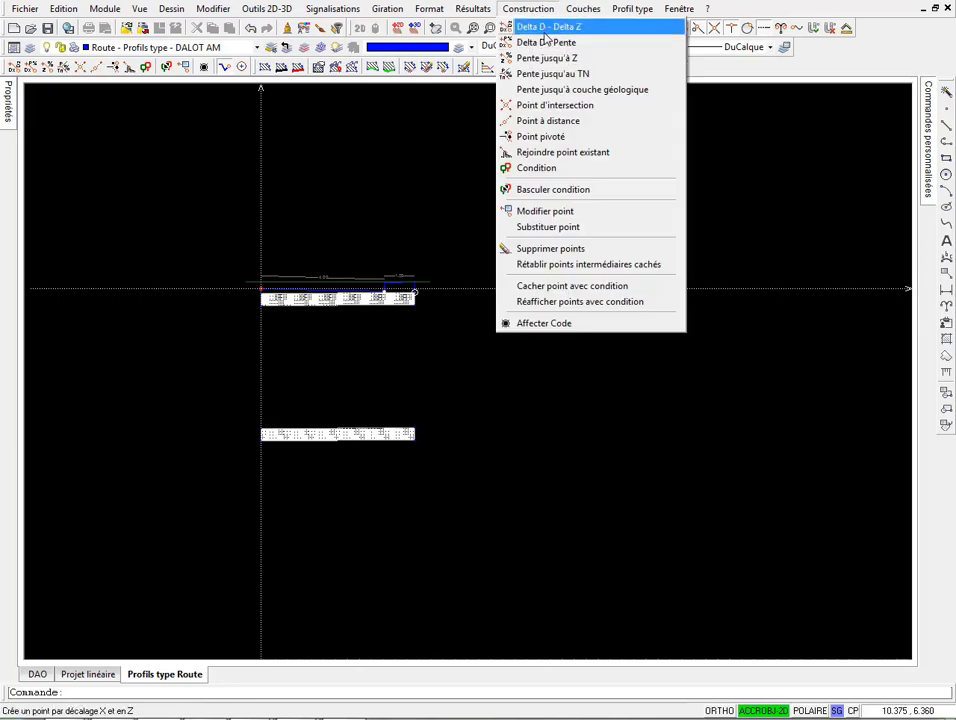
click(545, 30)
text(0)
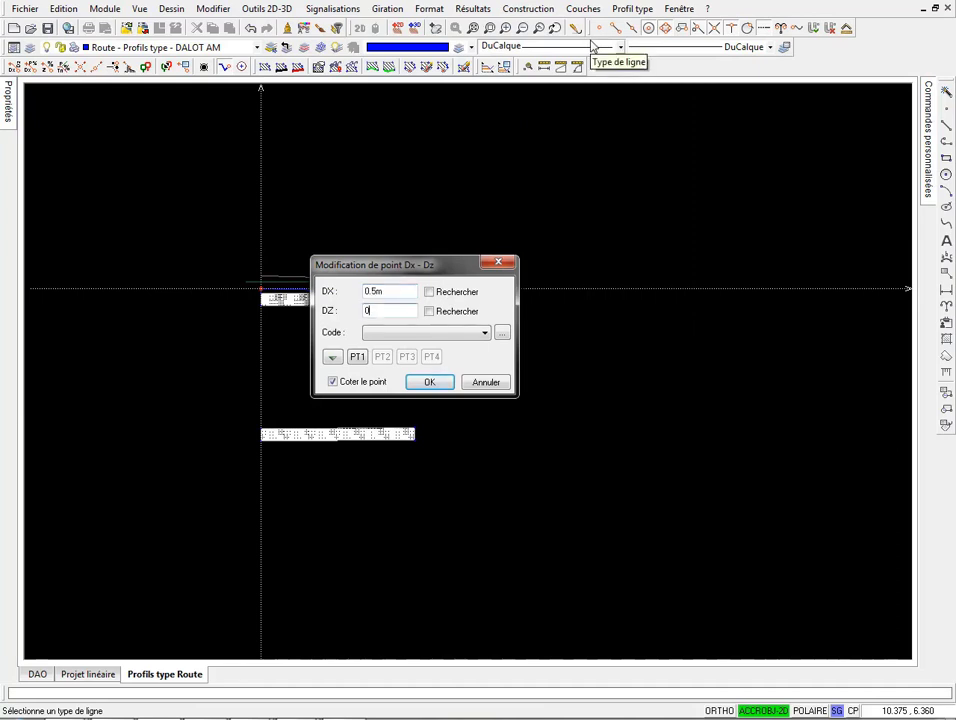
key(Tab)
click(430, 383)
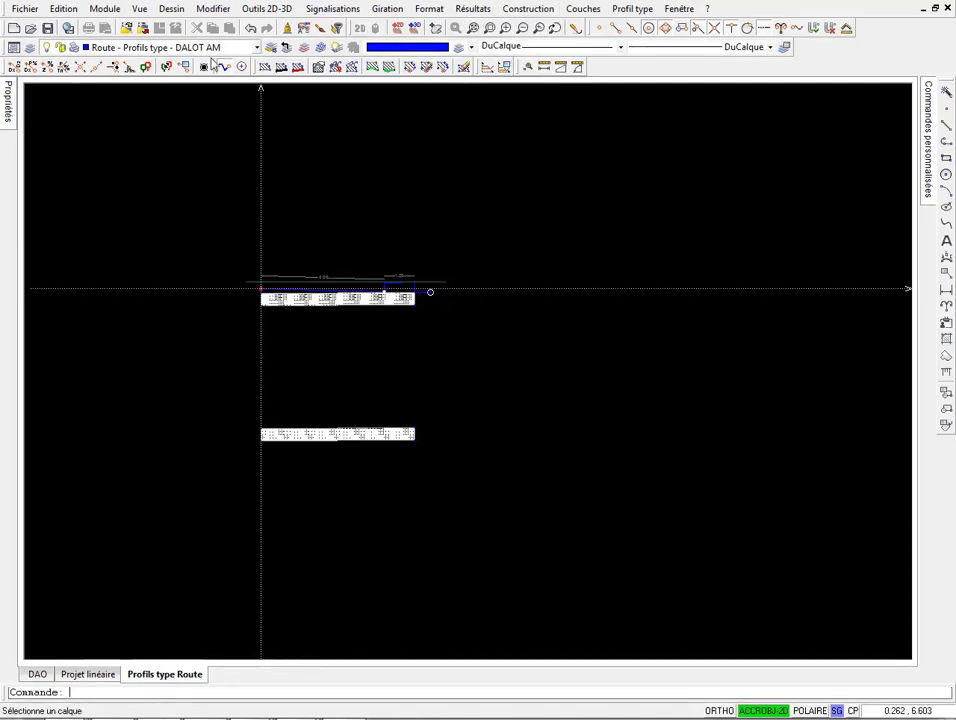
Step: Add a Delta D - Pente point from the bottom slab's upper outer corner with DX 4 m and slope 0.5
click(541, 11)
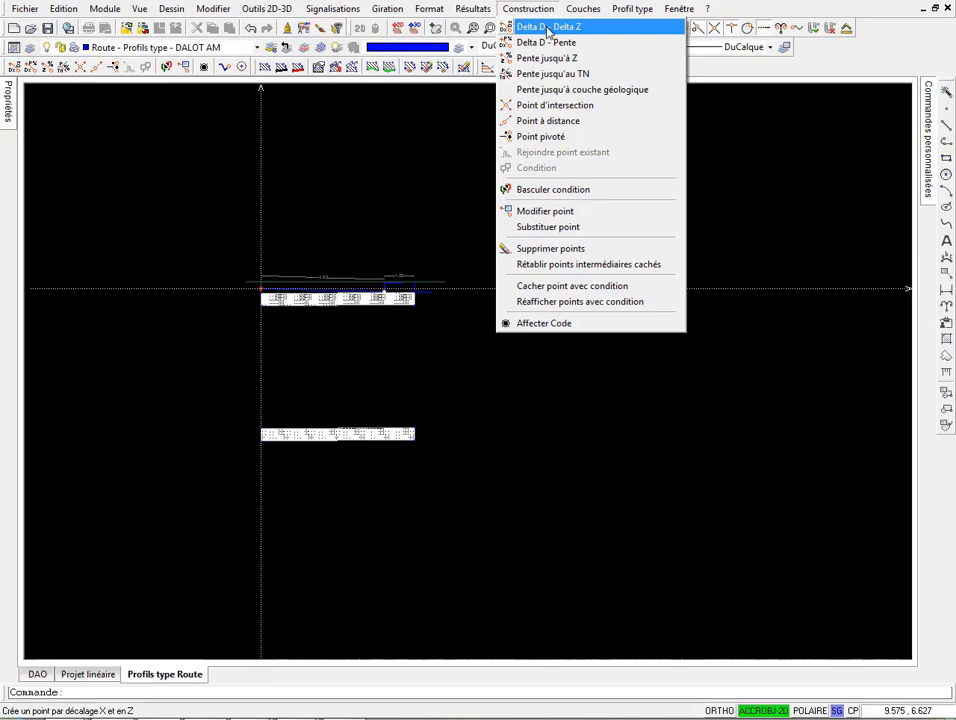
click(531, 42)
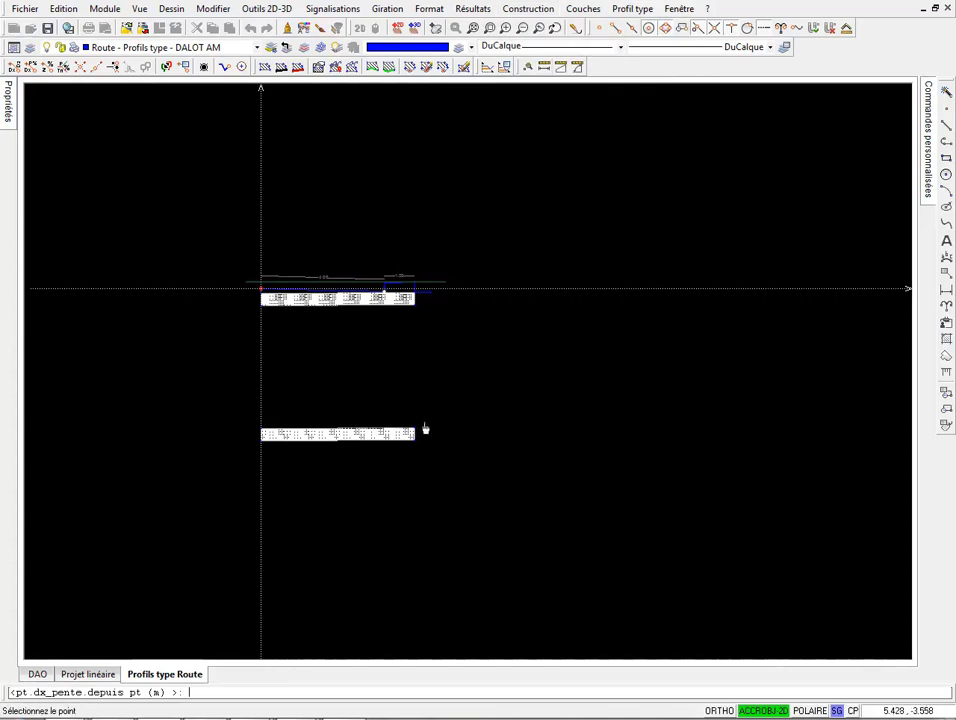
click(418, 433)
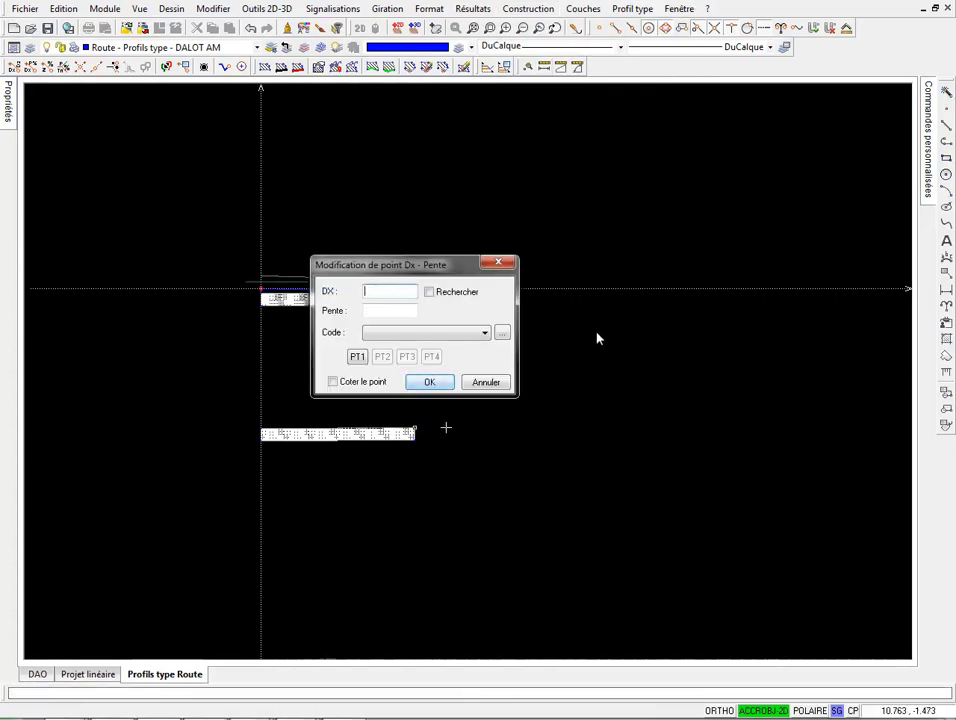
text(0.5m)
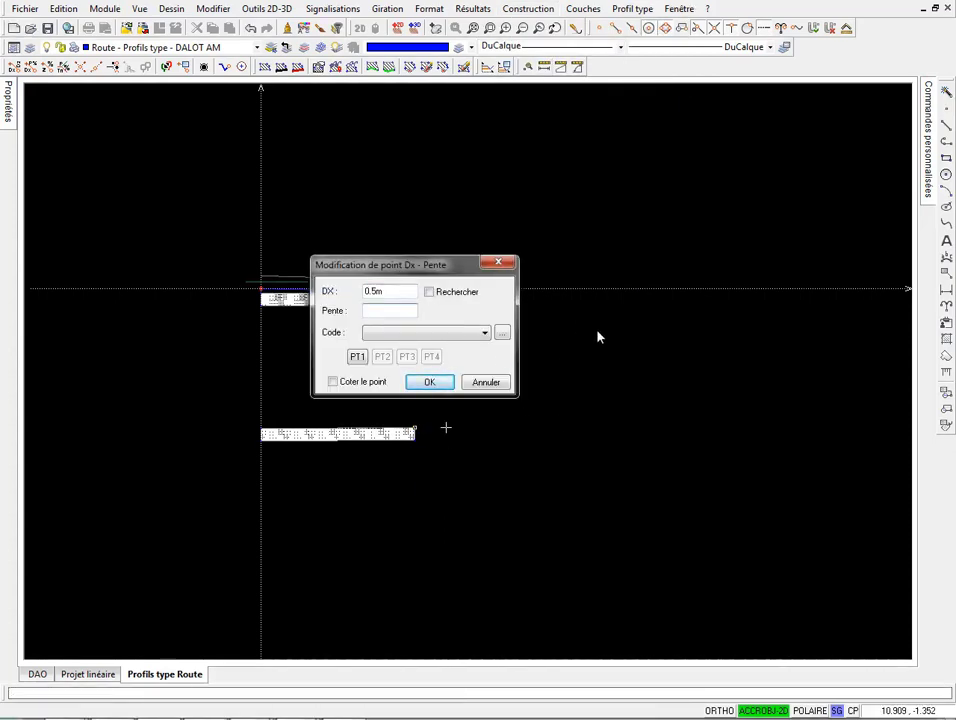
double_click(406, 294)
text(4)
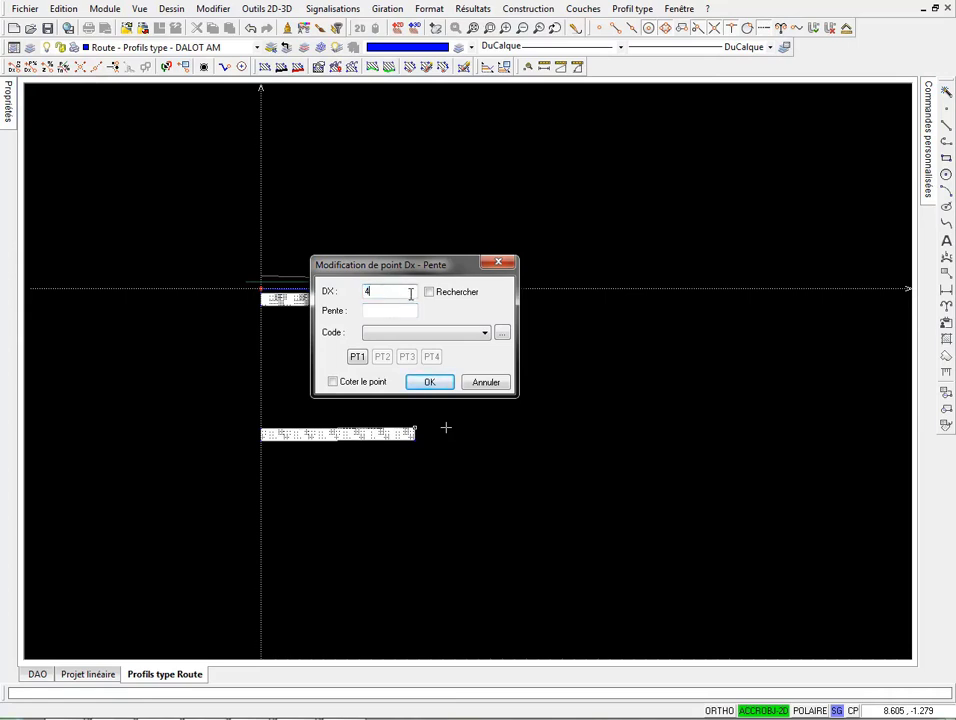
click(398, 313)
text(0.5)
click(429, 382)
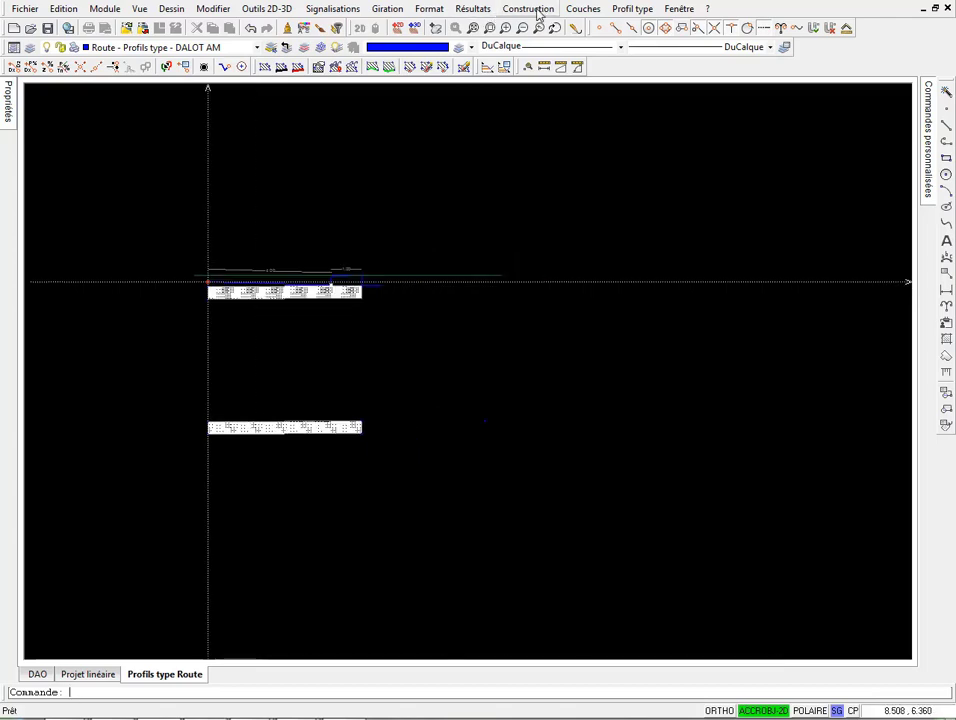
Step: Add a Delta D - Delta Z point from the isolated point beyond the bottom slab with DX 0 m and DZ 0.5
click(537, 12)
click(496, 22)
click(485, 421)
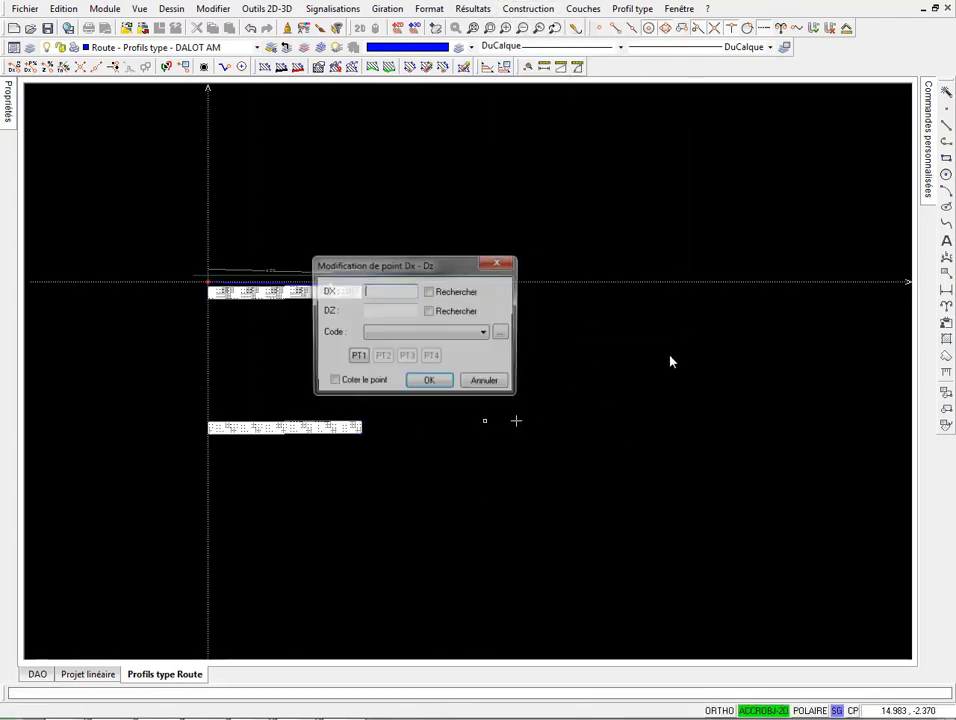
text(0)
key(Tab)
text(0)
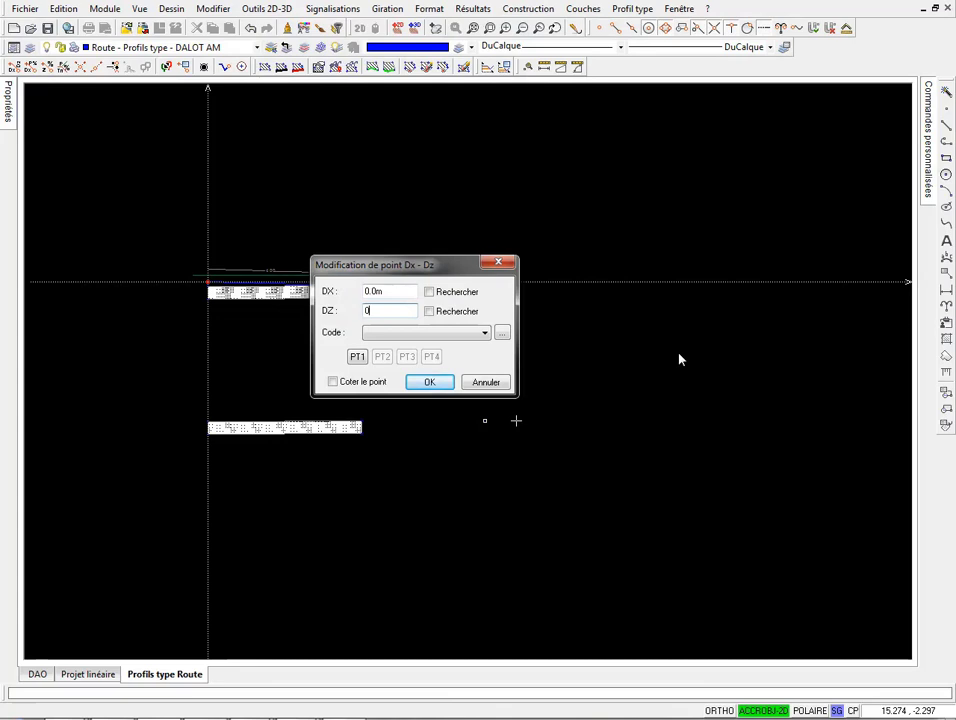
text(.5)
click(430, 383)
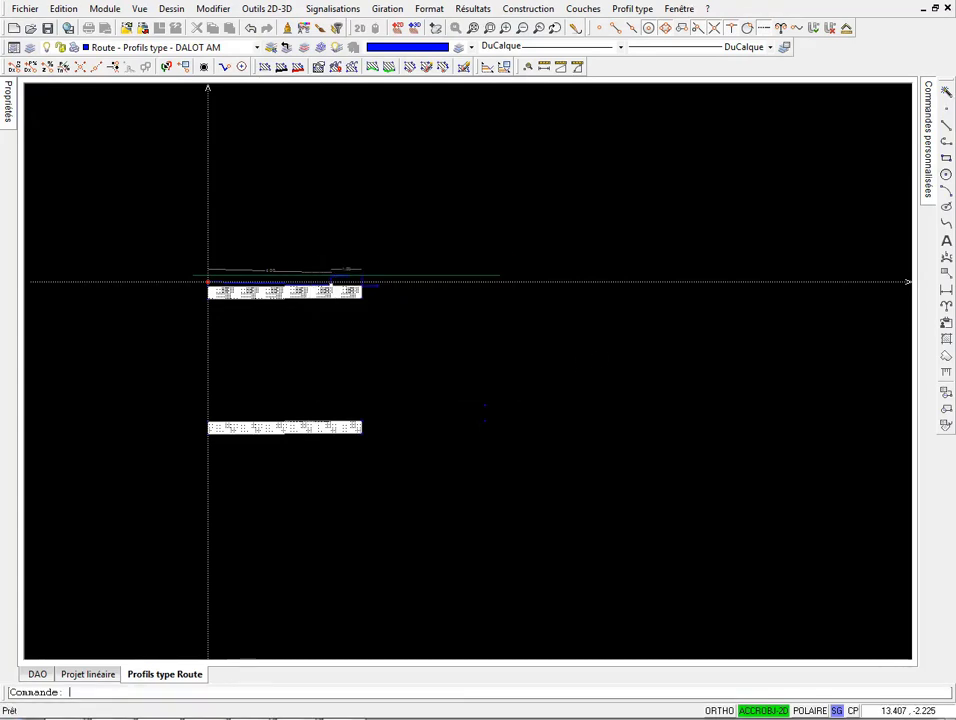
Step: Delete the two isolated points beyond the bottom slab
middle_drag(551, 375, 570, 322)
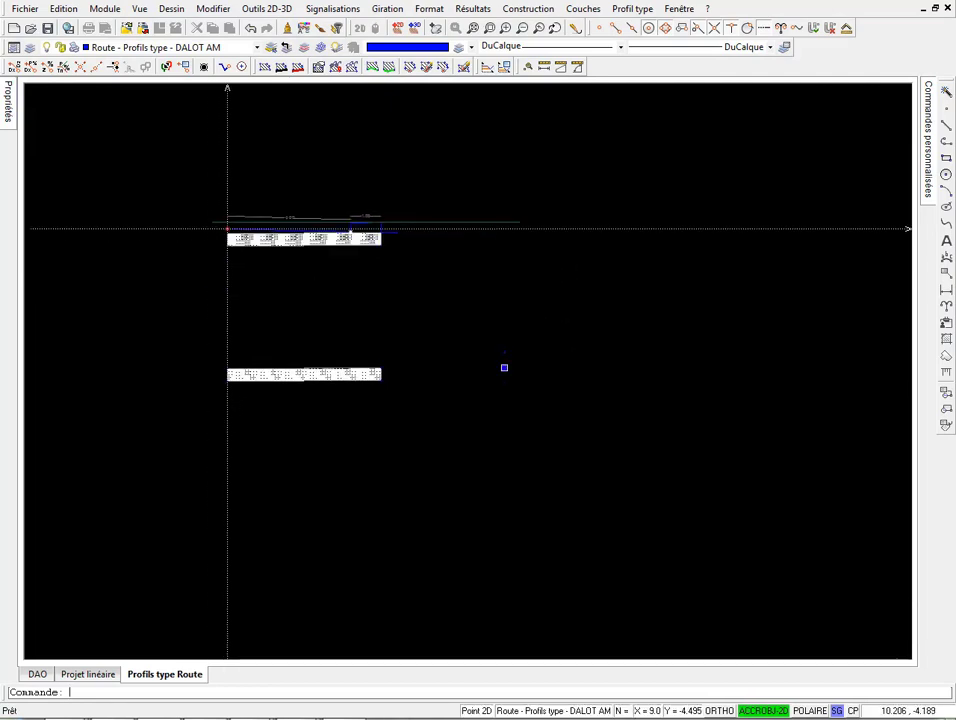
click(504, 352)
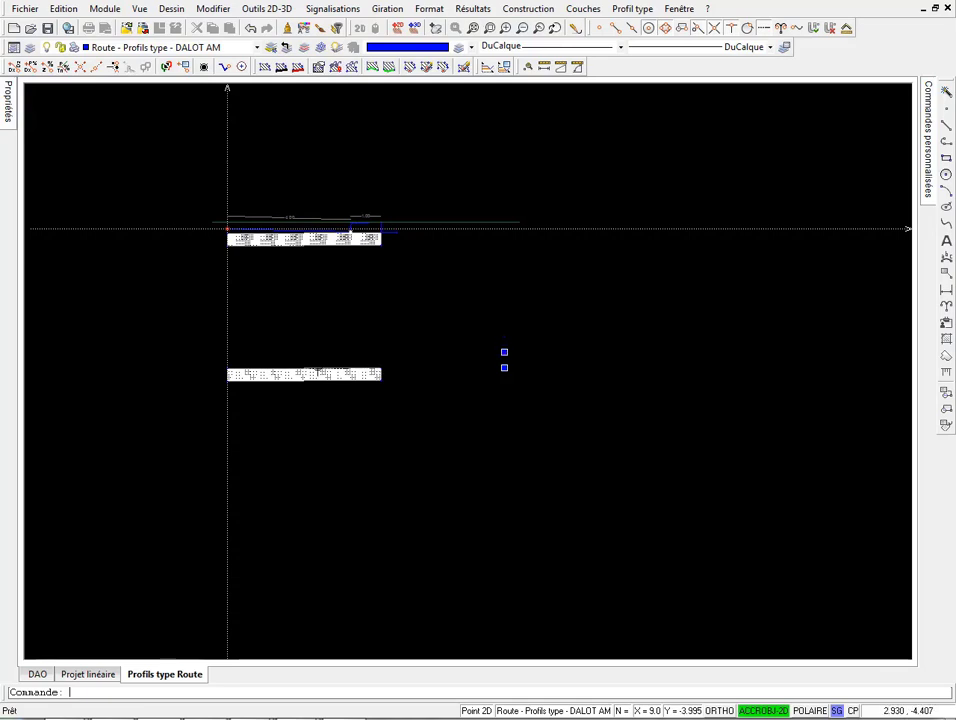
drag(485, 329, 562, 399)
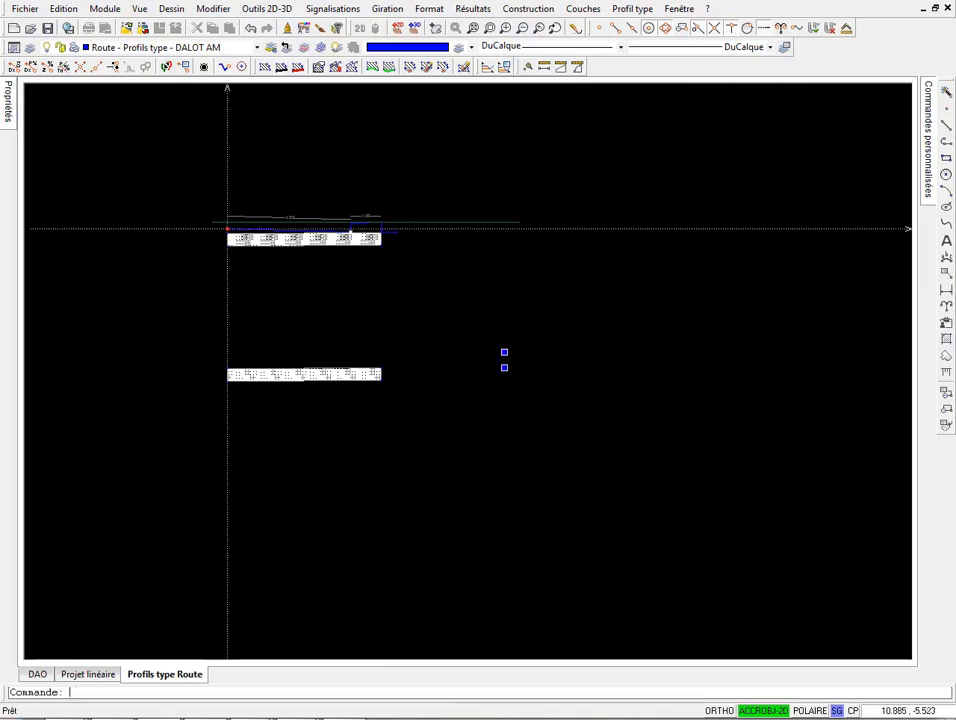
Step: Extend the profile from its outer end with a Delta D - Pente point at DX 4.0 m and slope -3/2
click(530, 8)
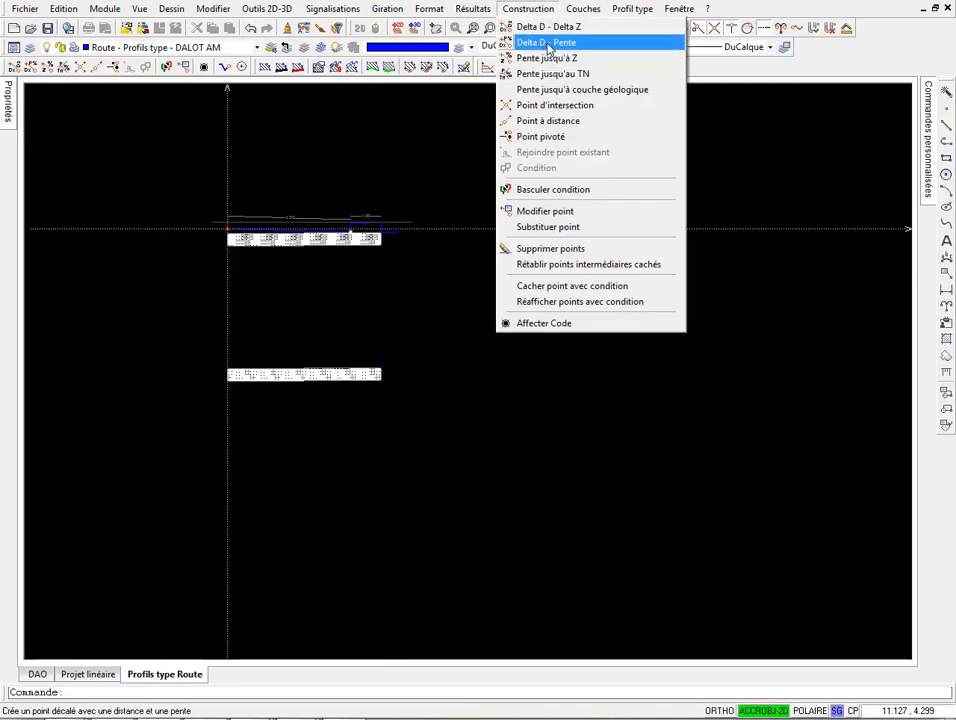
click(225, 67)
click(538, 11)
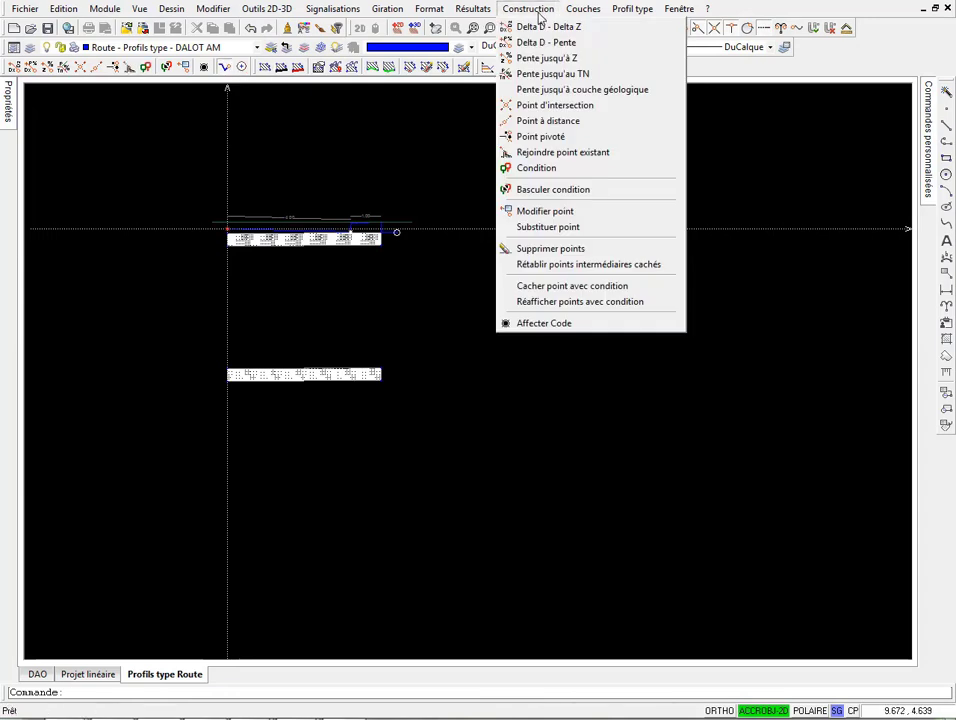
click(562, 43)
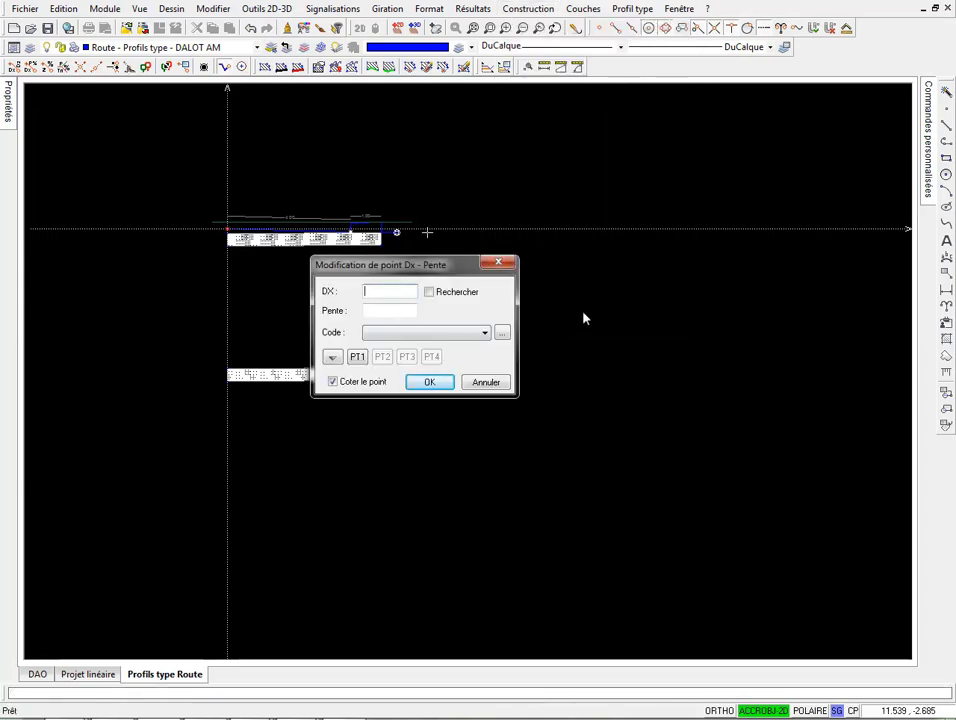
text(4)
key(Tab)
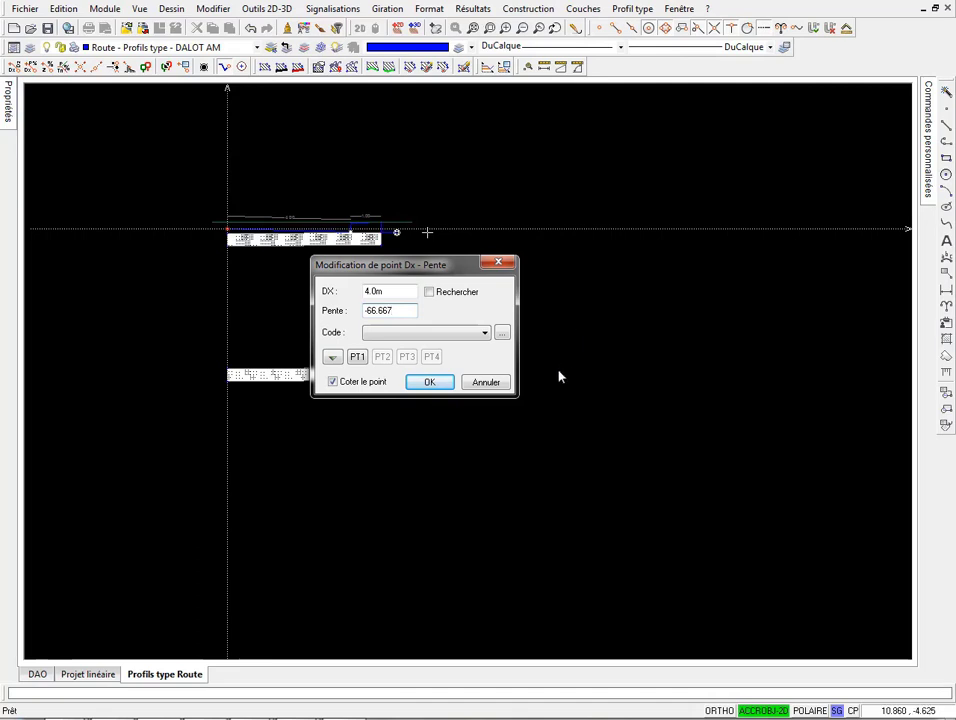
drag(414, 310, 316, 313)
text(-)
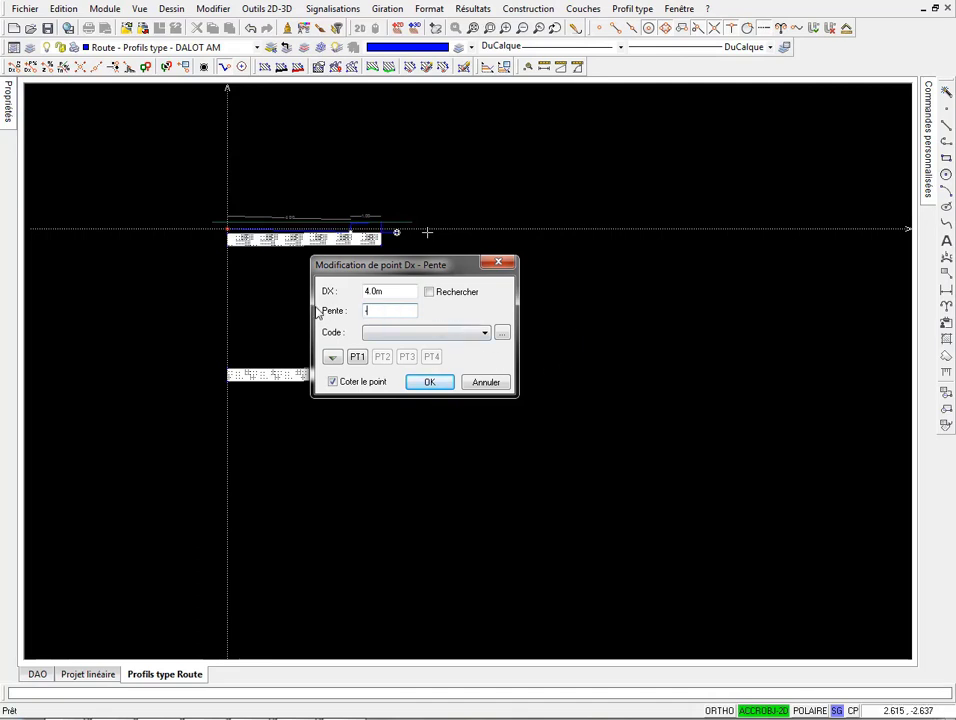
text(3/2)
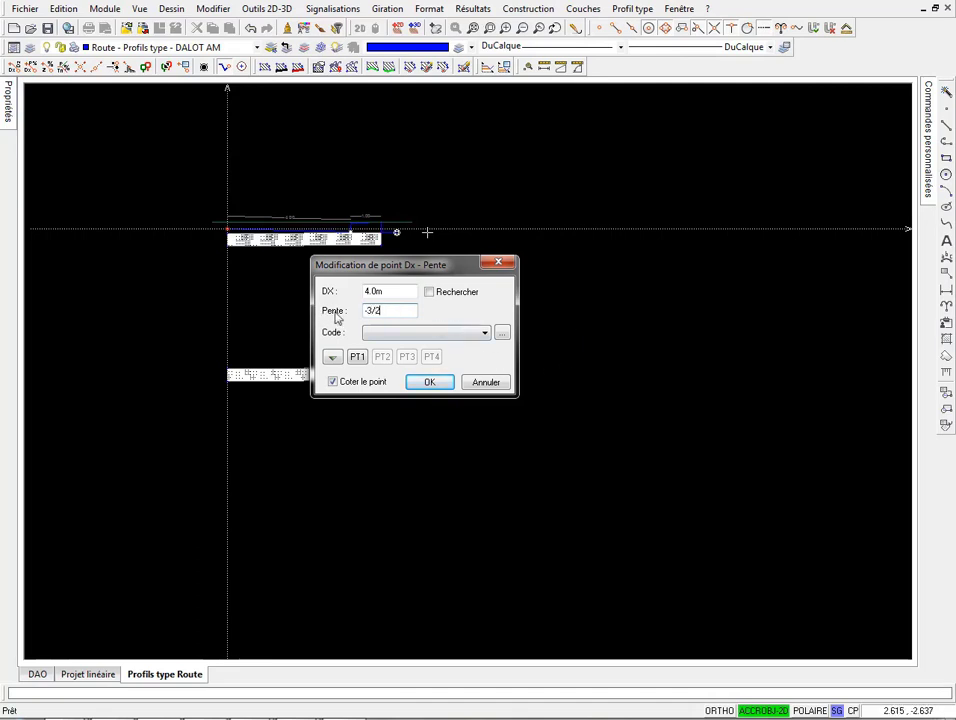
click(429, 382)
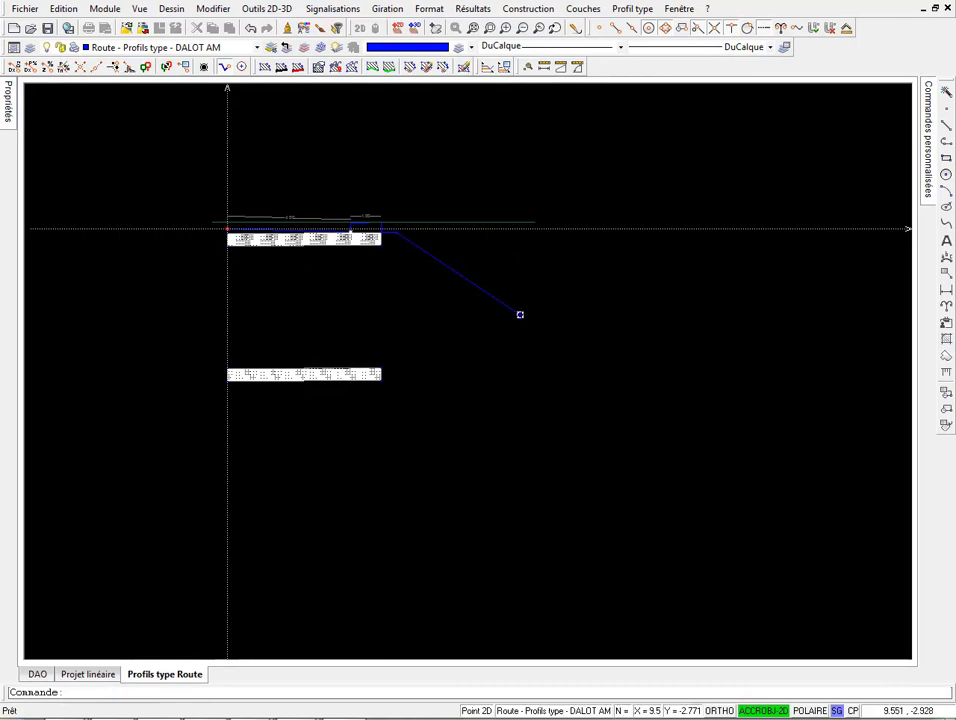
Step: Open the embankment slope's lower end point for editing, switch to Excel and enter 4.4 in cell L27
double_click(519, 314)
drag(442, 277, 697, 281)
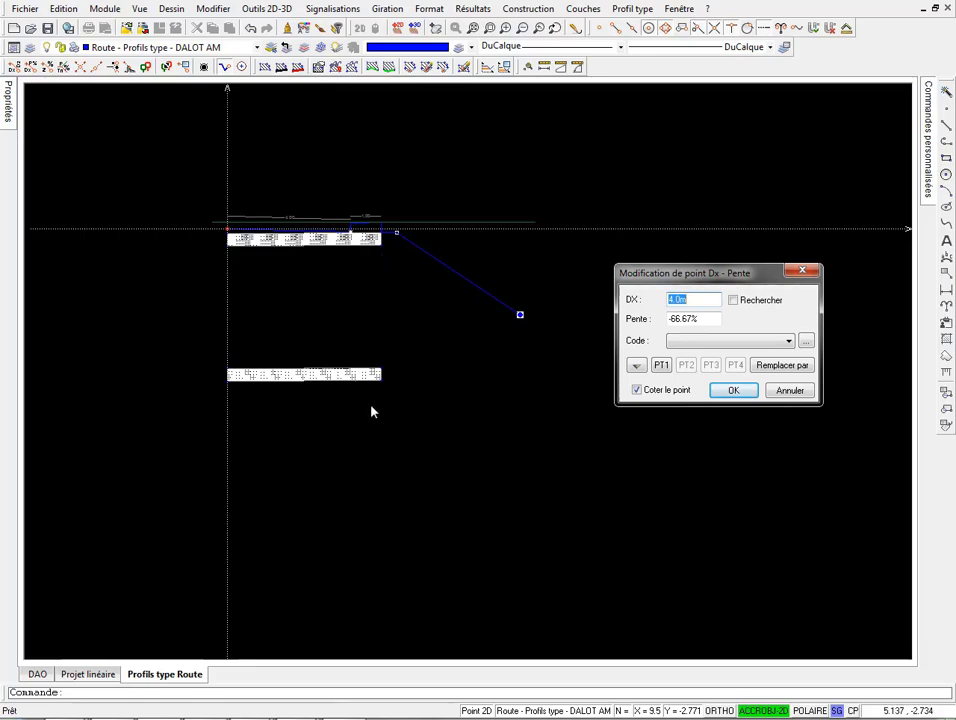
mouse_move(281, 708)
click(166, 632)
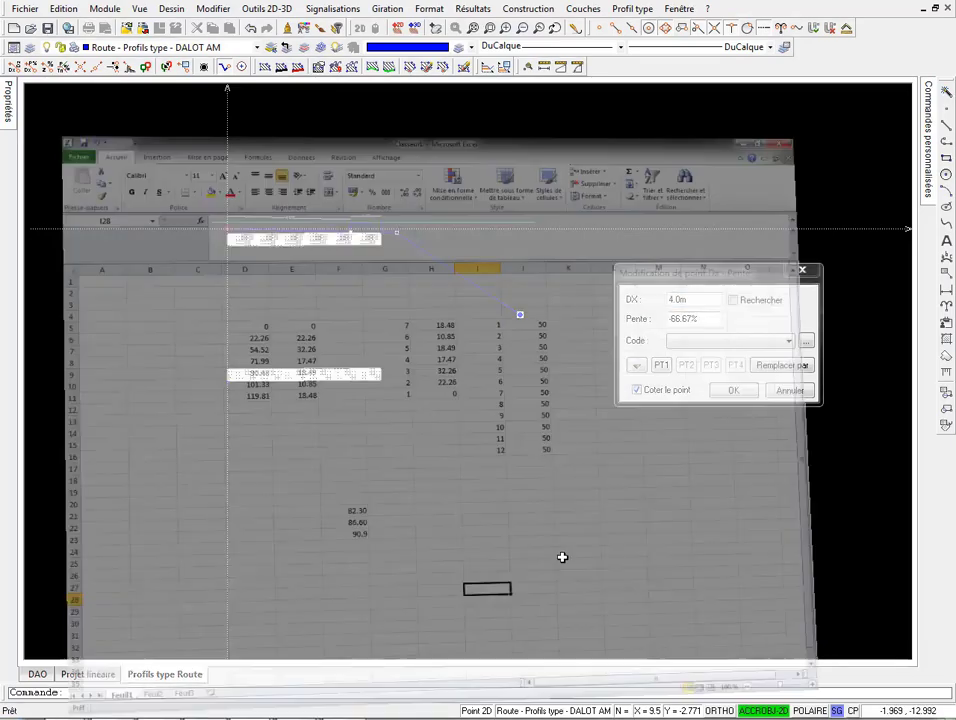
text(+)
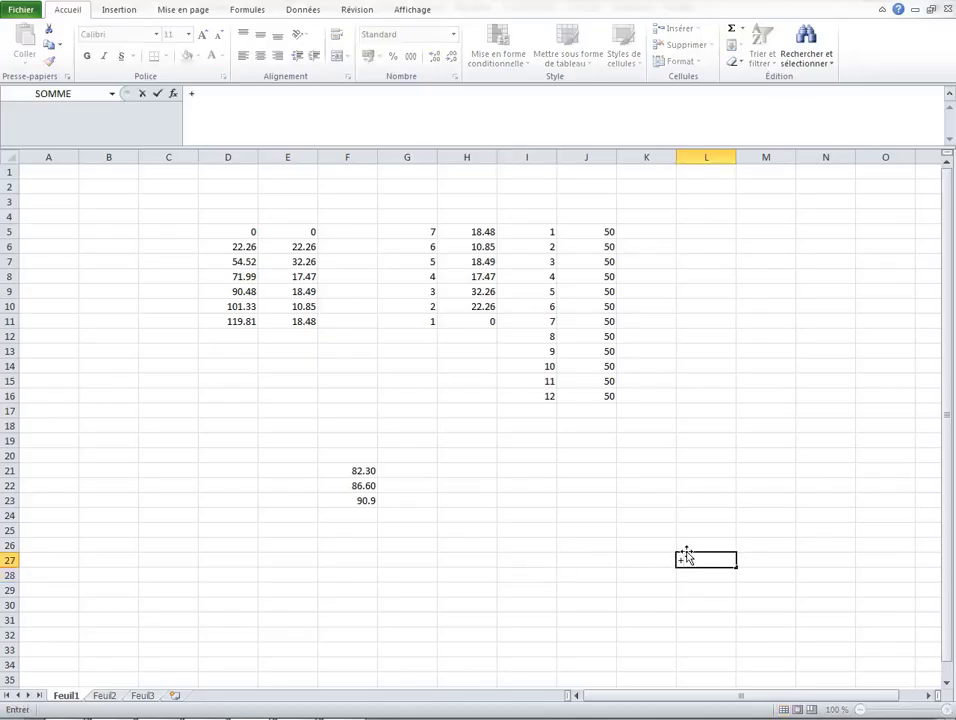
text(4.4)
key(Return)
Step: Calculate the slope's horizontal length in cell M27 with the formula +L27*3/2
click(753, 558)
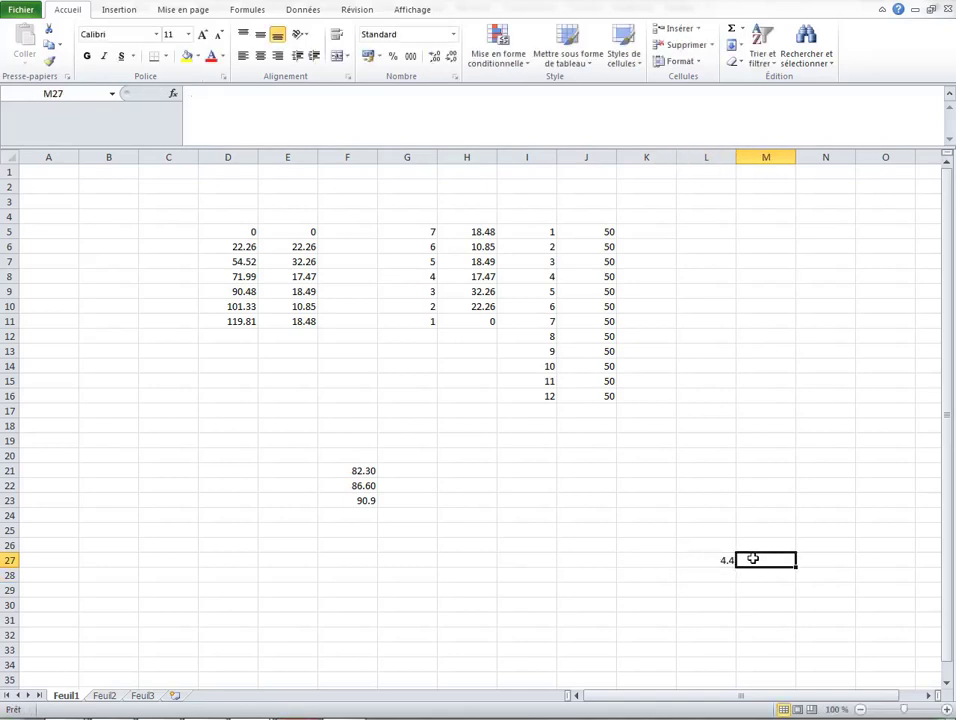
text(+)
click(722, 560)
text(*)
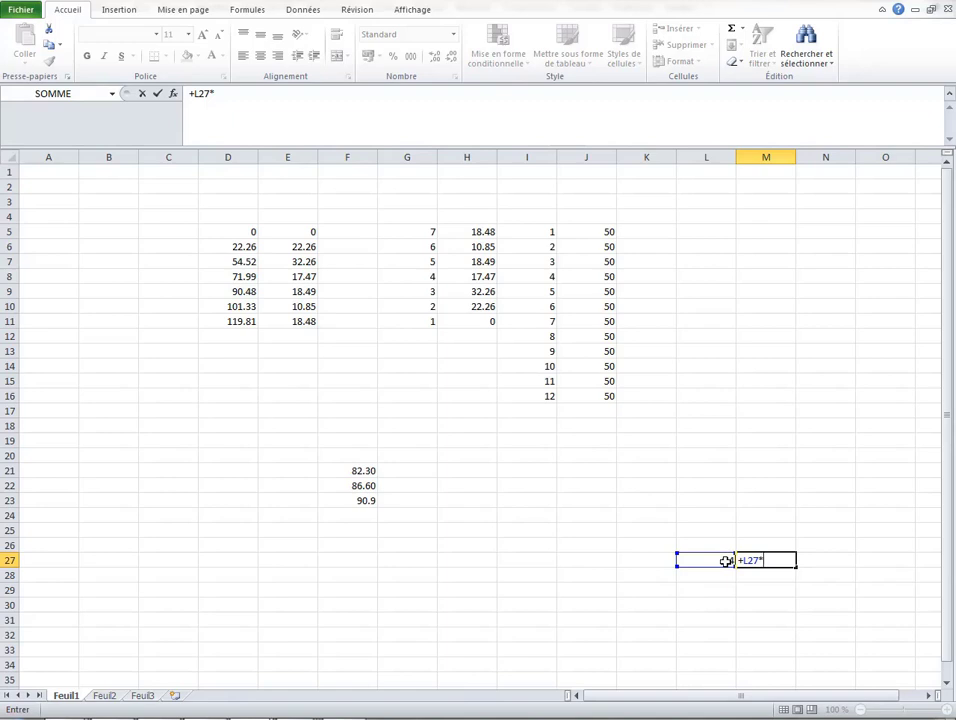
text(3/2)
key(Return)
double_click(751, 559)
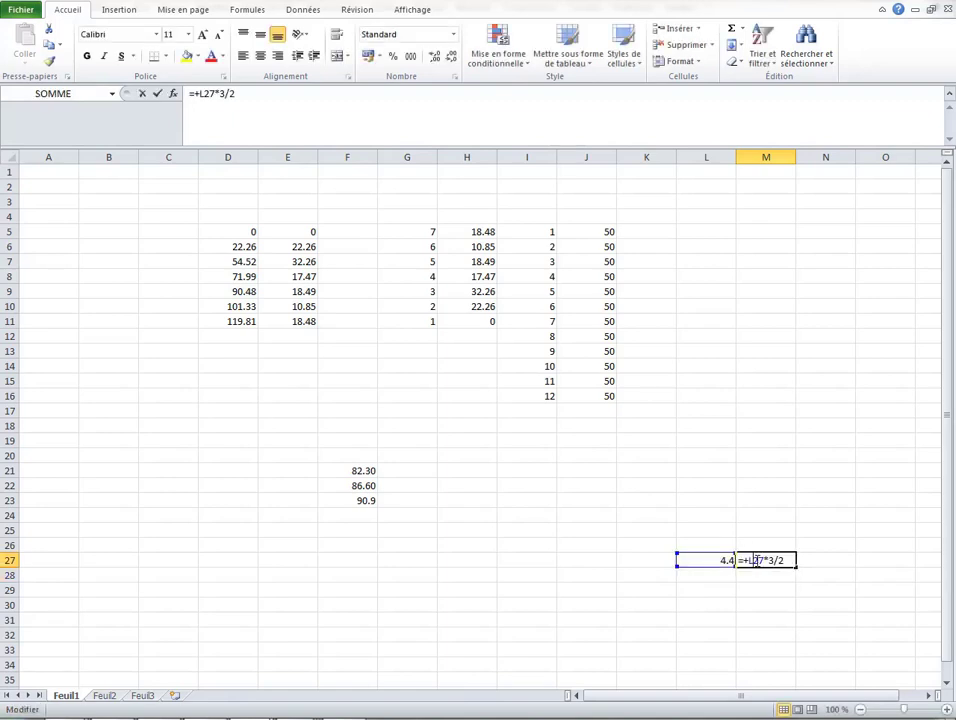
key(Escape)
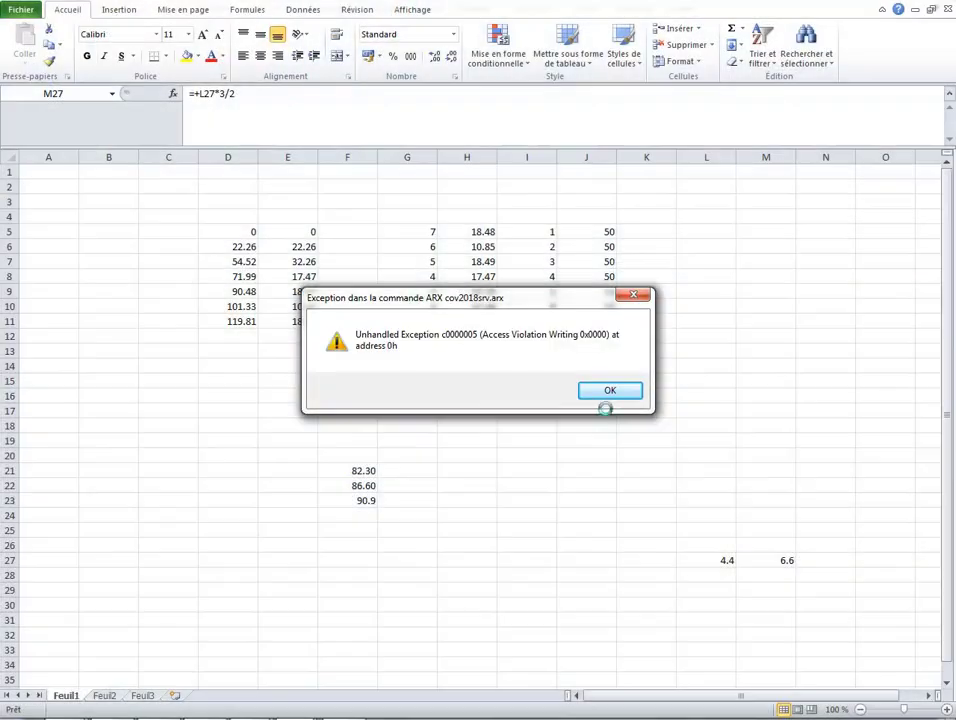
Step: Dismiss the exception message, switch back to the road profile and set the slope end point's DX to 6.6 m
click(608, 390)
mouse_move(298, 716)
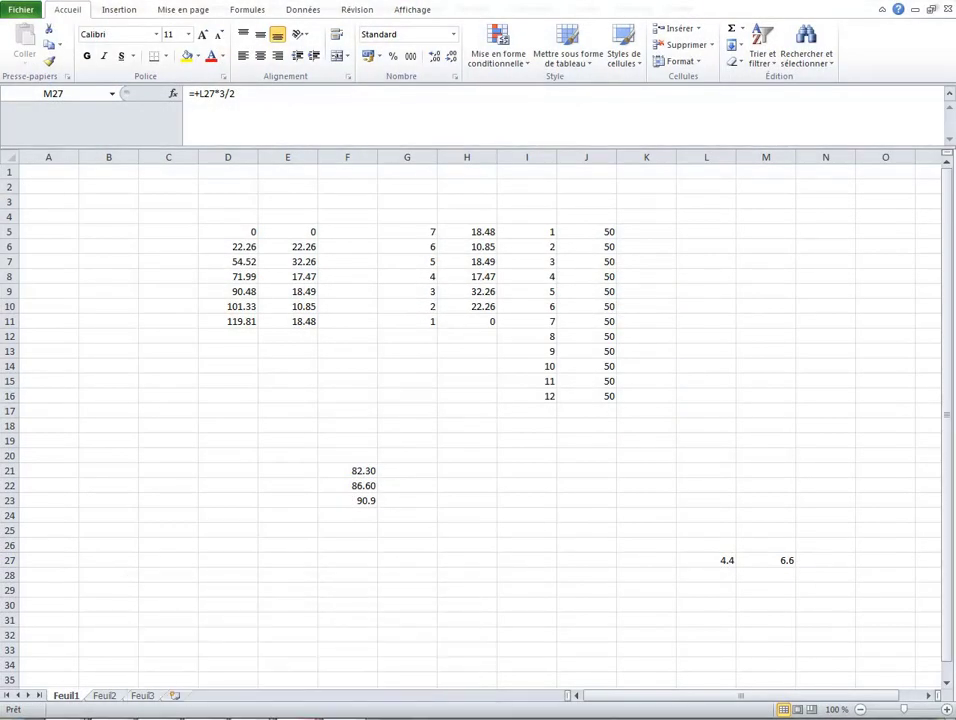
click(213, 651)
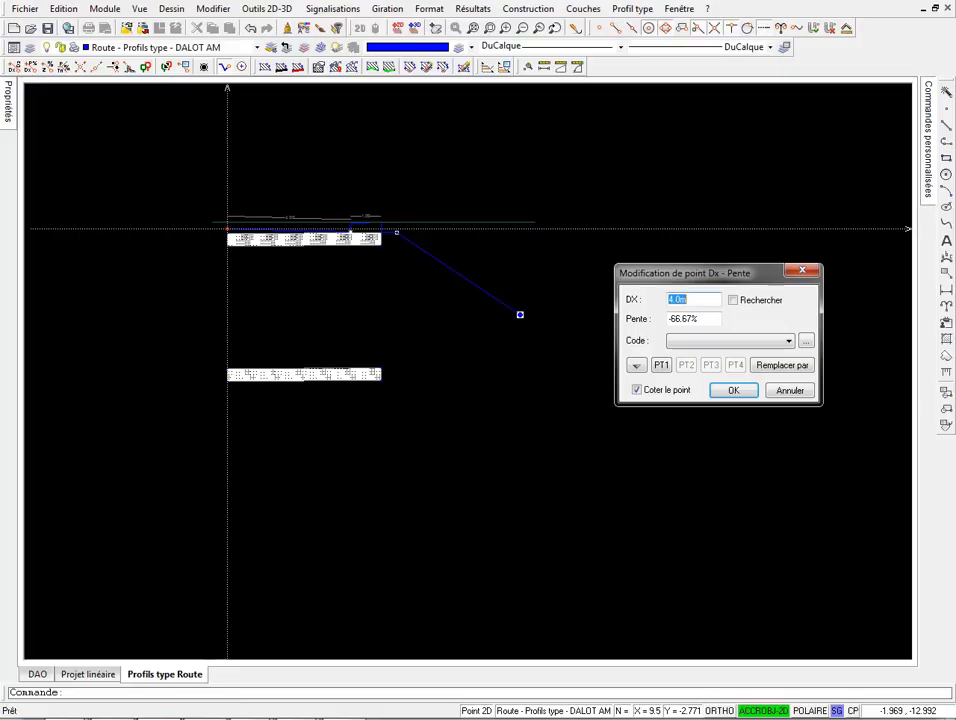
text(6.6)
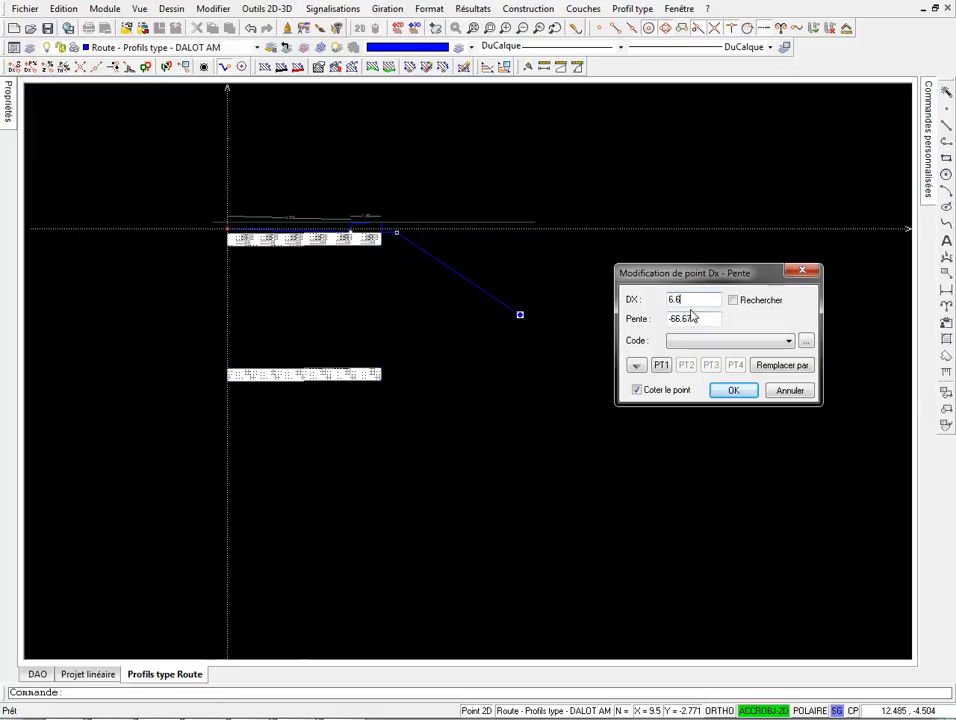
click(731, 391)
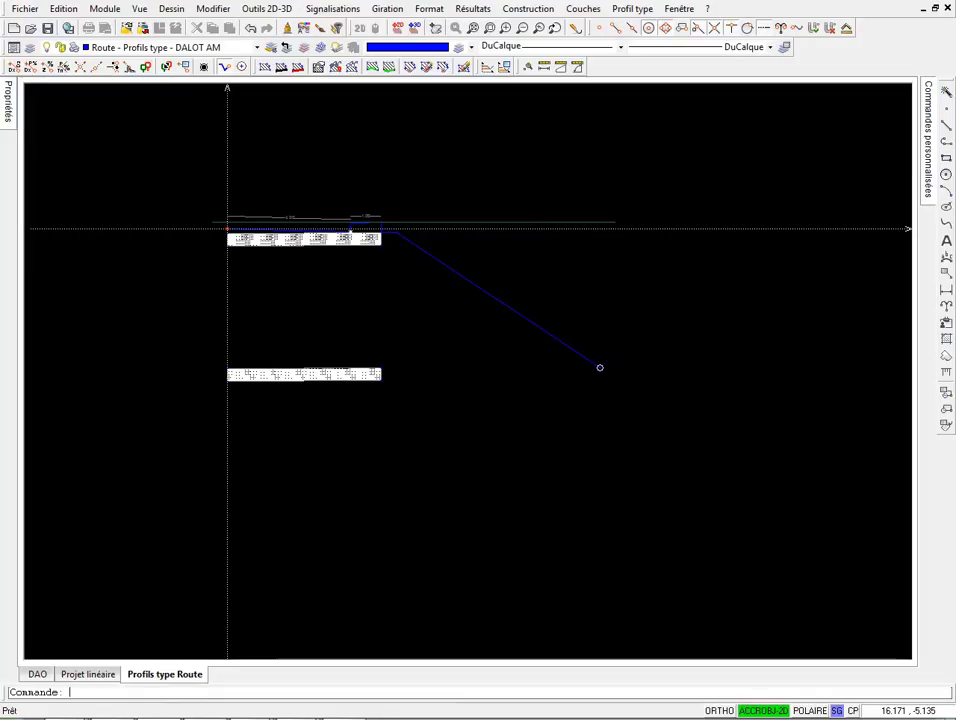
key(Escape)
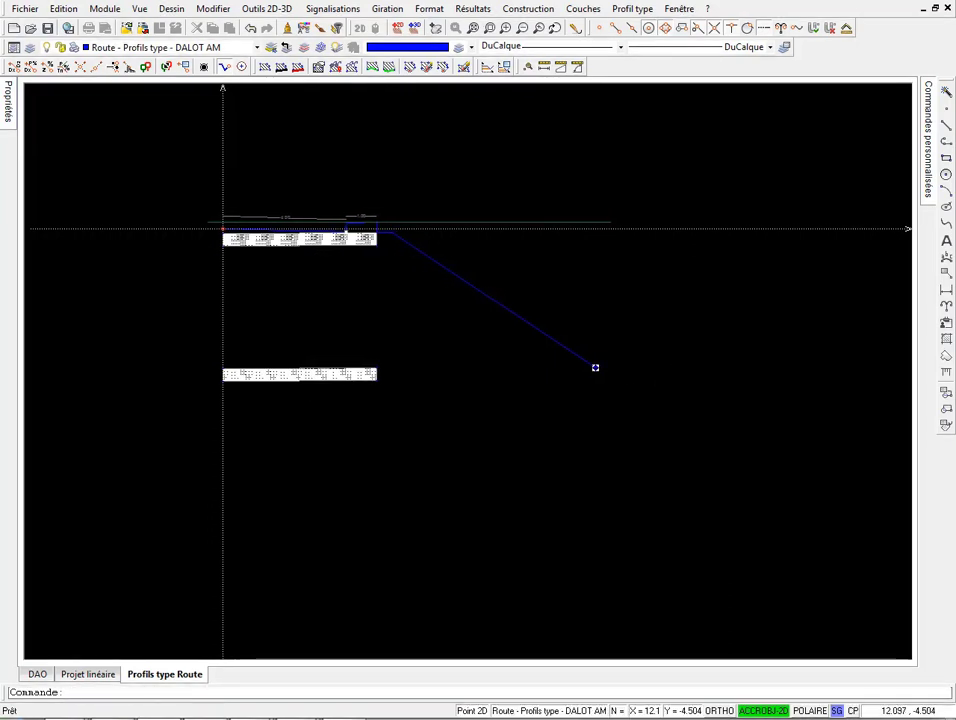
click(595, 368)
key(Escape)
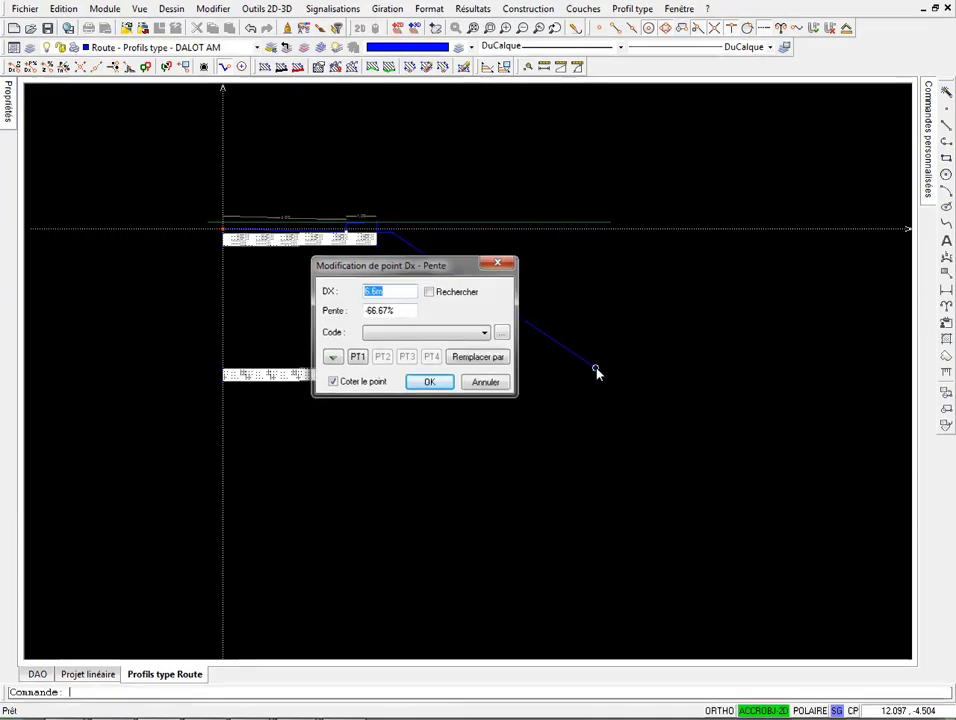
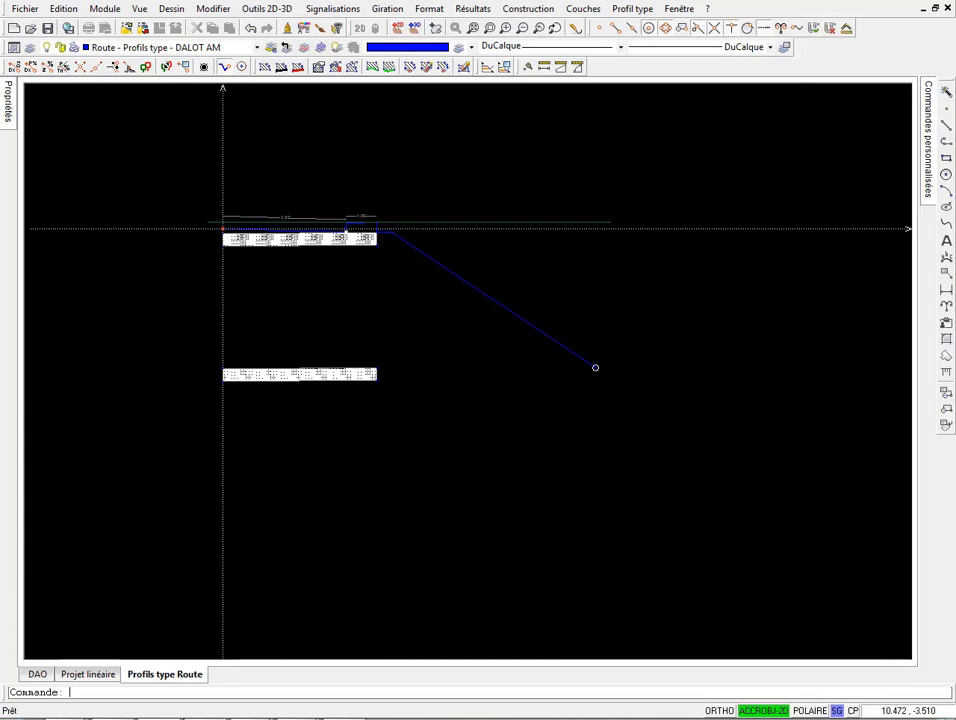
Step: Set the DX of the embankment slope's lower end point to 5.6 m
double_click(595, 367)
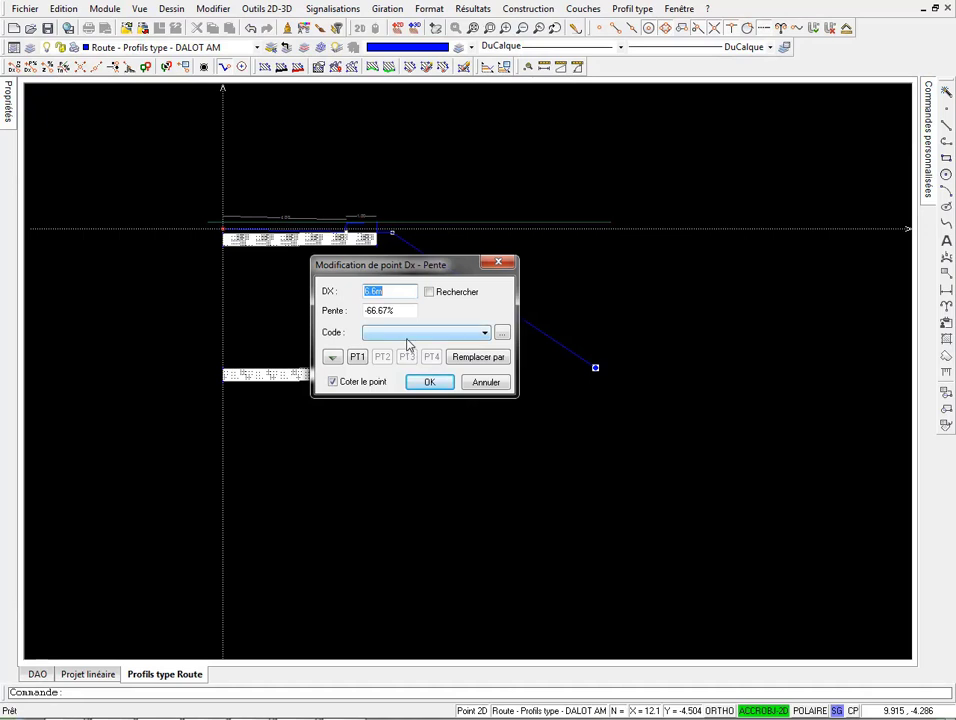
text(3)
key(BackSpace)
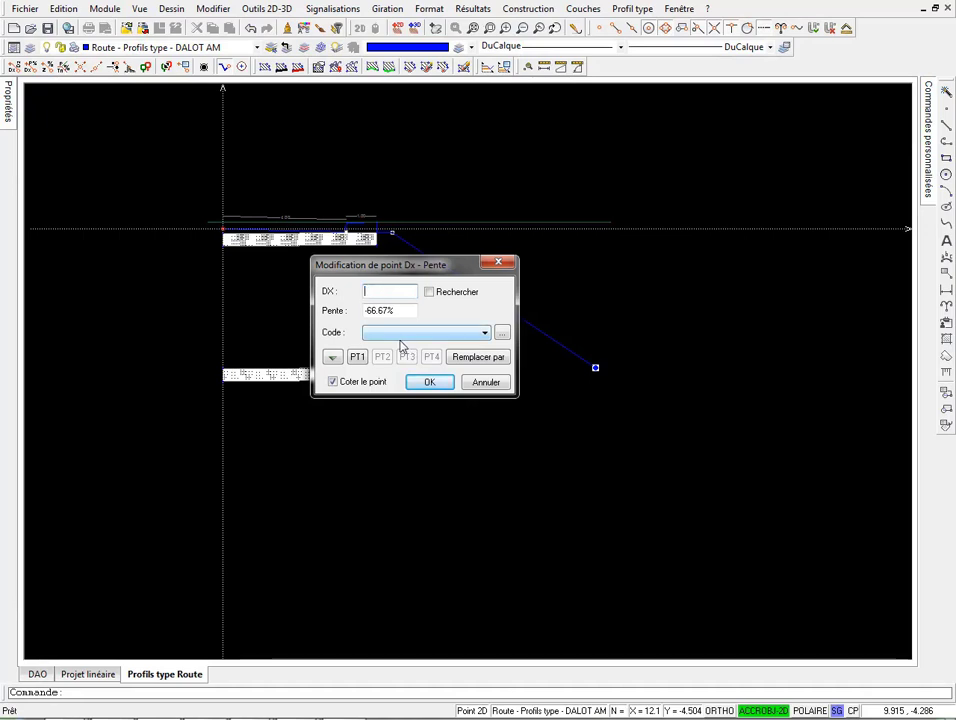
key(Tab)
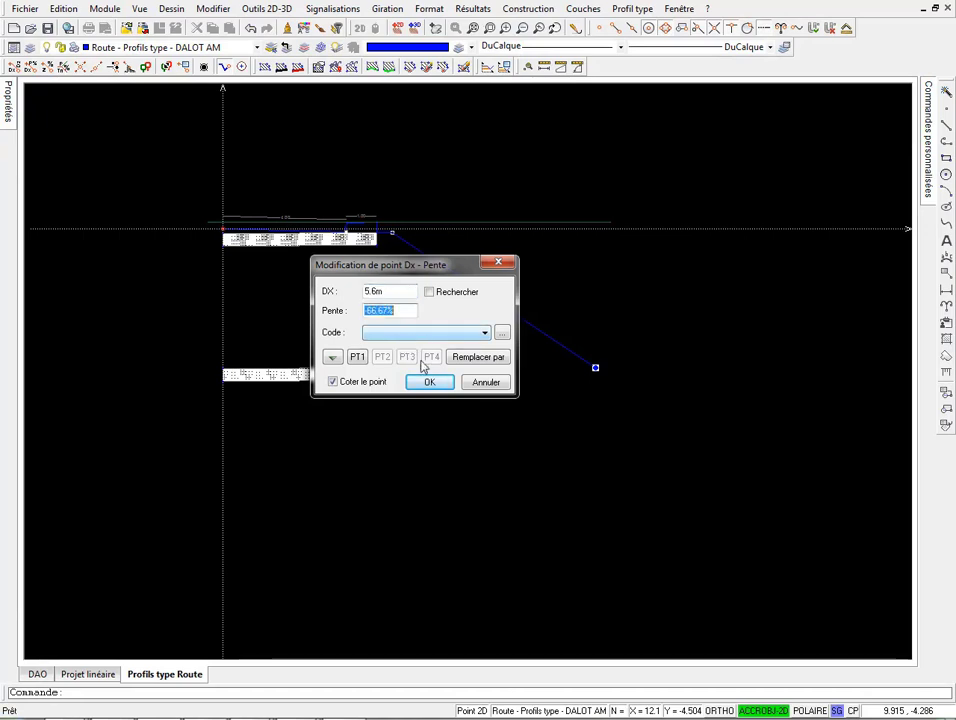
click(430, 381)
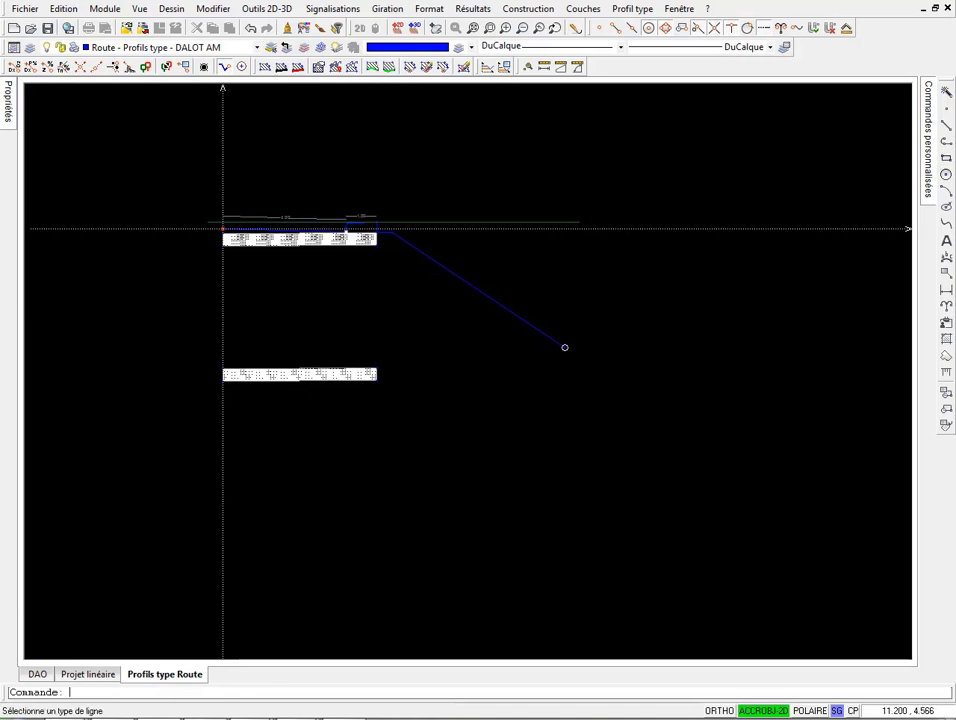
Step: Start a Delta D - Delta Z point from the lower end of the embankment slope
click(528, 9)
key(Escape)
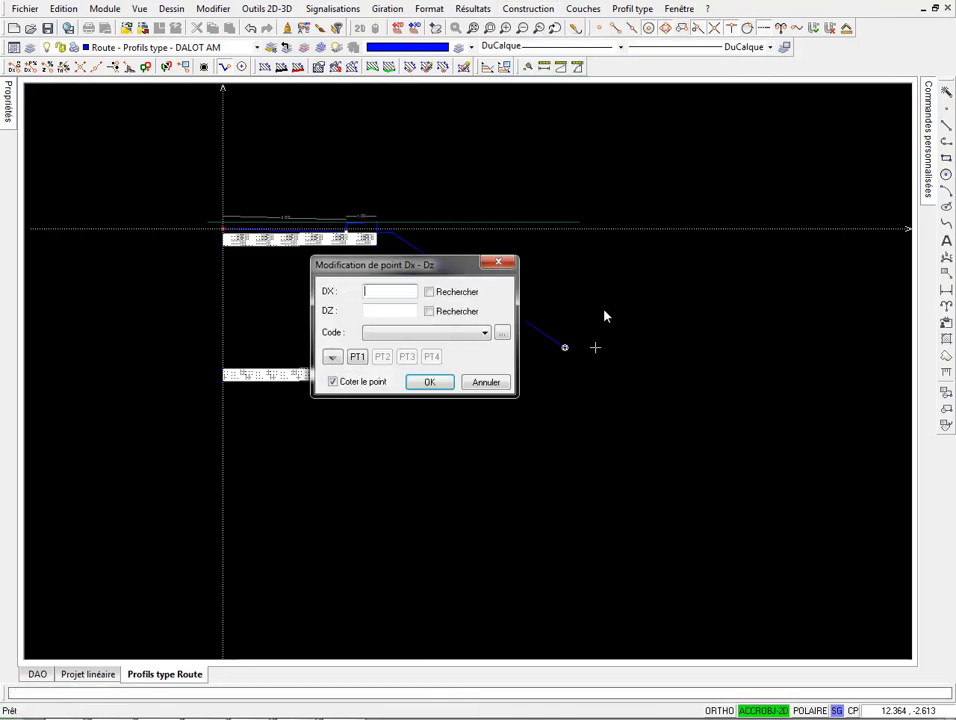
Step: Place a profile point at DX 0 m and DZ -0.5 m from the foot of the embankment slope
text(0)
key(Tab)
text(-0.5)
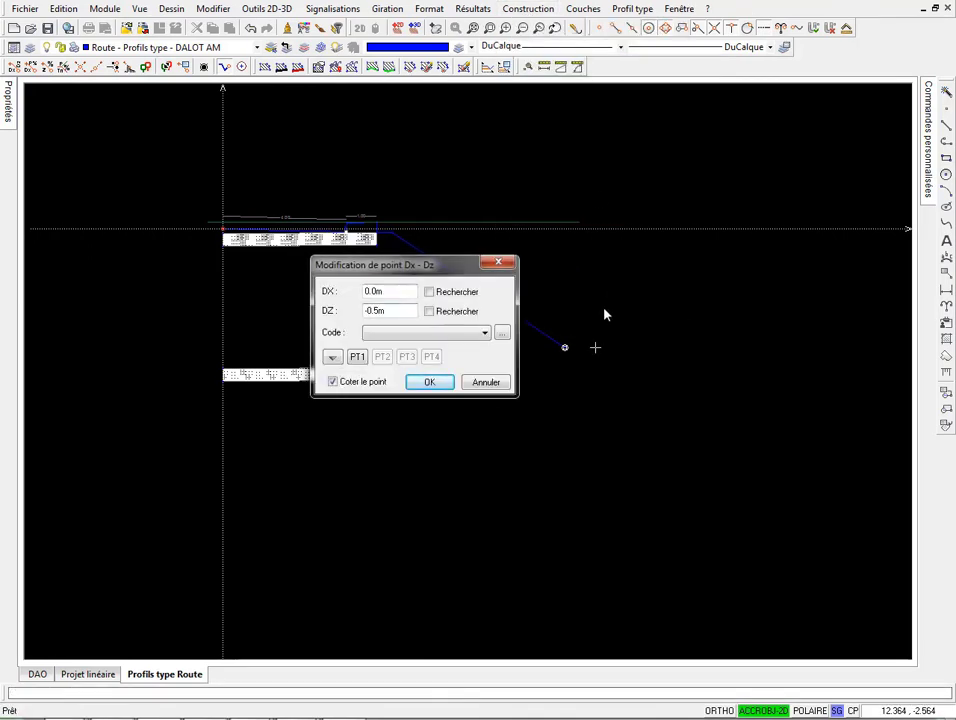
click(429, 382)
scroll(520, 362, up, 2)
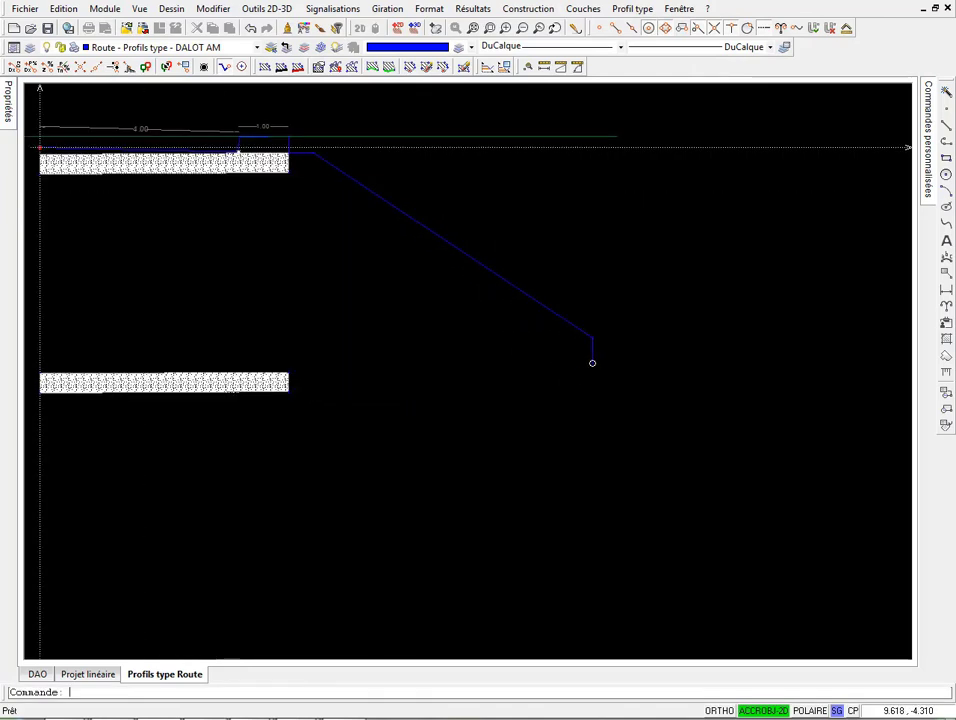
middle_drag(290, 387, 283, 421)
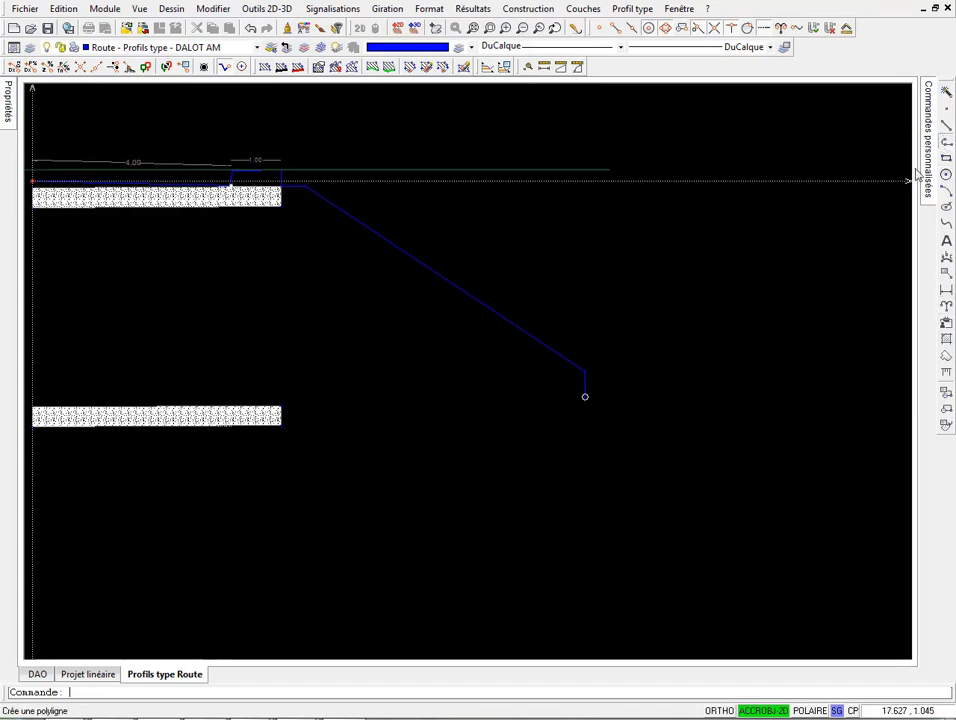
click(946, 142)
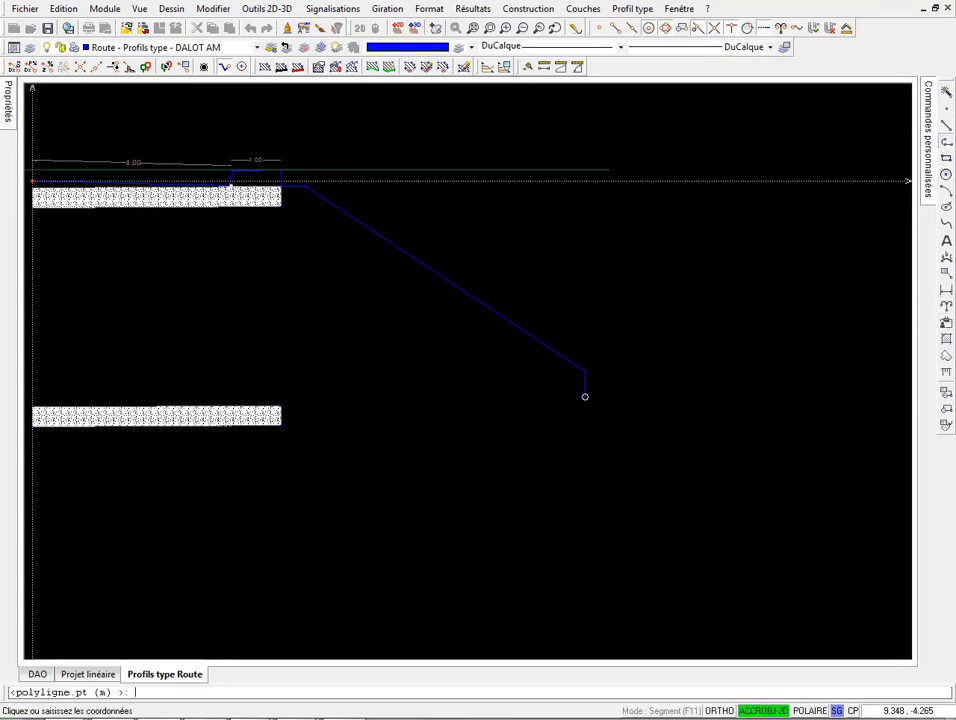
middle_drag(643, 364, 594, 382)
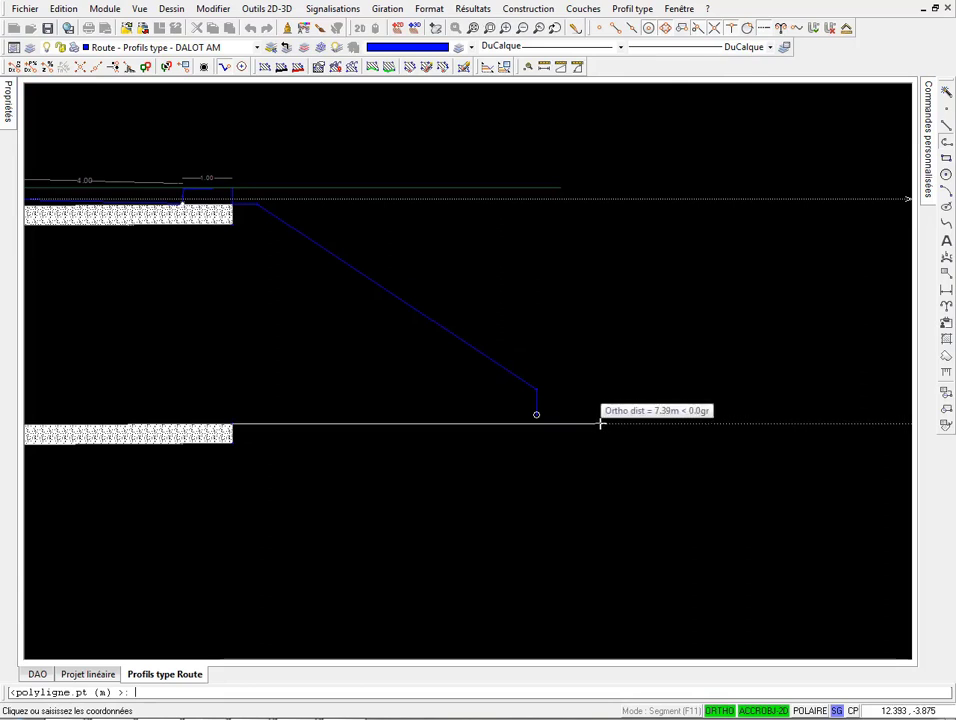
key(Escape)
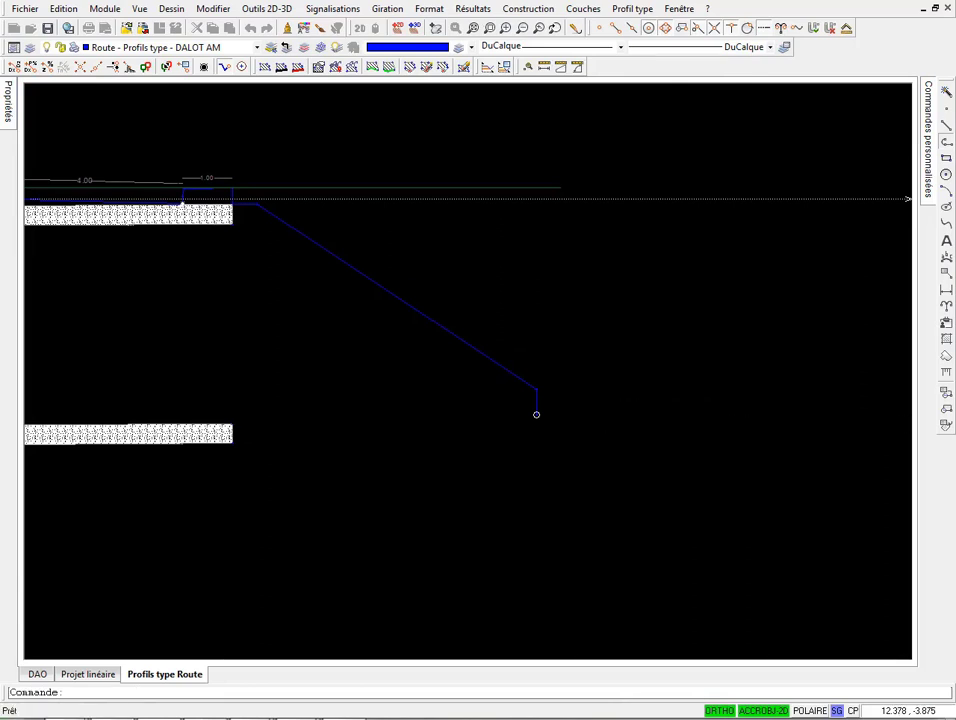
Step: Measure the horizontal distance from the upper slab's outer edge to the foot of the slope with a temporary linear dimension
middle_drag(525, 424, 537, 402)
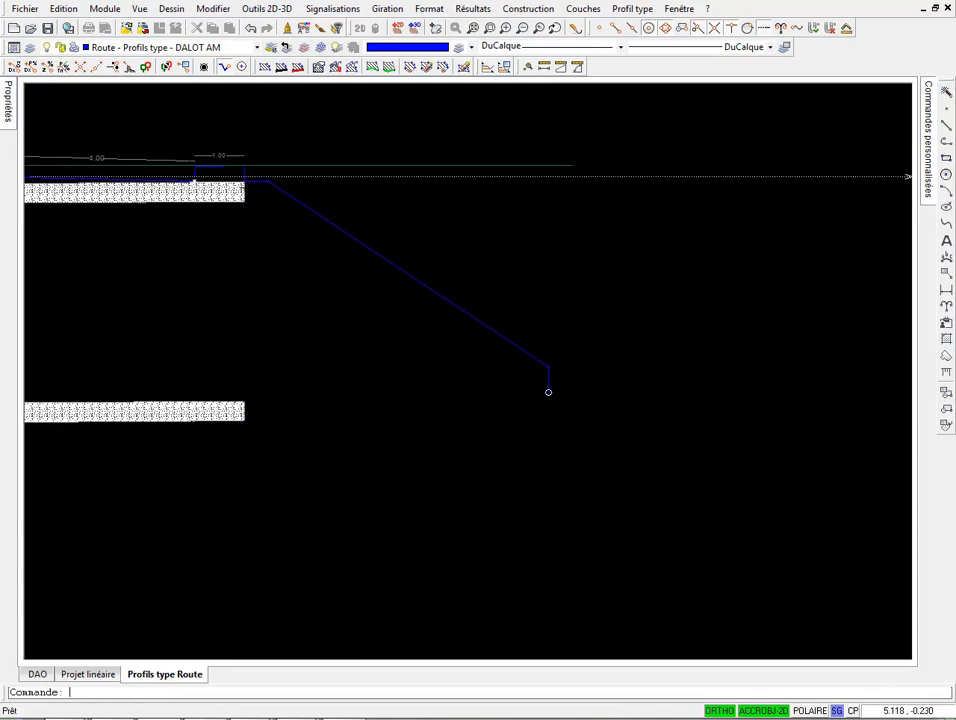
click(946, 290)
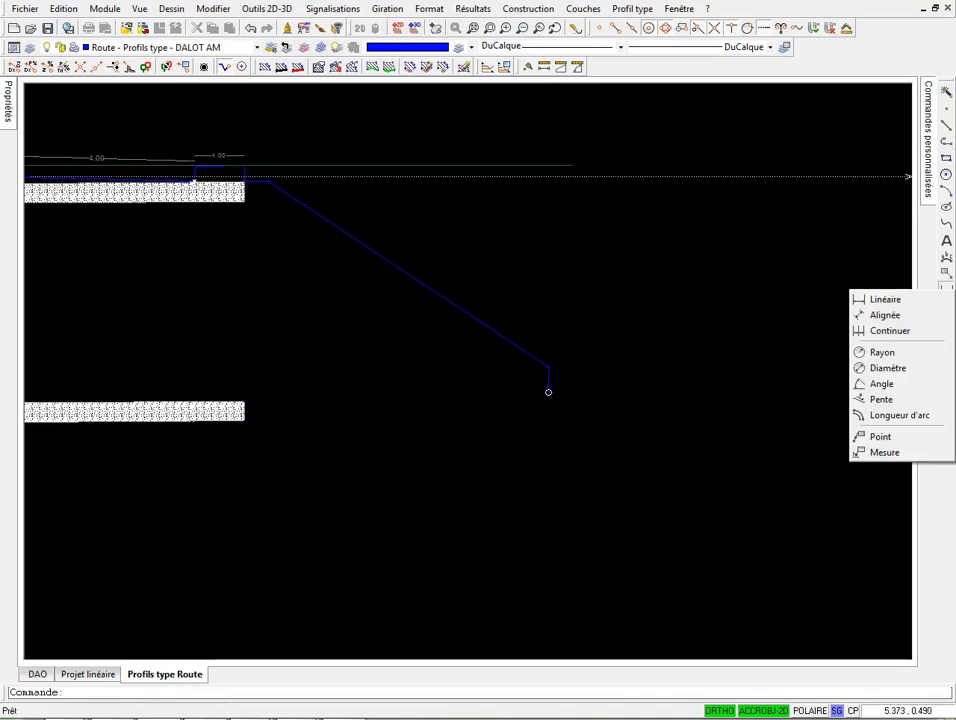
click(903, 303)
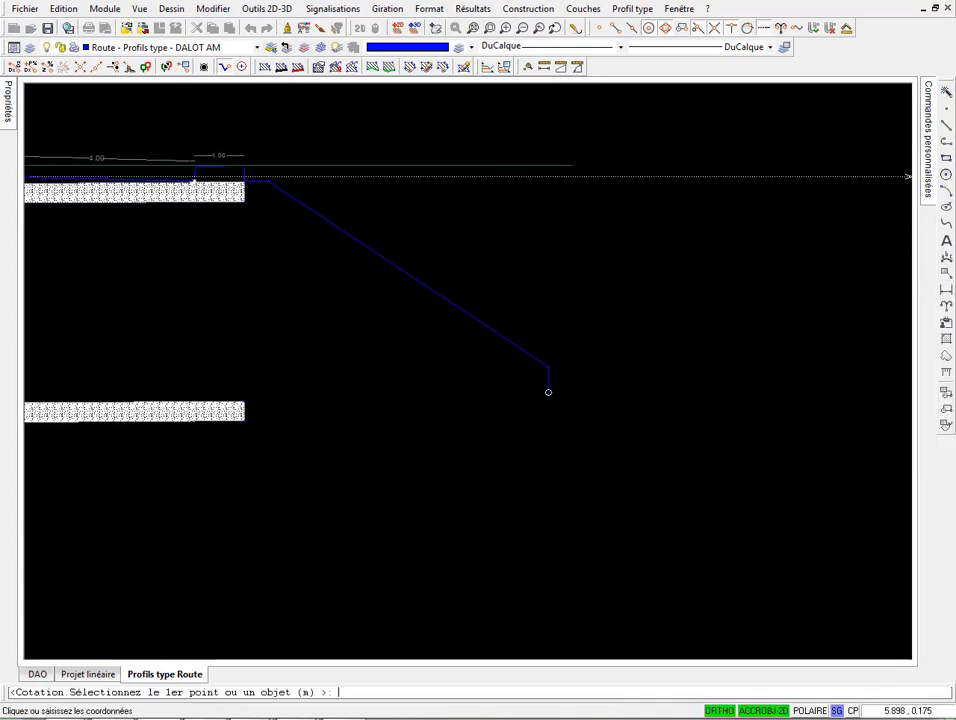
click(247, 189)
click(549, 372)
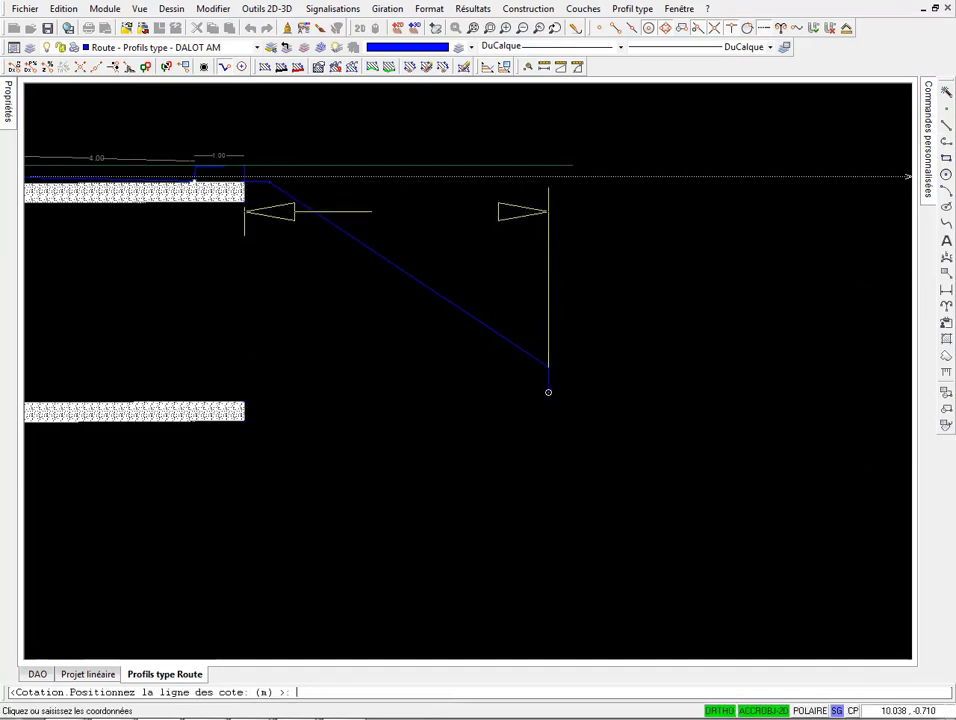
key(Escape)
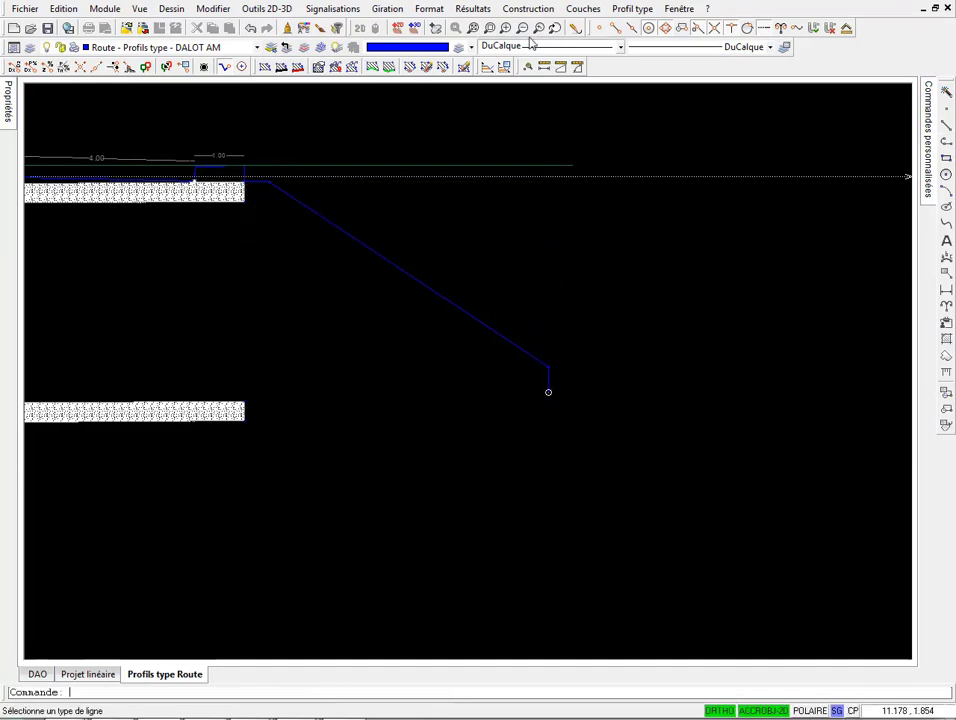
Step: Turn off the project-line entry mode
click(514, 10)
click(226, 67)
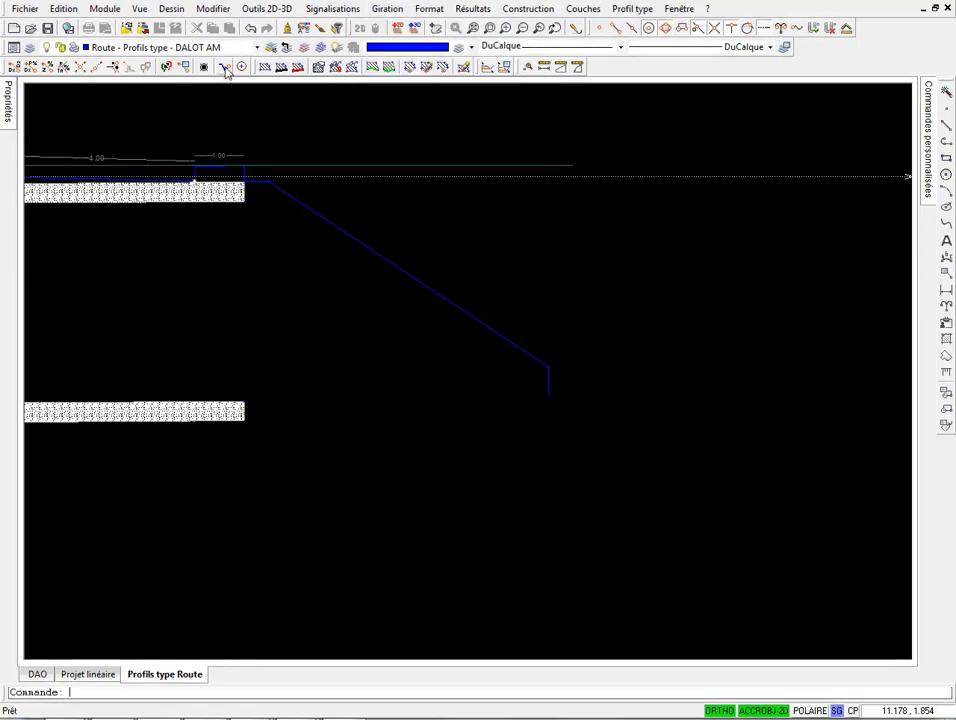
click(528, 9)
click(560, 76)
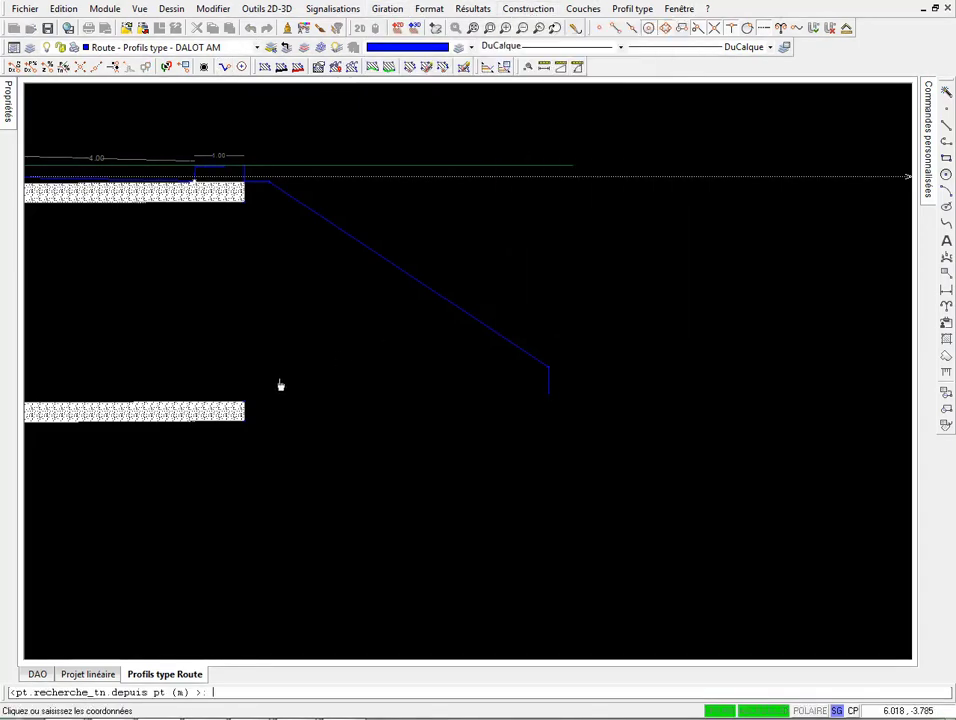
click(280, 406)
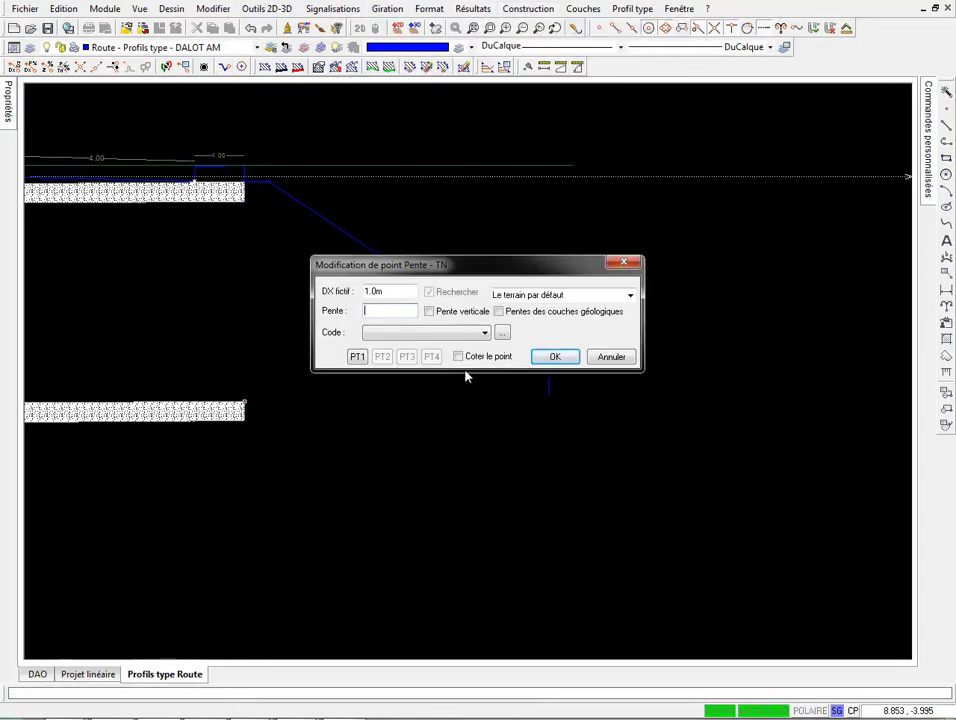
text(0.5)
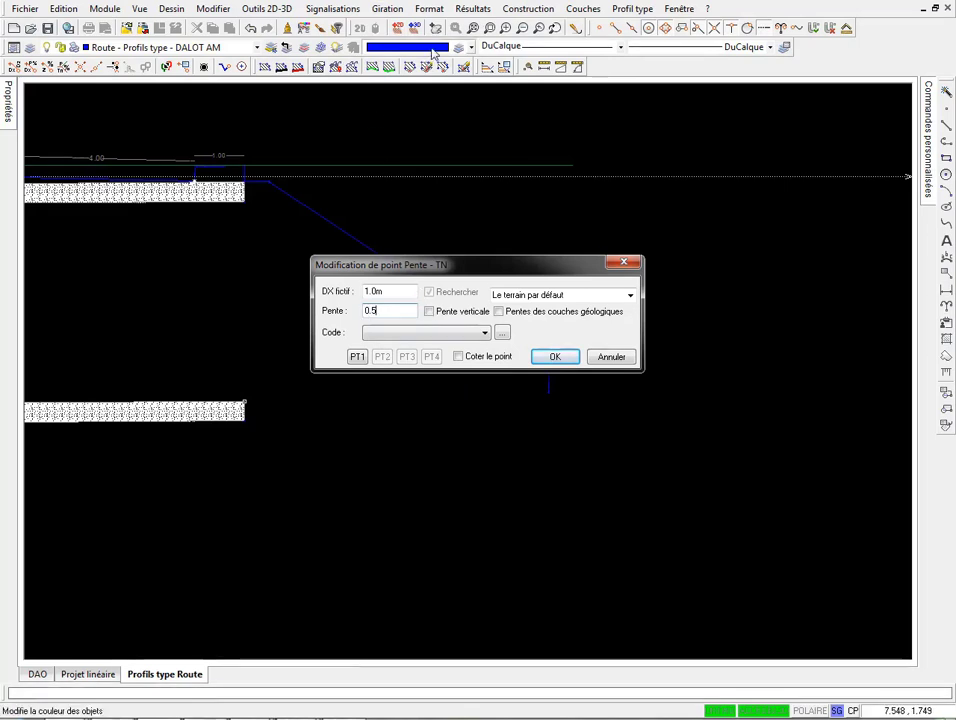
key(Return)
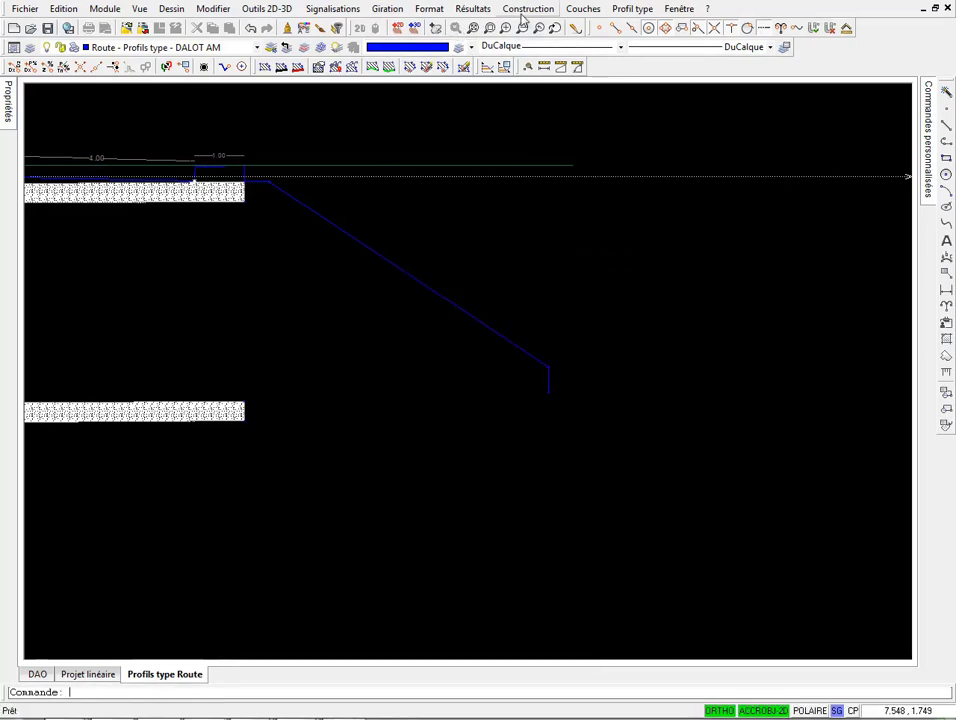
Step: Place a DX-slope point from the lower slab's upper outer corner with DX 6.1 m and a slope of 0.5%
click(528, 9)
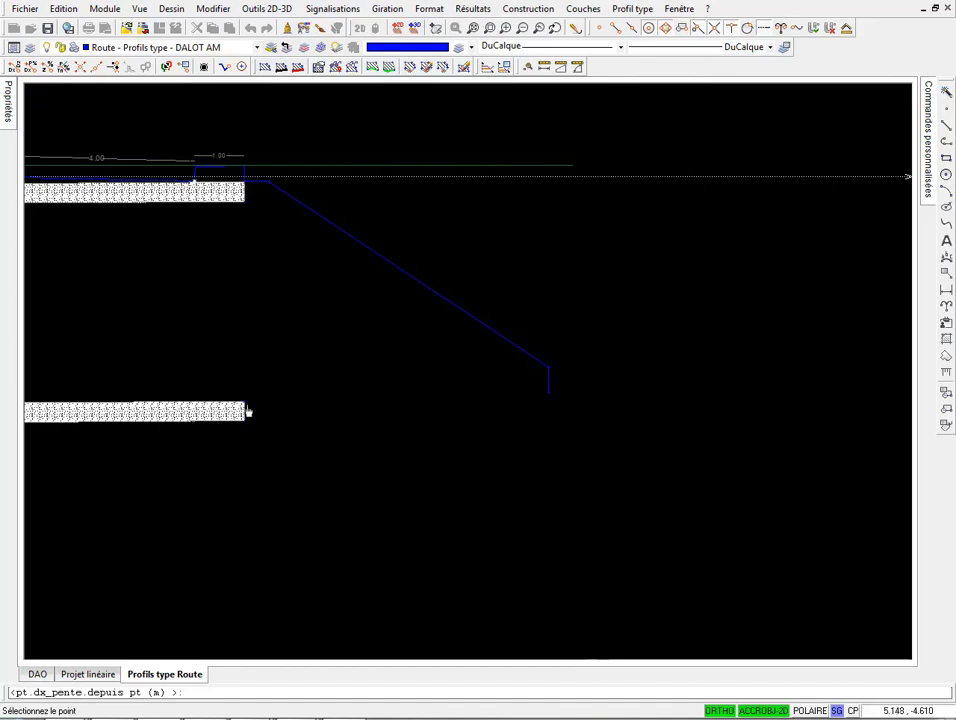
click(245, 411)
text(6.1m)
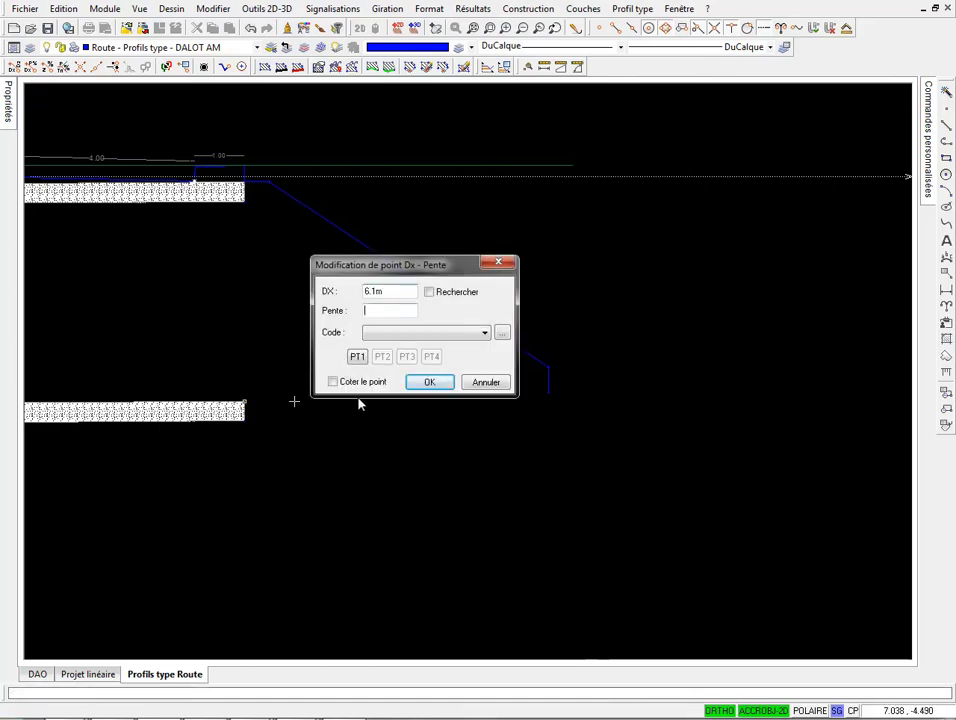
click(431, 381)
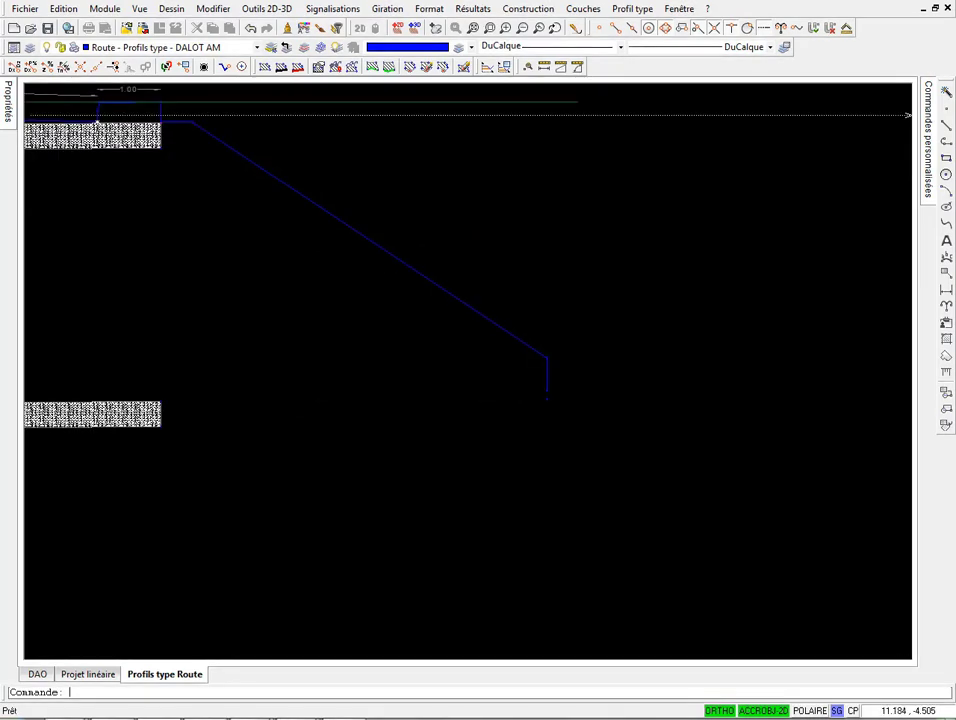
Step: Review the DX and slope settings of the point placed beside the lower slab
key(Tab)
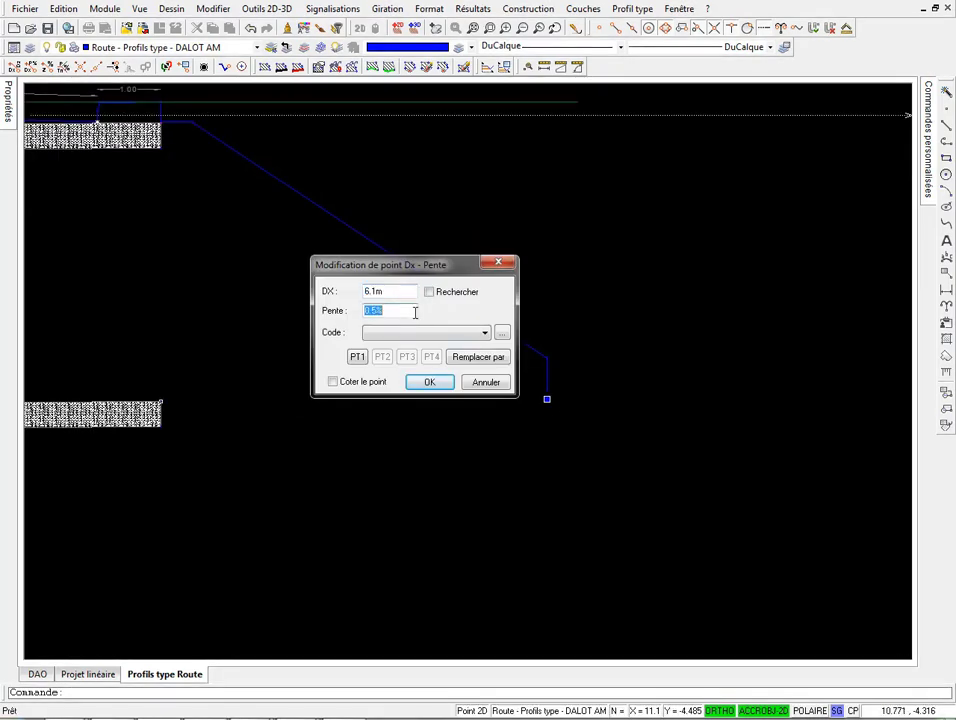
key(shift+Tab)
click(429, 383)
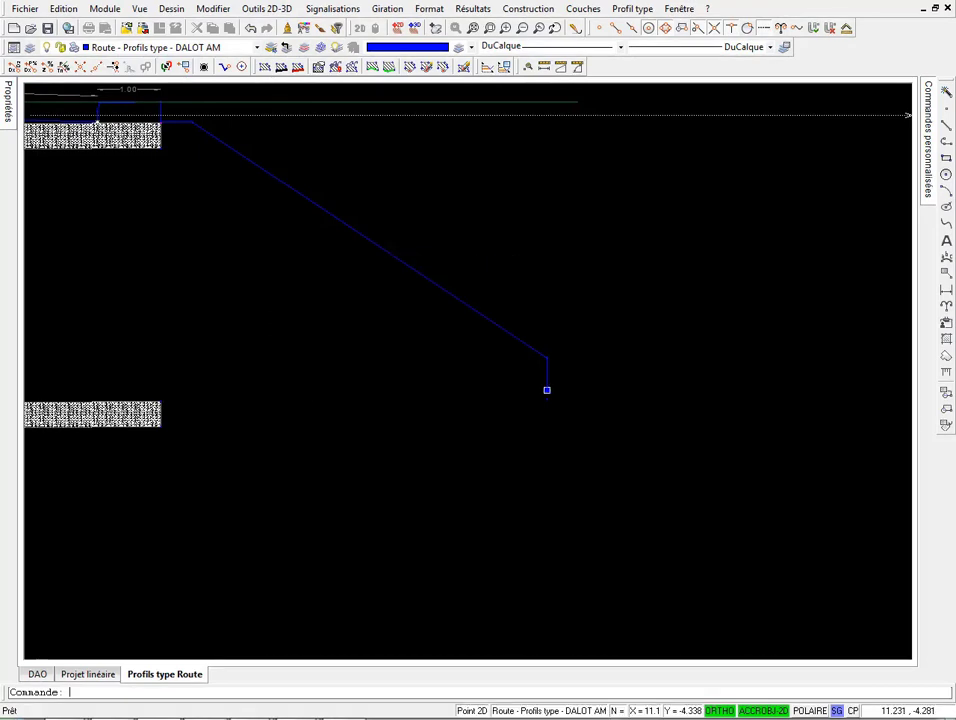
double_click(549, 400)
key(Escape)
key(Escape)
Step: Delete the embankment line's shoulder point, slope foot point and the end point below it
scroll(235, 225, down, 1)
scroll(222, 216, down, 1)
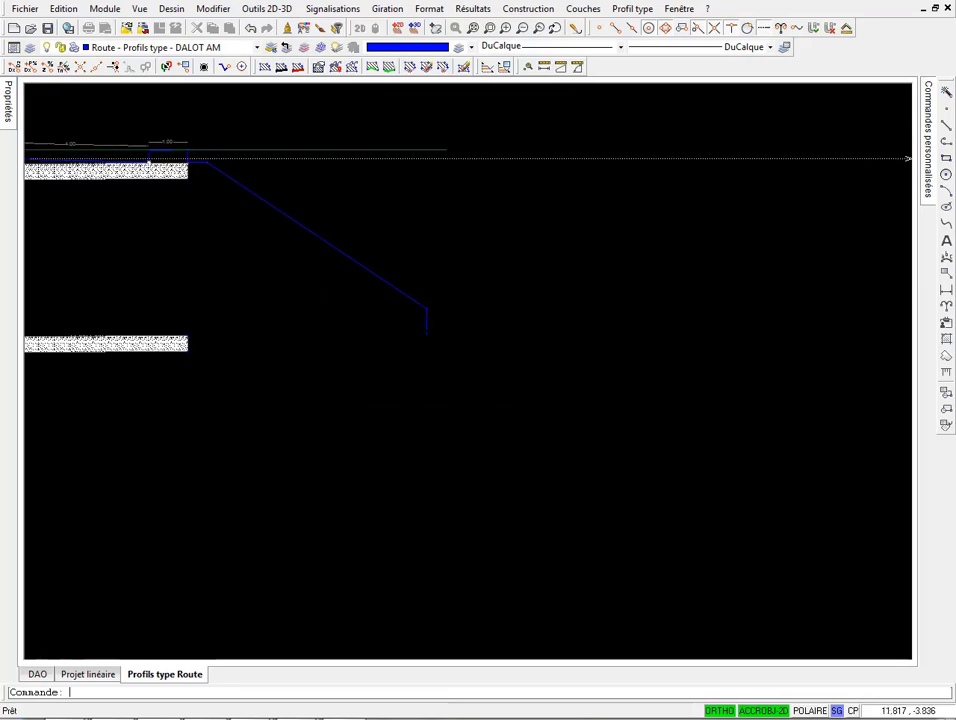
scroll(429, 312, up, 2)
scroll(436, 314, down, 3)
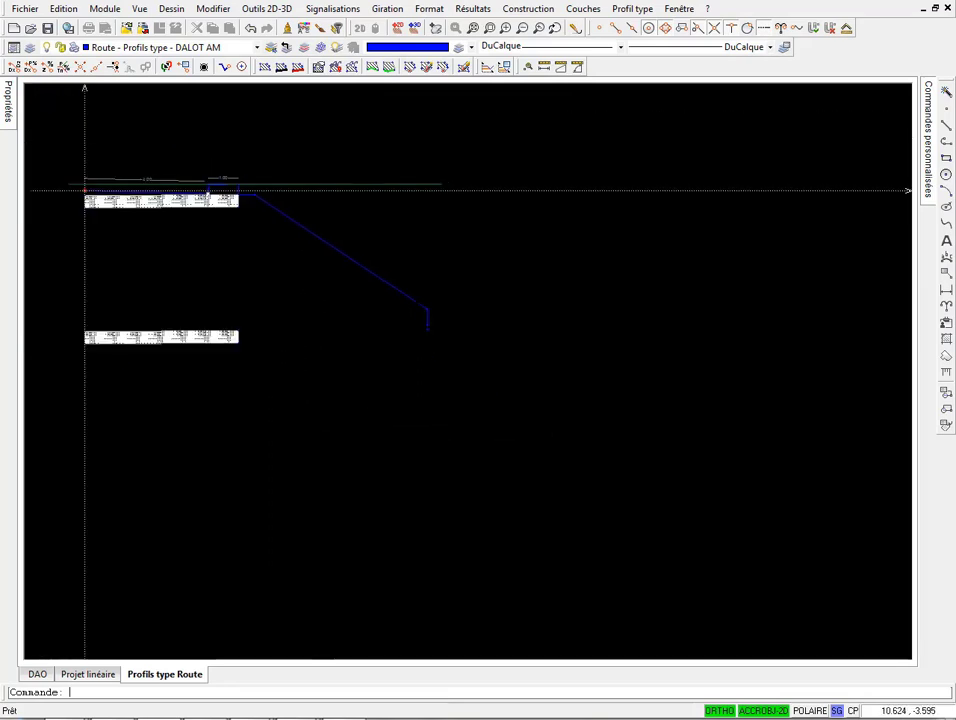
scroll(410, 307, up, 2)
scroll(461, 306, down, 1)
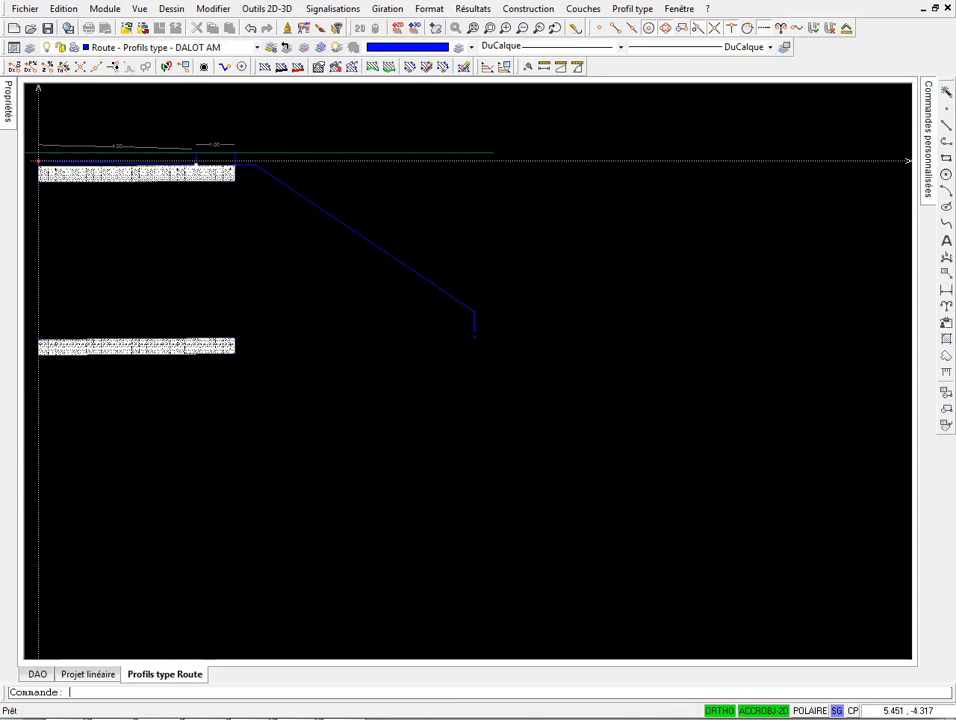
click(255, 164)
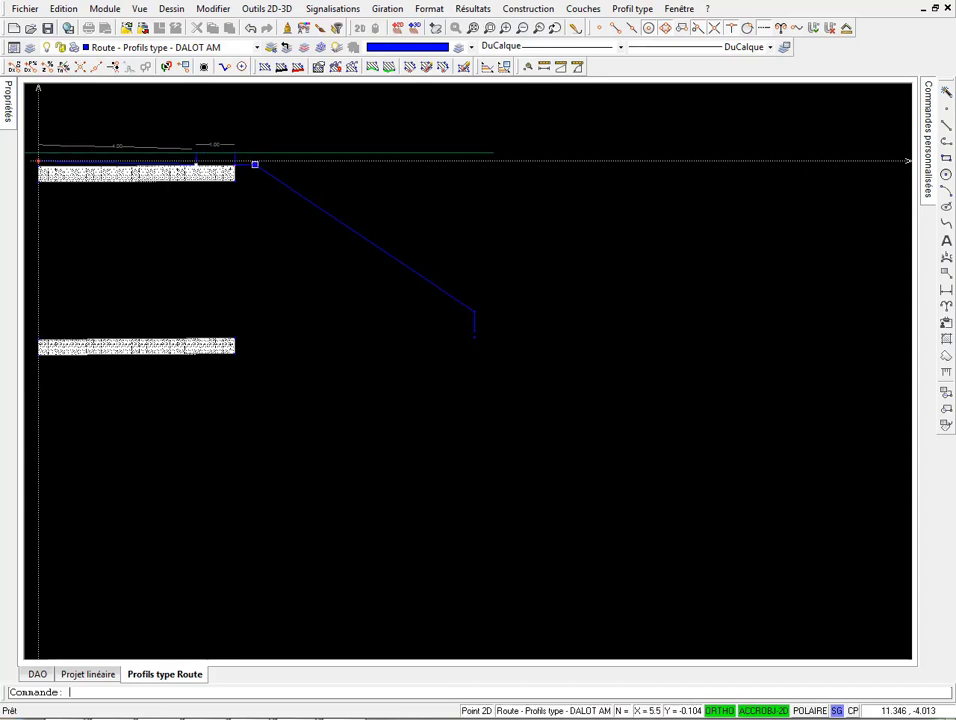
click(474, 312)
click(474, 331)
key(Delete)
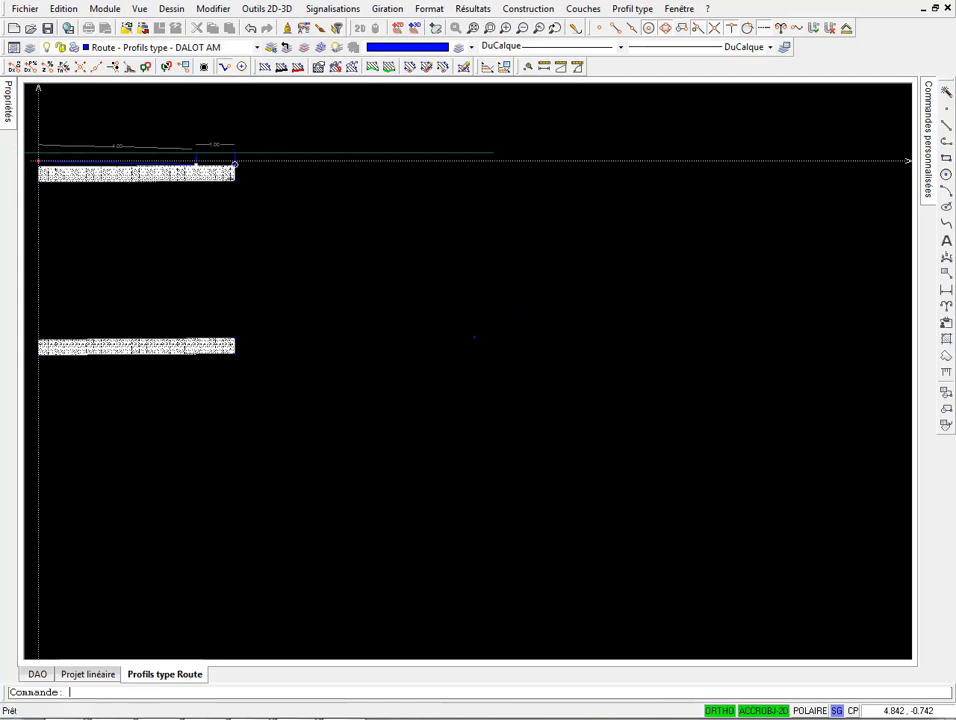
Step: Dismiss the exception message and save the project
double_click(399, 354)
click(430, 381)
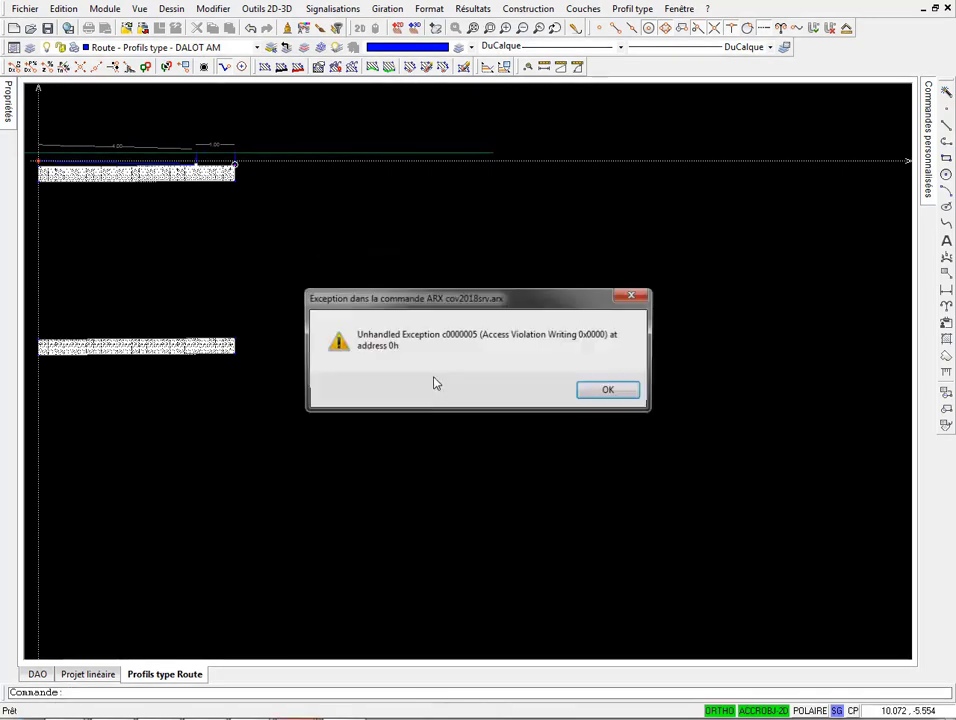
click(600, 389)
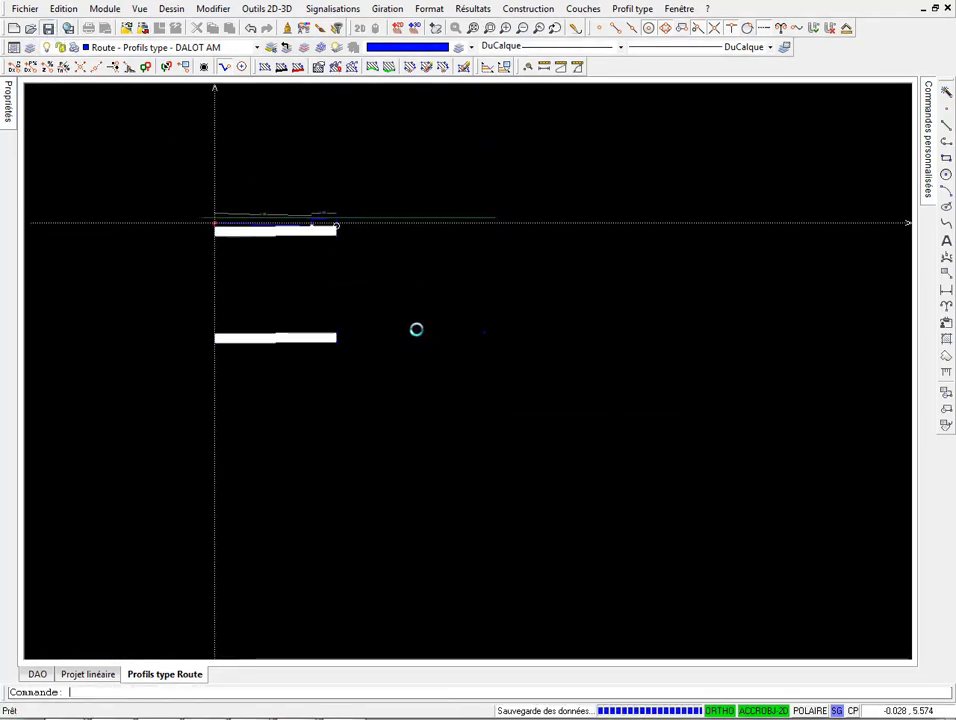
scroll(463, 334, up, 1)
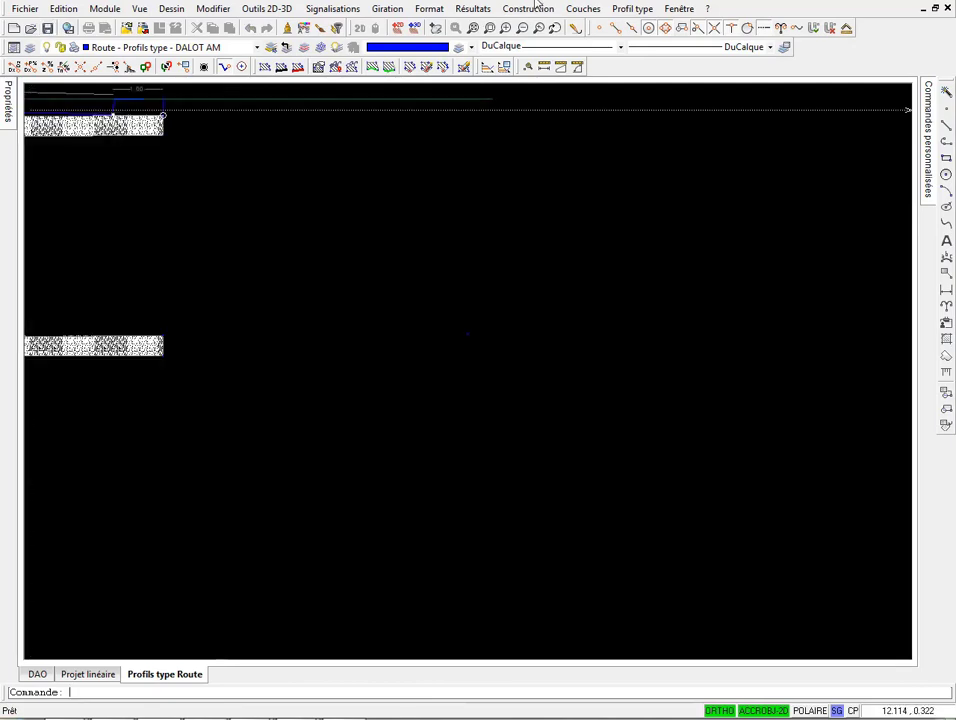
click(541, 9)
click(536, 94)
click(212, 115)
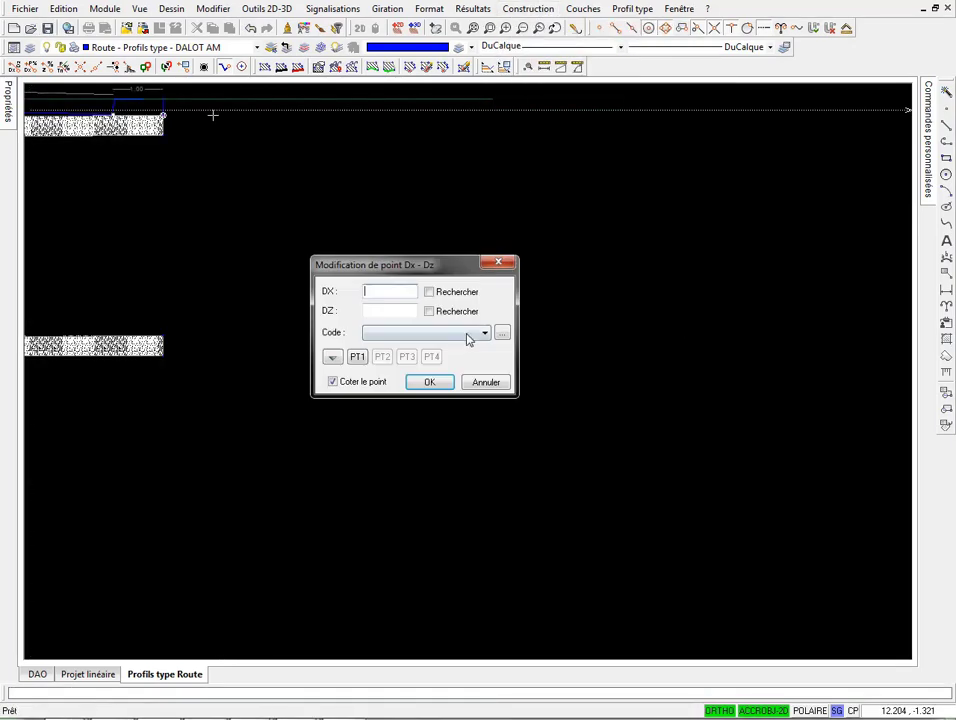
key(Escape)
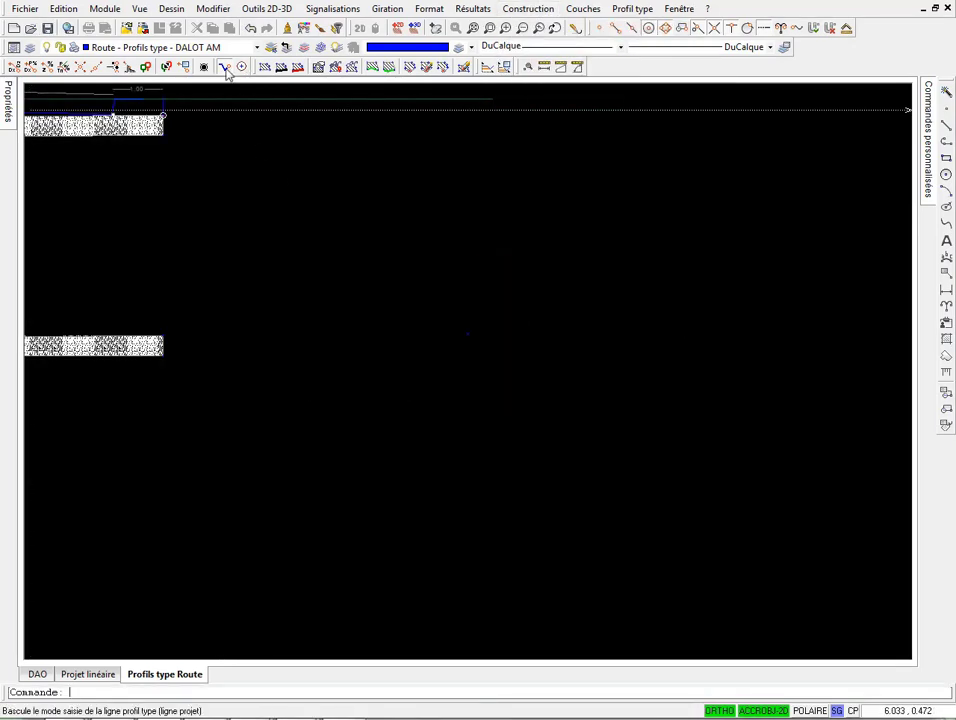
Step: Turn off project-line entry and place a point at DX 0 m and DZ 0.5 m from the isolated point beside the lower slab
click(541, 9)
click(548, 26)
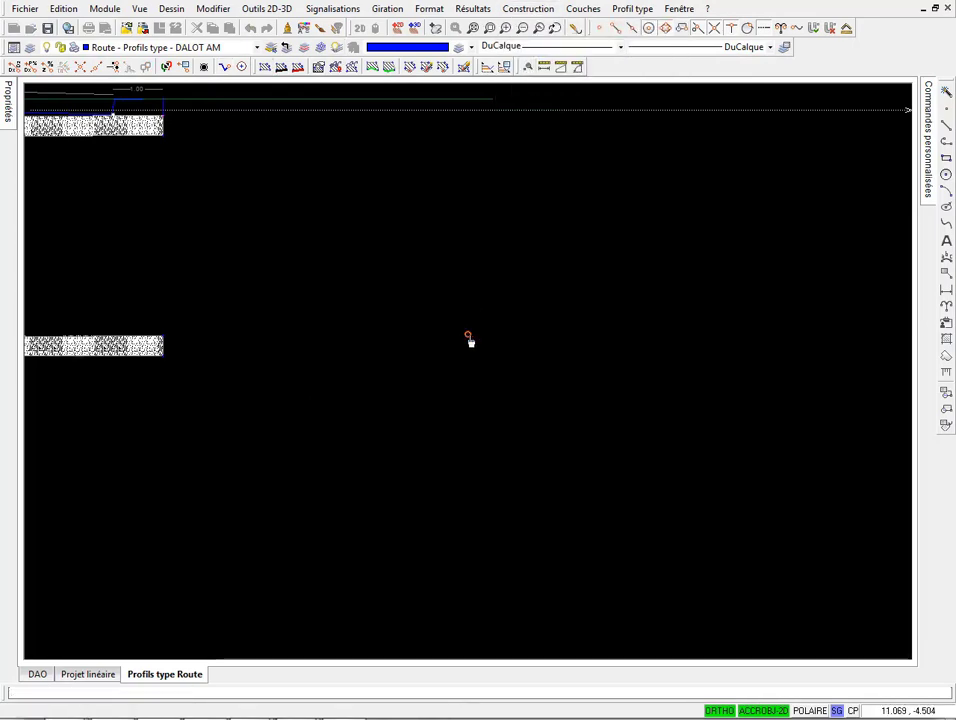
click(469, 337)
text(0)
key(Tab)
text(0)
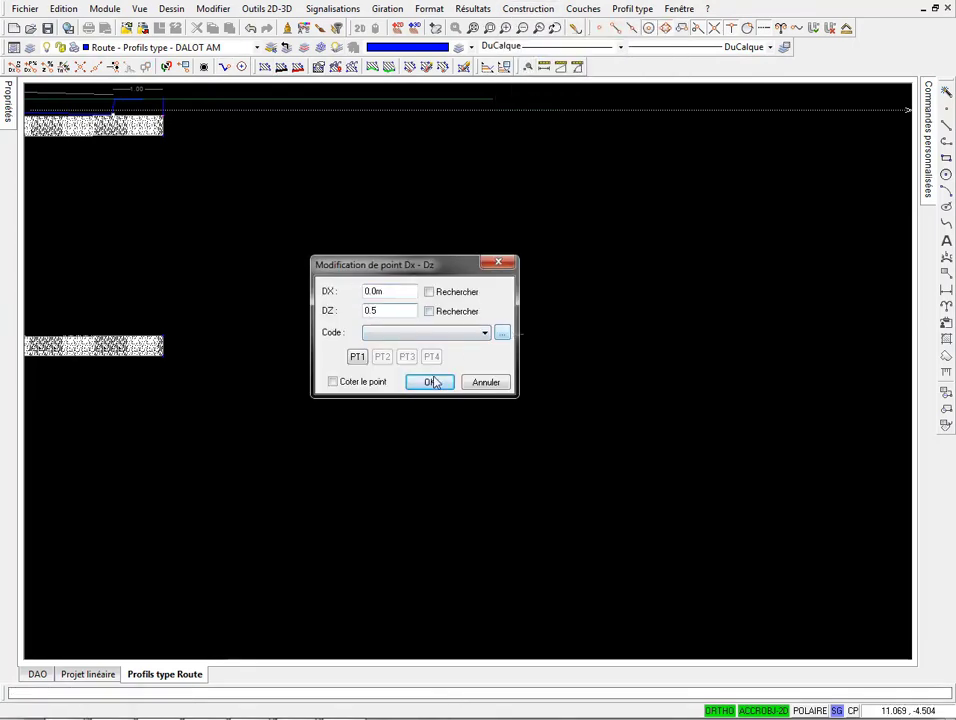
click(432, 382)
middle_drag(470, 320, 515, 362)
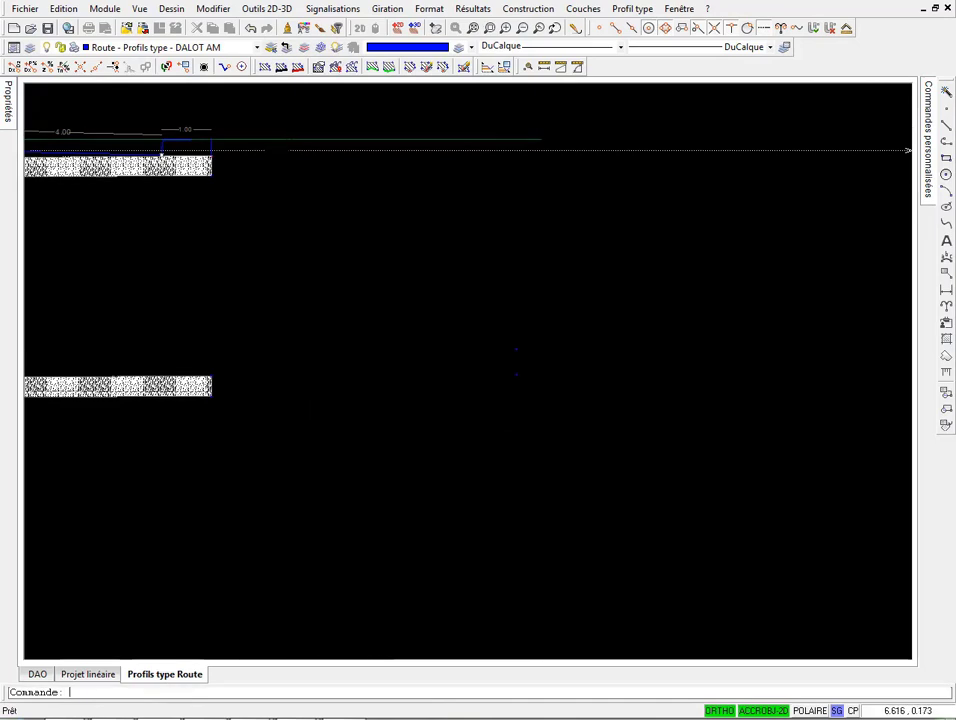
Step: Turn on project-line entry and place a dimensioned shoulder point at DX 0.5 m and DZ 0 m from the upper slab's top outer corner
right_click(221, 165)
click(223, 68)
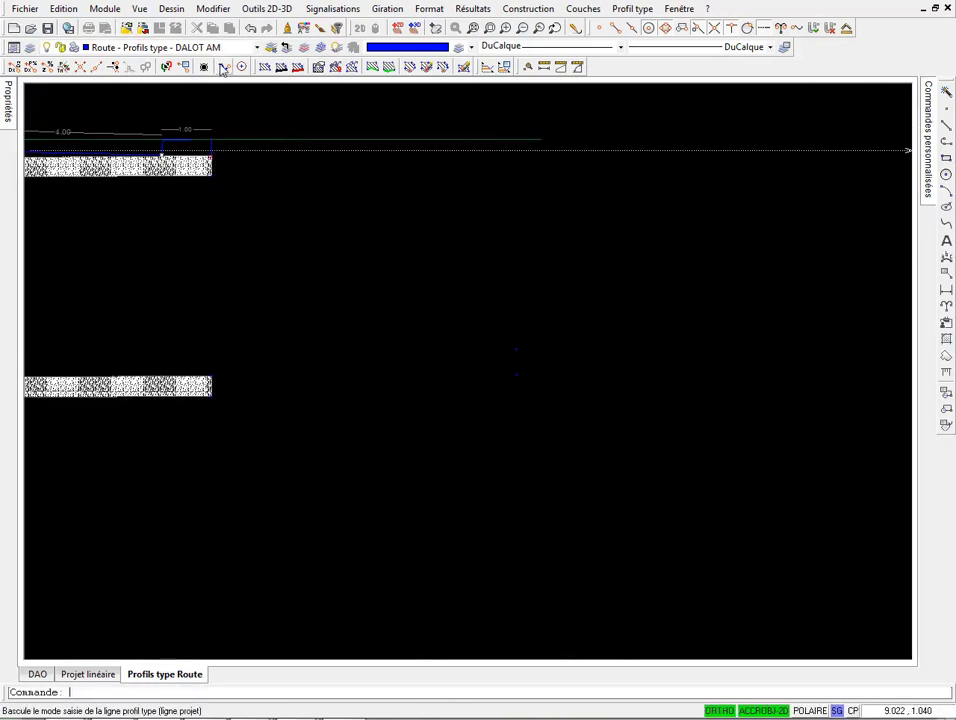
click(526, 9)
click(533, 26)
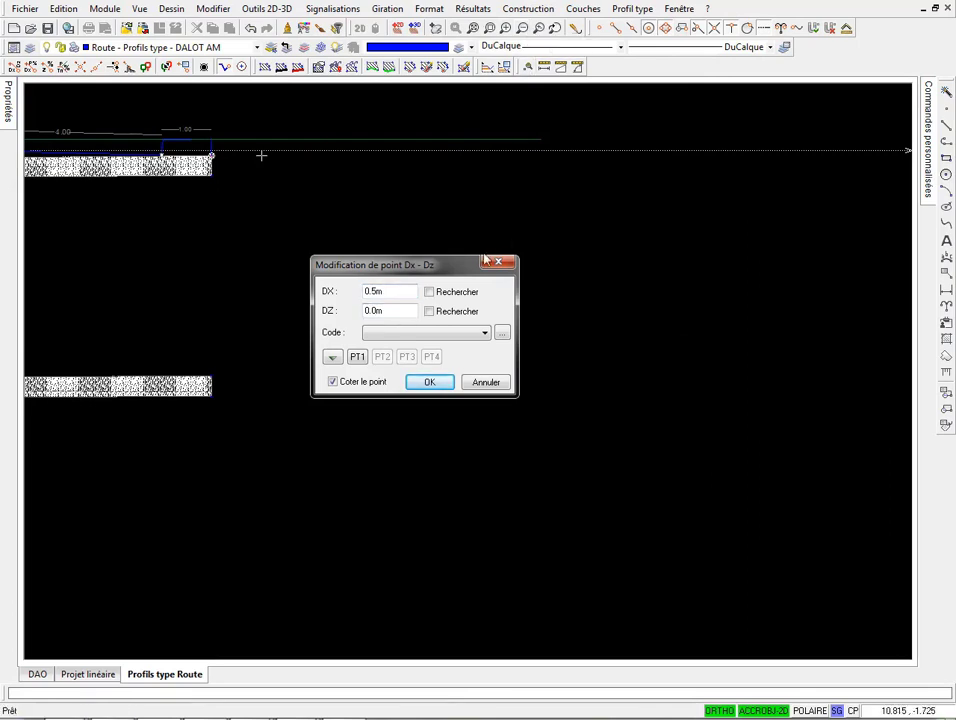
click(430, 382)
Step: Extend the project line from the shoulder down to the two existing stacked points beside the lower slab, using Rejoindre point existant
middle_drag(516, 352, 493, 382)
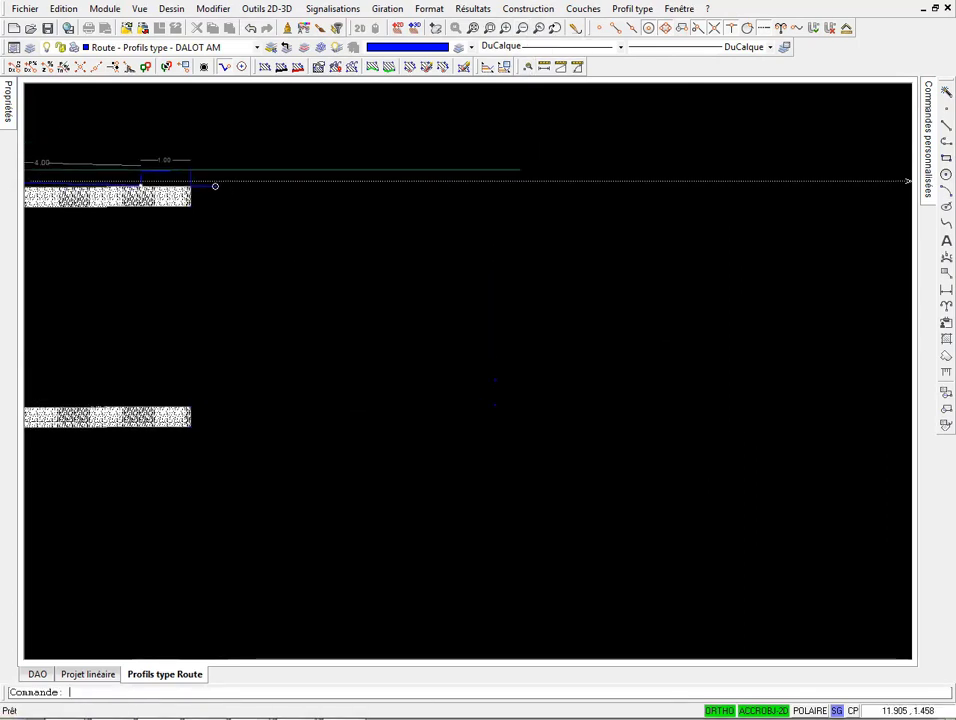
click(528, 8)
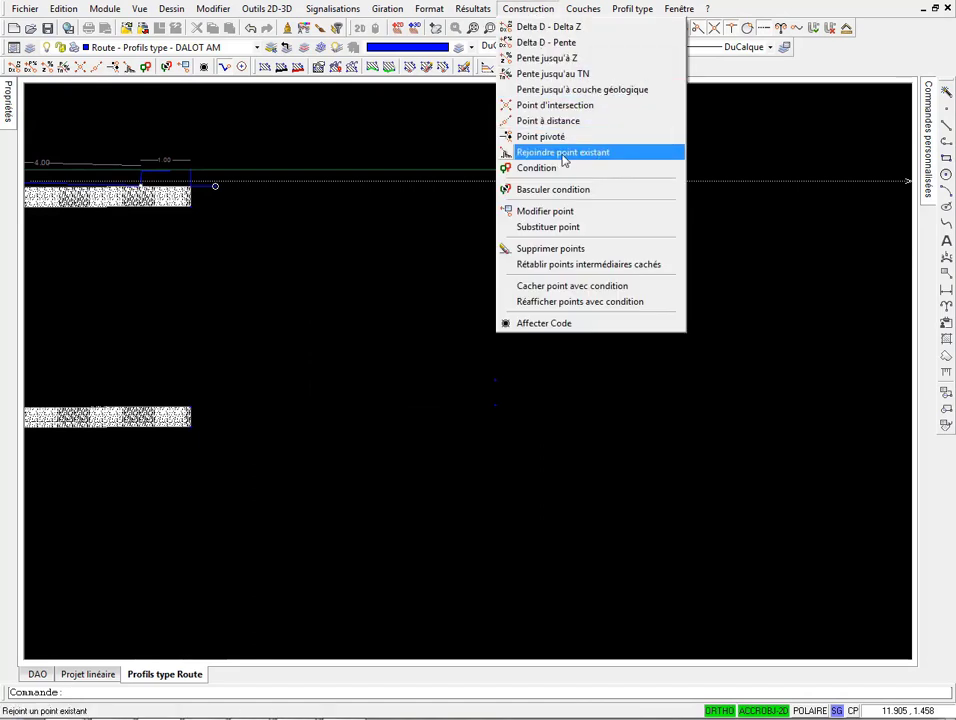
click(563, 157)
click(495, 379)
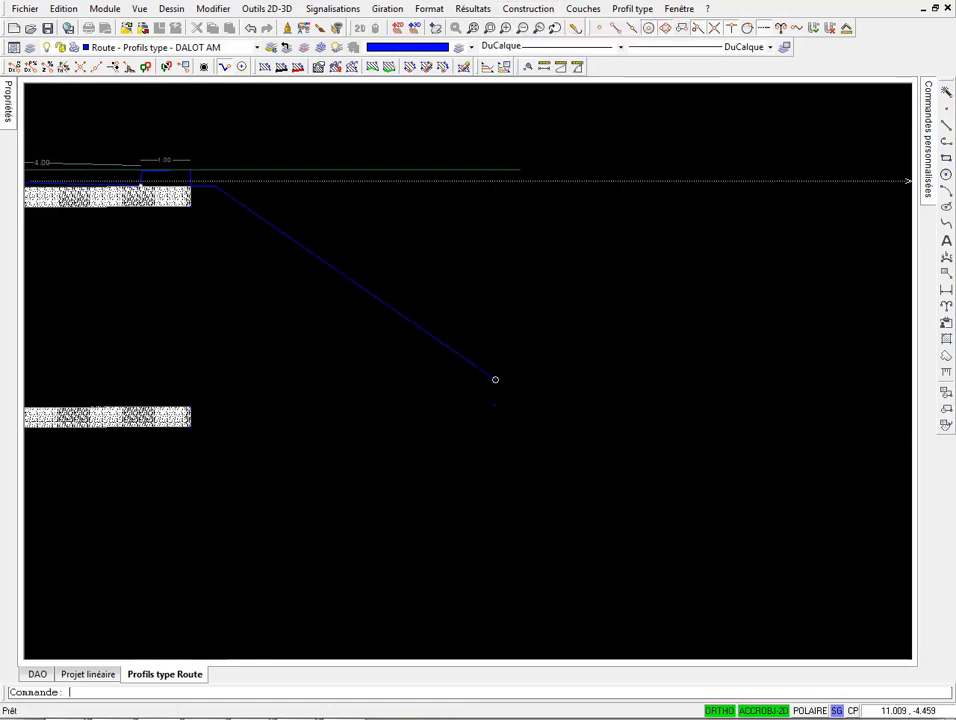
Step: Place an isolated point at DX 0 m and DZ -0.4 m from the lower end of the project line
scroll(471, 315, down, 2)
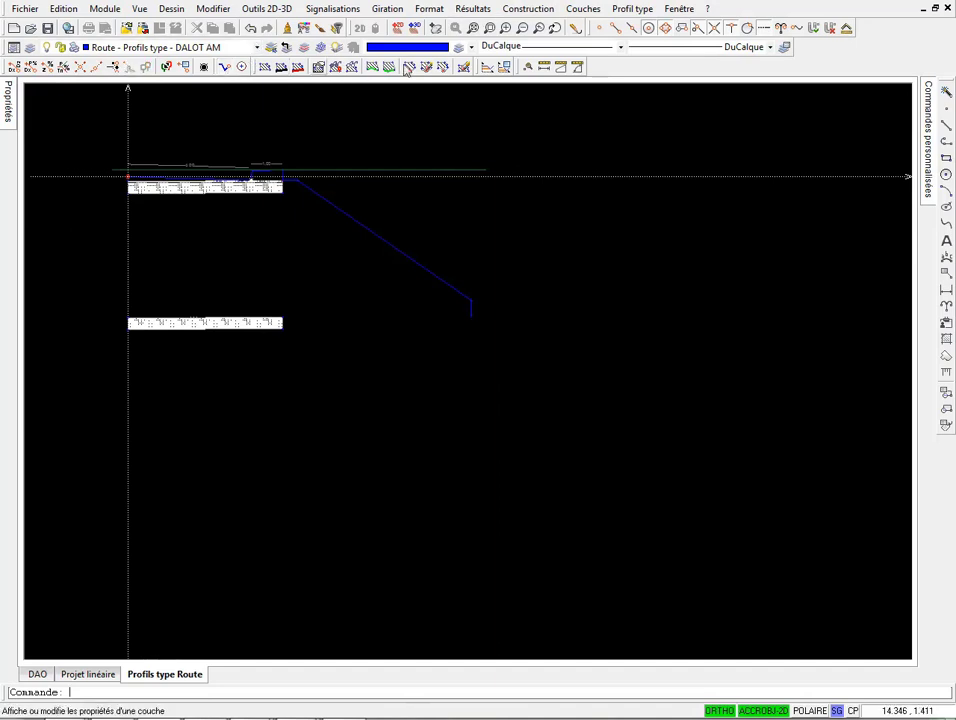
click(528, 12)
click(545, 25)
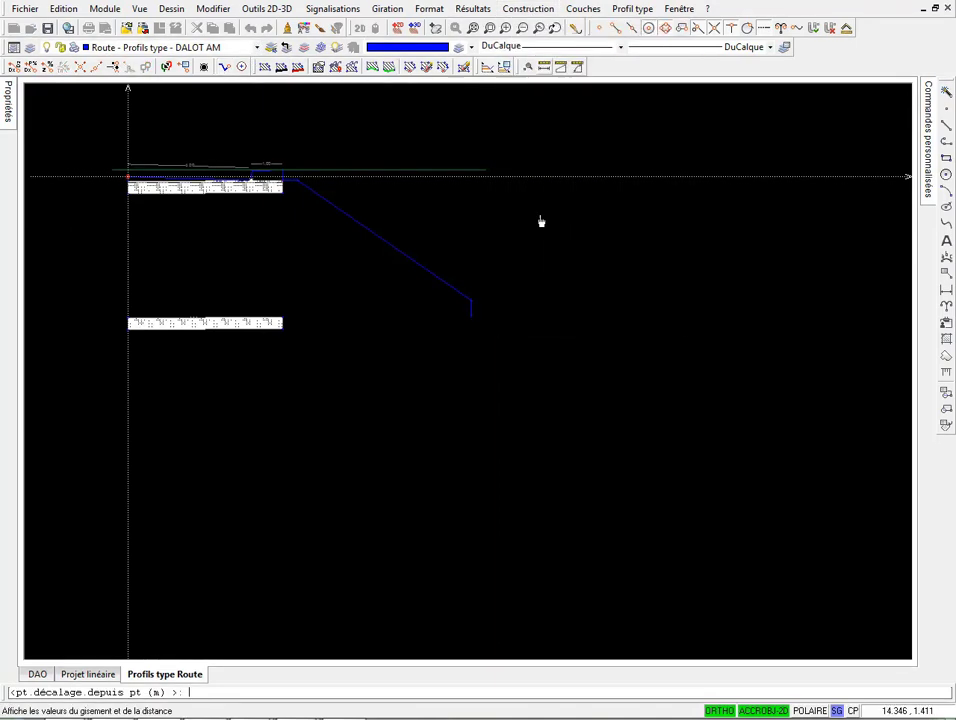
click(470, 315)
text(0)
key(Tab)
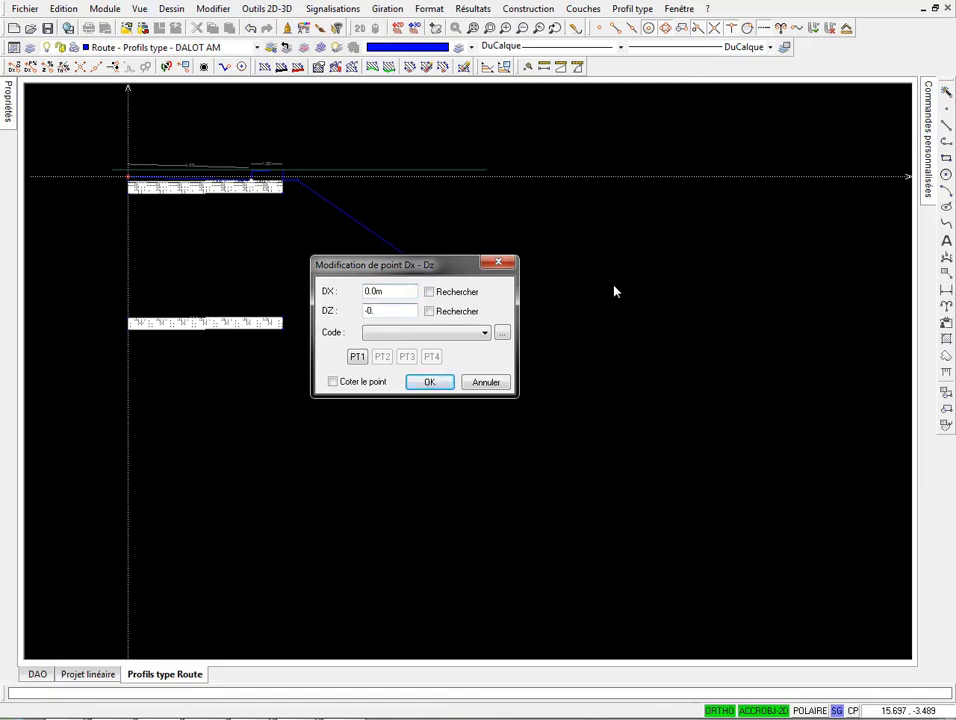
text(-0.4)
click(430, 384)
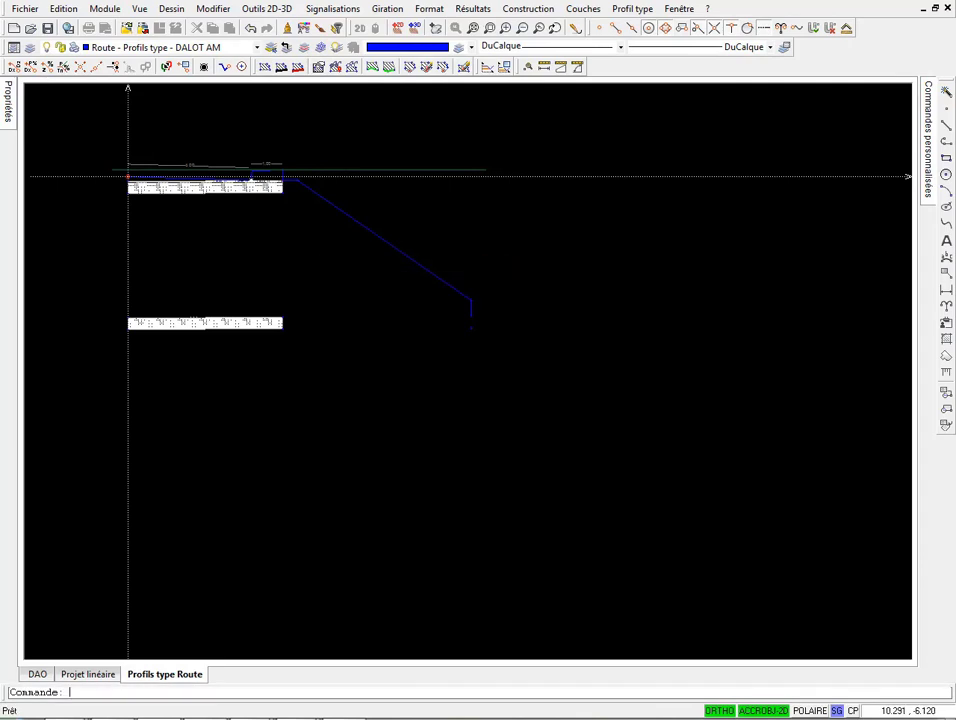
scroll(463, 328, up, 3)
middle_drag(514, 307, 715, 299)
key(Return)
click(662, 318)
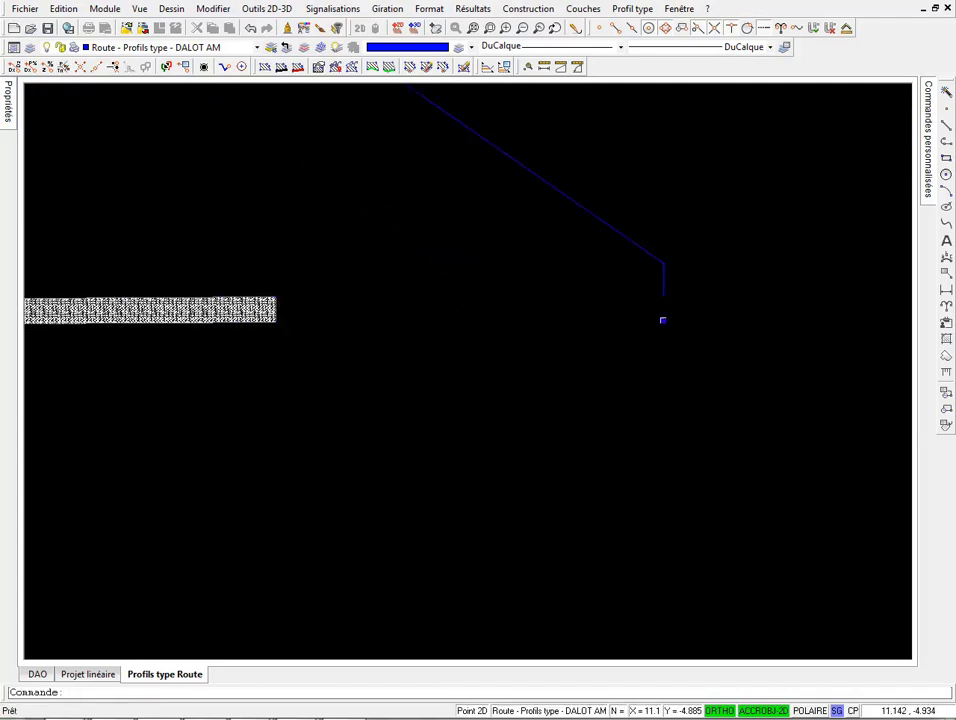
key(Escape)
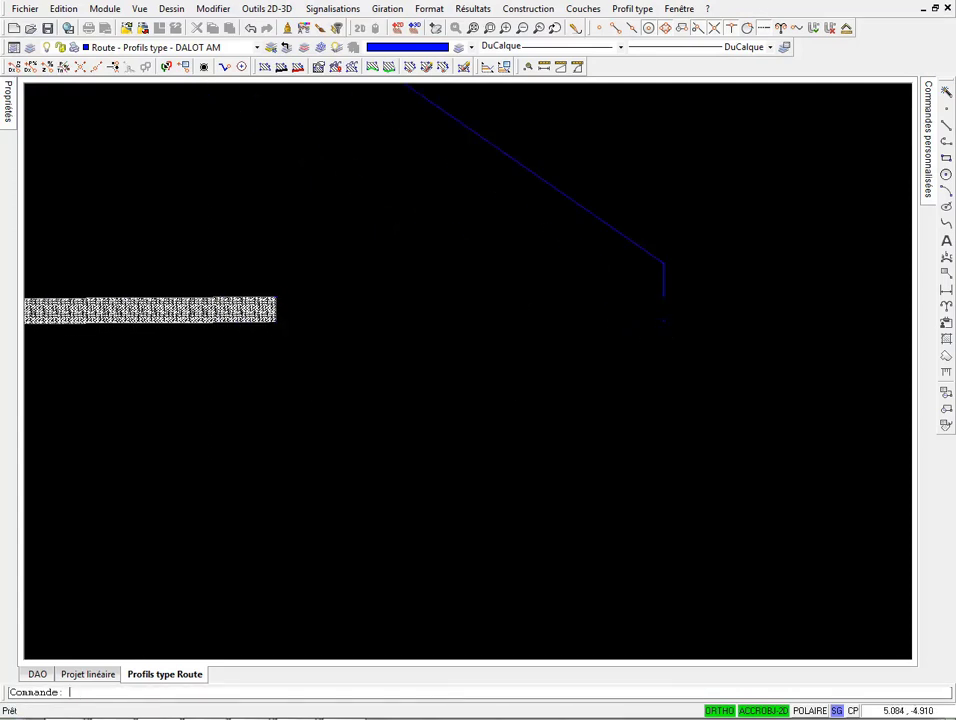
scroll(280, 320, down, 1)
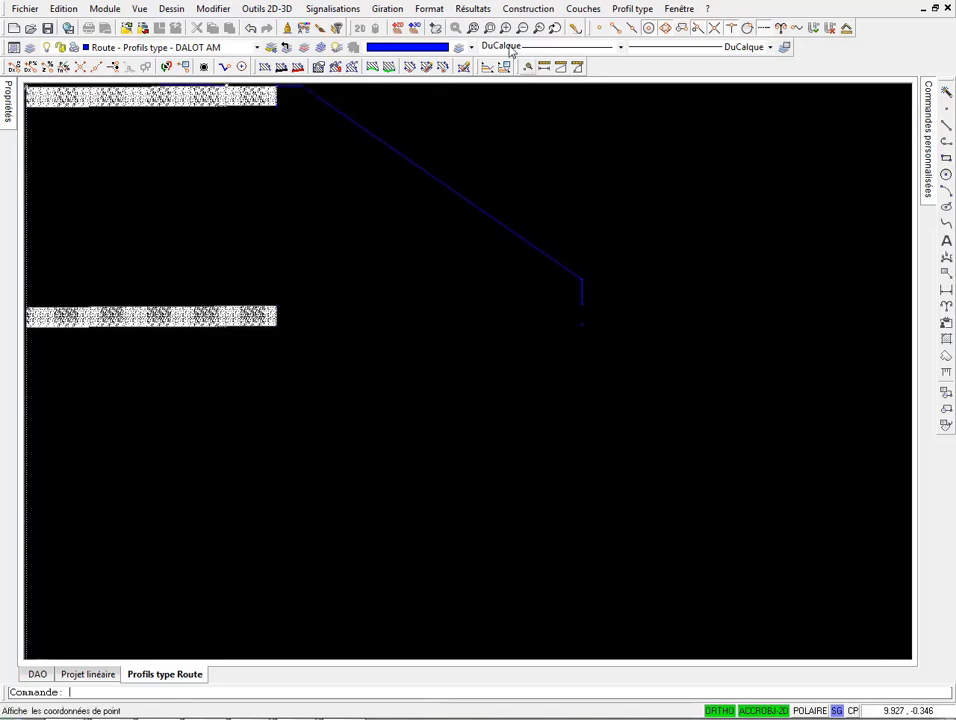
click(681, 27)
click(277, 305)
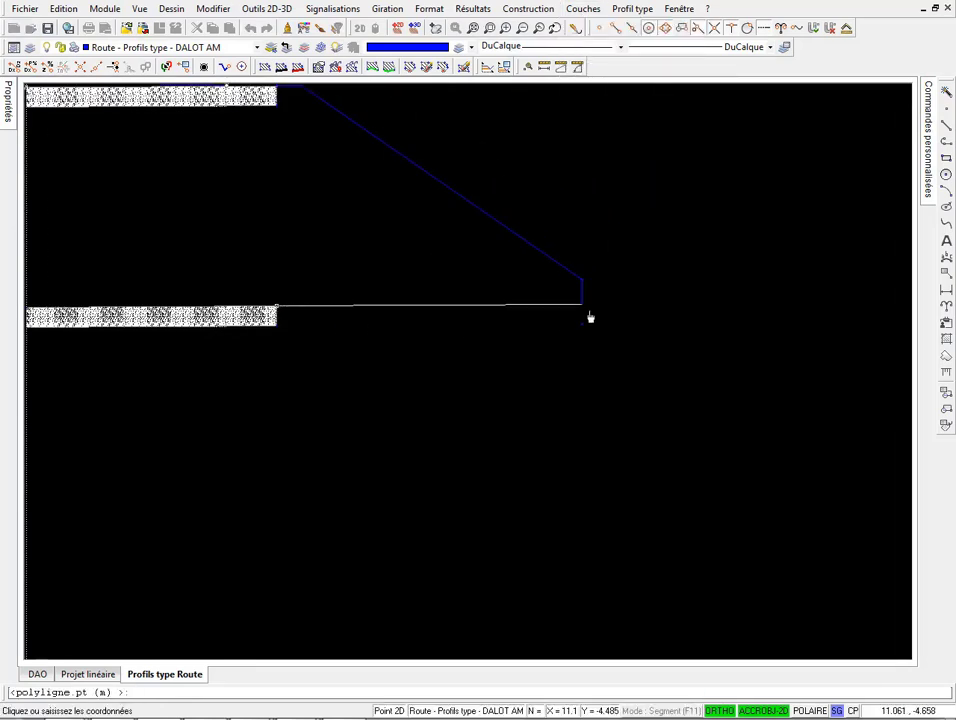
click(584, 308)
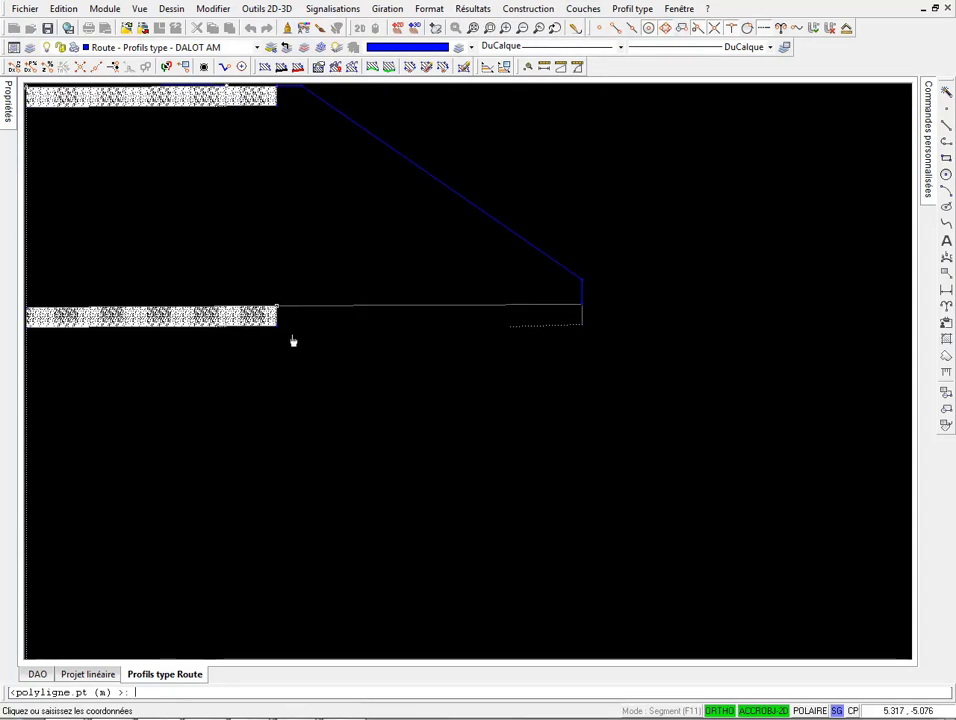
key(Escape)
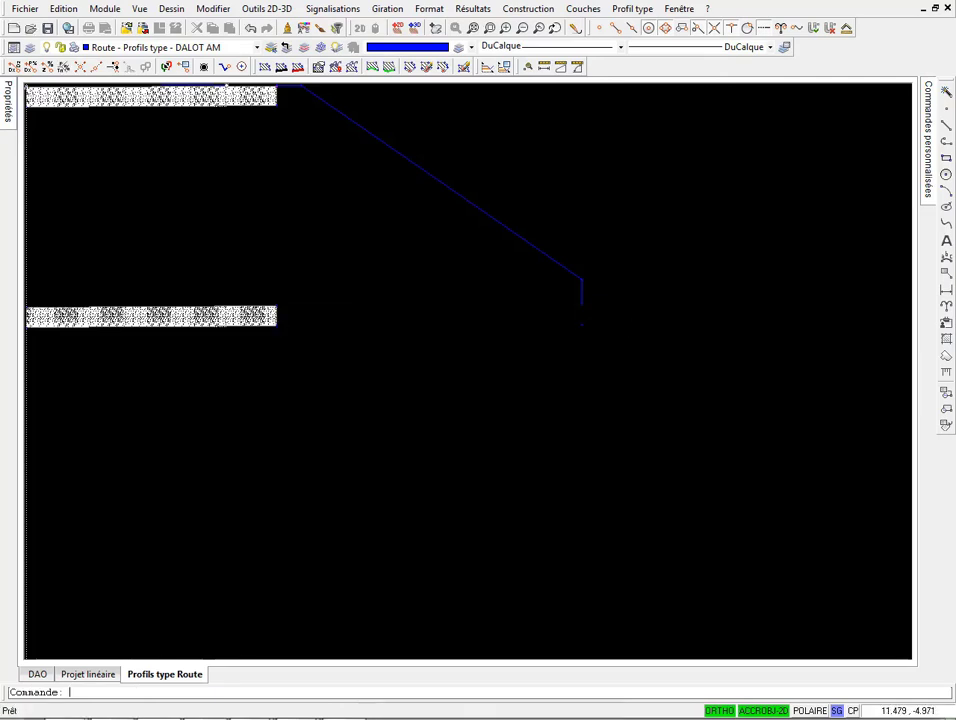
Step: Place a point at DX 0 m and DZ -1.5 m from the isolated point under the project line's end
middle_drag(610, 328, 556, 322)
click(531, 10)
click(537, 27)
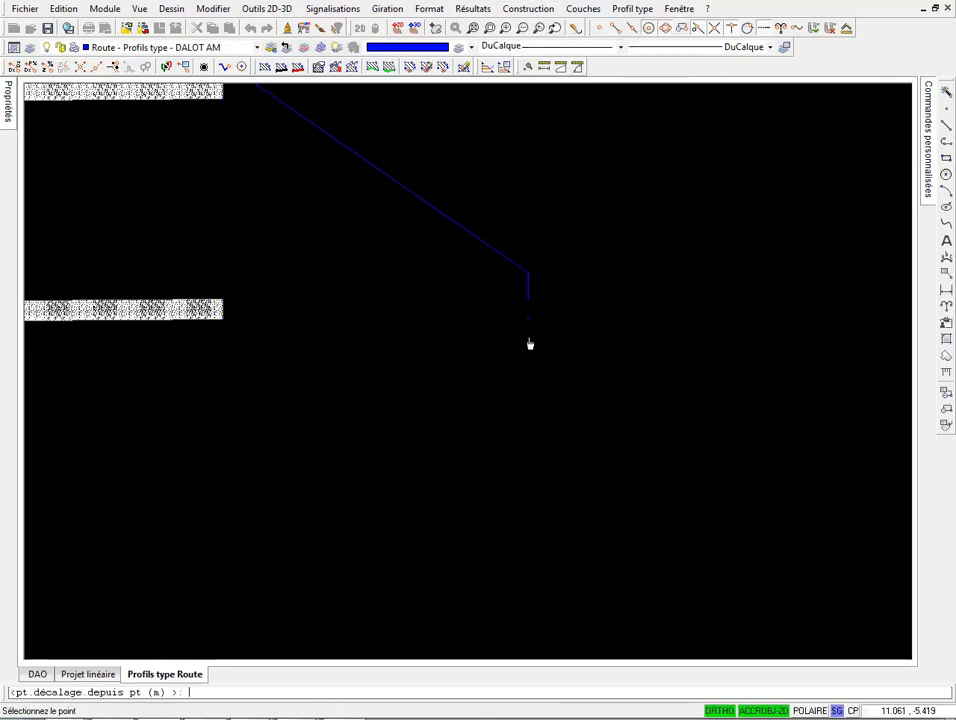
click(544, 322)
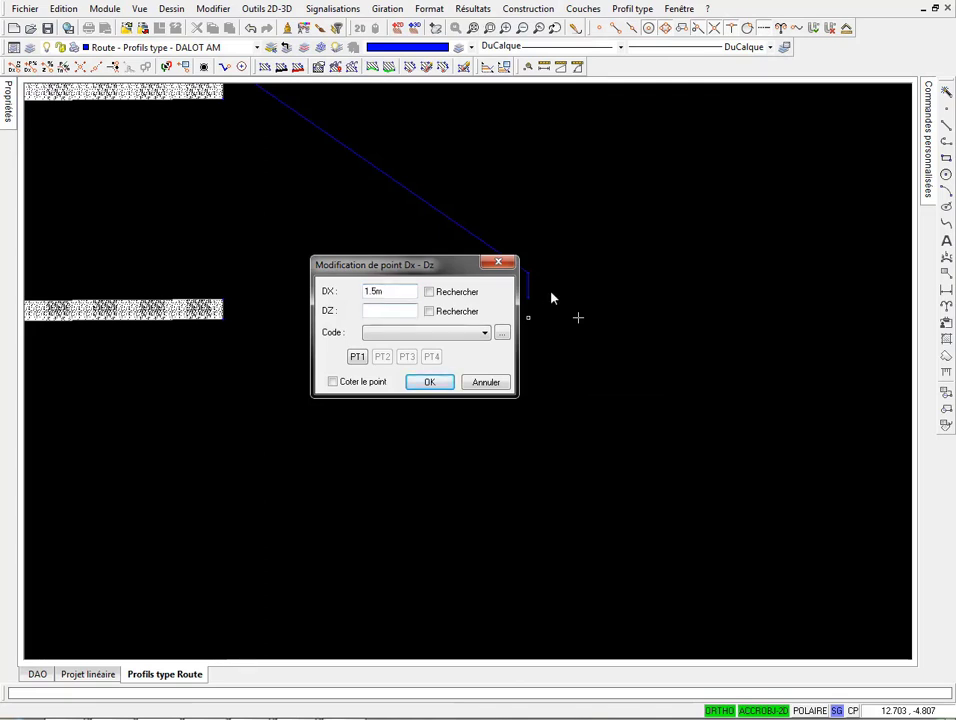
double_click(399, 290)
click(425, 384)
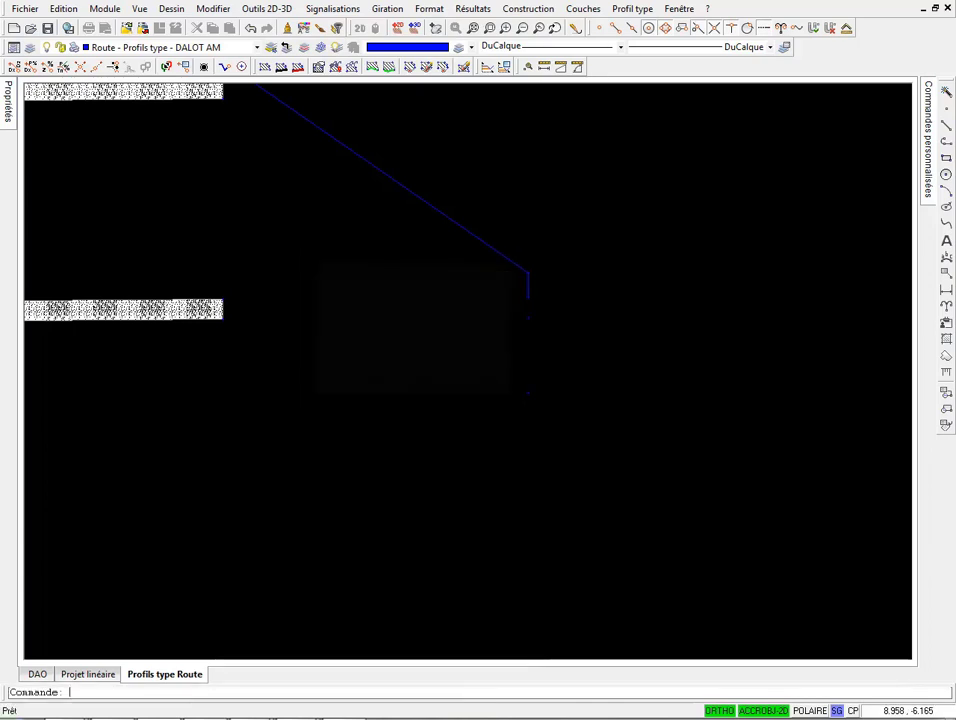
Step: Place a point at DX -0.4 m and DZ 0 m from the lowest point and another from the isolated point above it
click(577, 392)
text(-0.4m)
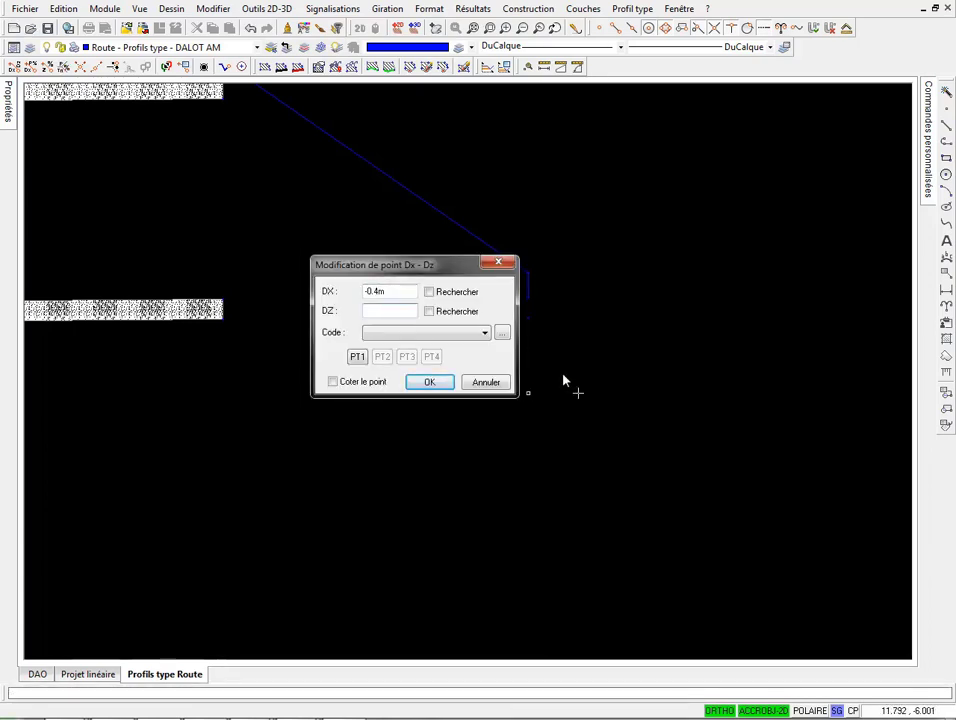
click(428, 382)
key(Return)
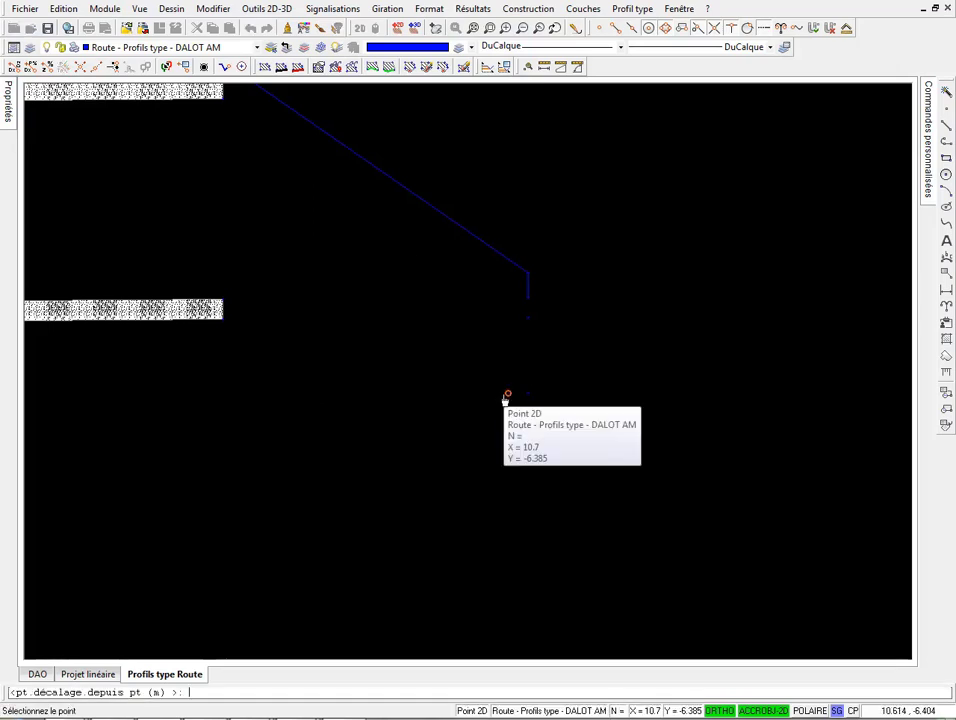
click(528, 317)
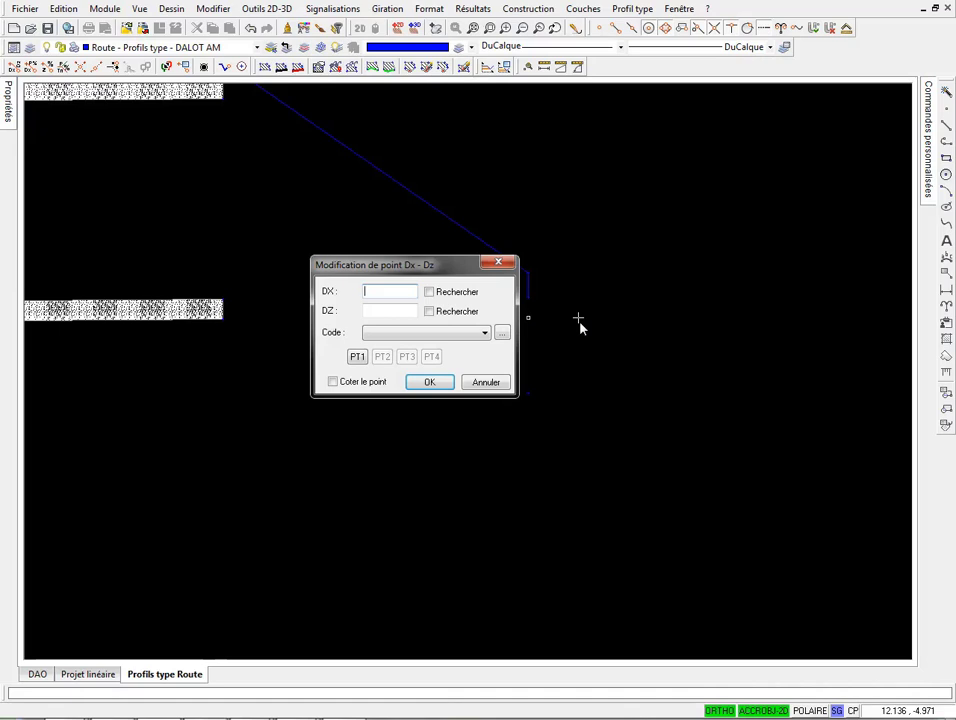
text(0.0m)
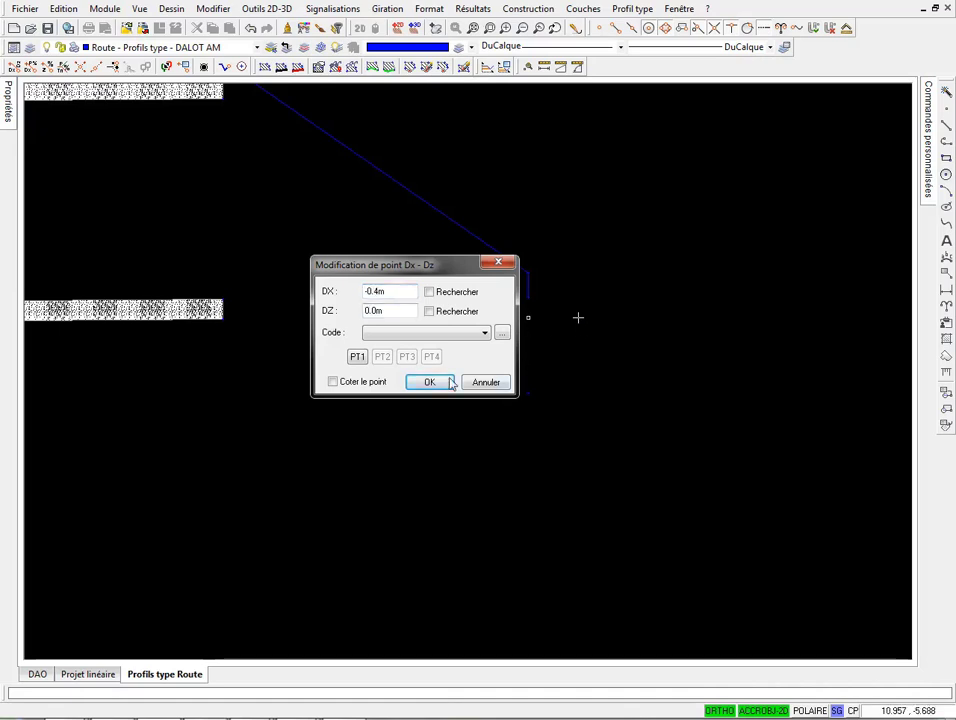
key(Return)
Step: Outline a closed layer from the lower slab's outer end to the project line's end, including the downward cutoff between the new points
click(582, 8)
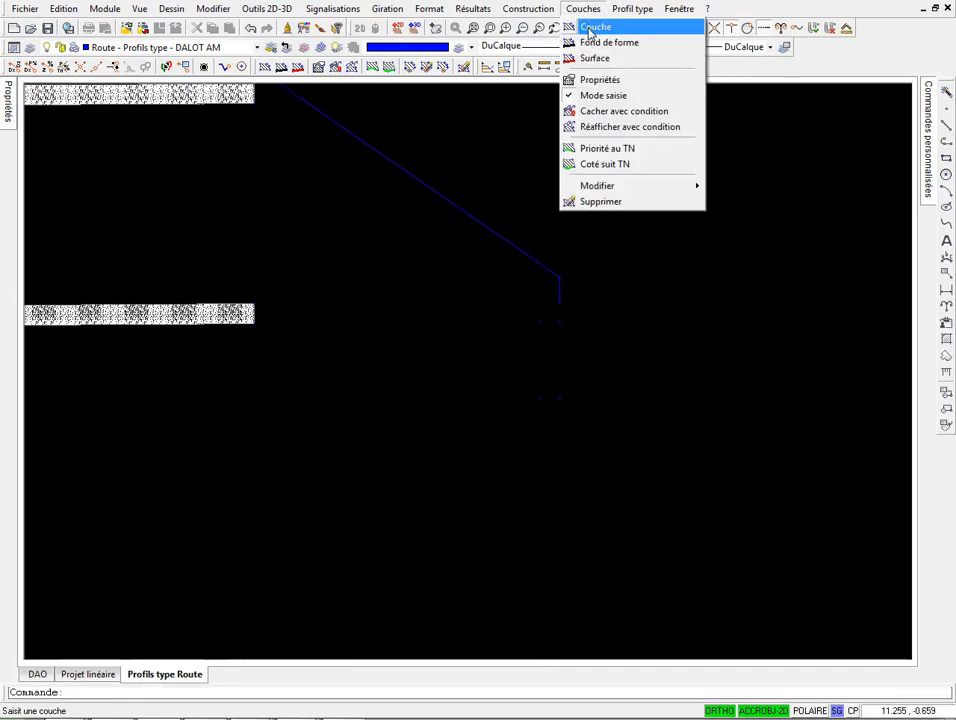
click(587, 26)
click(540, 322)
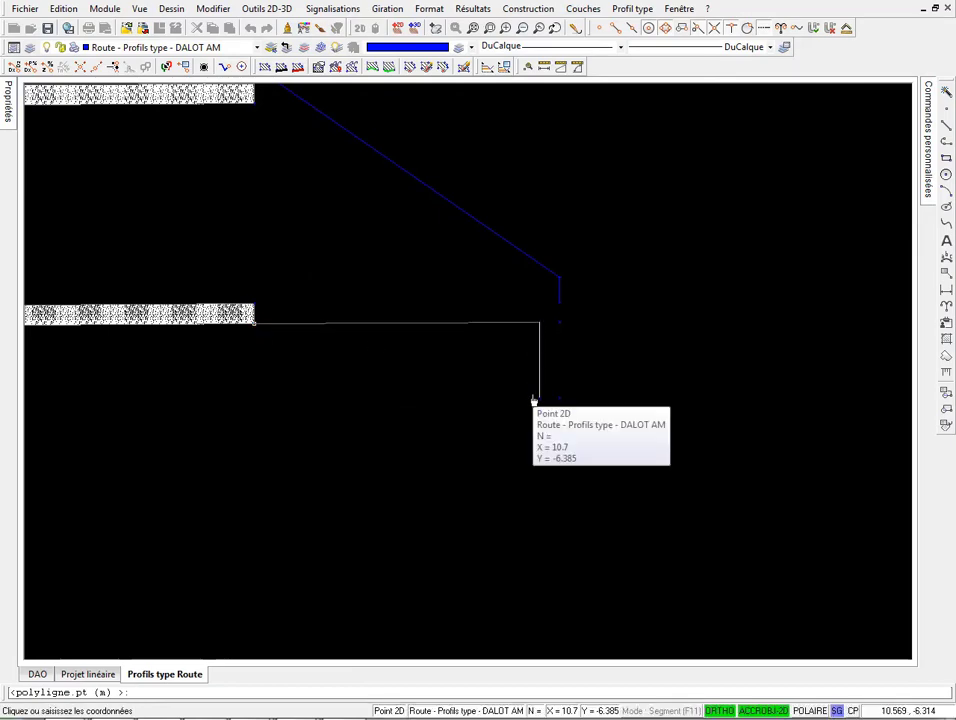
click(540, 397)
click(560, 397)
click(560, 301)
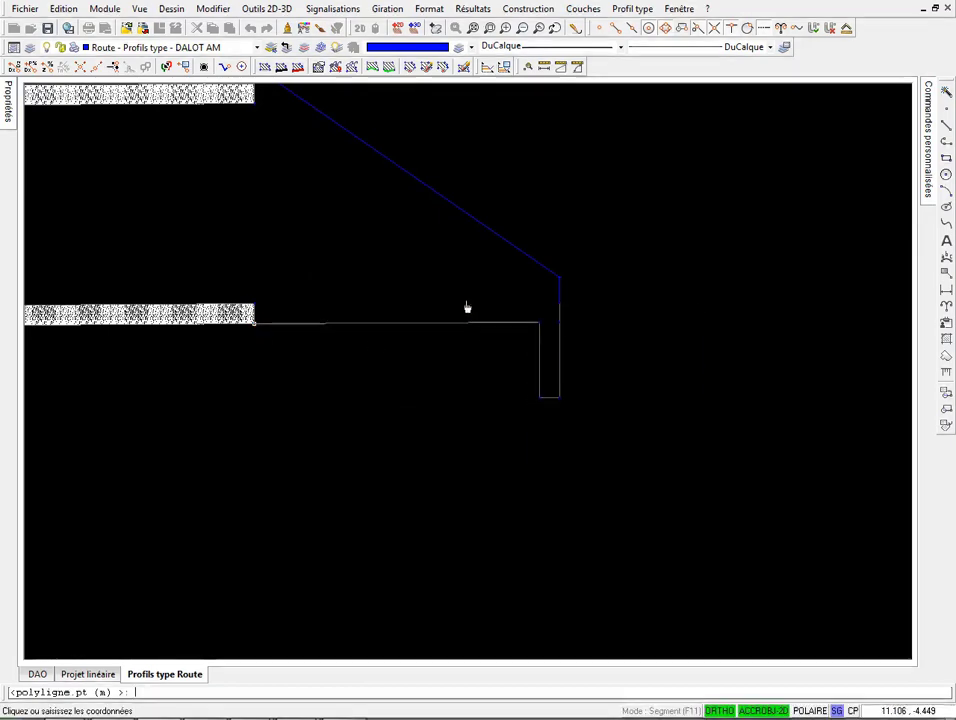
click(256, 301)
right_click(290, 267)
click(344, 335)
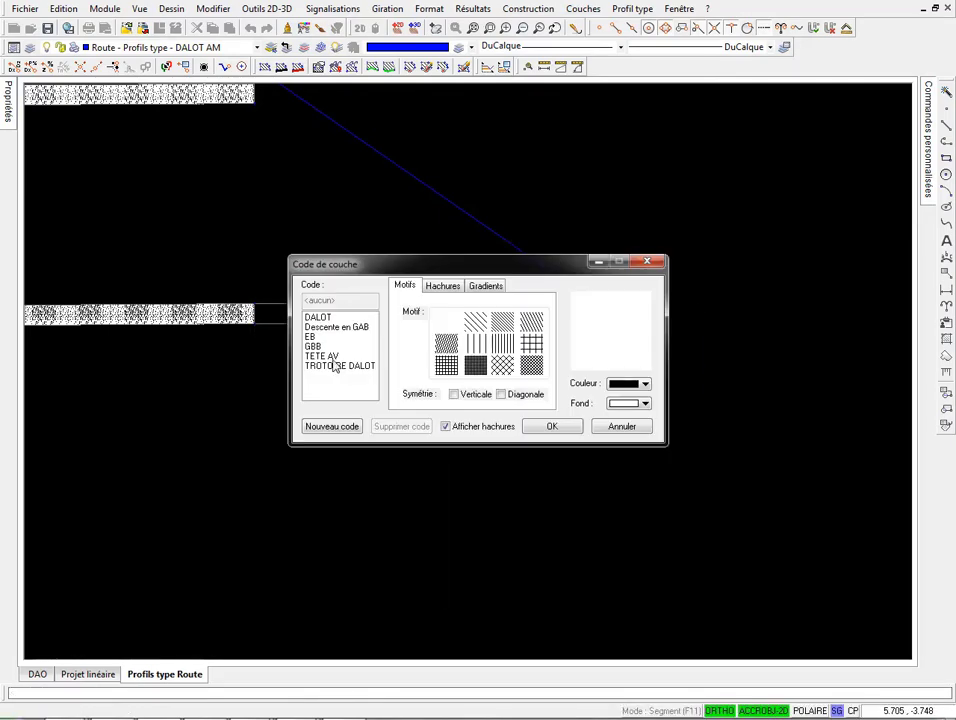
Step: Assign the DALOT layer code to the outlined slab extension and dismiss the browser notification
click(320, 317)
click(552, 426)
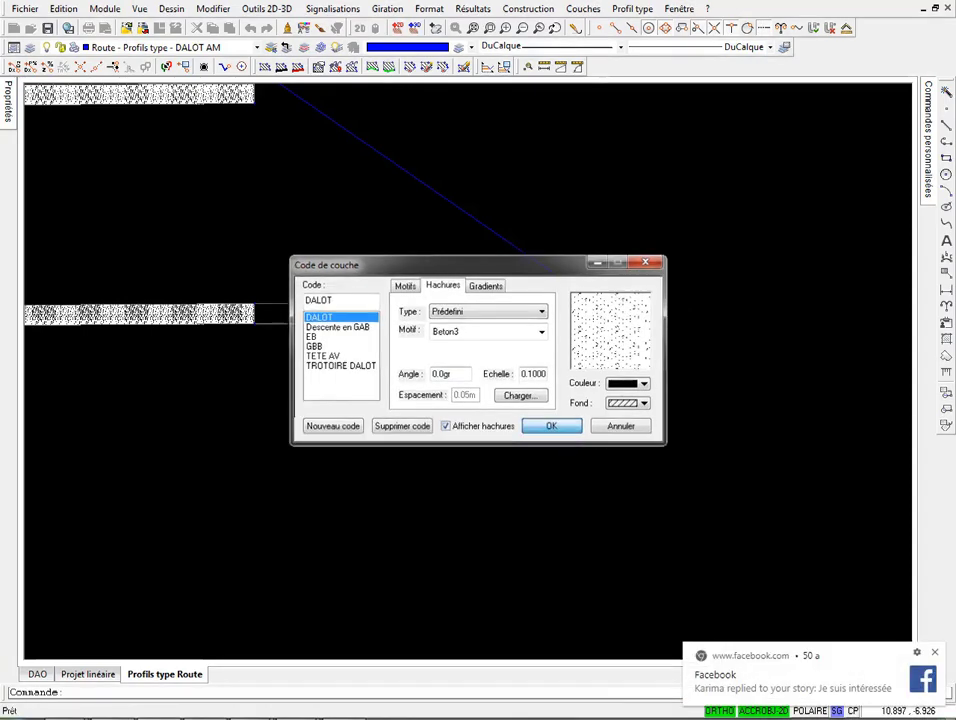
click(933, 648)
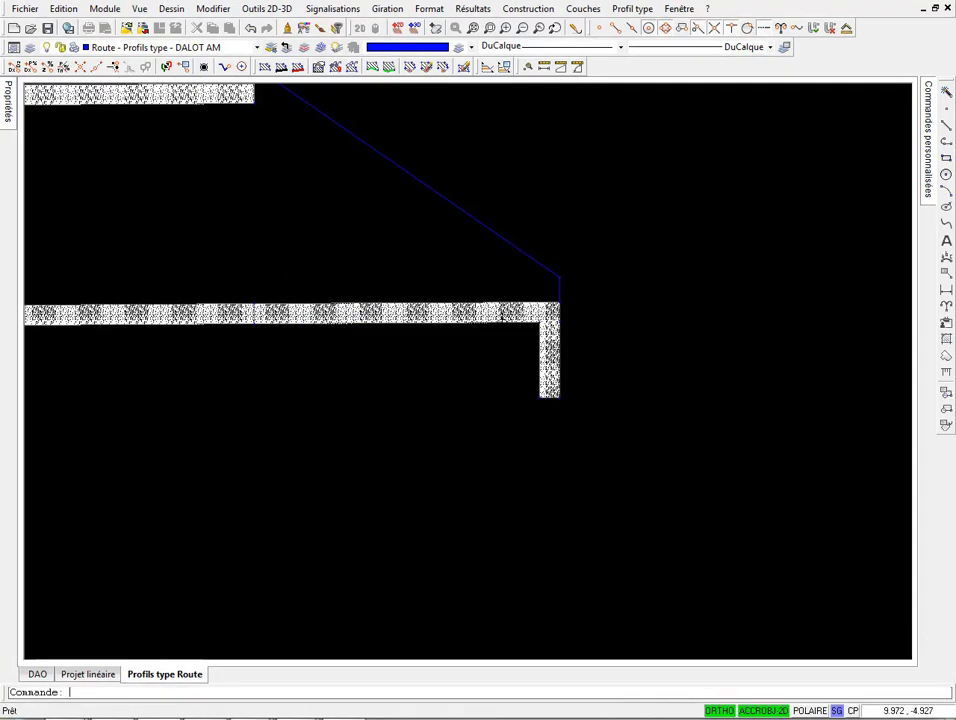
Step: Outline a closed layer between the slabs' outer ends and the embankment slope, above the extended lower slab
scroll(705, 635, down, 2)
click(586, 10)
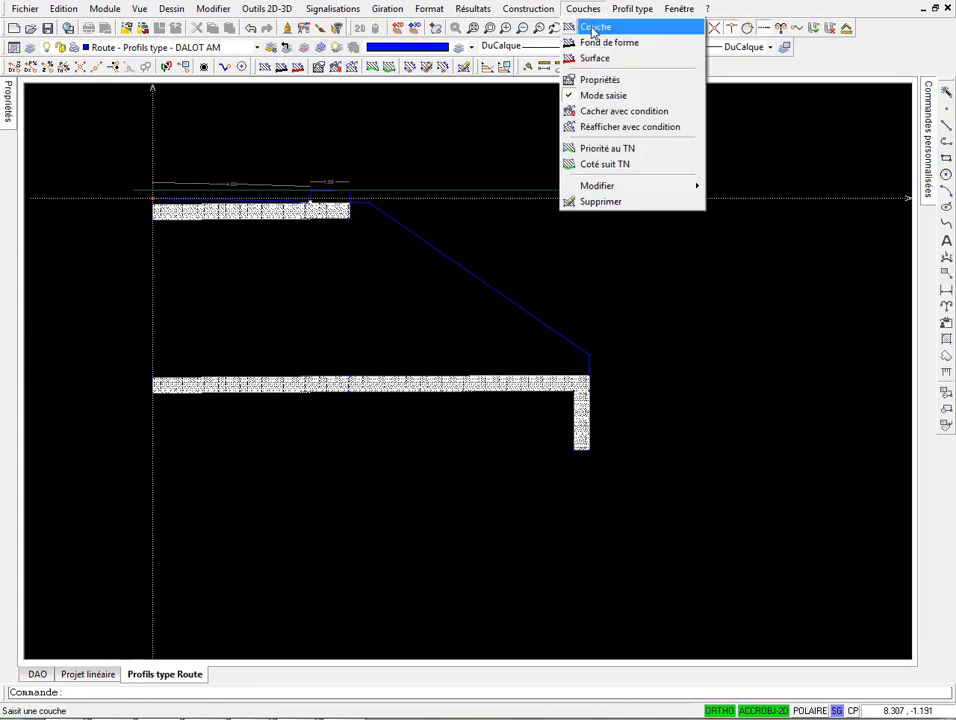
click(592, 26)
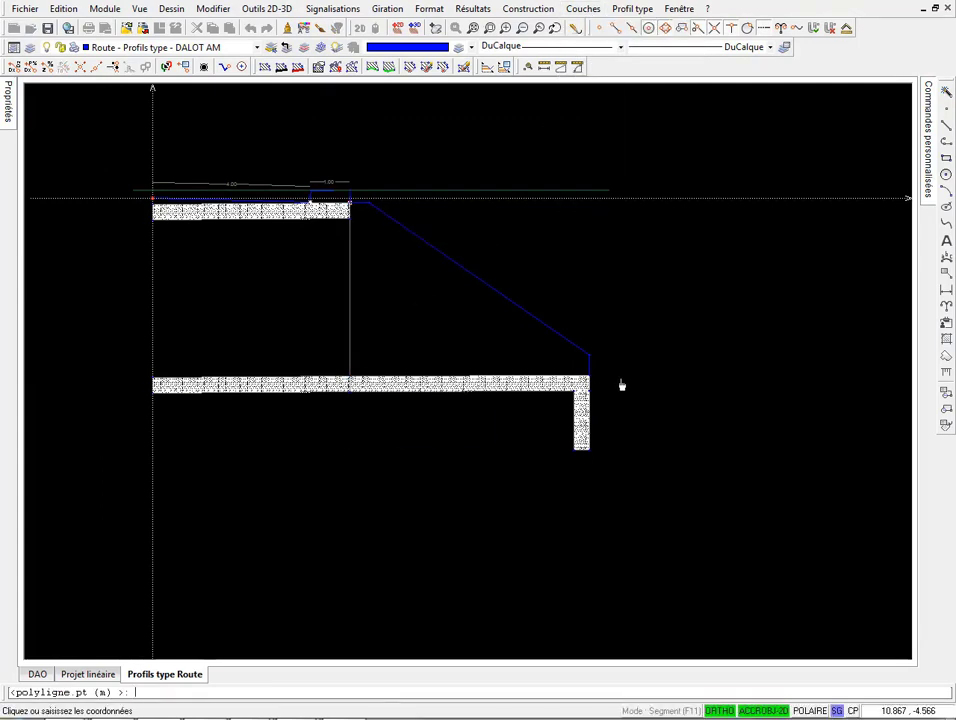
click(590, 357)
click(377, 216)
right_click(452, 213)
click(465, 215)
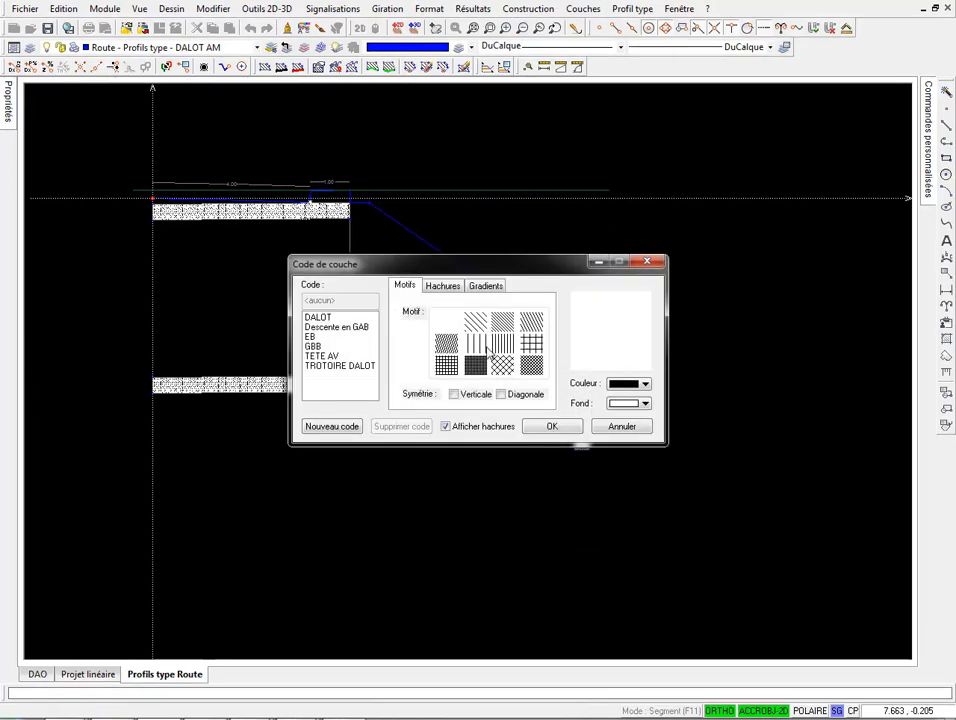
click(487, 348)
click(644, 403)
click(633, 445)
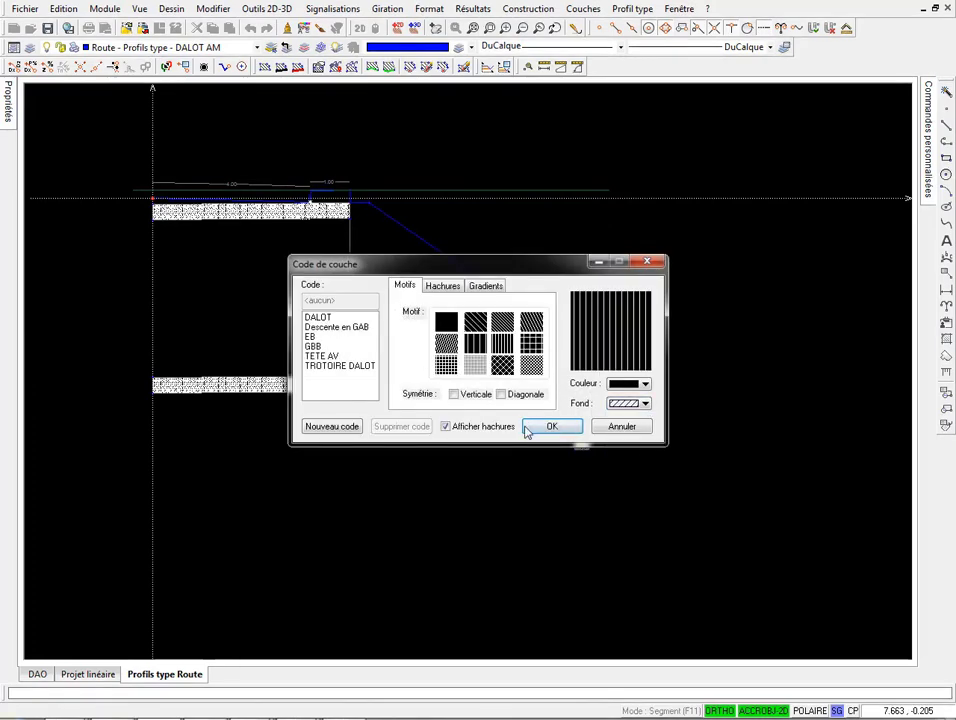
Step: Assign the TETE AV layer code to the outlined area under the embankment slope
click(330, 357)
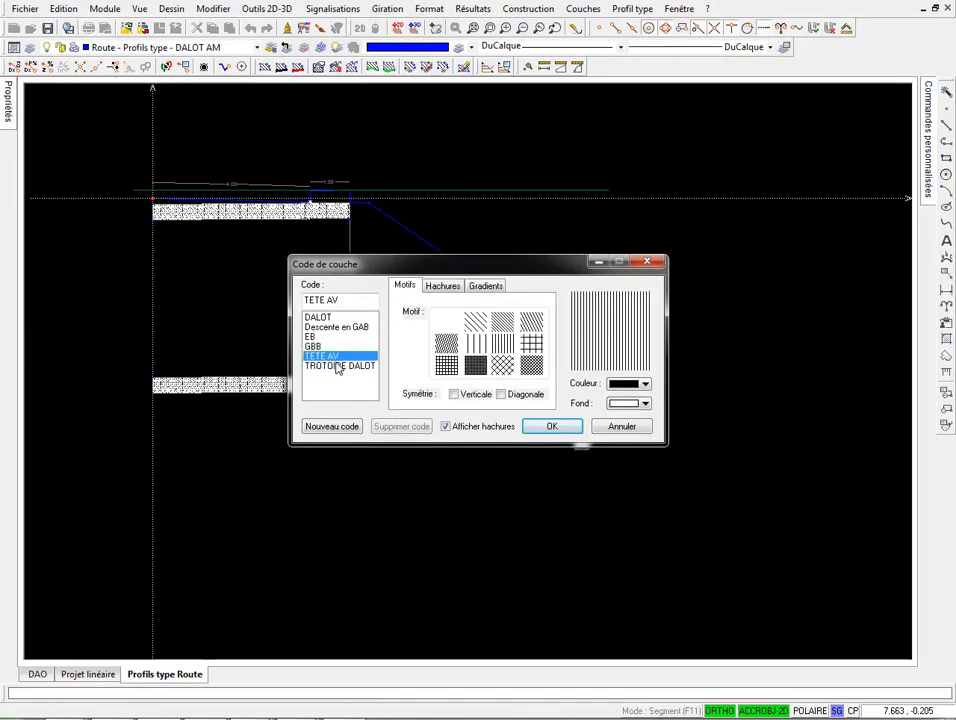
click(343, 368)
key(Up)
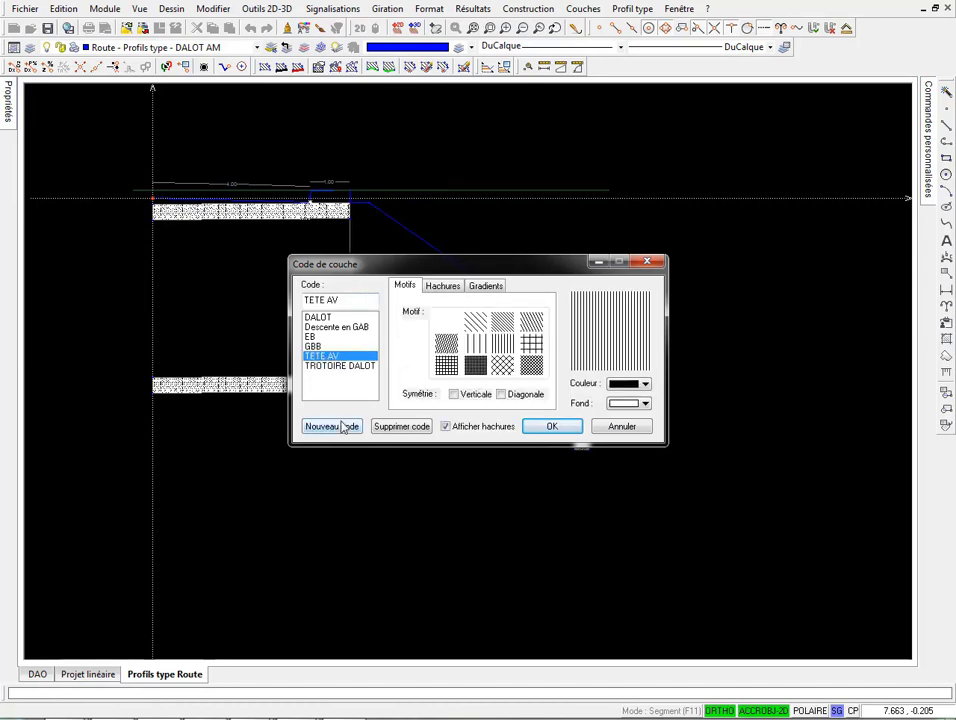
click(551, 426)
scroll(514, 267, down, 2)
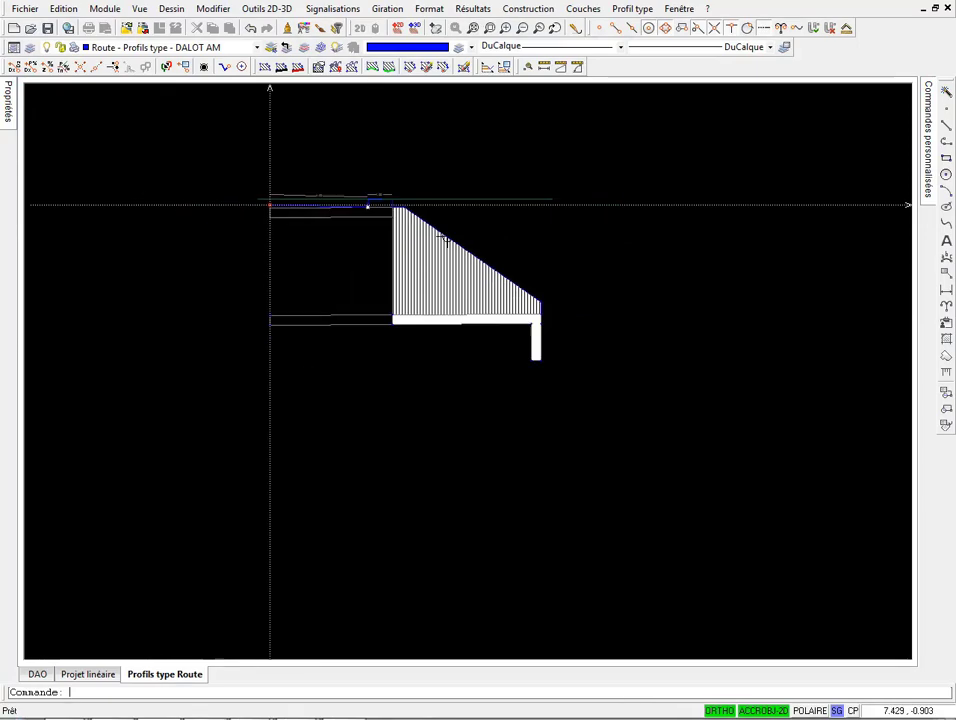
Step: Change the background colour of the TETE AV layer code applied to the head wall under the embankment slope
scroll(417, 259, up, 2)
scroll(417, 259, up, 2)
click(628, 8)
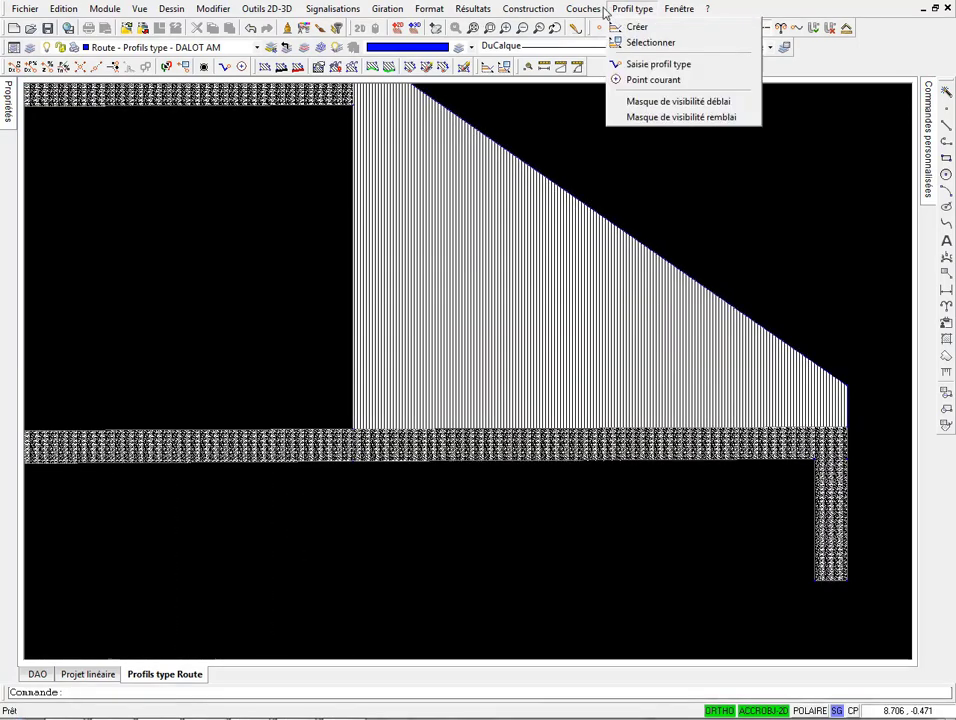
click(598, 79)
click(446, 335)
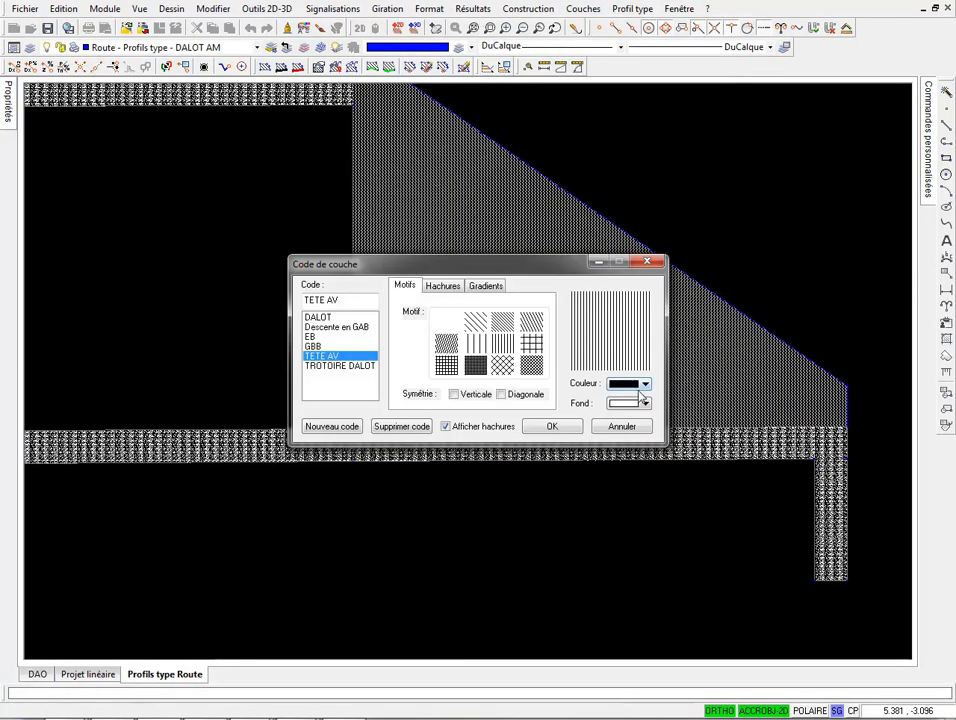
click(645, 404)
click(665, 444)
click(551, 426)
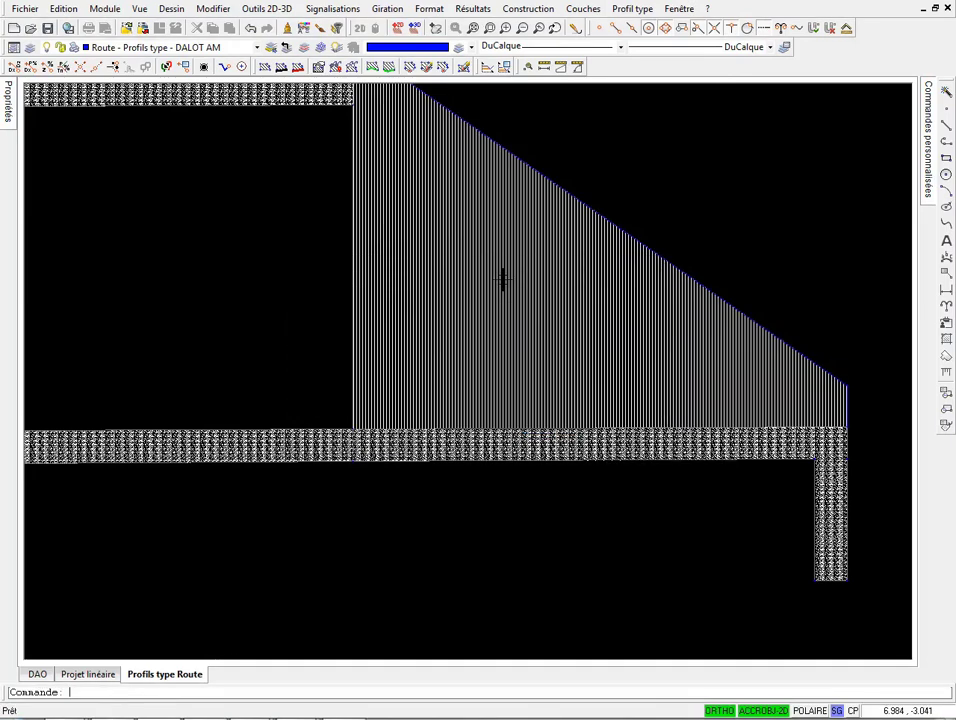
scroll(530, 285, down, 2)
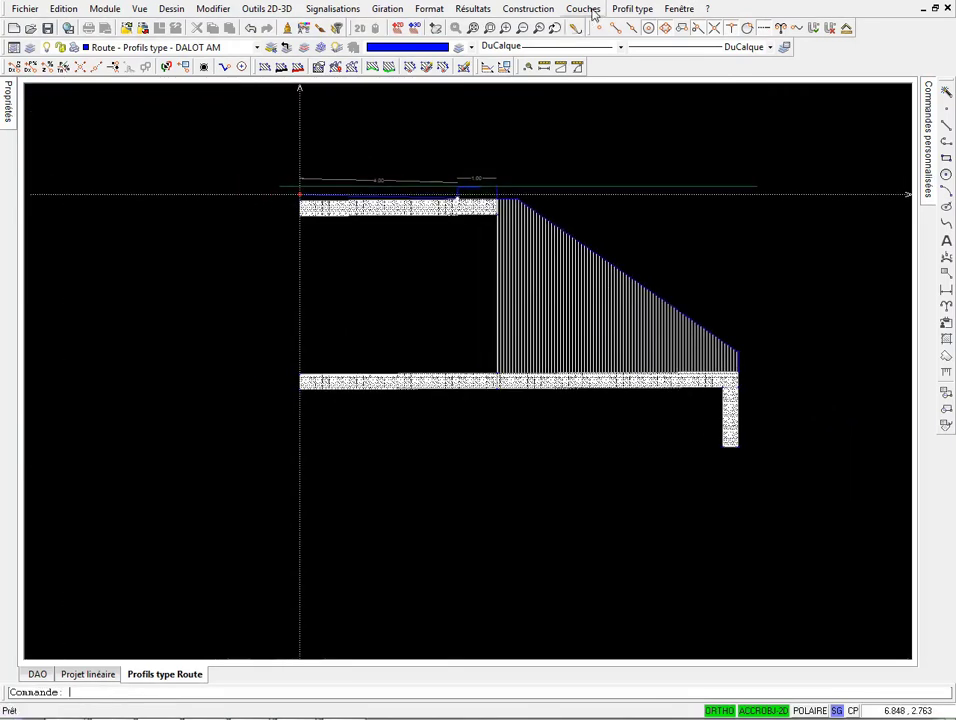
scroll(564, 268, down, 2)
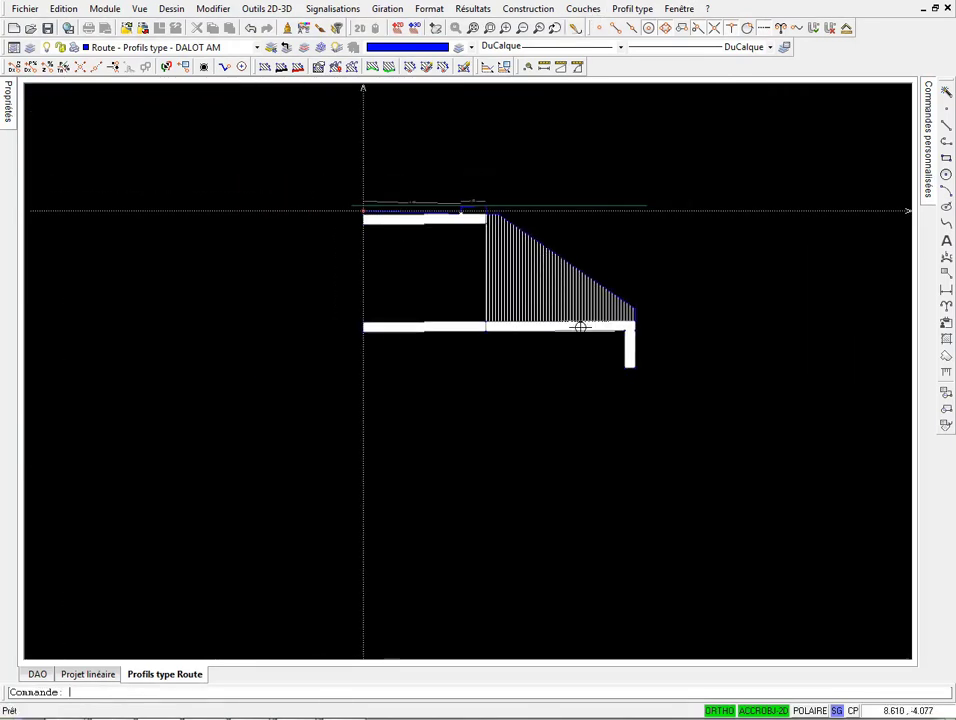
Step: Extend the project line outward from the lower slab's outer upper corner with a Delta D - Pente point: DX 4 m, slope 1
scroll(580, 324, up, 2)
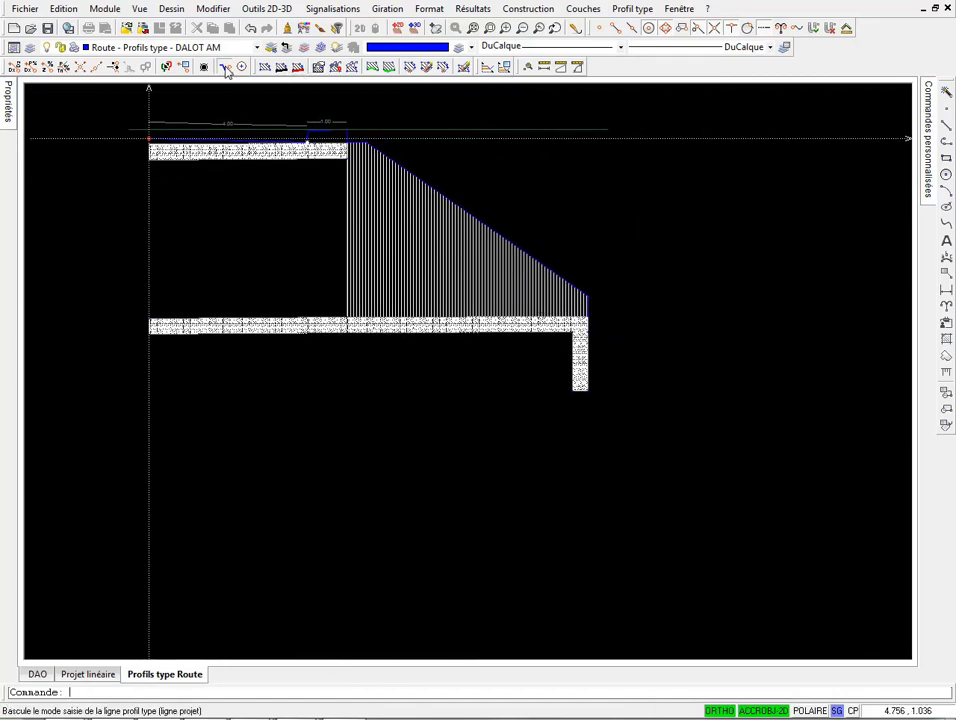
click(553, 8)
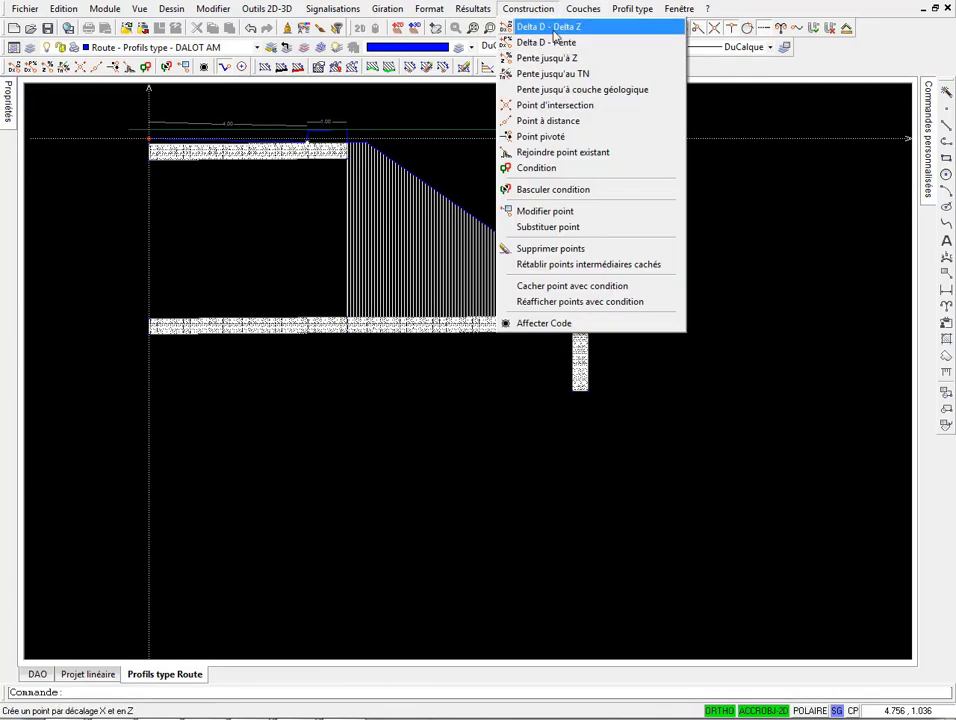
click(548, 42)
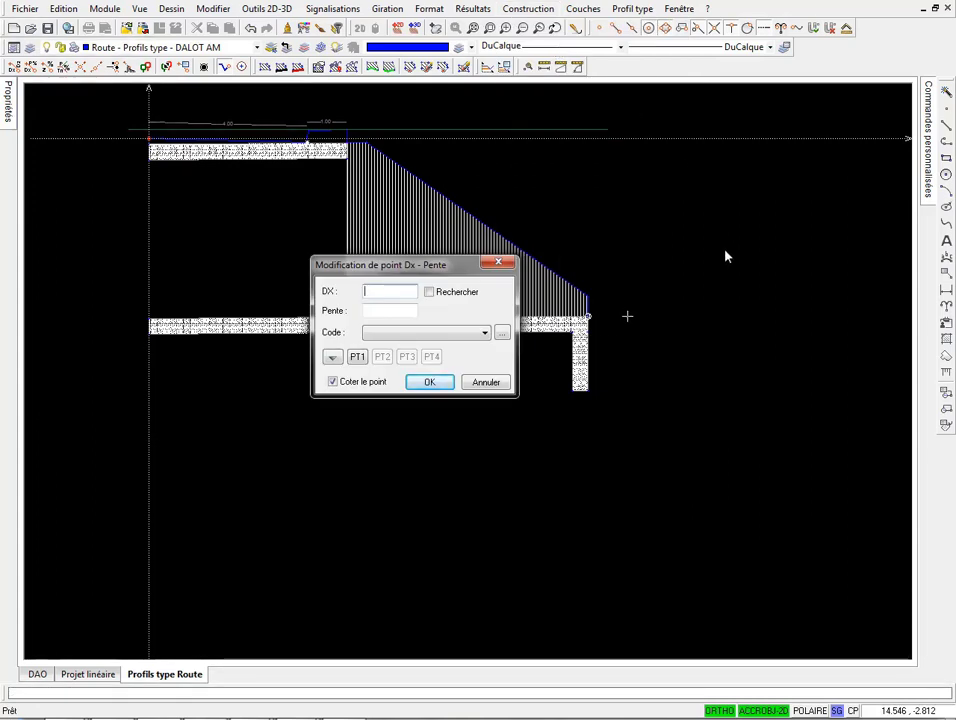
text(4)
key(Tab)
text(0.)
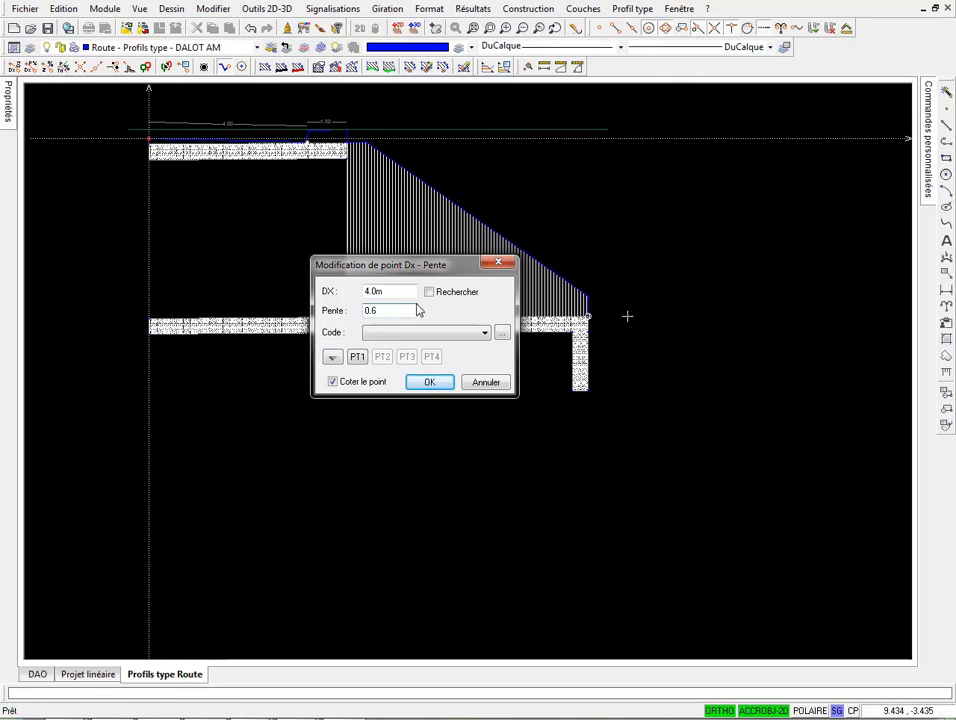
drag(390, 309, 323, 306)
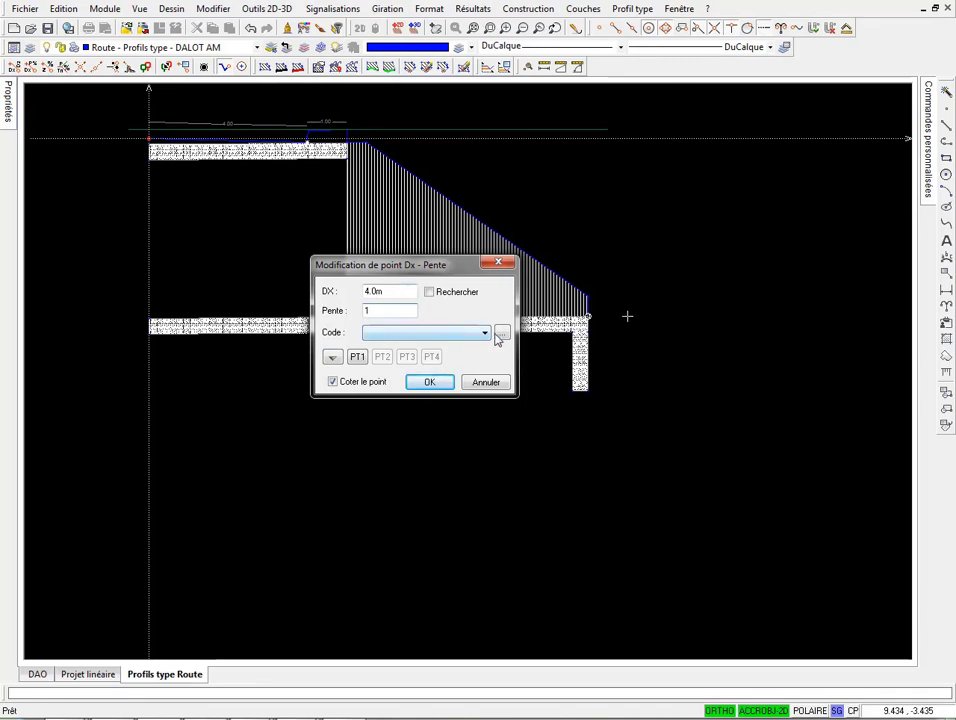
click(432, 384)
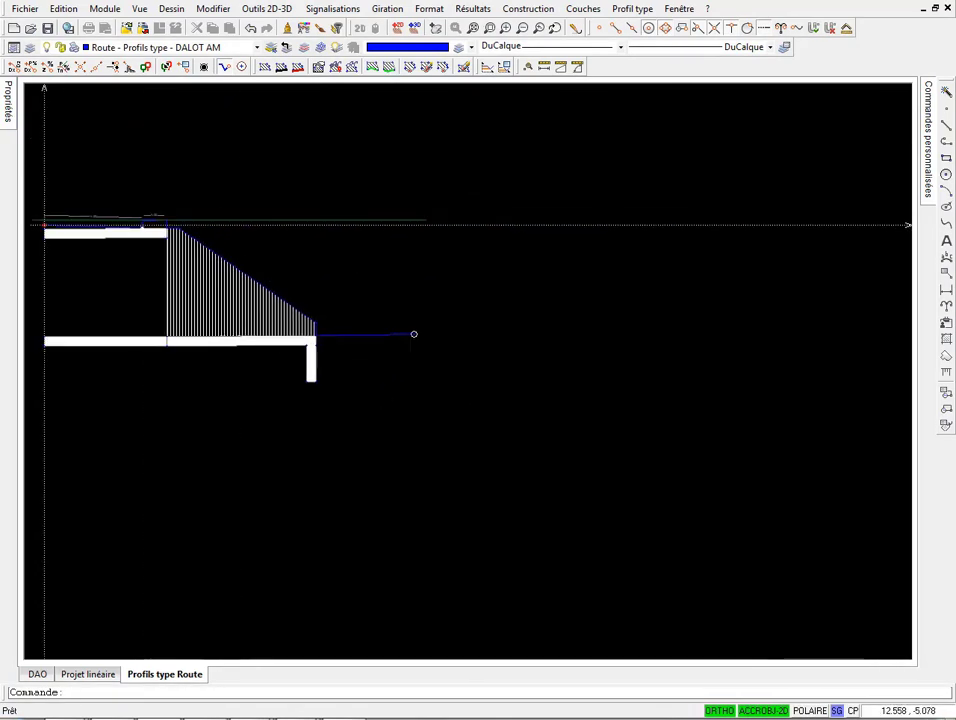
Step: Add a slope-to-terrain point at the project line's end with fictitious DX 1.0 m, slope 100 and code Talus déblais
click(544, 7)
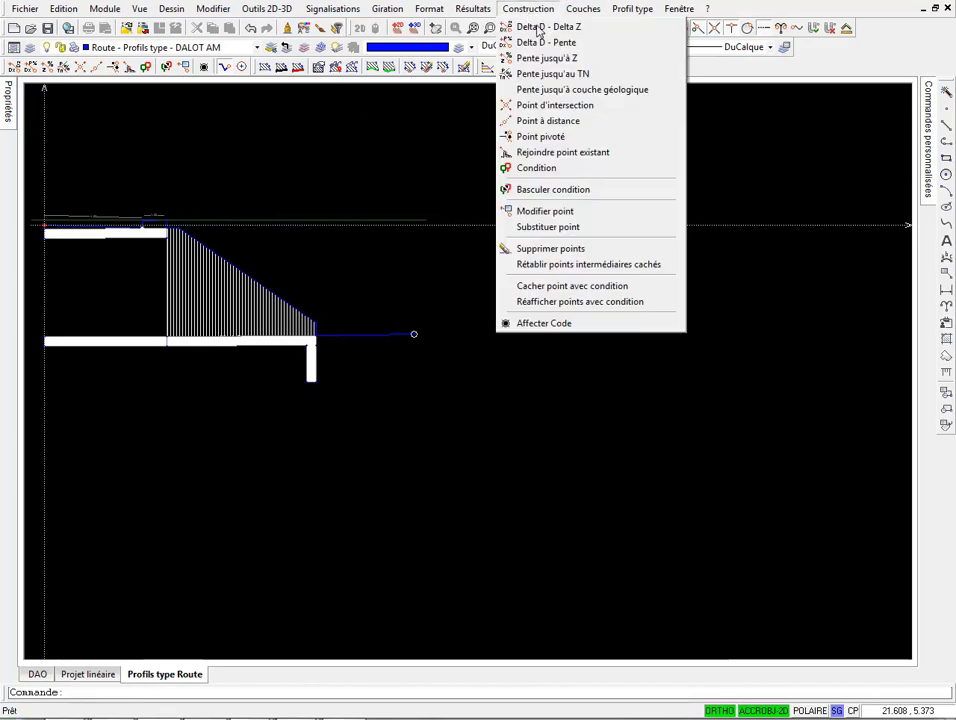
click(557, 74)
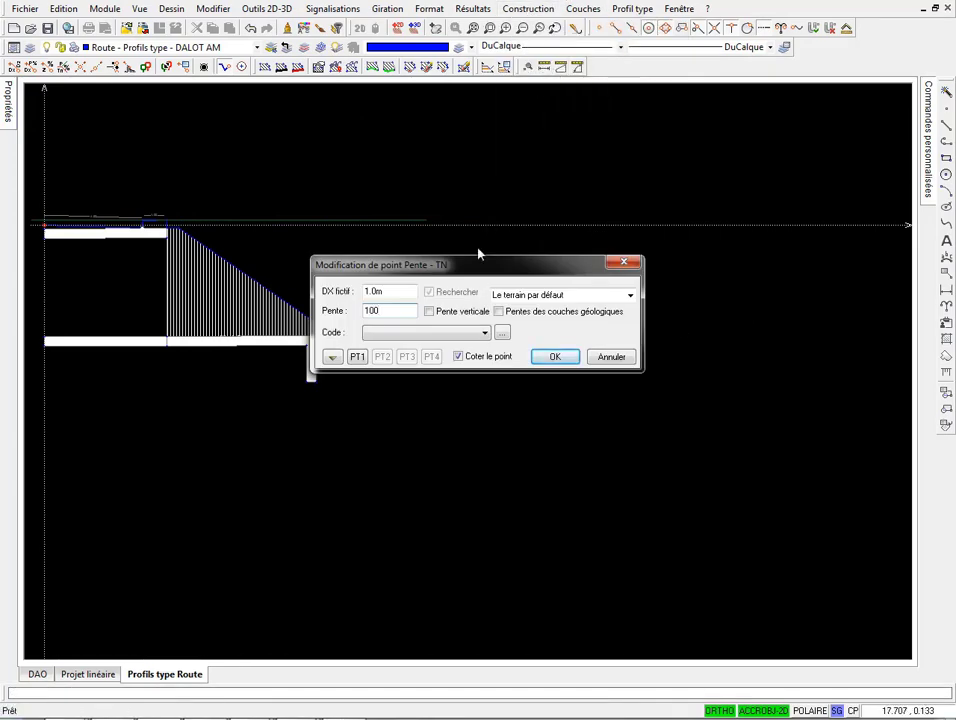
click(502, 332)
click(356, 289)
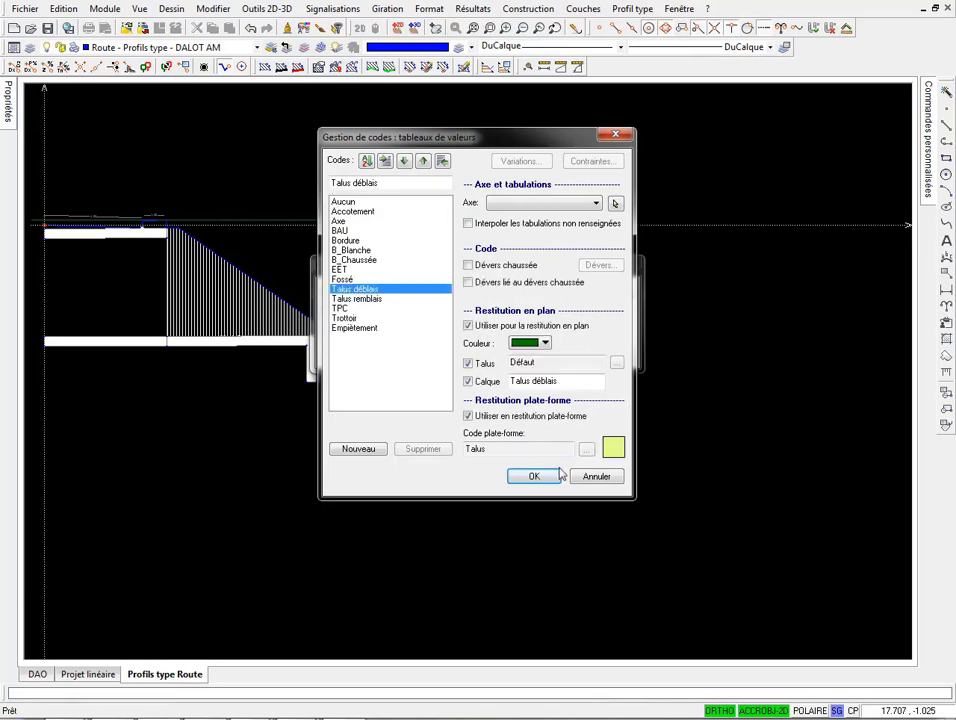
click(536, 476)
click(555, 357)
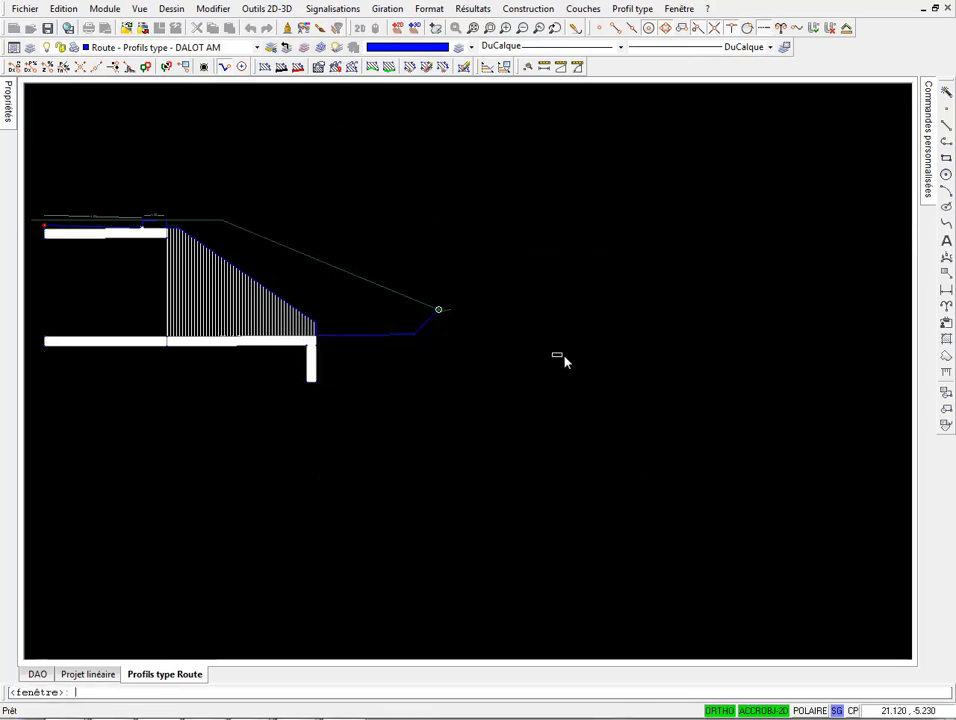
Step: Set the DZ of the upper slab's top point on the axis to -0.5 m
scroll(446, 224, up, 8)
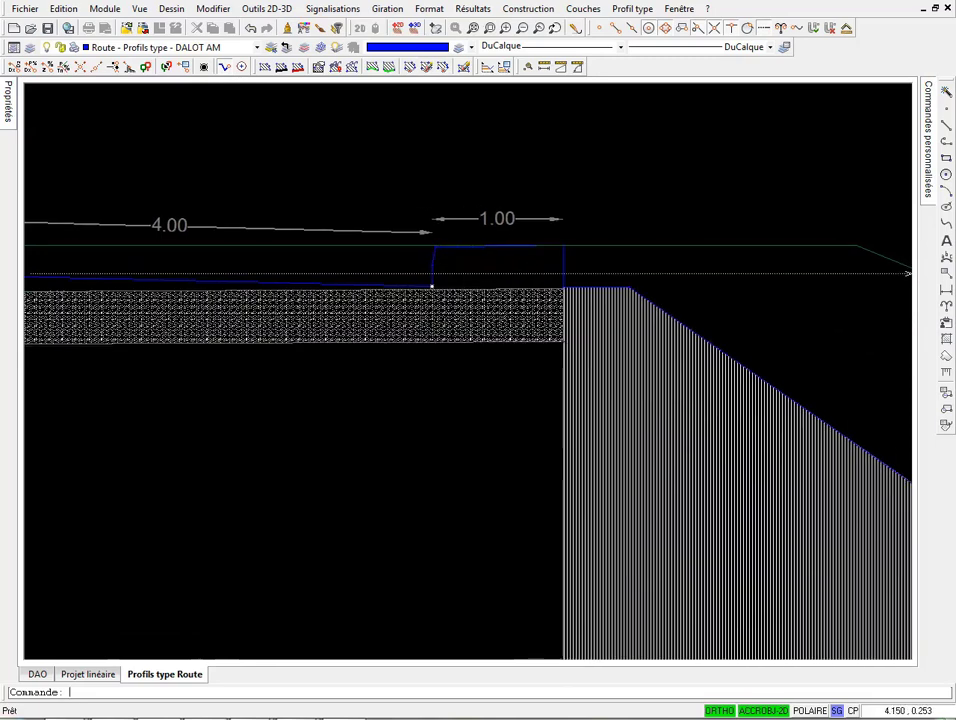
scroll(448, 252, down, 5)
scroll(564, 362, down, 2)
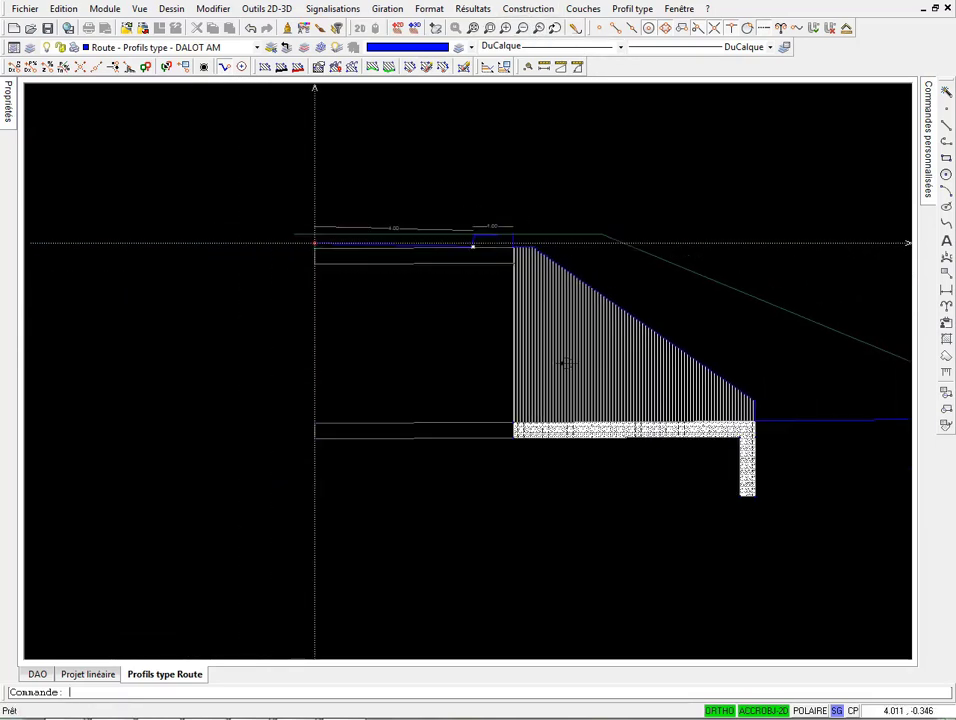
scroll(520, 360, down, 1)
double_click(777, 340)
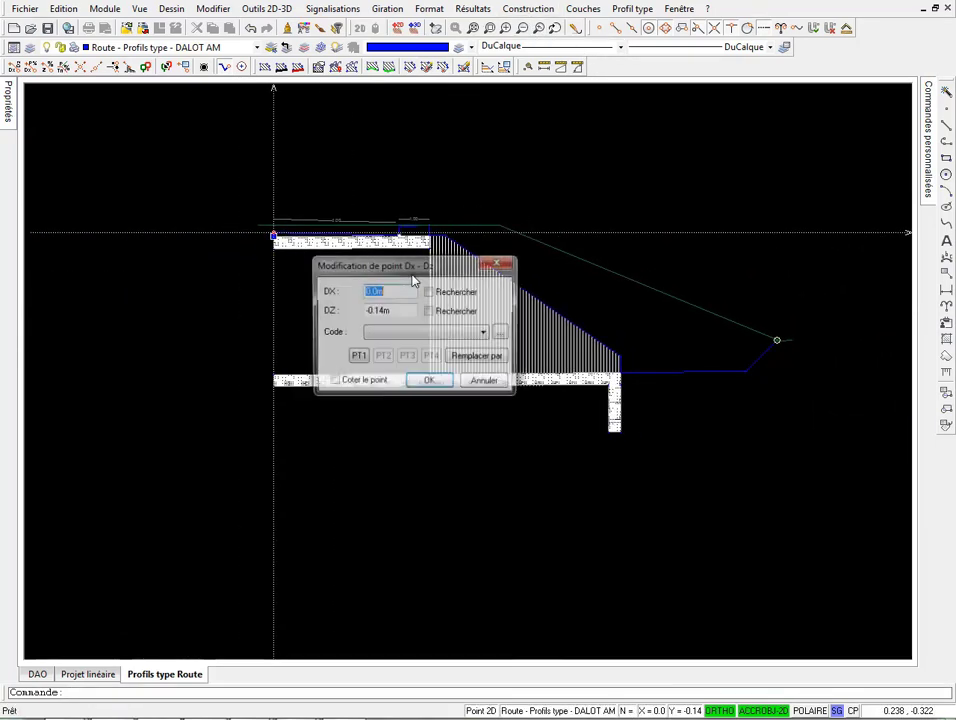
double_click(410, 310)
key(BackSpace)
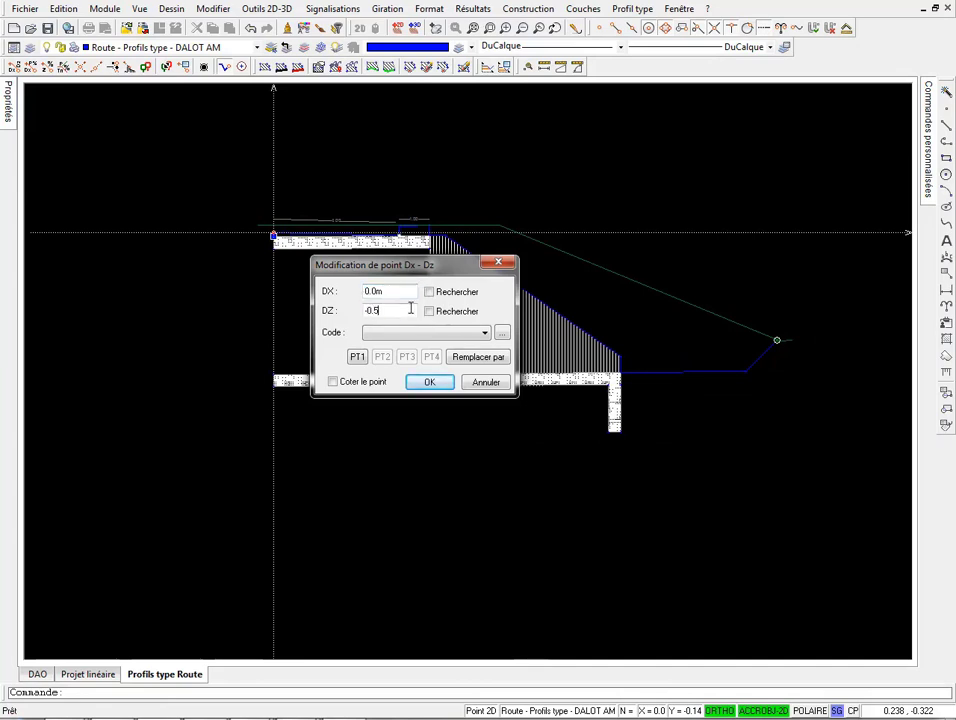
text(-0.5m)
click(429, 382)
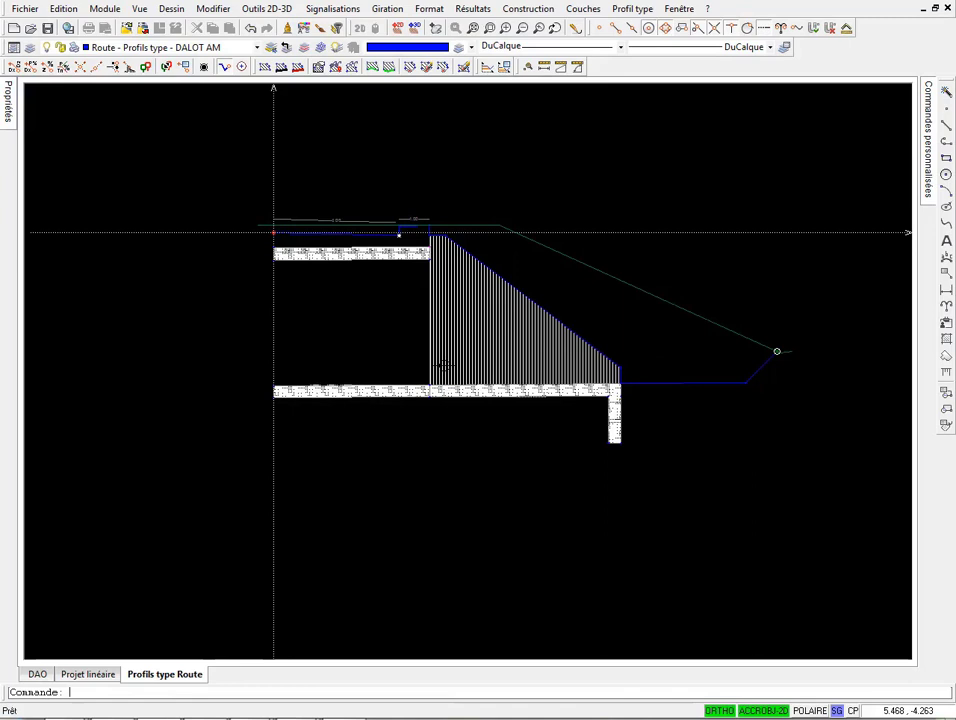
Step: Lower the upper slab's top point on the axis further by changing its DZ
double_click(273, 247)
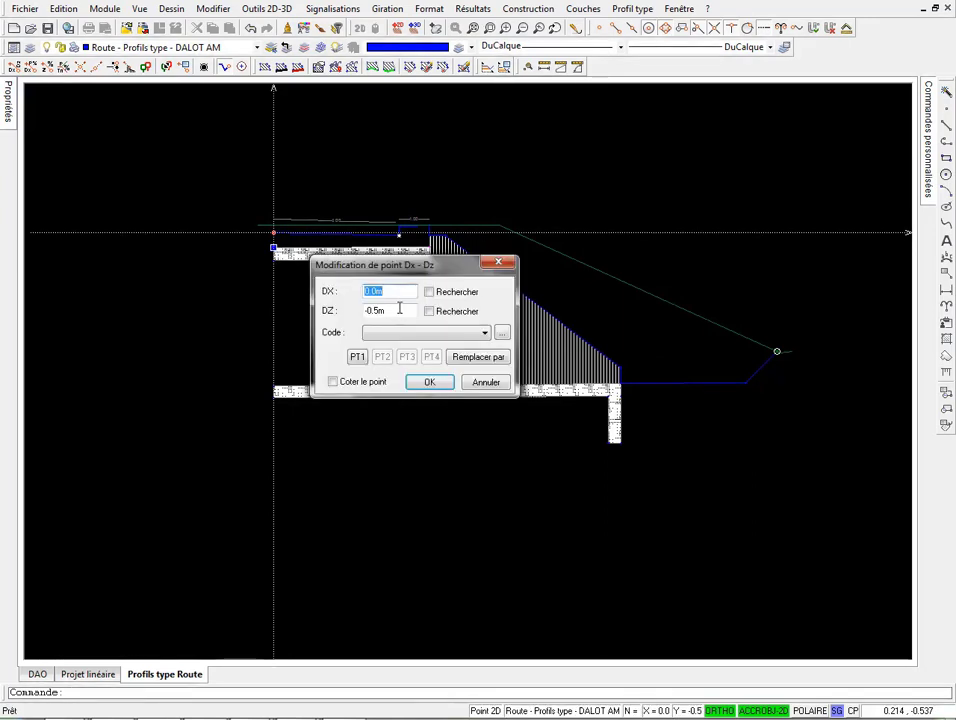
double_click(399, 309)
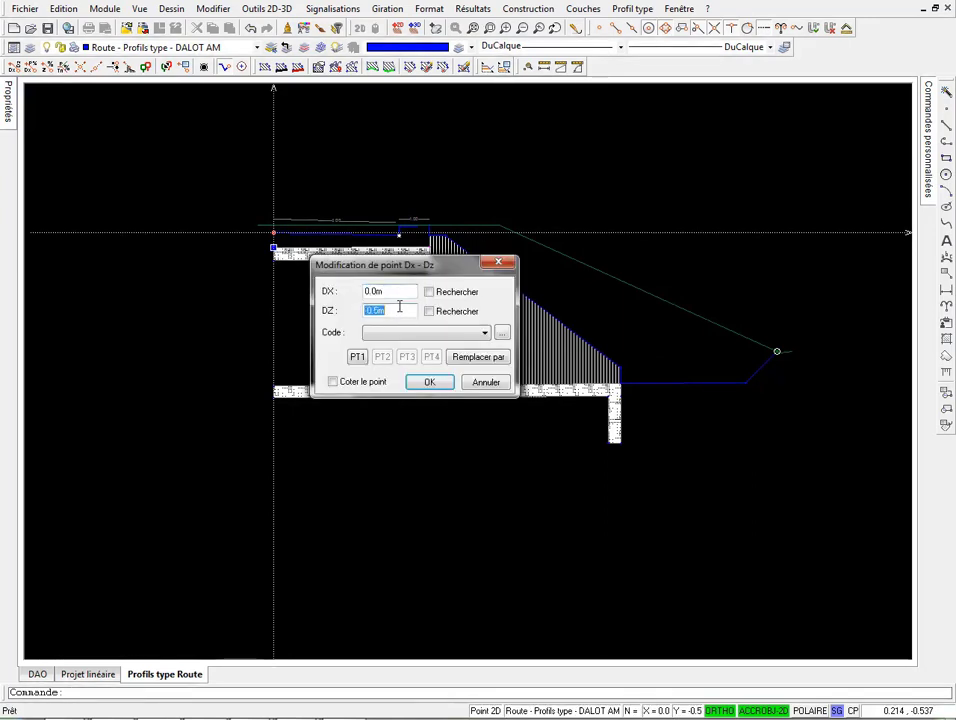
click(430, 382)
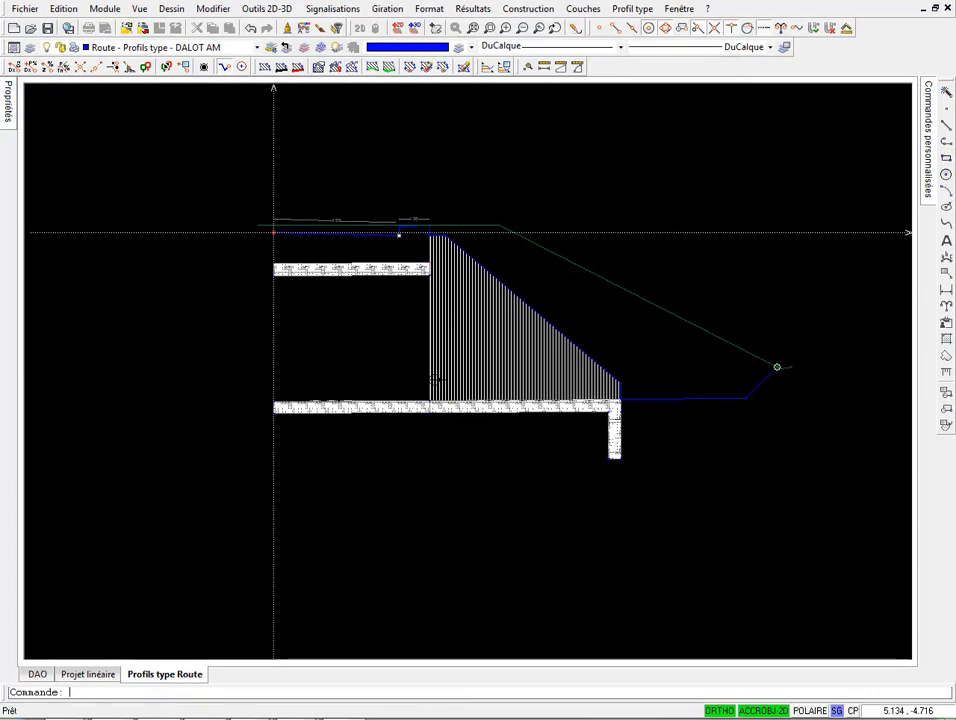
Step: Pick the pavement's outer top corner as reference point PT1 for the point directly below it
scroll(430, 243, up, 1)
double_click(431, 234)
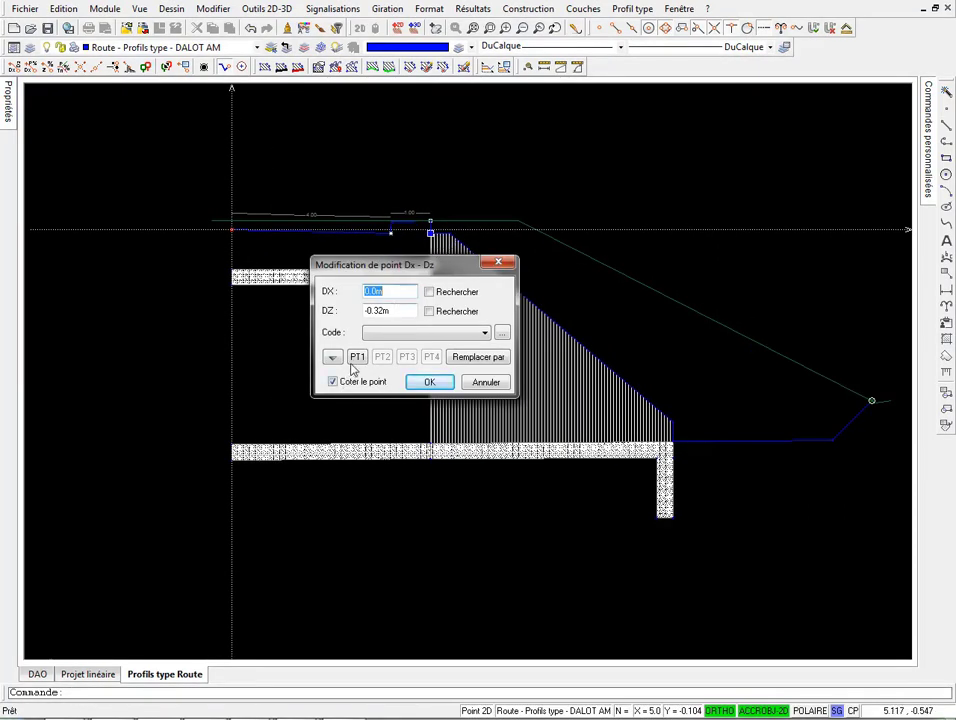
click(356, 359)
click(431, 221)
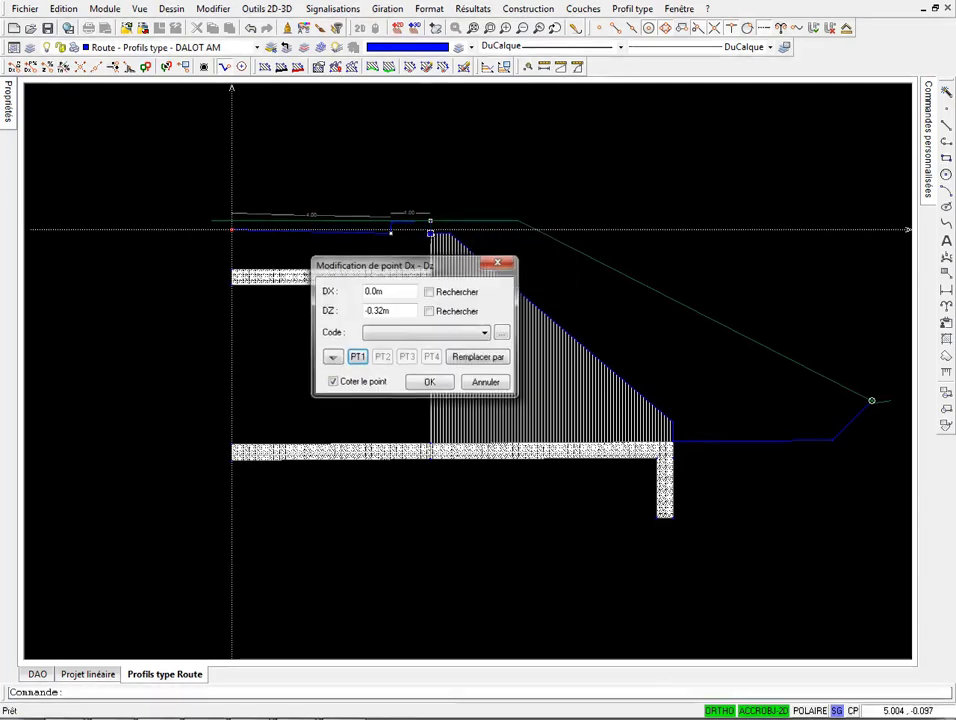
key(Return)
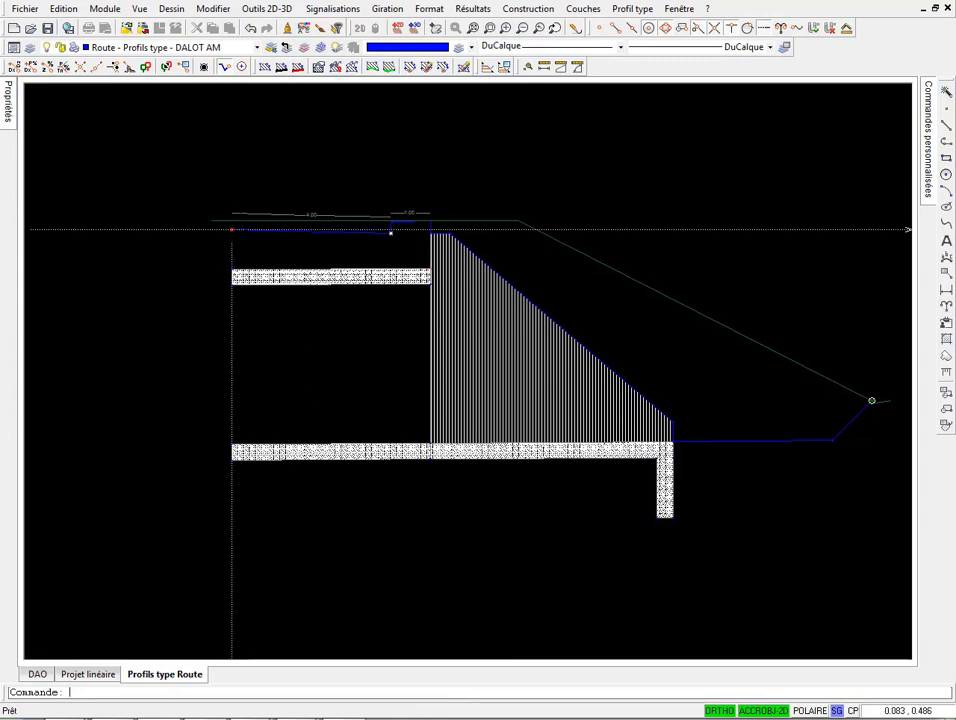
Step: Undo the recent modifications to the slab's axis point and the pavement edge point
click(252, 29)
click(252, 29)
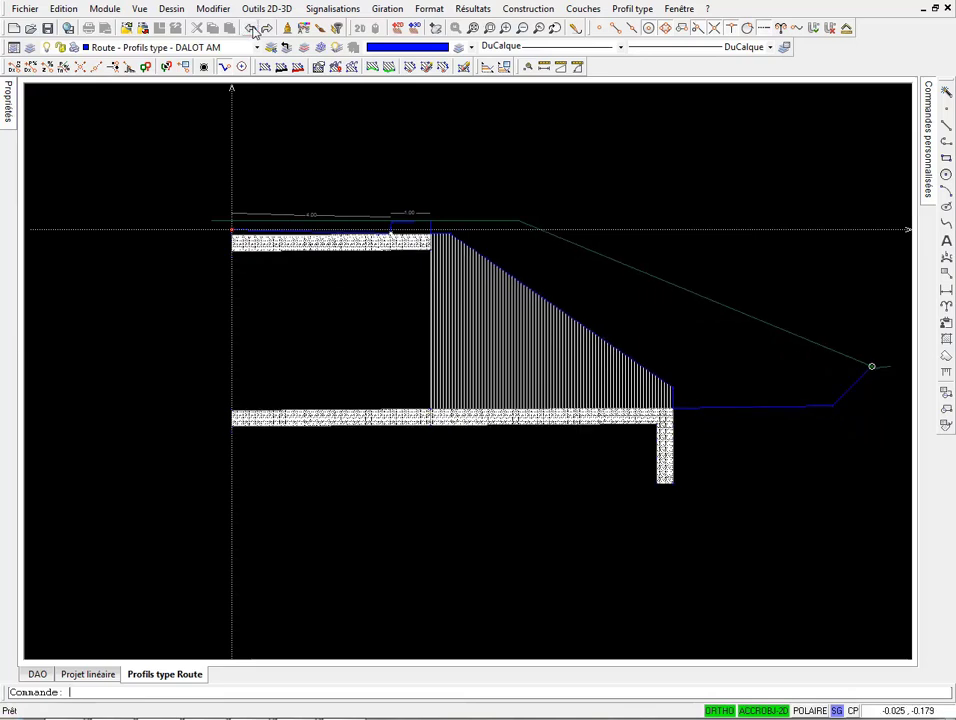
click(252, 29)
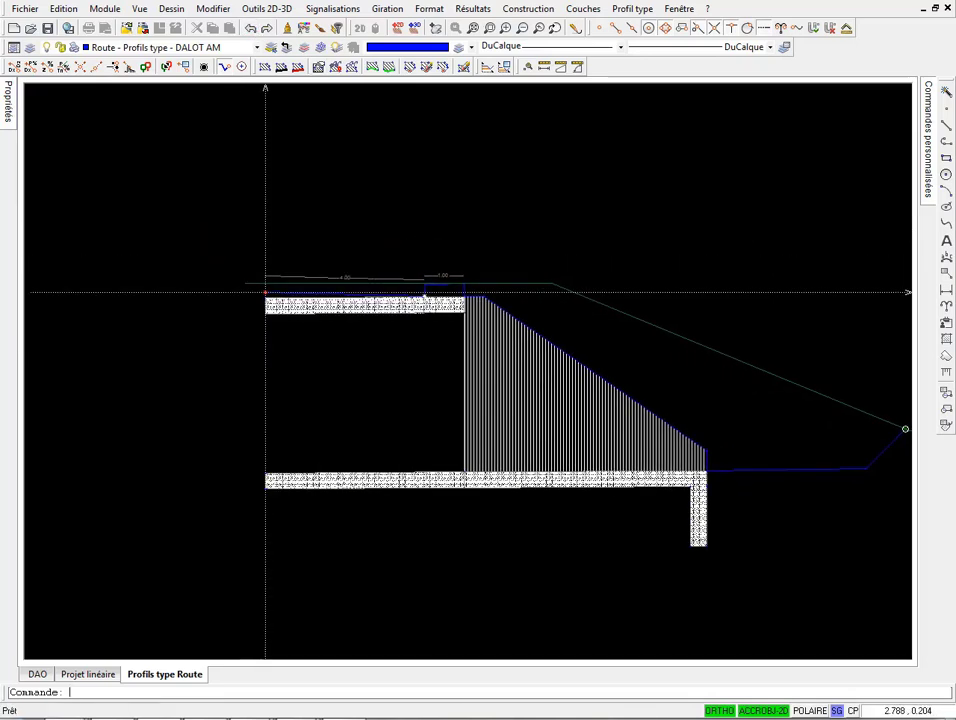
Step: Duplicate the DALOT AM typical profile under the name DALOT AM AVEC REMBLAI
middle_drag(393, 283, 362, 262)
scroll(403, 270, up, 3)
scroll(298, 263, down, 2)
middle_drag(293, 263, 321, 238)
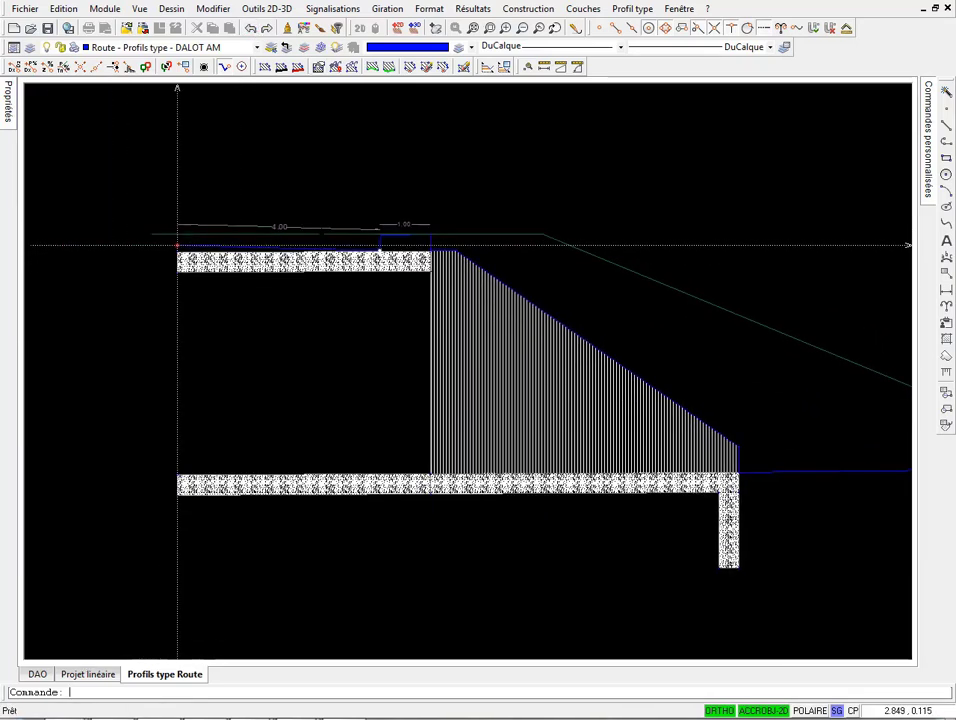
click(634, 10)
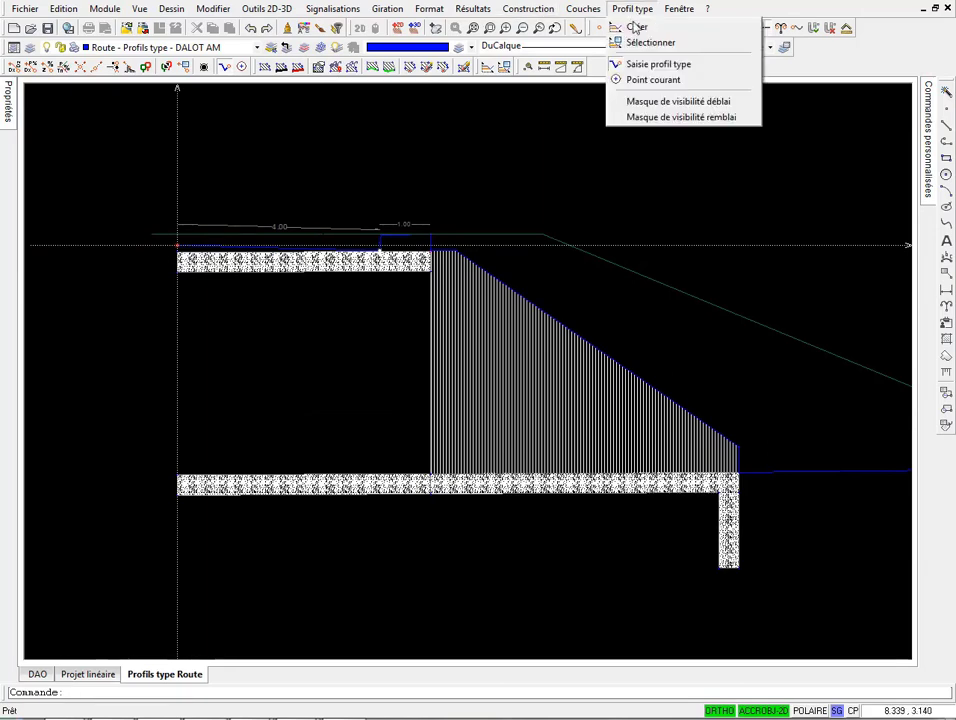
click(640, 41)
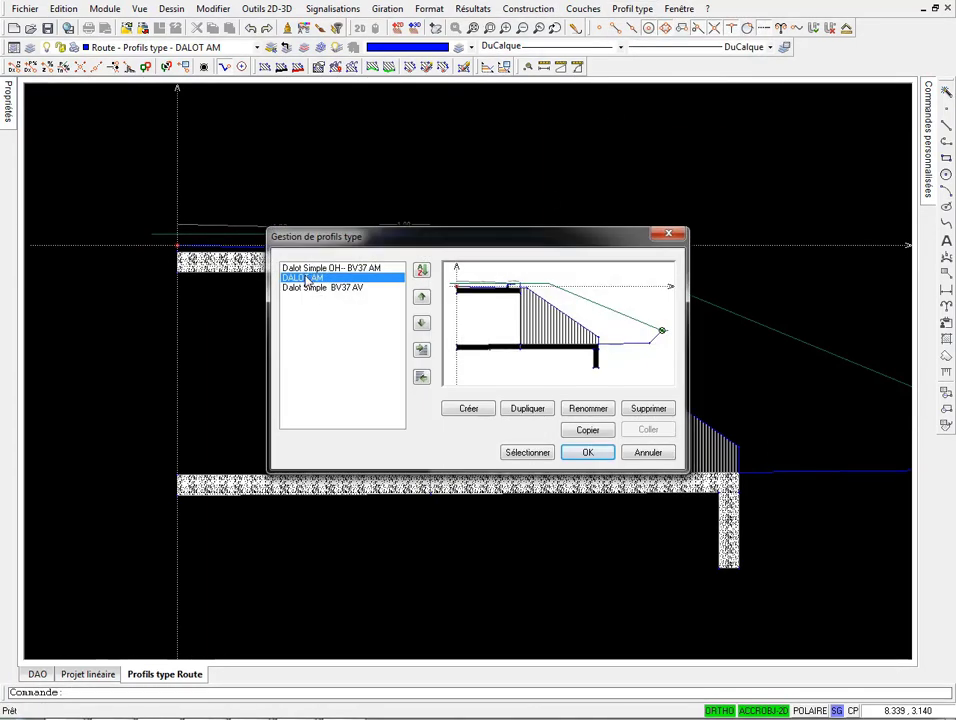
click(530, 409)
click(459, 355)
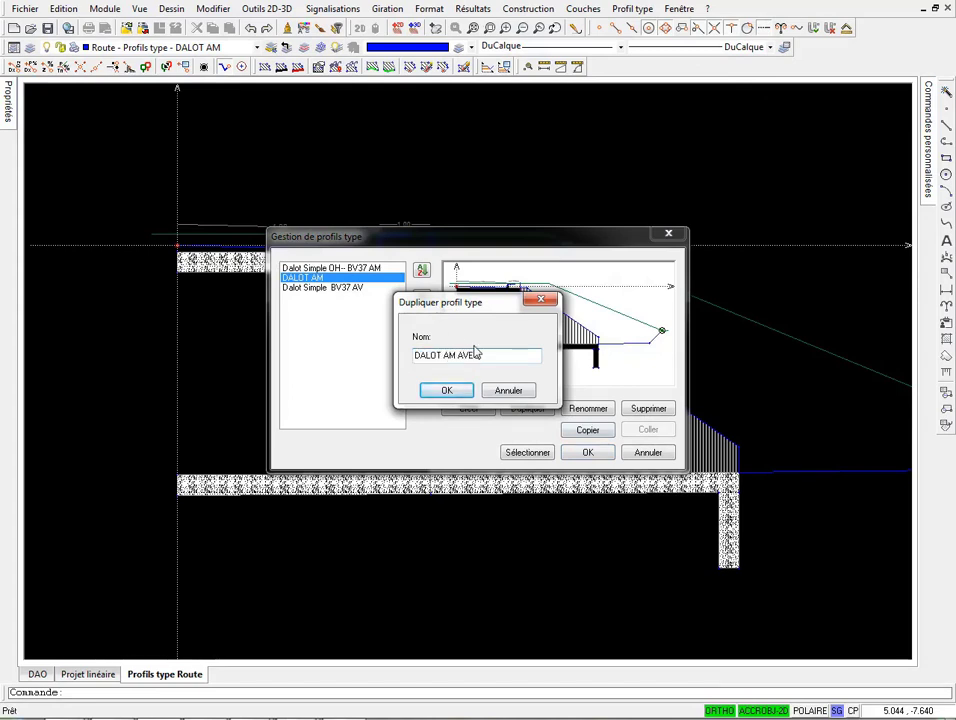
text(AVEC REMBLAI)
key(Return)
Step: Duplicate the DALOT AM typical profile under the name DALOT AV and open the copy for editing
click(316, 280)
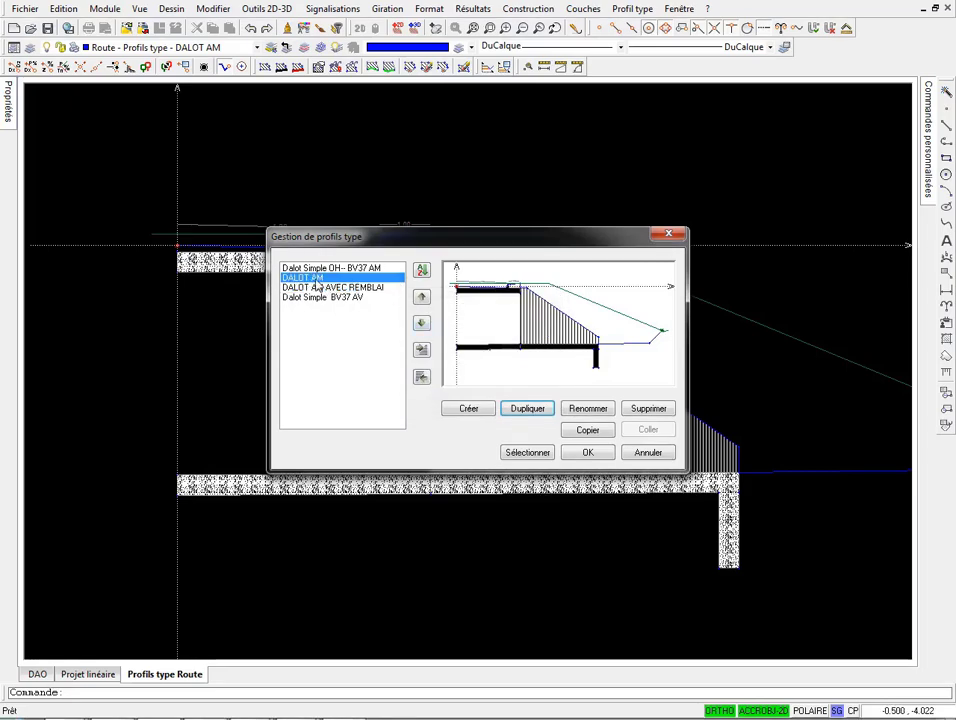
double_click(316, 280)
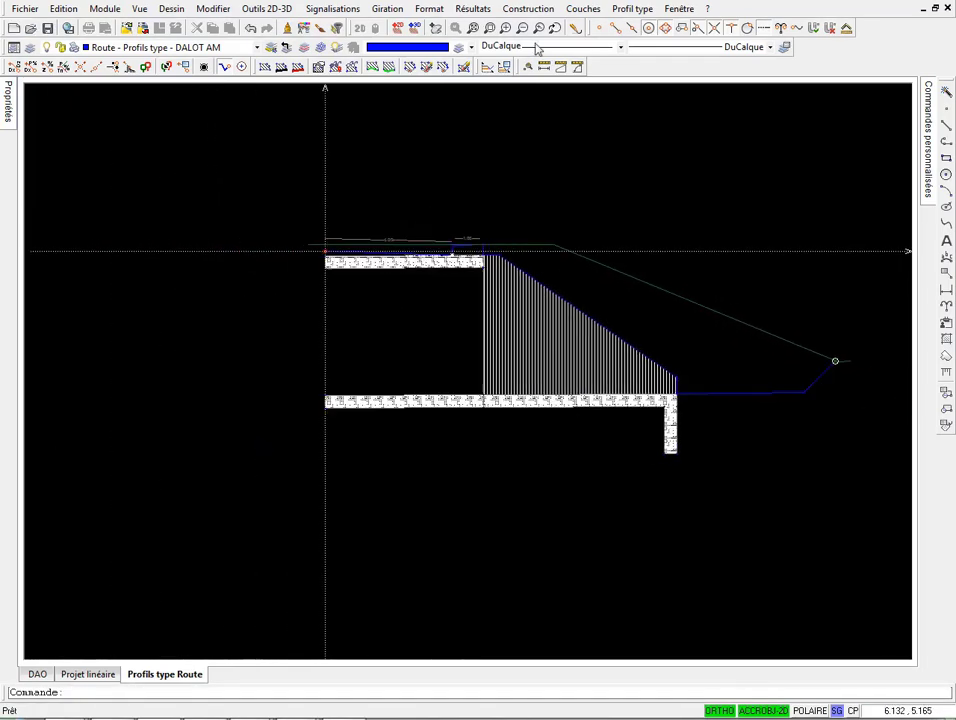
click(630, 9)
click(640, 44)
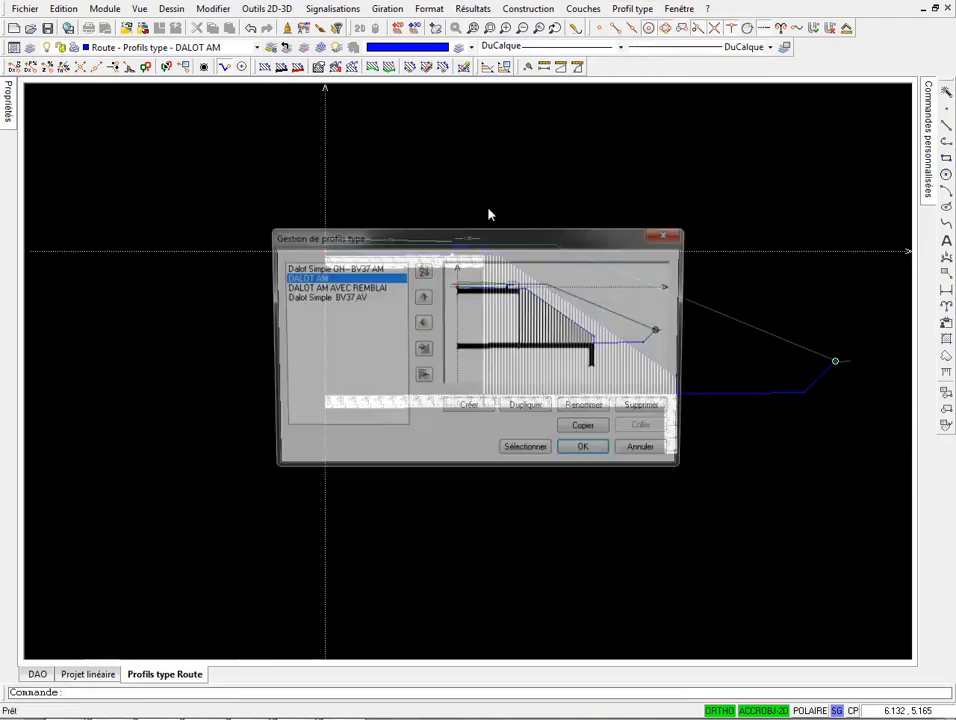
click(534, 413)
double_click(450, 357)
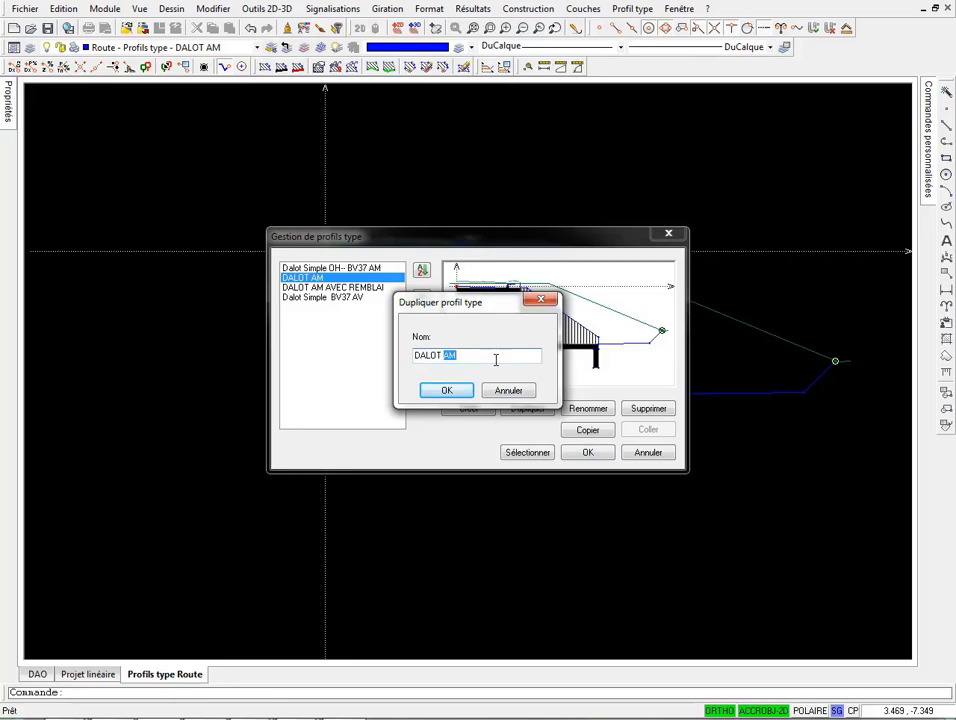
key(Return)
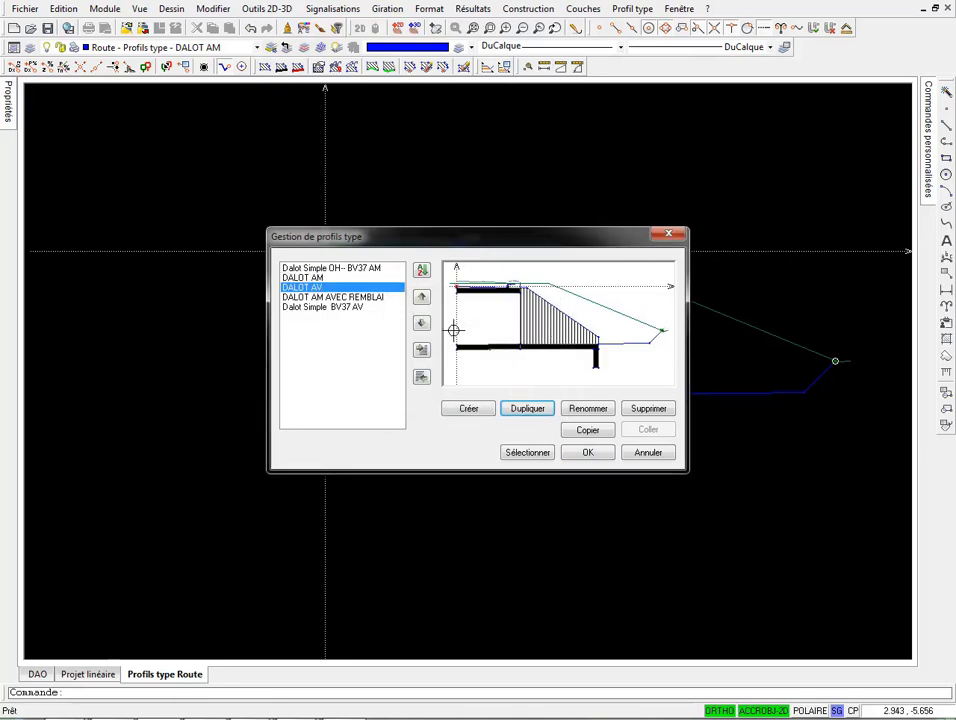
click(527, 453)
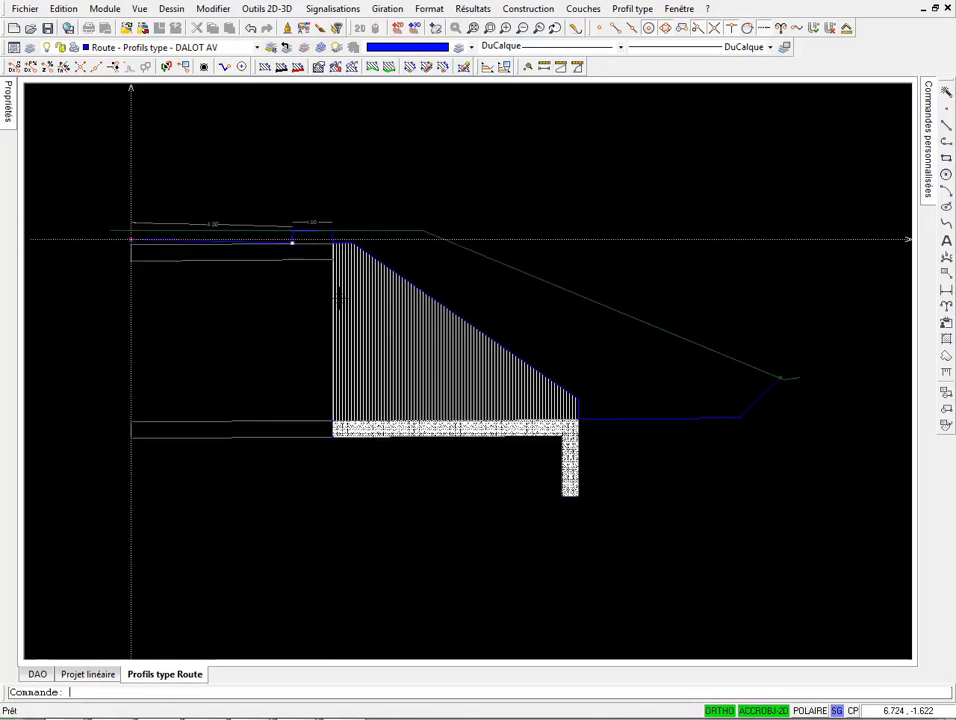
Step: Set the slope of the upper slab's outer top point to -0.5%
scroll(410, 268, up, 5)
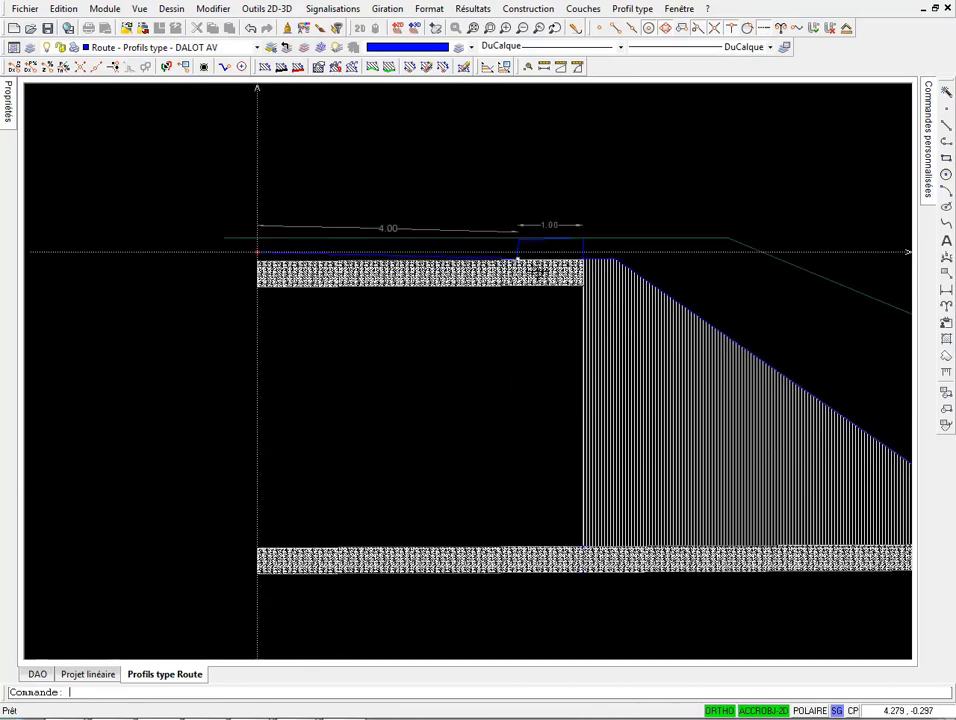
double_click(611, 252)
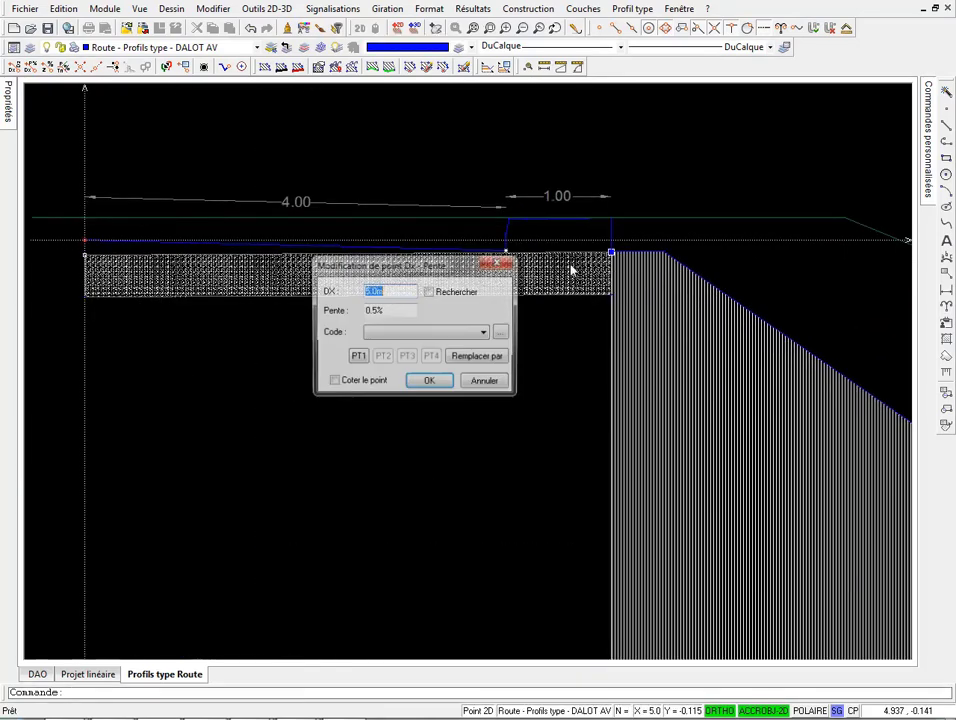
double_click(393, 310)
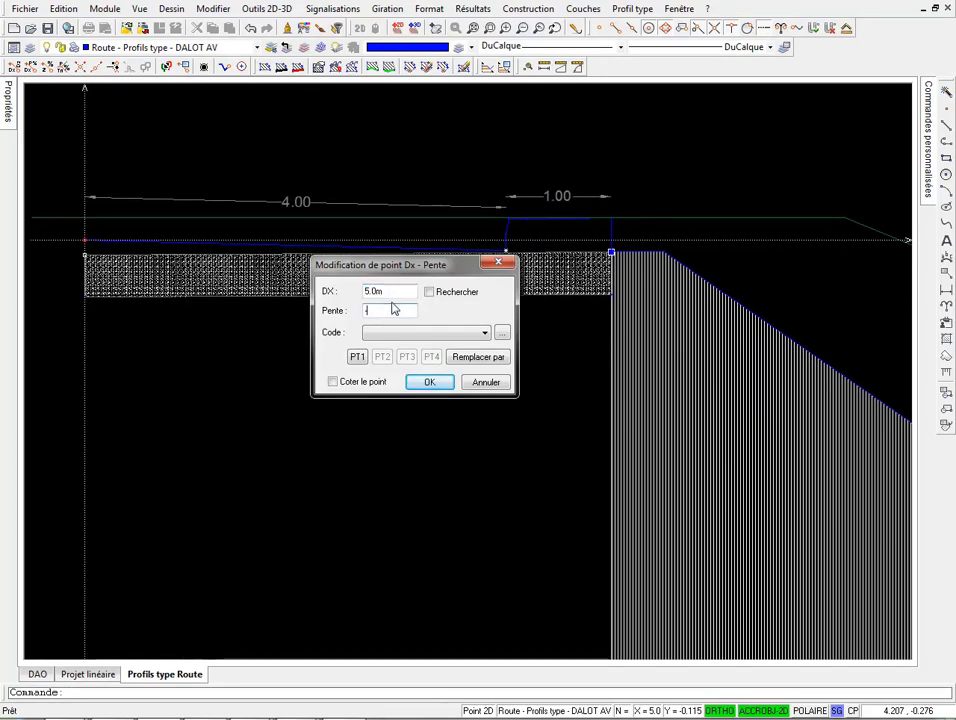
text(-0.5)
click(423, 385)
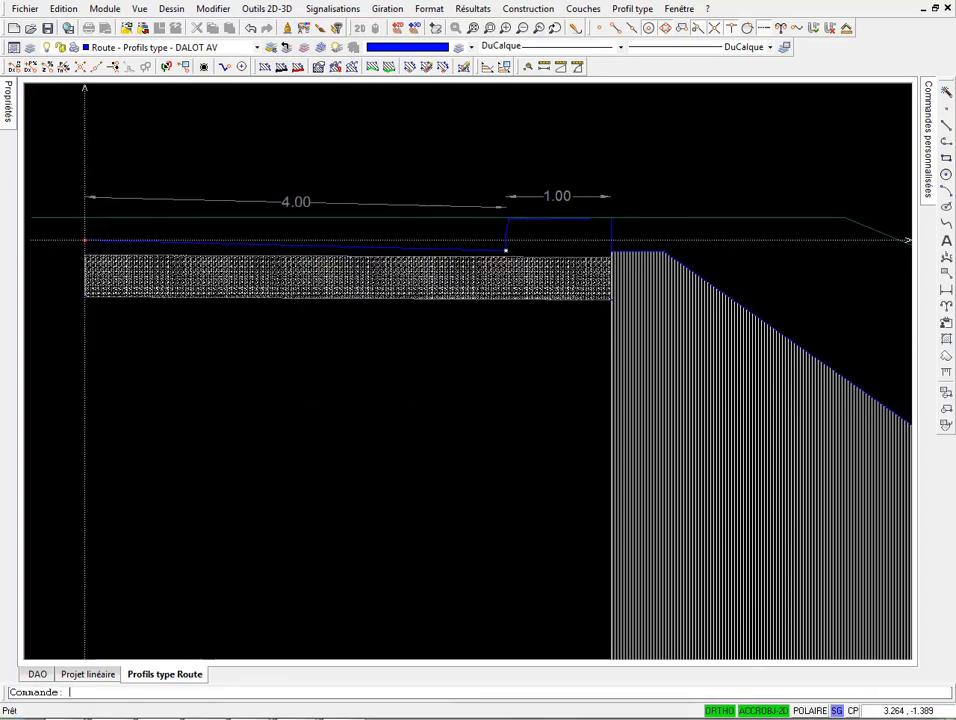
scroll(280, 324, down, 3)
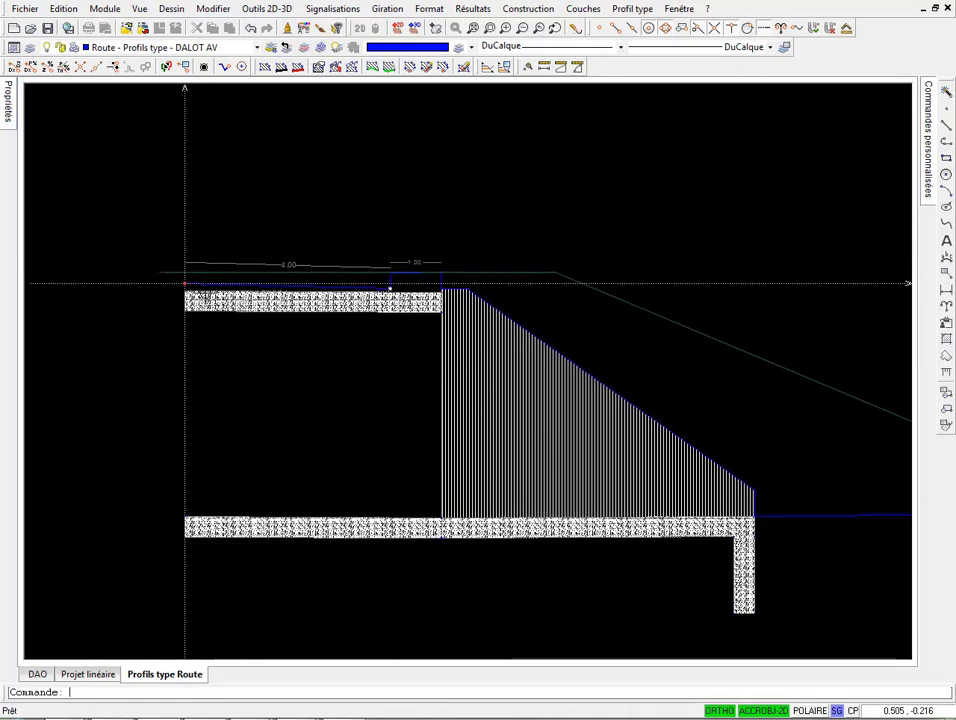
right_click(444, 514)
key(Escape)
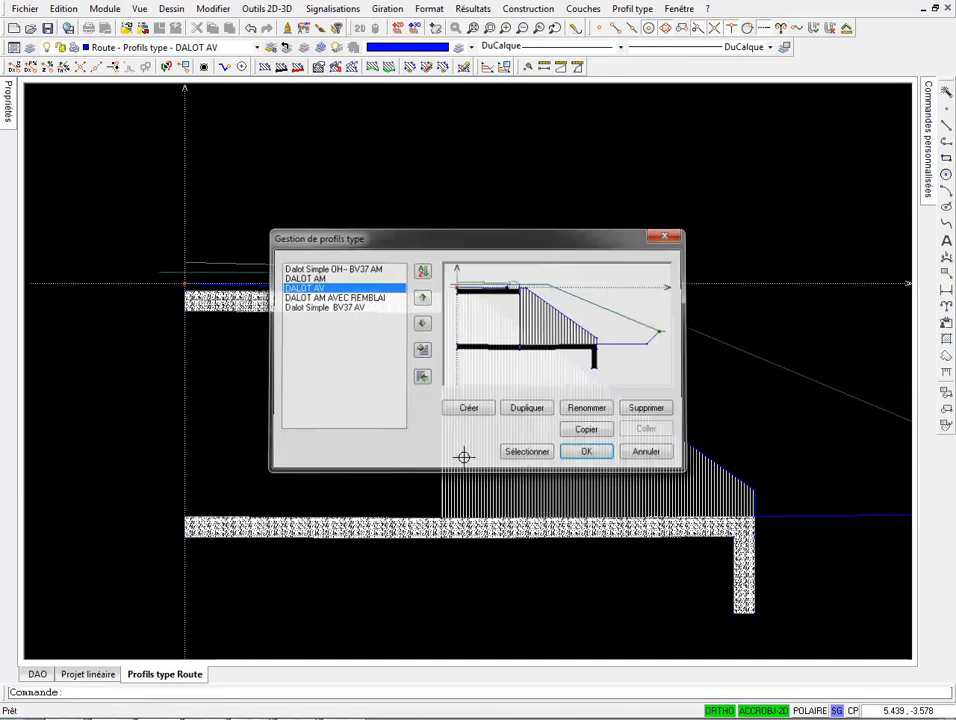
scroll(444, 291, up, 2)
scroll(515, 231, down, 2)
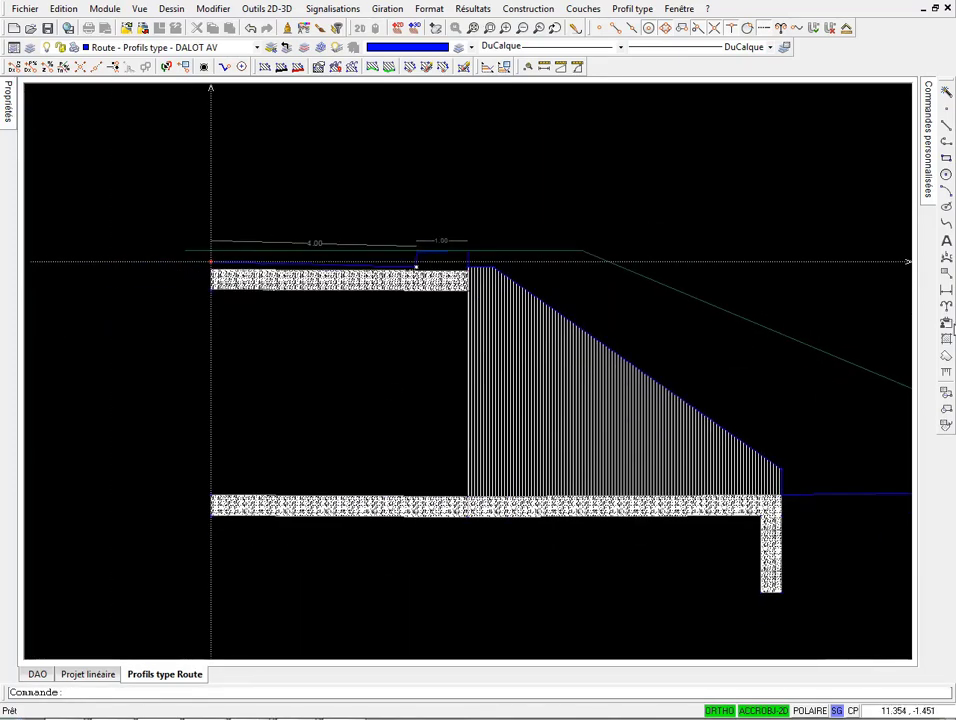
click(943, 297)
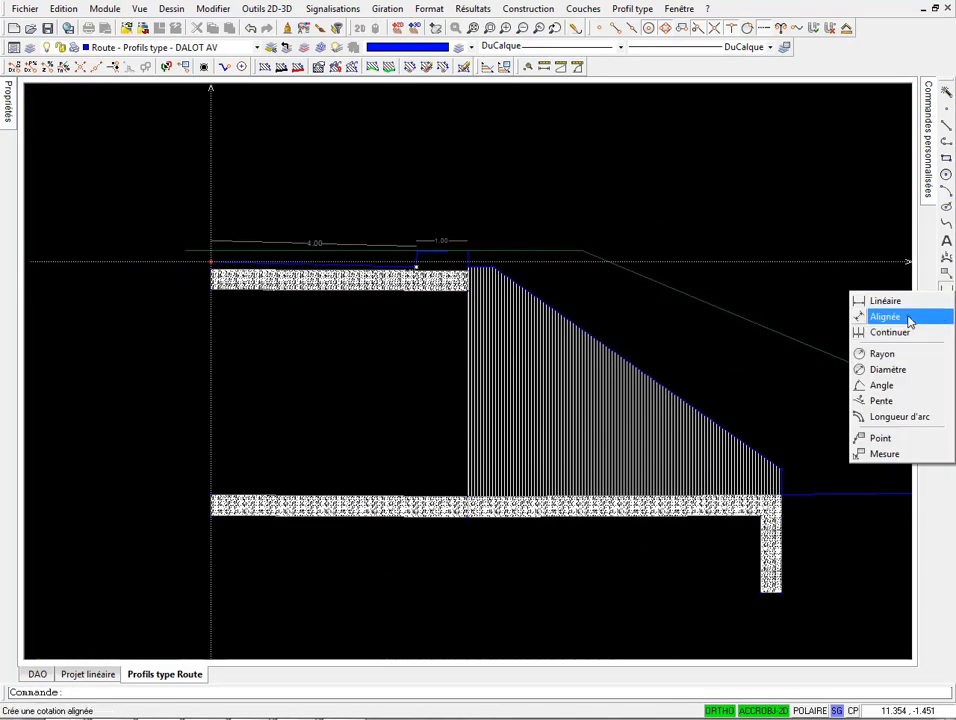
click(218, 496)
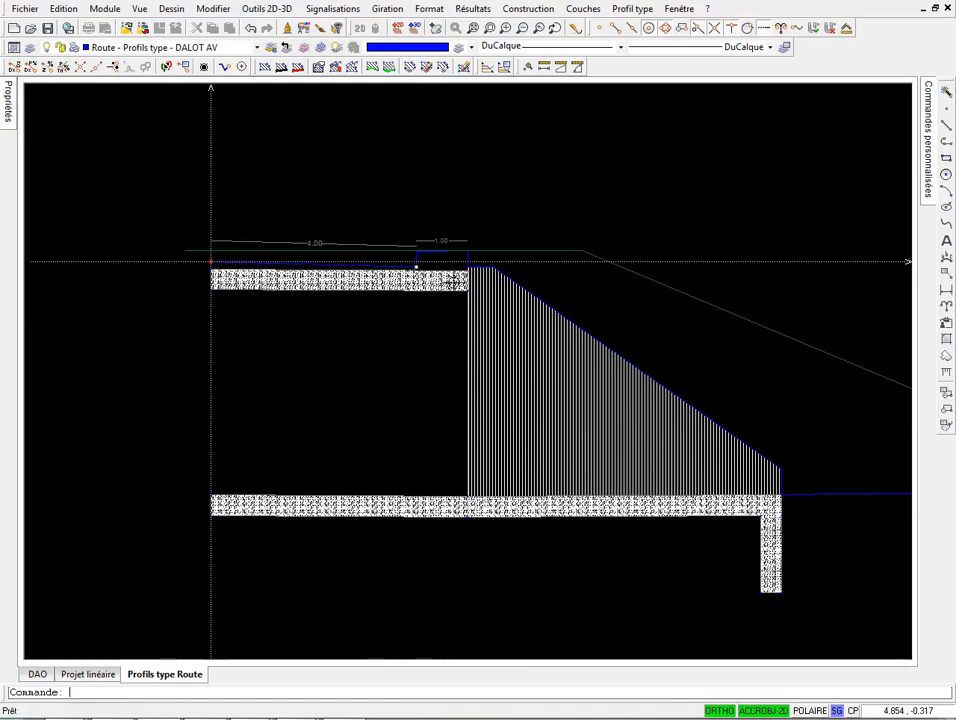
Step: Change the slope of the lower slab's outer top point so that the slab falls outward
scroll(462, 292, down, 1)
middle_drag(710, 440, 574, 414)
scroll(574, 414, up, 2)
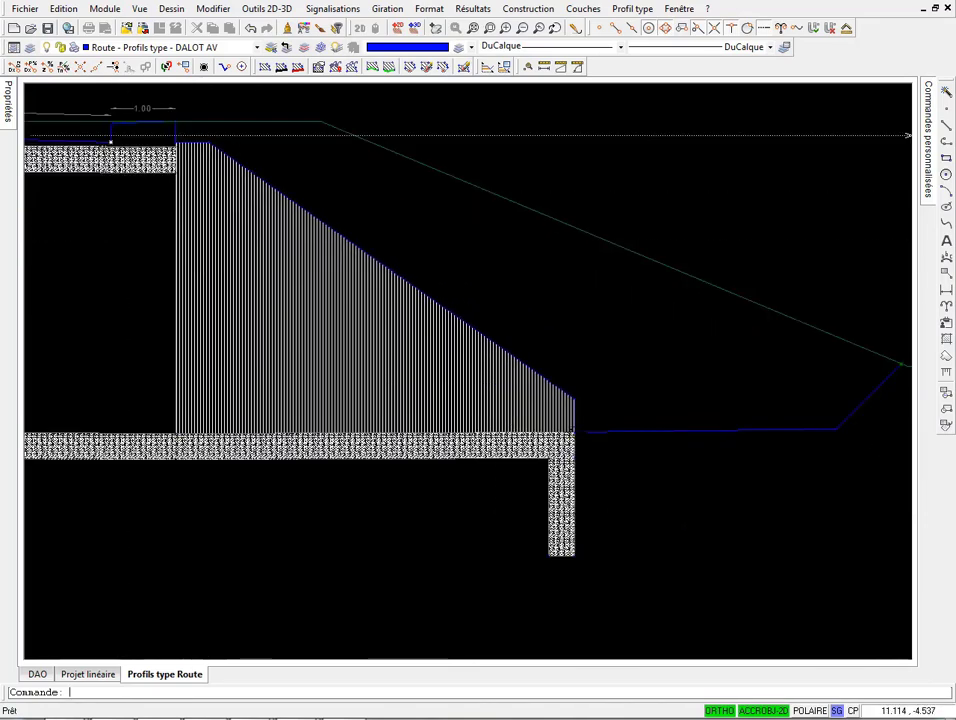
double_click(580, 433)
double_click(406, 311)
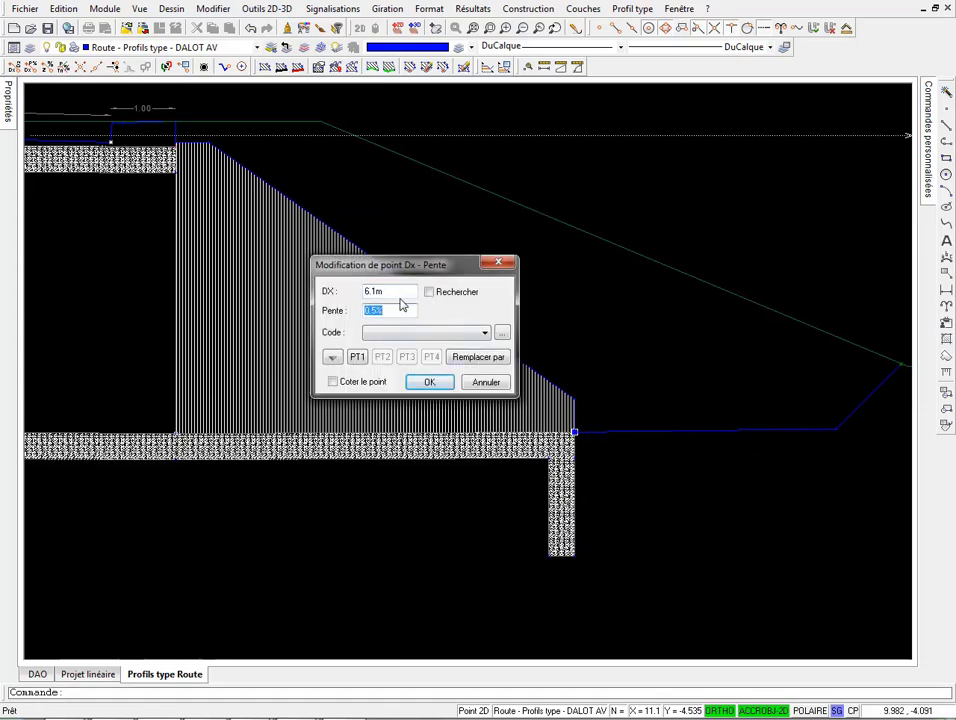
click(429, 382)
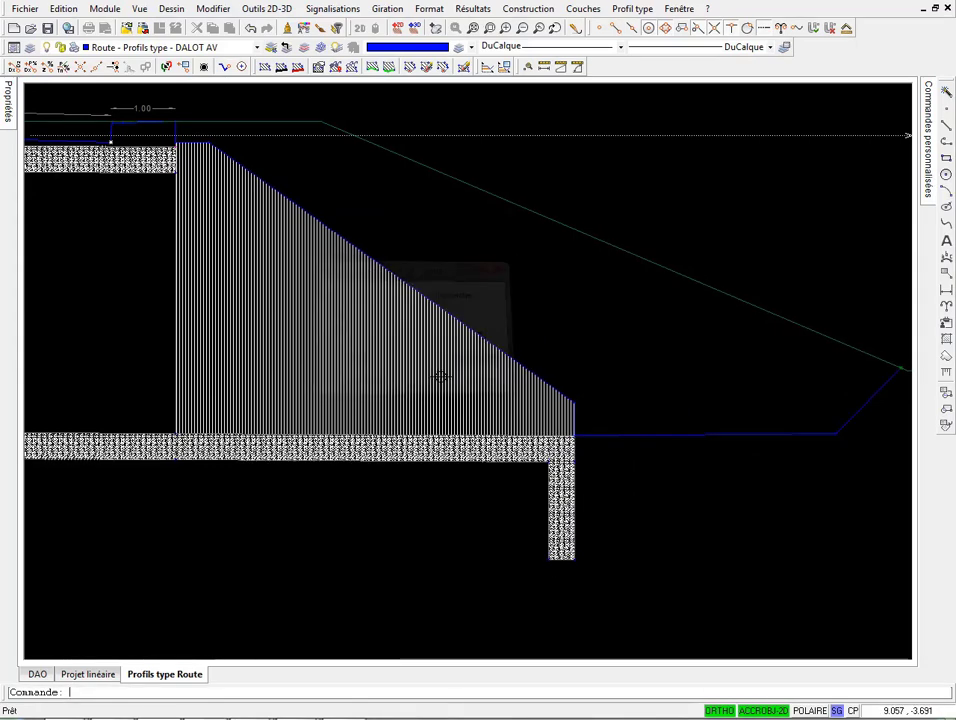
Step: Set the slope of the cut slope's end point on the terrain to -1 in the DALOT AV profile
scroll(148, 266, down, 3)
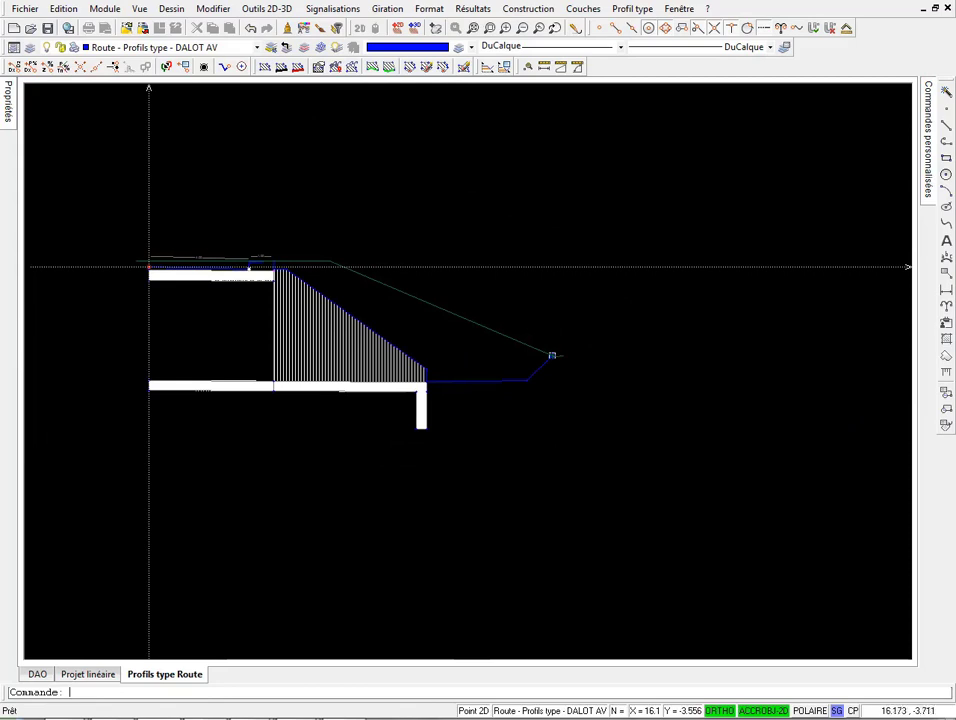
double_click(562, 365)
double_click(398, 311)
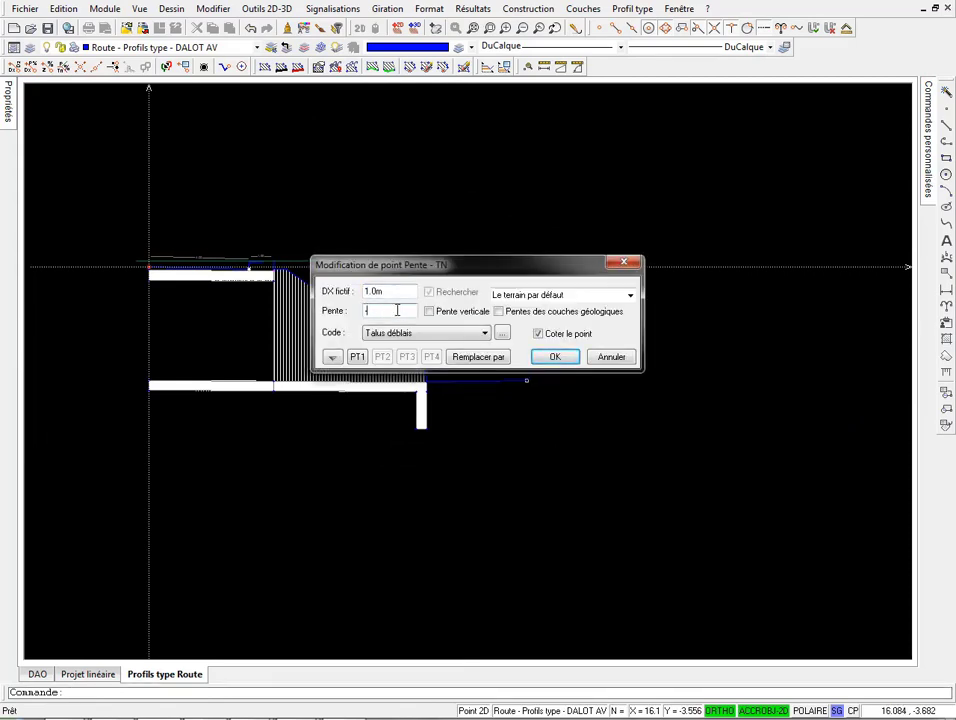
text(-)
key(Return)
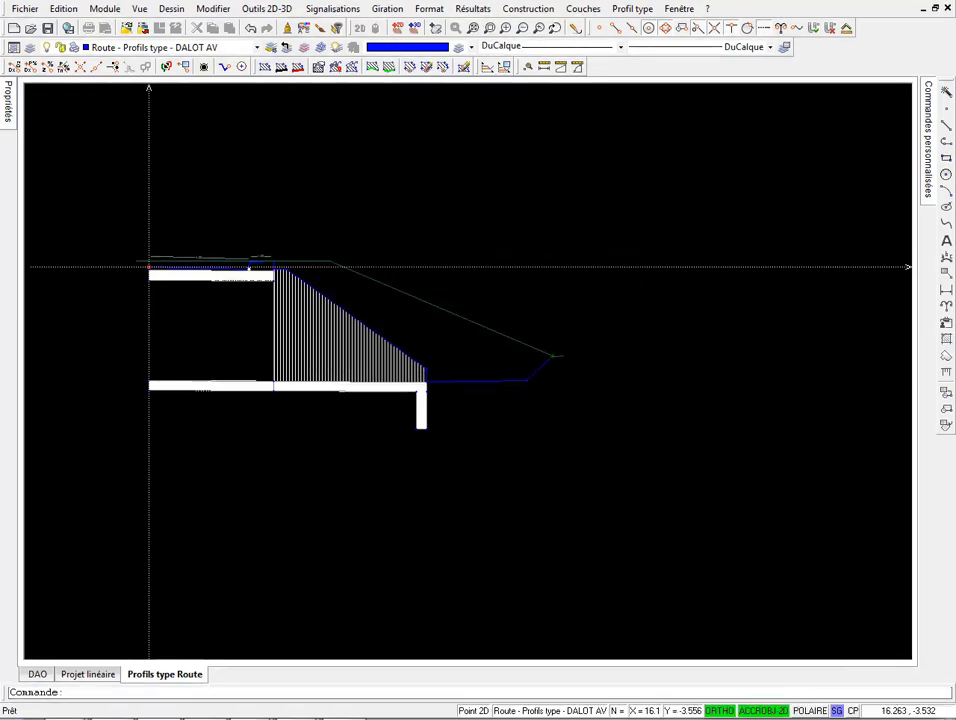
double_click(403, 307)
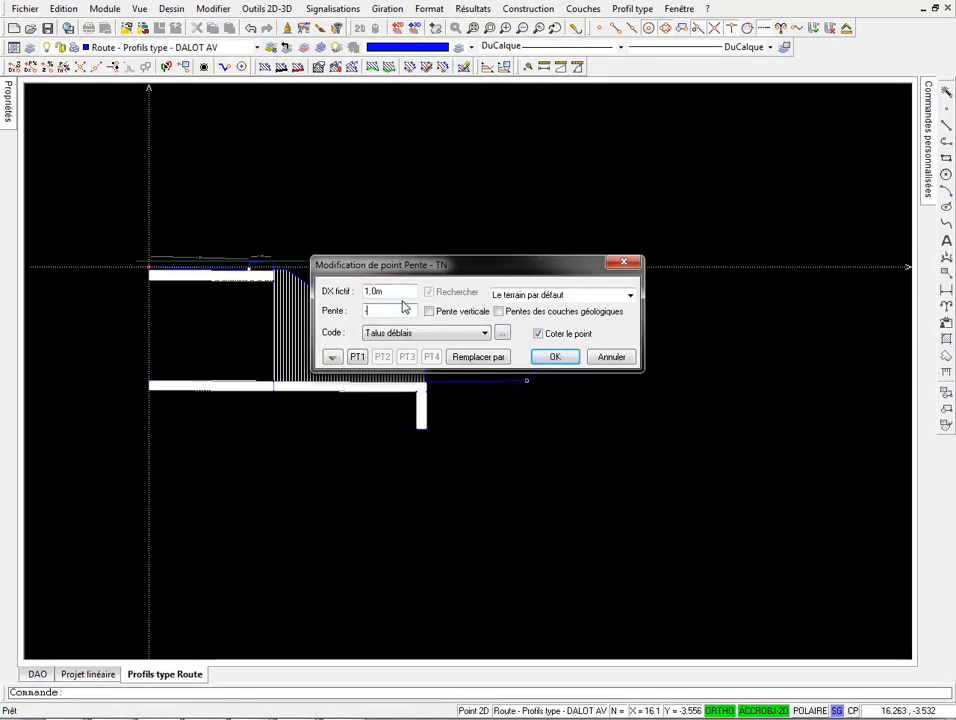
key(Return)
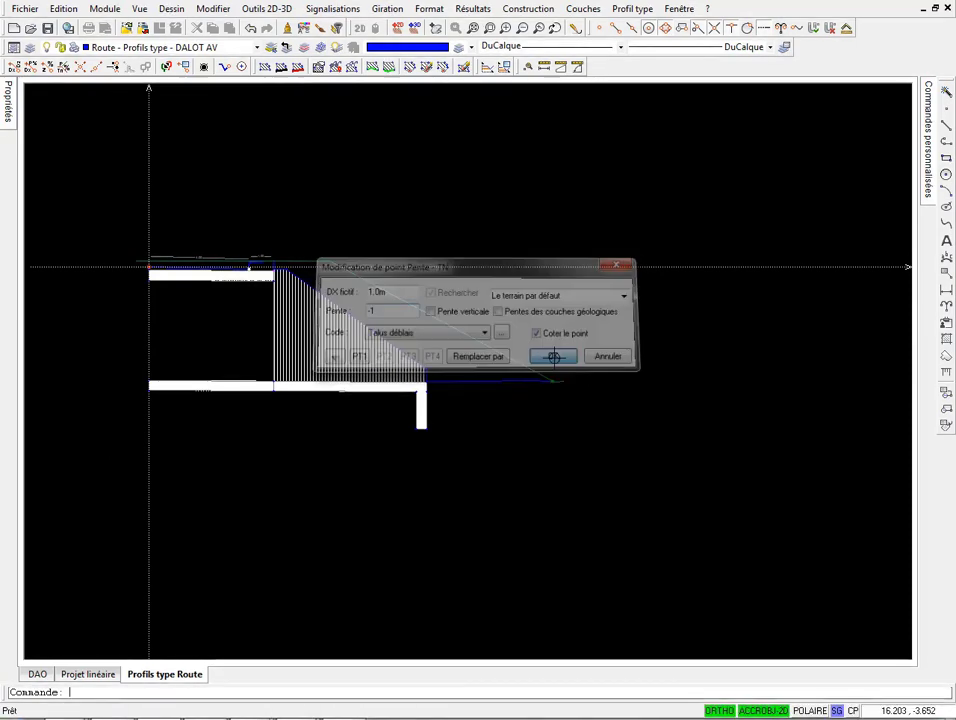
middle_drag(563, 371, 593, 380)
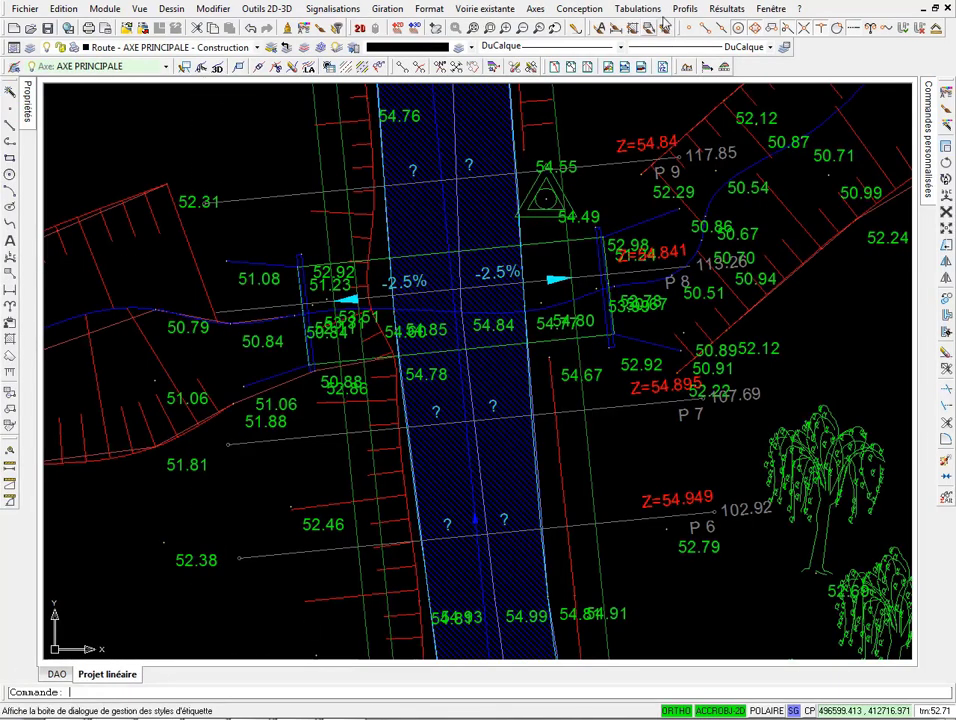
Step: Open the cross-section profiles of AXE PRINCIPALE for all tabulations and go to profile 8 at PR 113.26
click(685, 9)
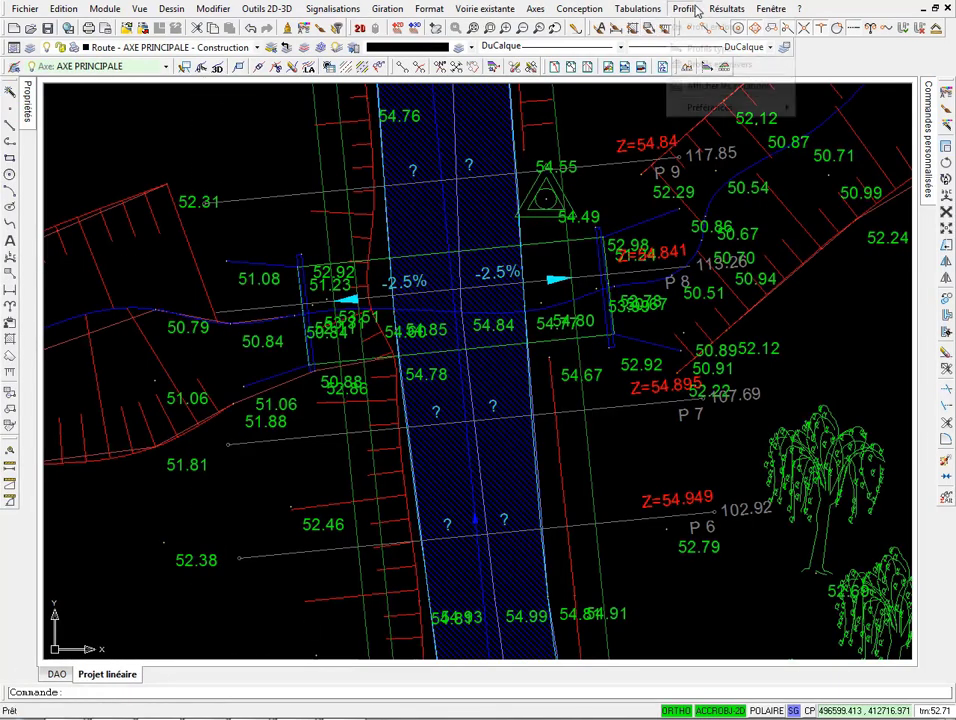
click(709, 48)
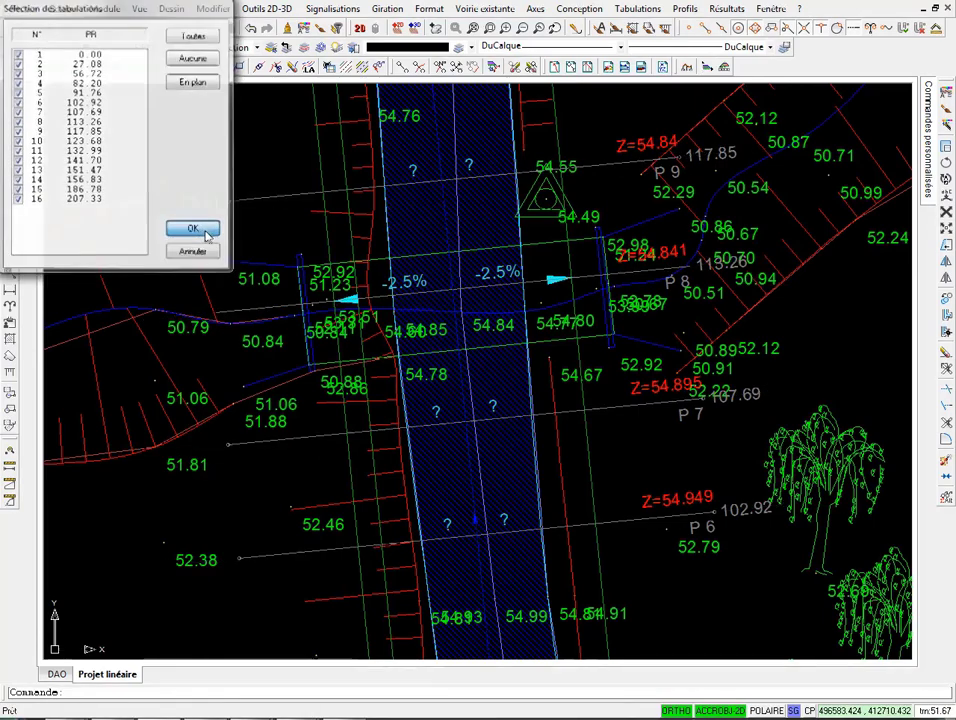
click(252, 229)
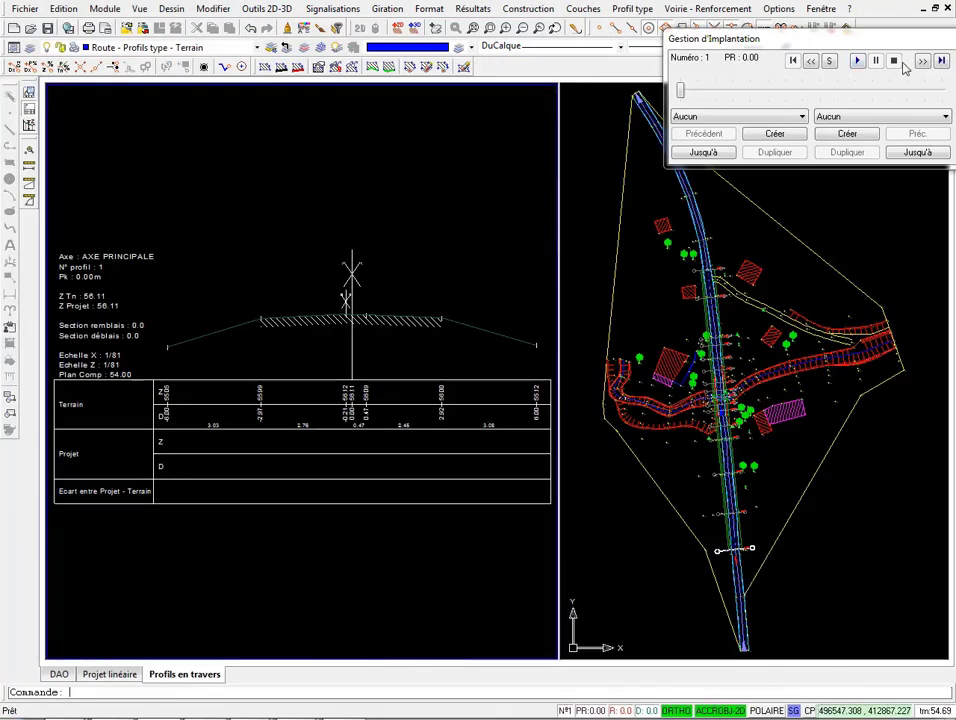
click(922, 61)
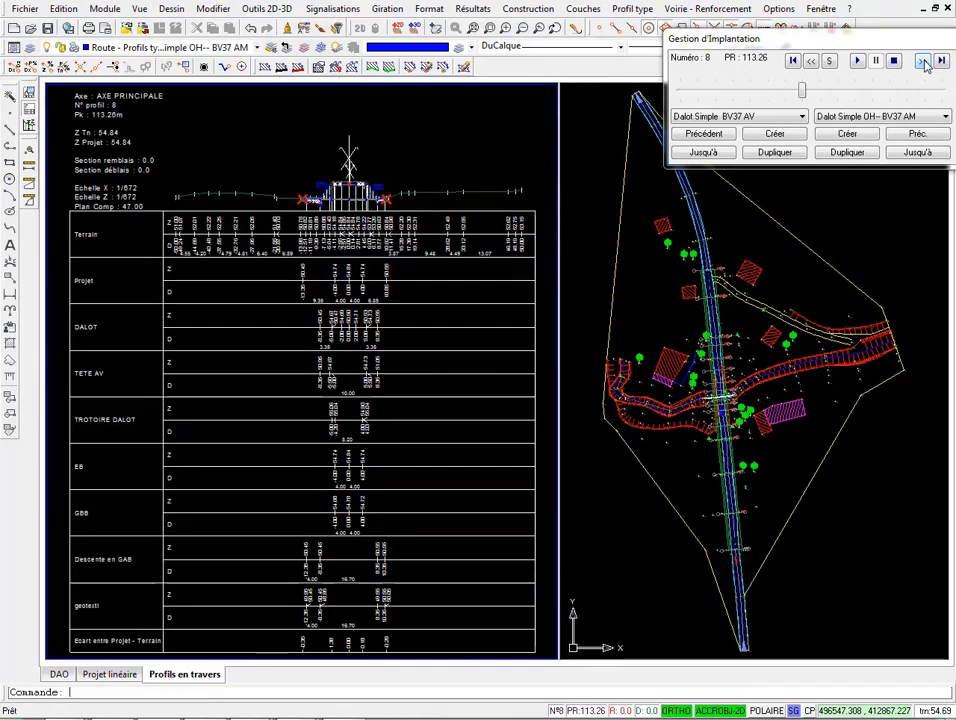
Step: Assign the typical profiles DALOT AV to the left side and DALOT AM to the right side of cross-section 8
click(741, 121)
click(735, 155)
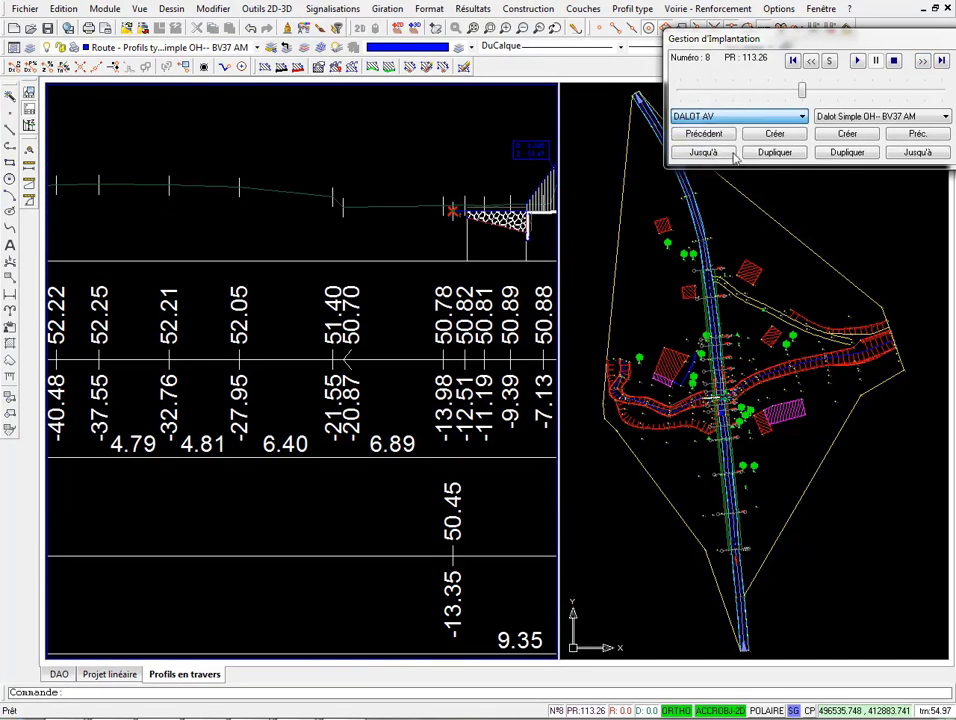
click(867, 118)
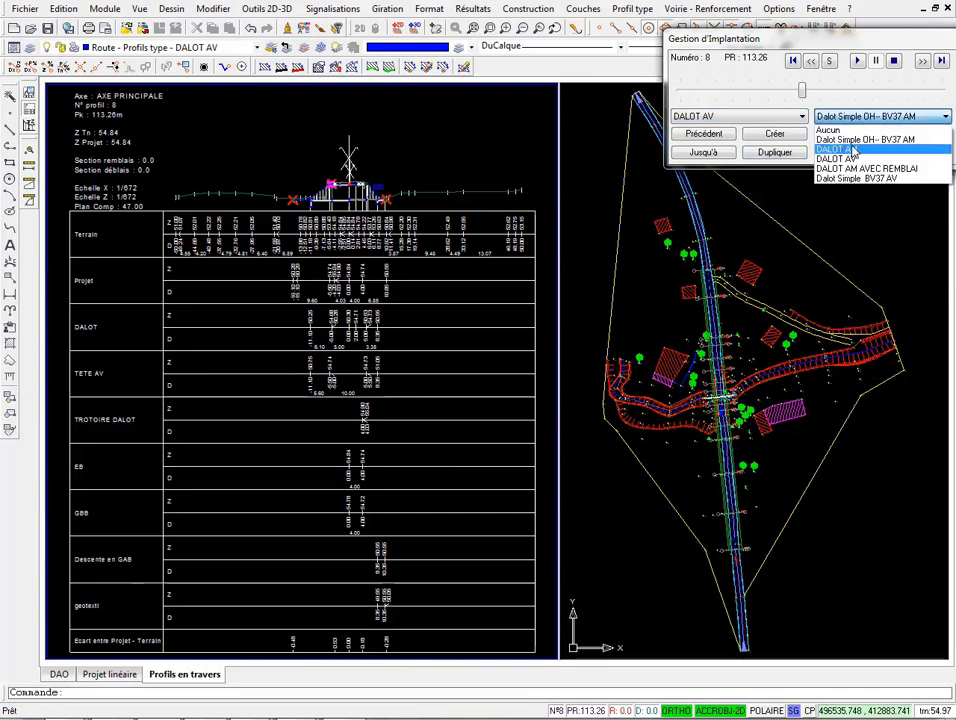
click(837, 149)
Step: Inspect the right sidewalk's outer top point and the pavement over the upper slab in cross-section 8
scroll(405, 300, up, 6)
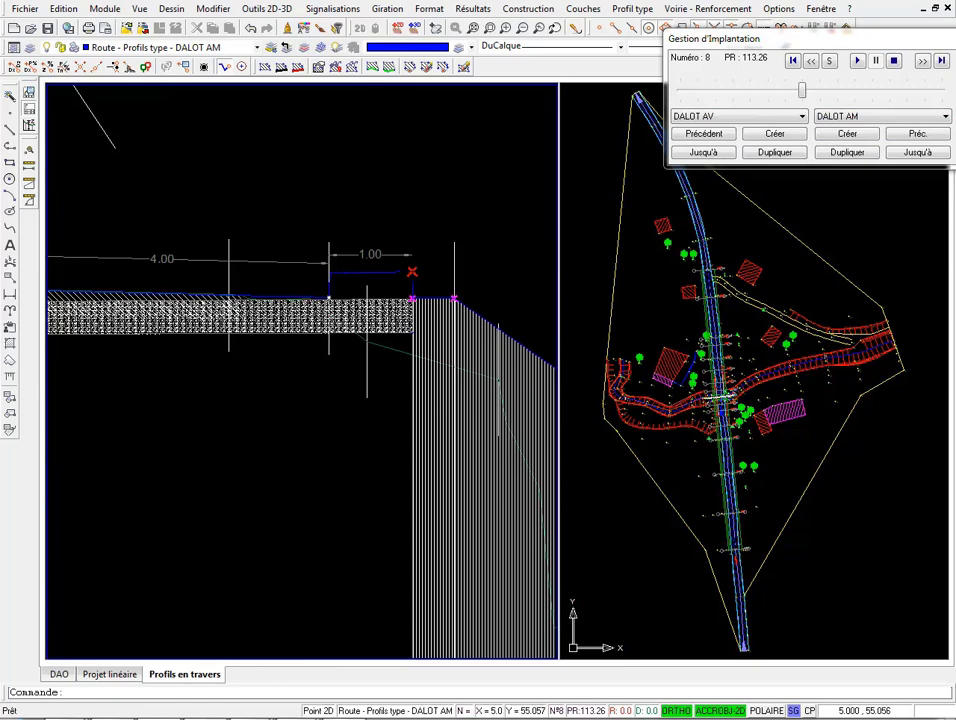
double_click(412, 272)
key(Return)
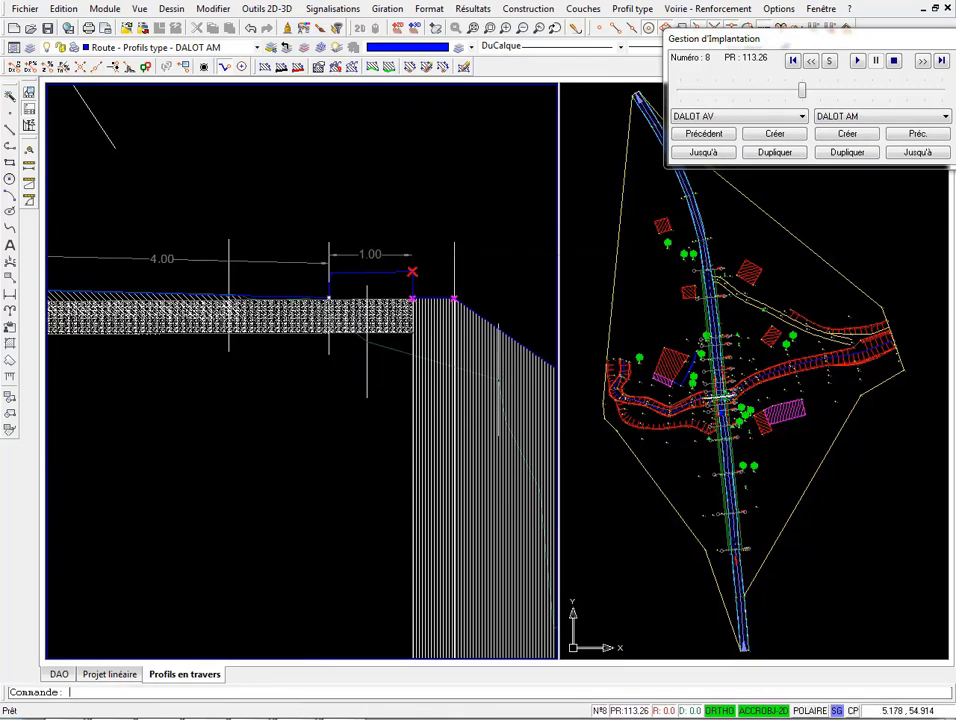
scroll(470, 275, down, 5)
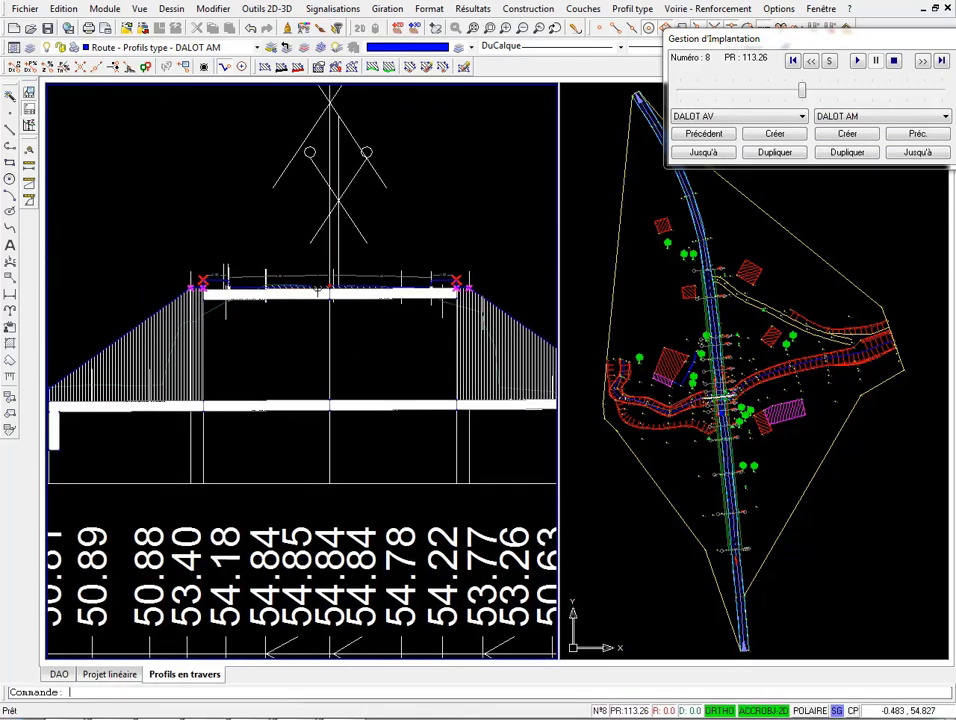
scroll(300, 286, up, 3)
scroll(335, 288, up, 2)
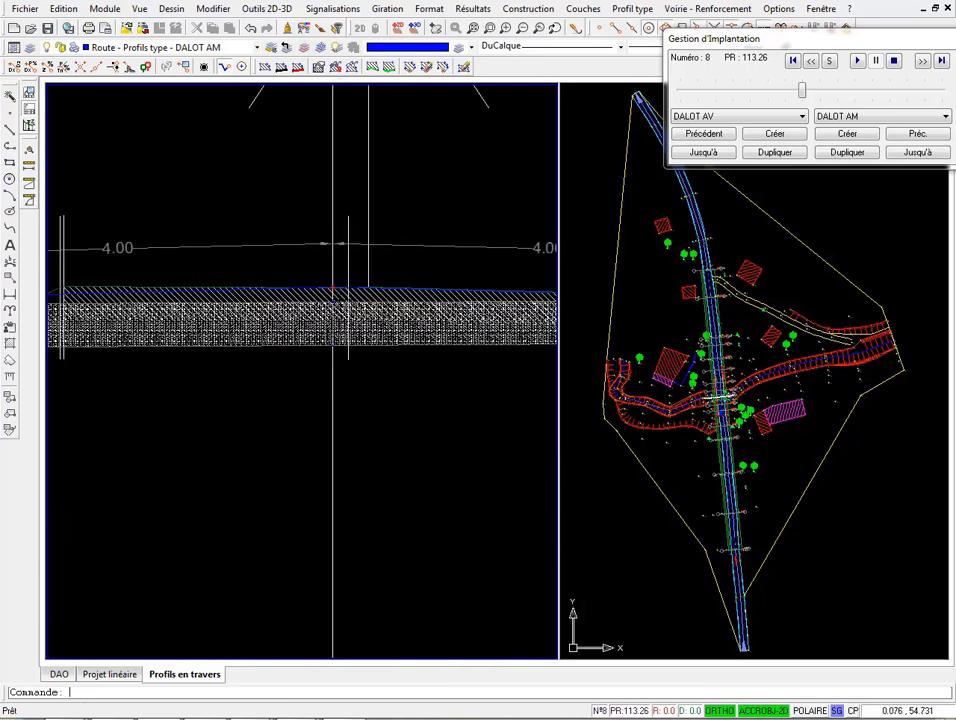
scroll(300, 288, down, 2)
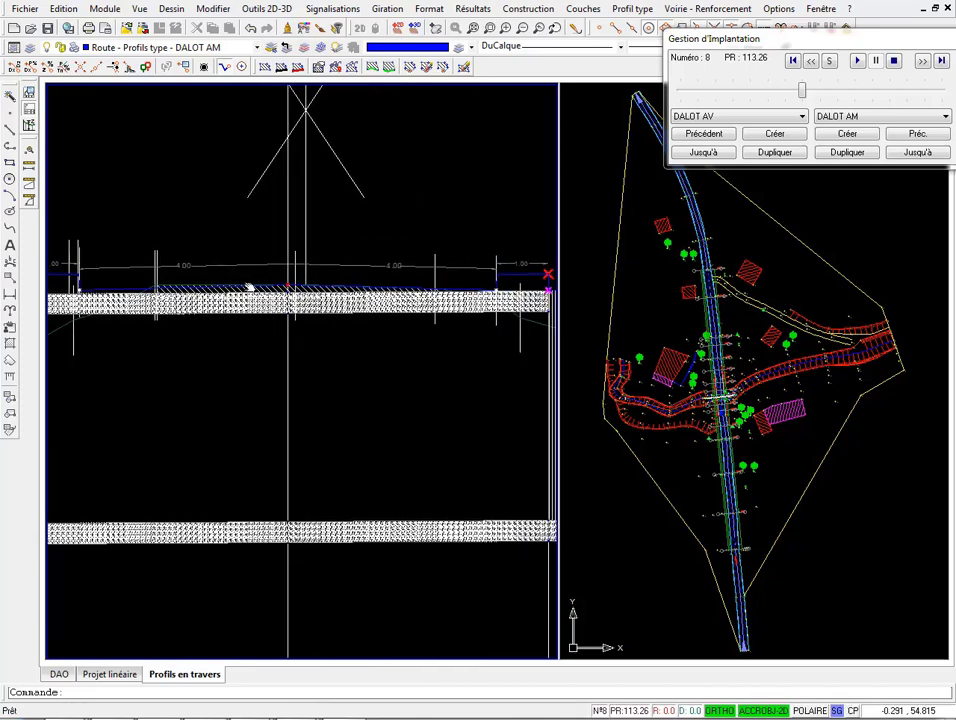
Step: Close and reopen the cross-section profiles of AXE PRINCIPALE for all tabulations, and go to profile 8 by number
scroll(270, 288, right, 5)
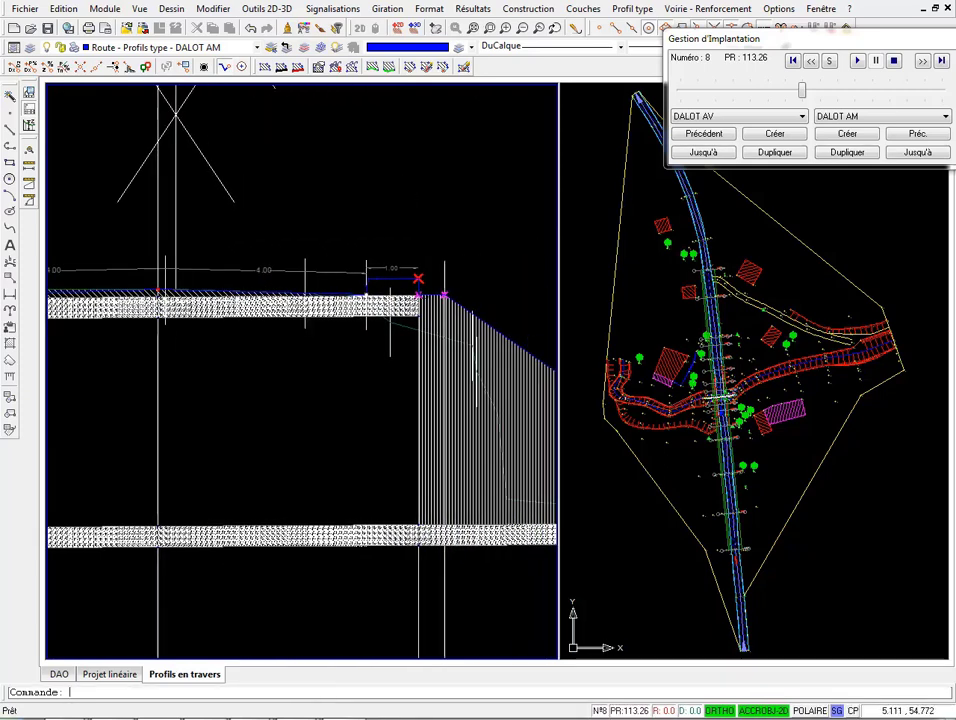
key(ctrl+F4)
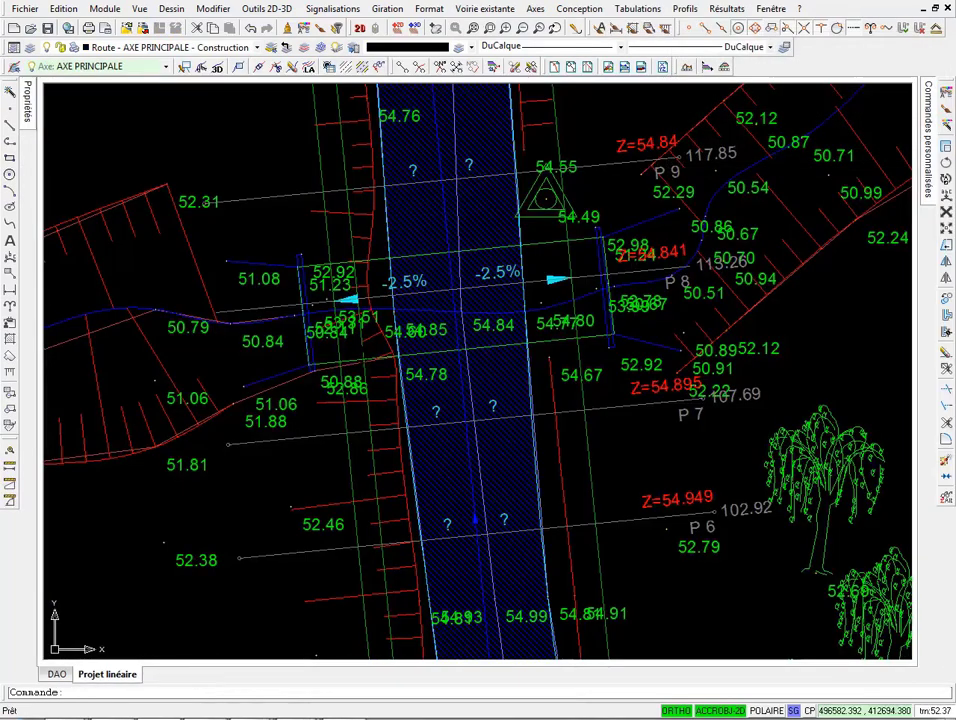
click(685, 8)
click(693, 30)
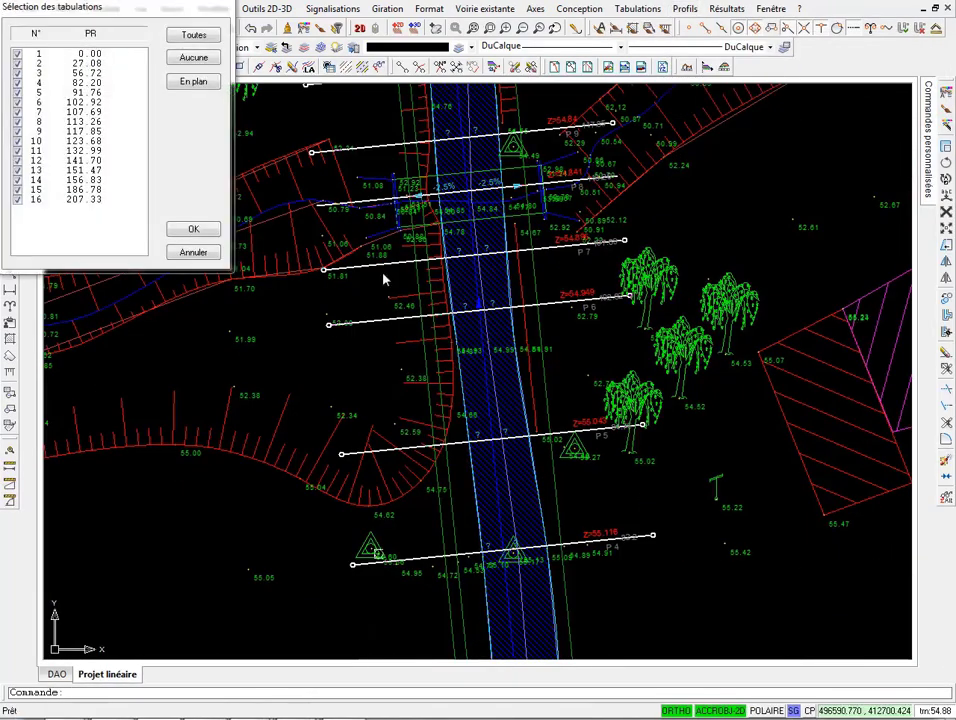
key(Return)
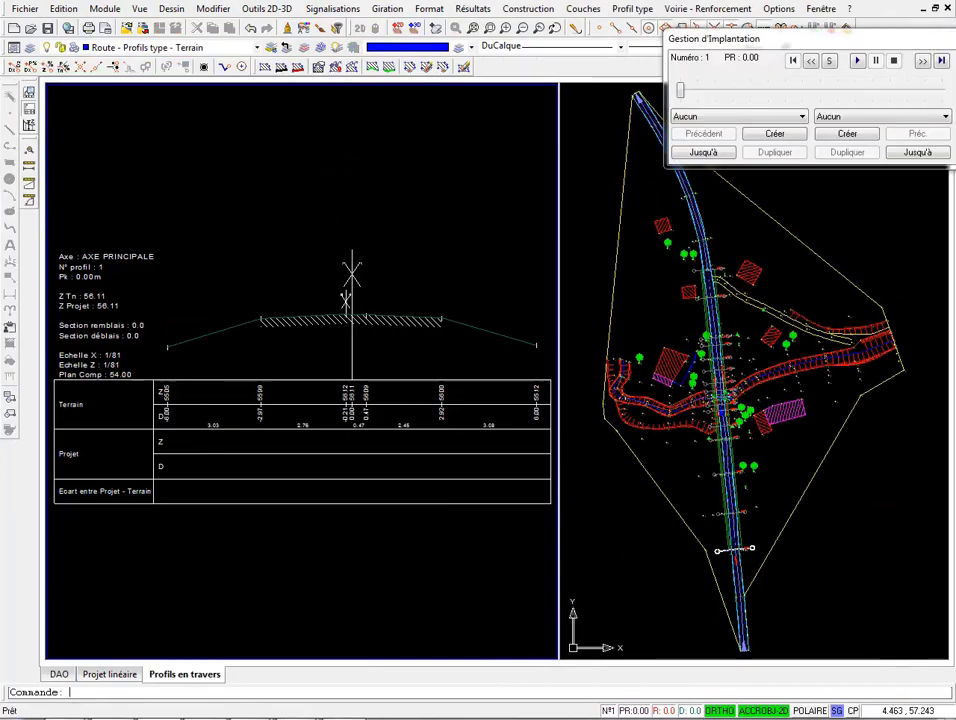
click(922, 61)
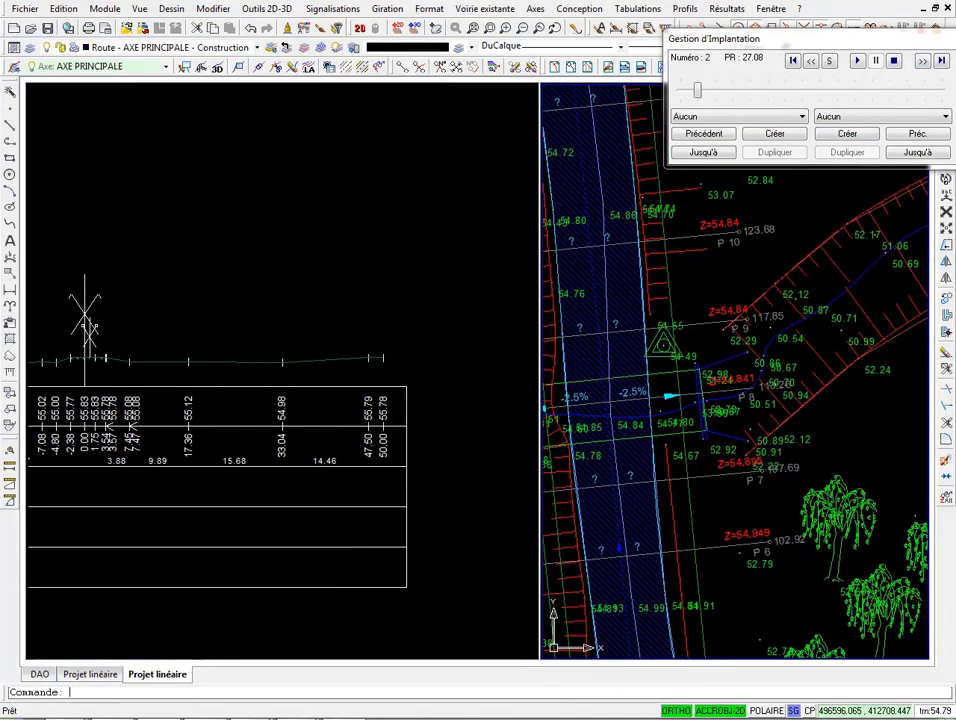
click(829, 61)
click(320, 233)
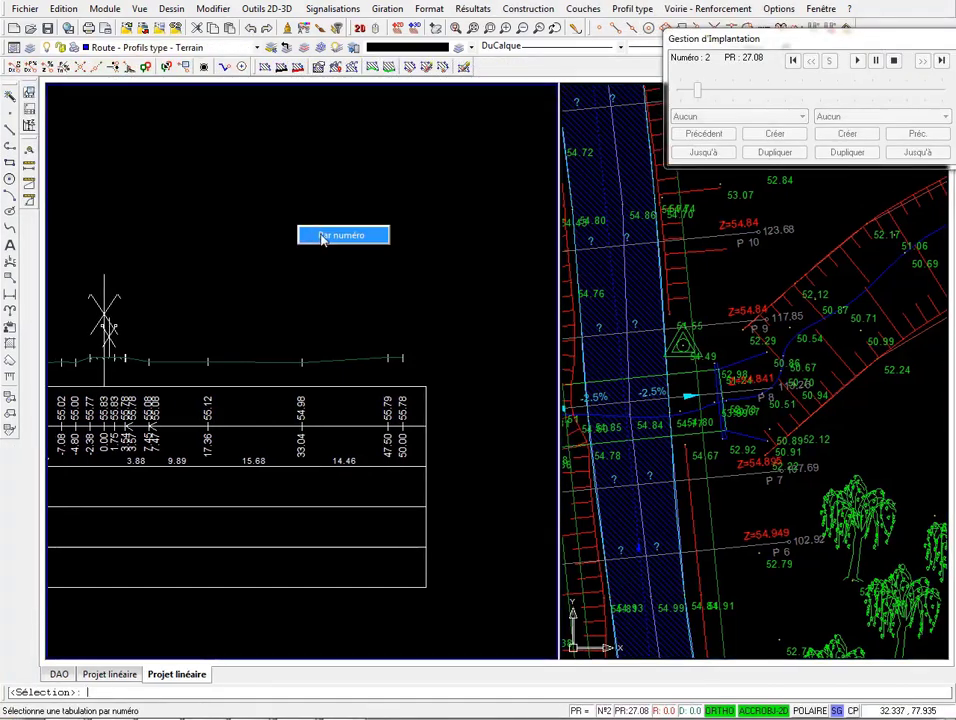
text(8)
key(Return)
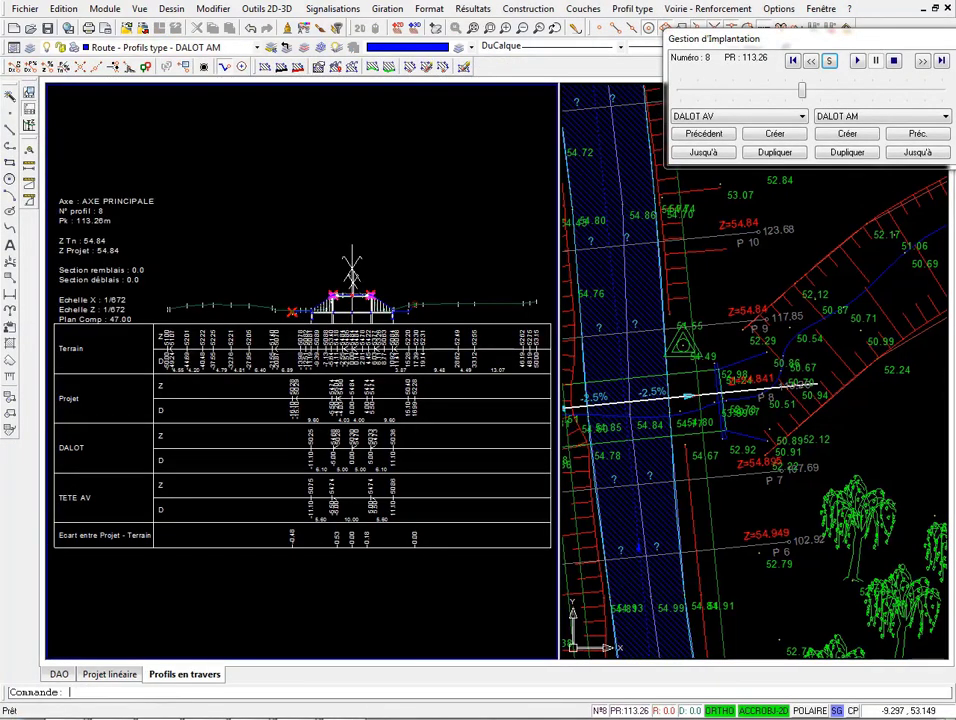
Step: Examine the settings of the right sidewalk's outer top point in cross-section 8 without changing them
scroll(445, 285, up, 5)
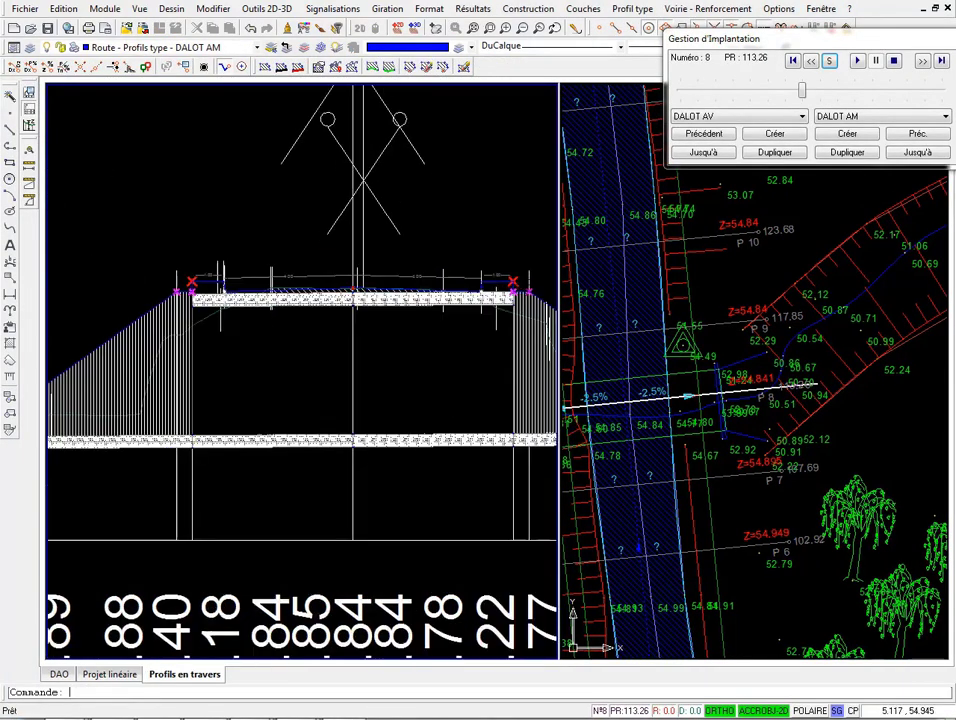
double_click(488, 270)
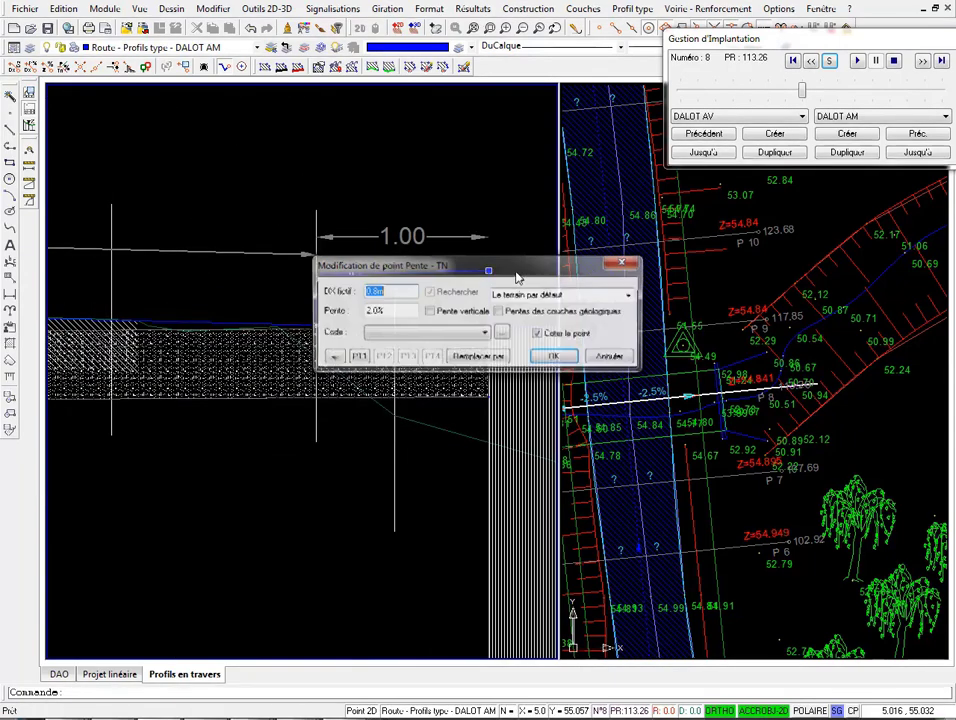
key(Escape)
scroll(406, 245, down, 2)
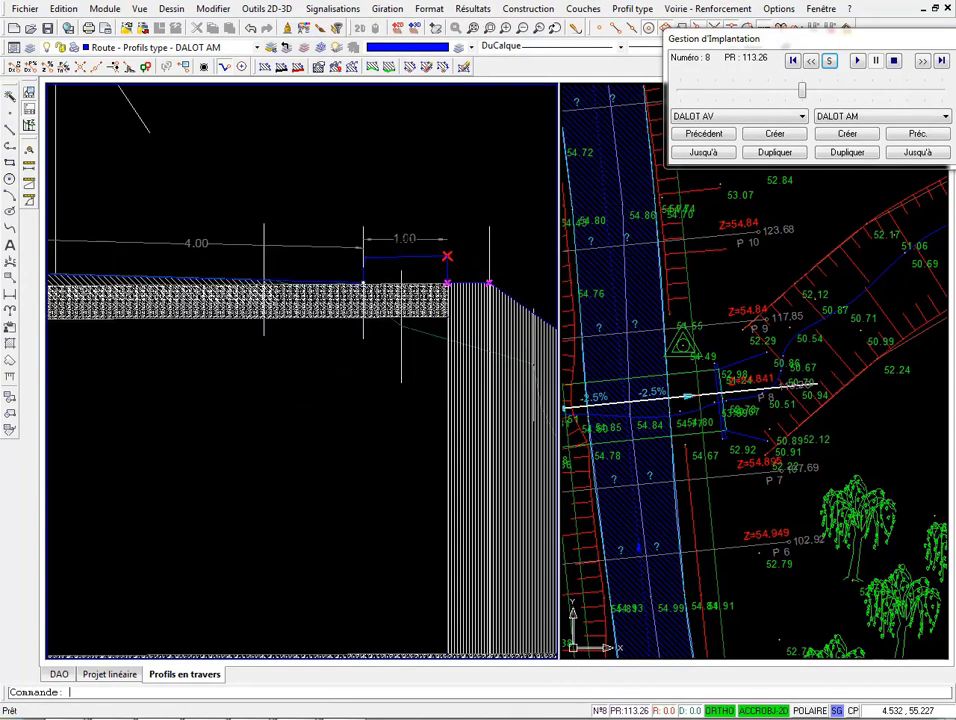
scroll(288, 260, down, 2)
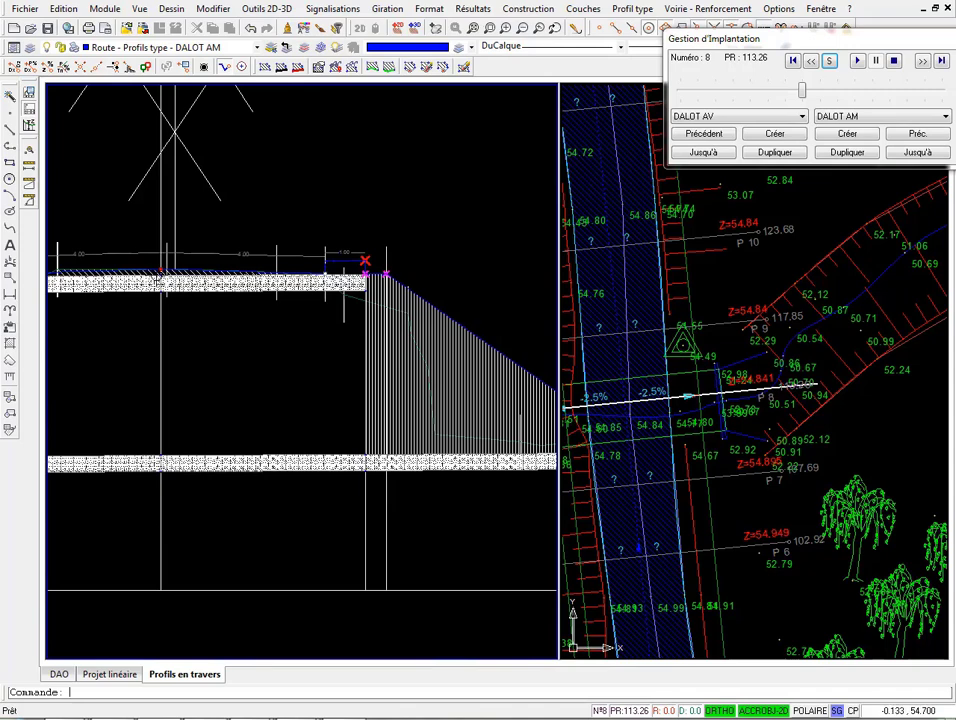
Step: Set the DZ of the axis point above the upper slab to -0.18 in cross-section 8
double_click(161, 274)
double_click(406, 309)
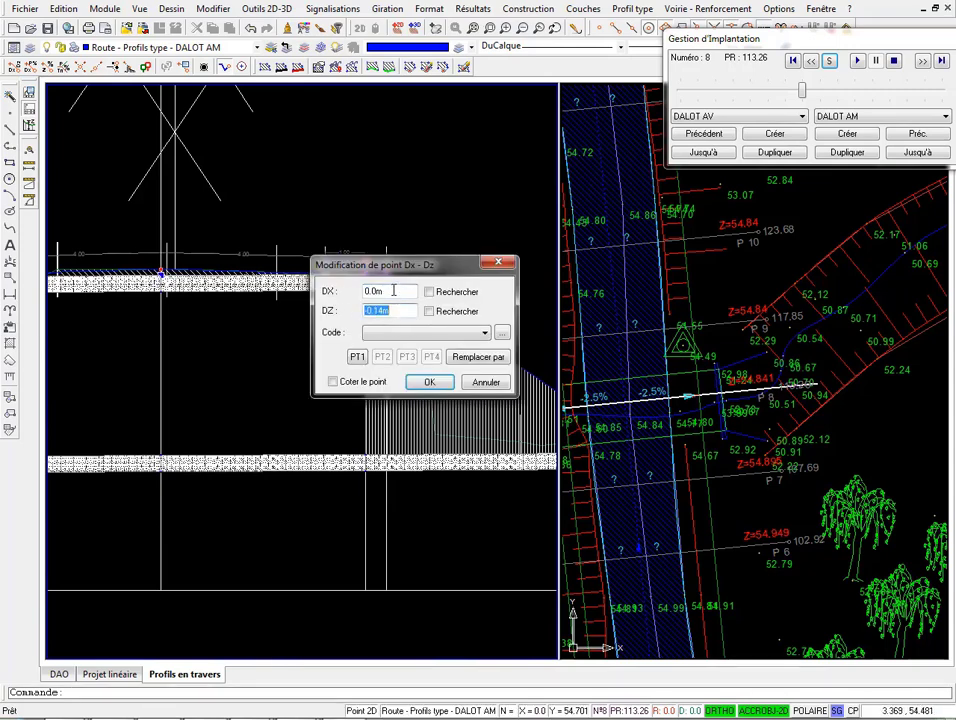
text(-0.18)
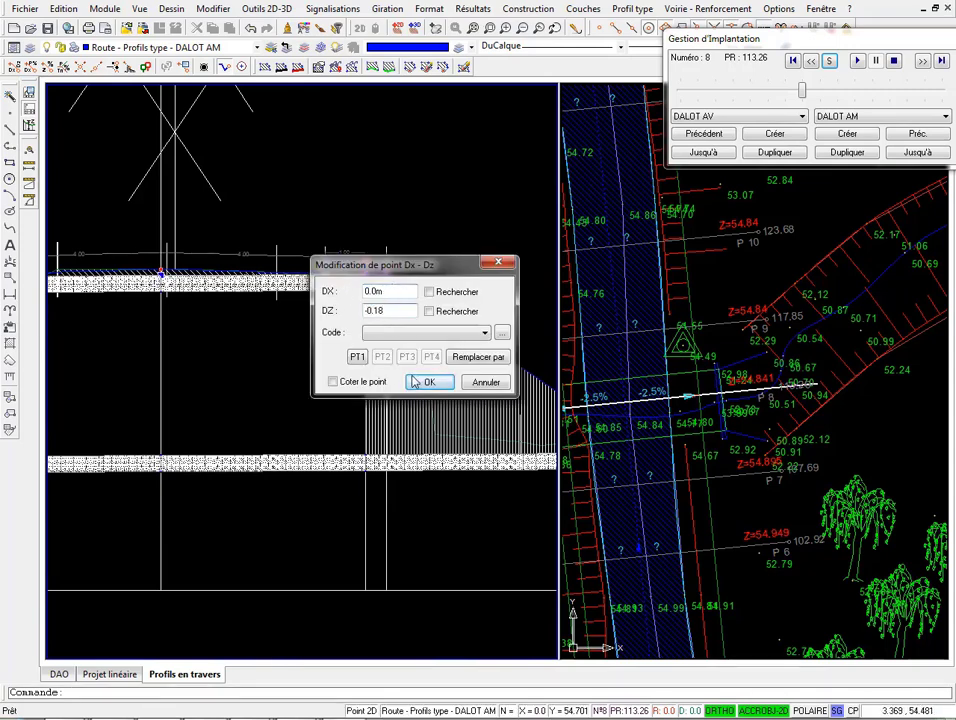
click(428, 382)
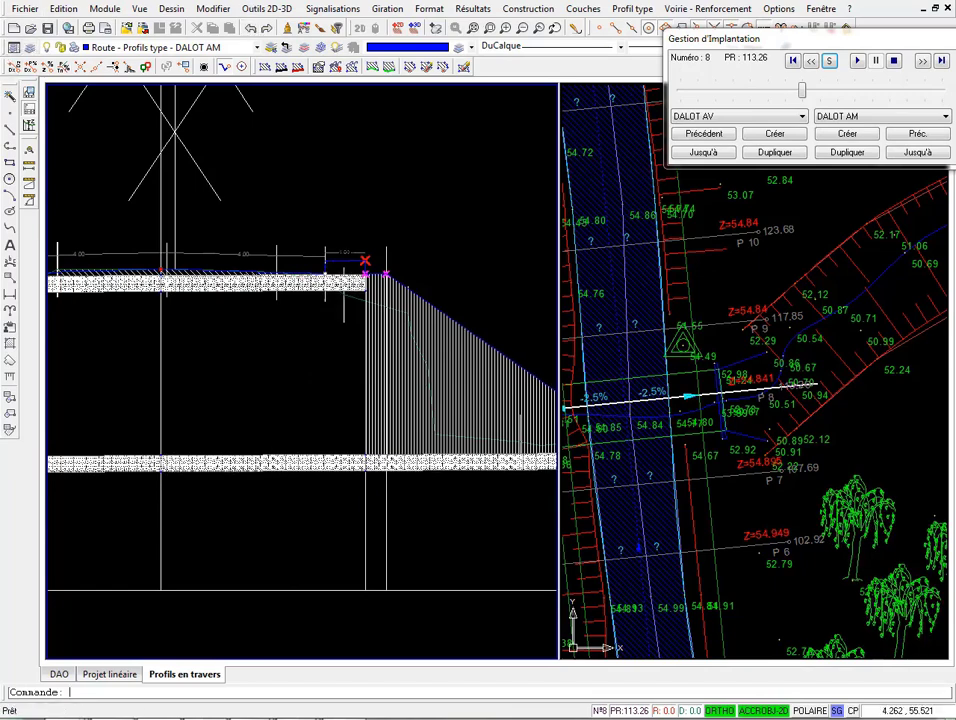
Step: Inspect the base point of the right sidewalk's outer edge and the adjoining wing wall in cross-section 8
scroll(365, 262, up, 3)
scroll(368, 263, up, 2)
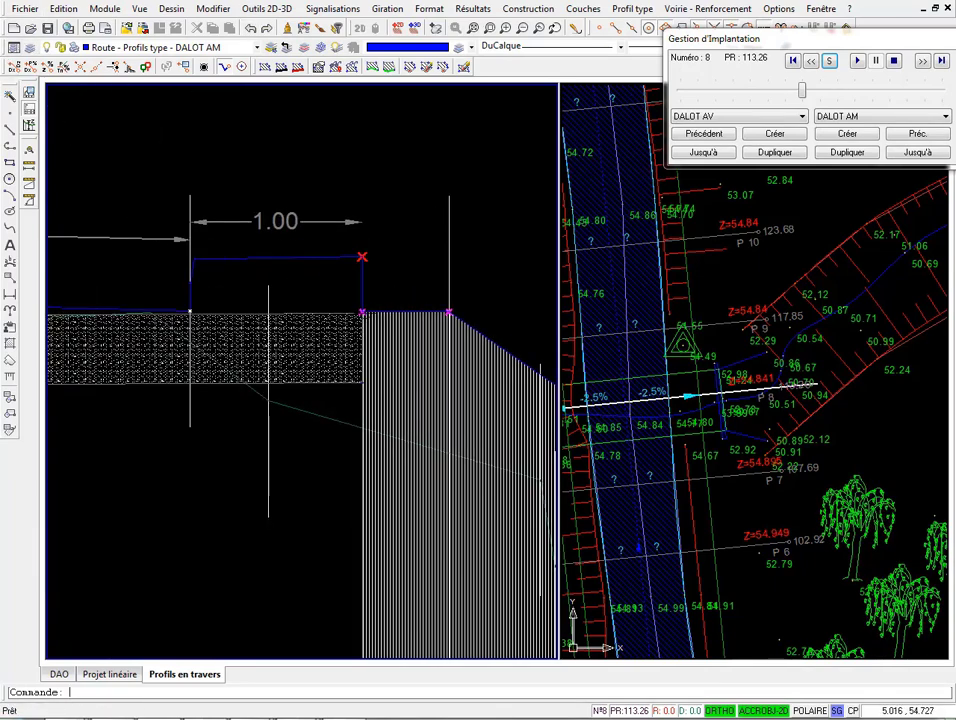
click(362, 313)
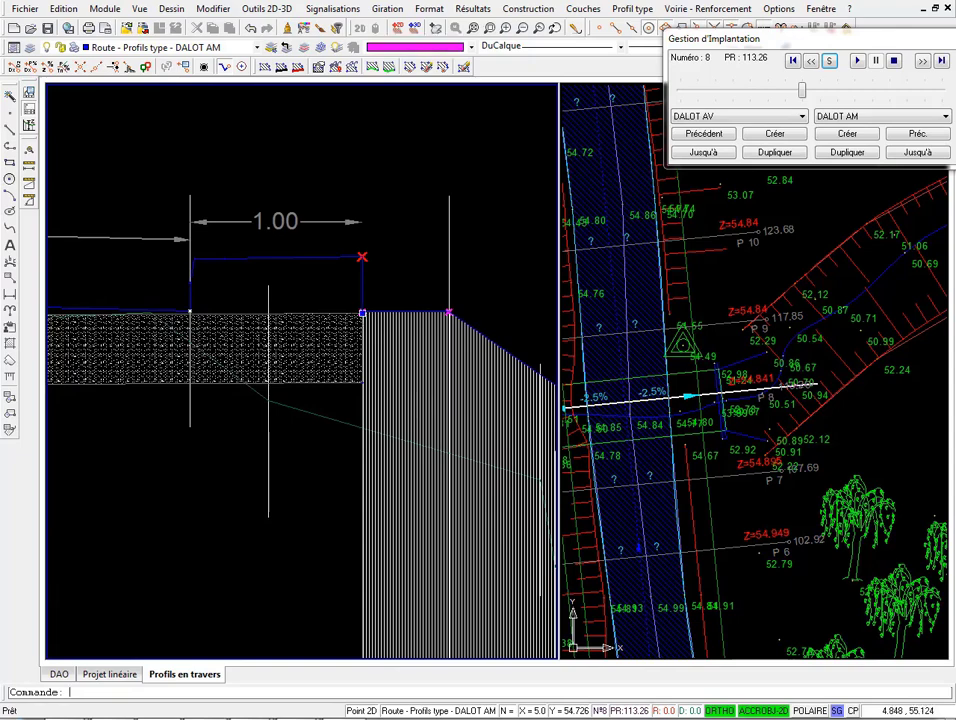
scroll(351, 250, down, 2)
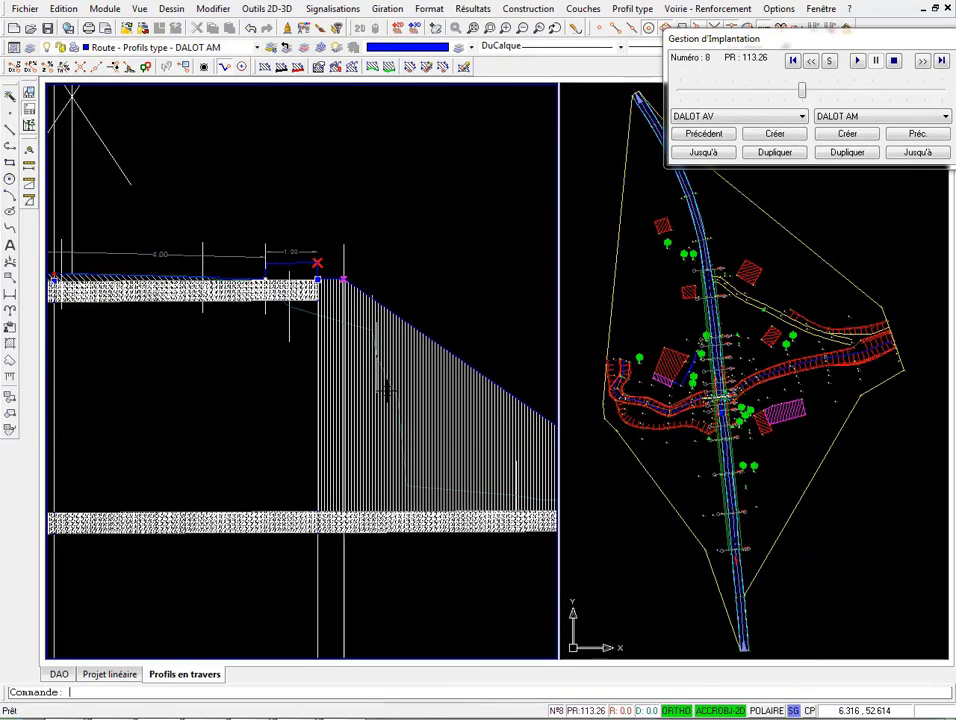
middle_drag(322, 310, 331, 327)
scroll(323, 288, up, 2)
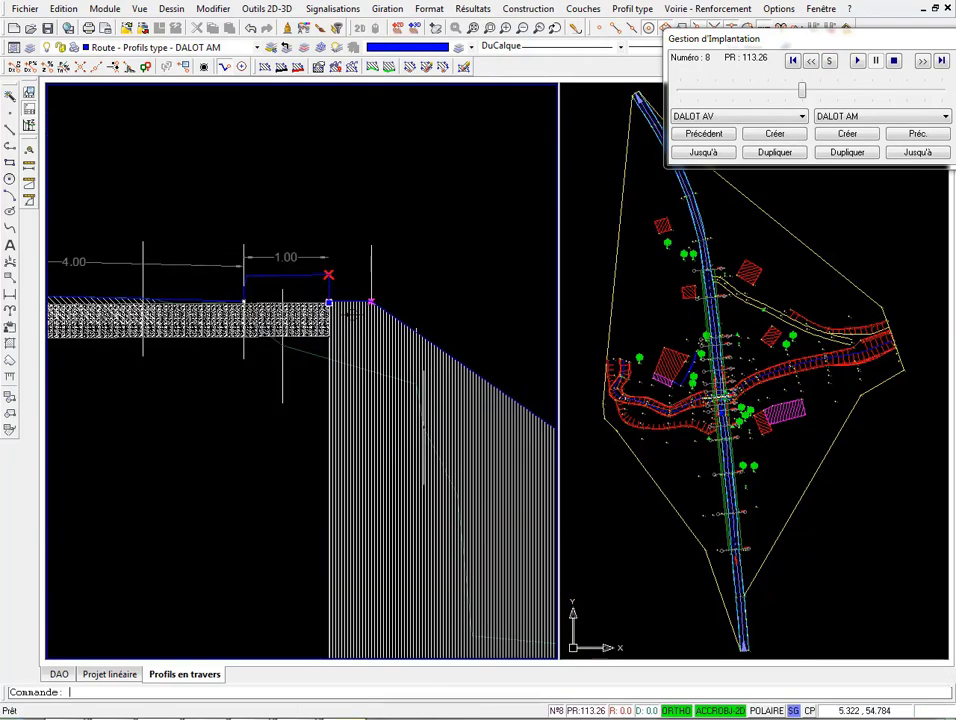
scroll(311, 319, down, 3)
middle_drag(396, 291, 455, 289)
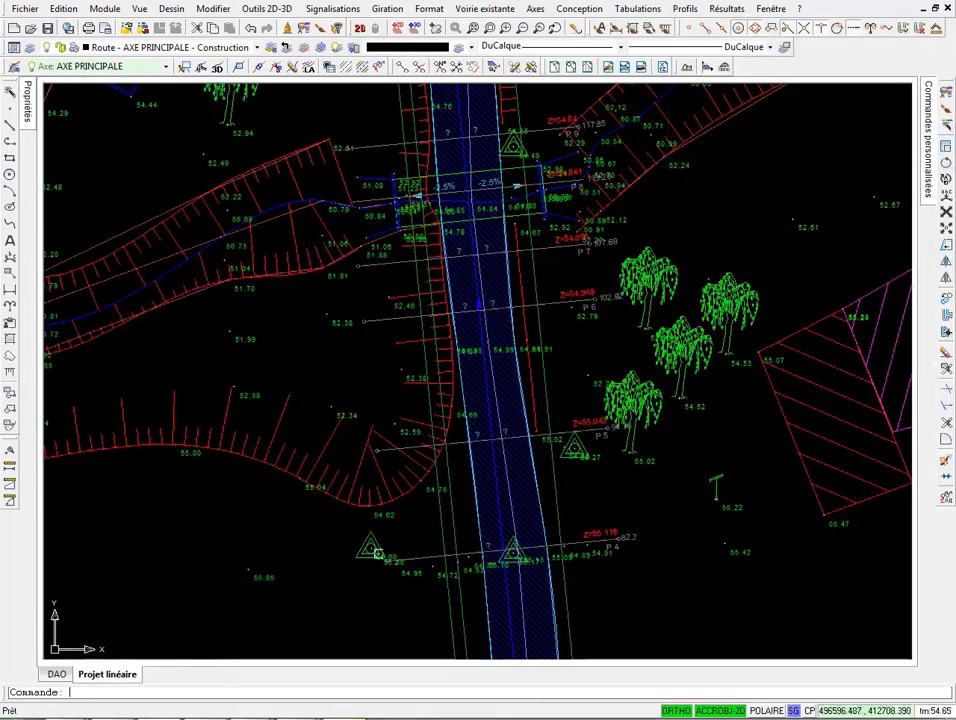
Step: Open the typical profile DALOT AM for editing at its sidewalk and upper slab edge
click(727, 8)
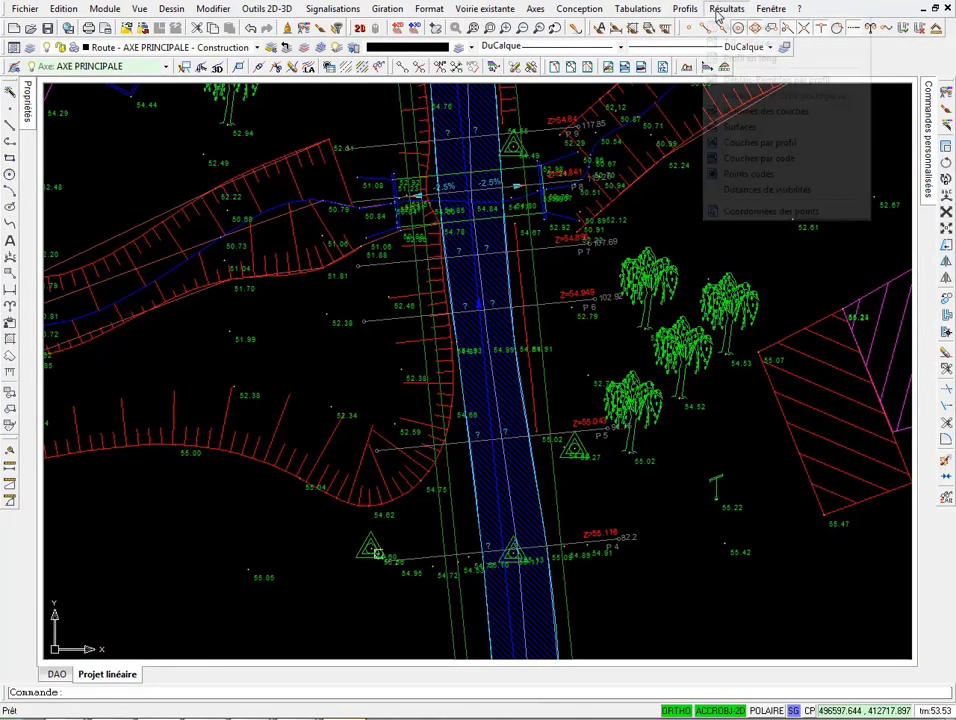
mouse_move(669, 9)
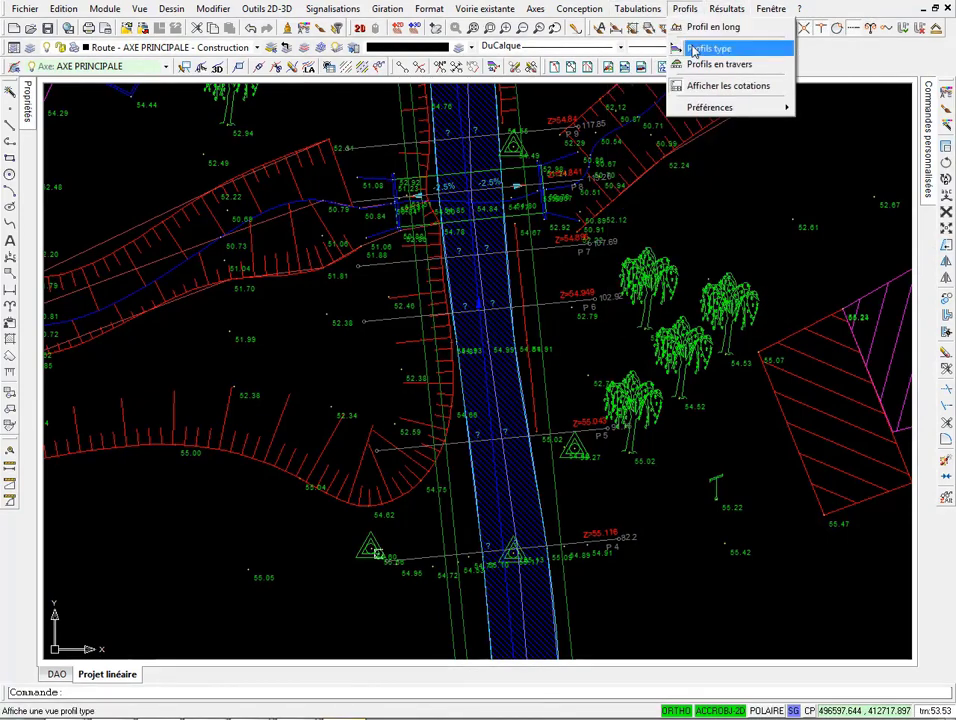
click(690, 47)
click(308, 278)
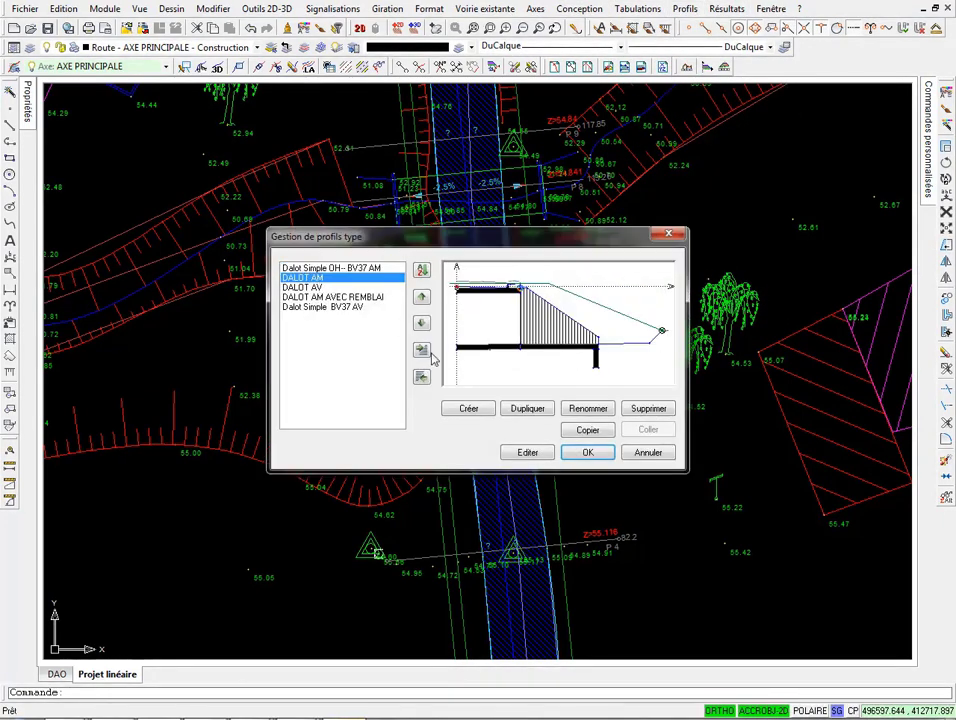
click(526, 452)
scroll(307, 206, up, 5)
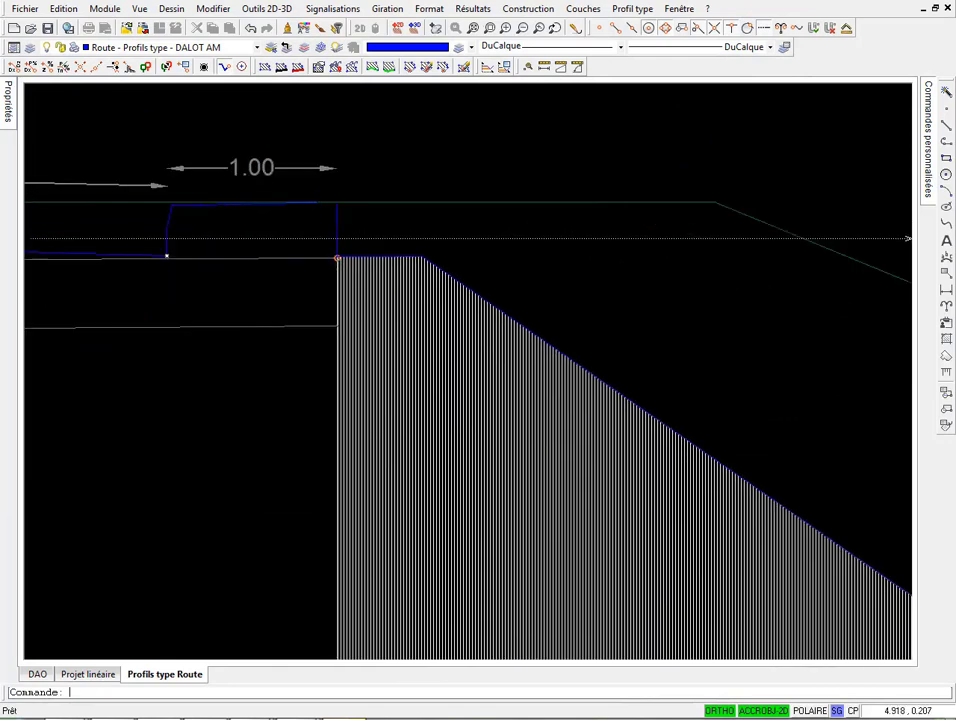
Step: Replace the sidewalk's outer top point with a Delta D - Pente point referenced to the preceding sidewalk point, with DX 0.8
click(186, 66)
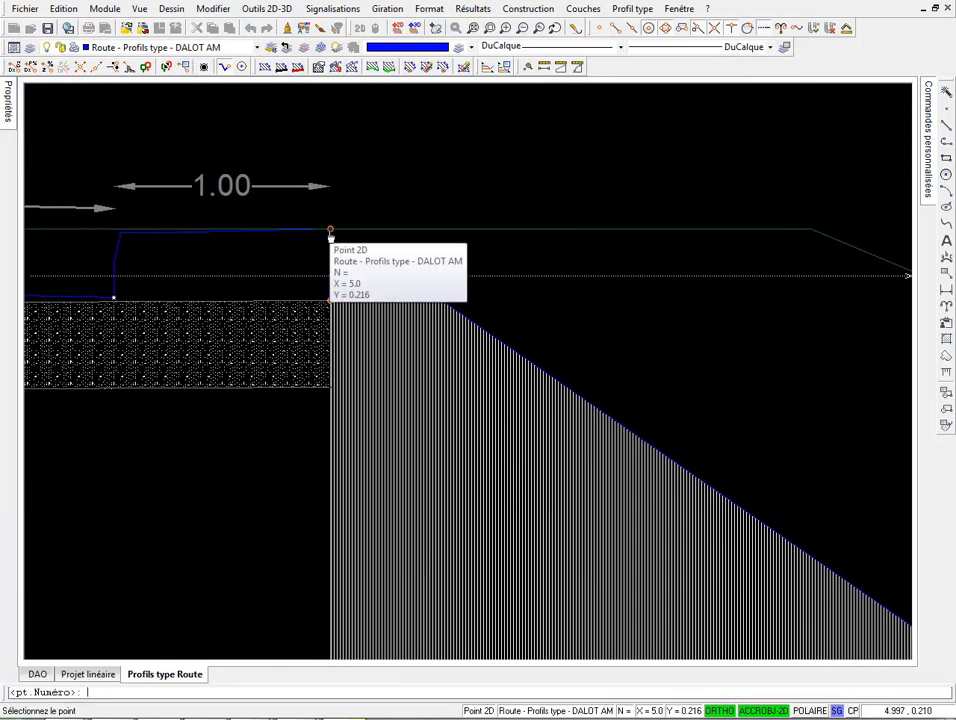
click(330, 229)
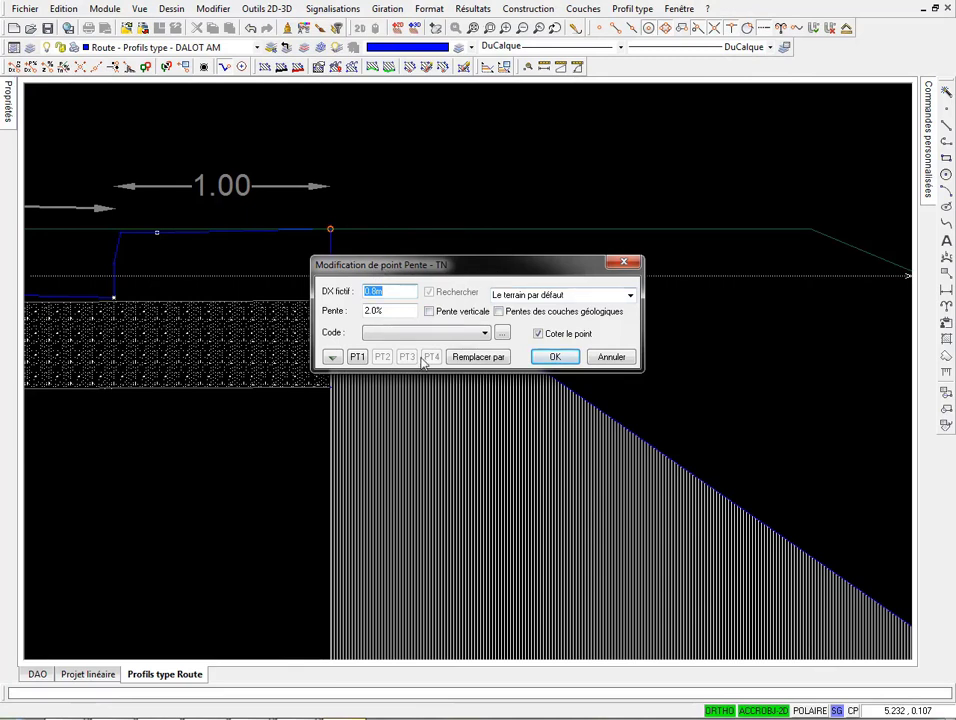
click(478, 357)
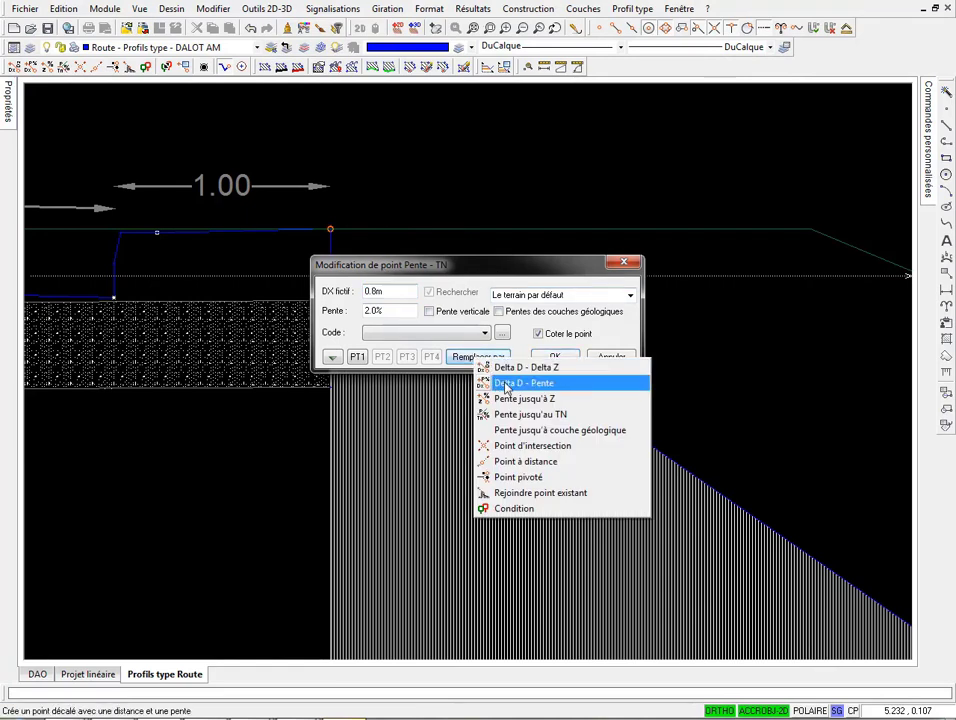
click(507, 384)
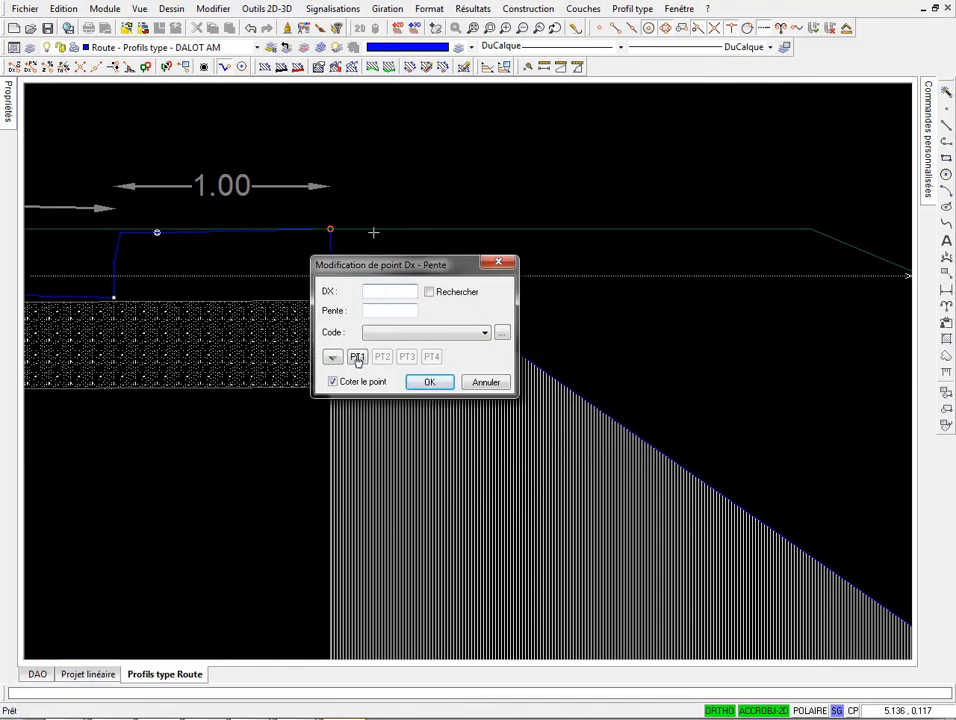
click(357, 357)
click(156, 232)
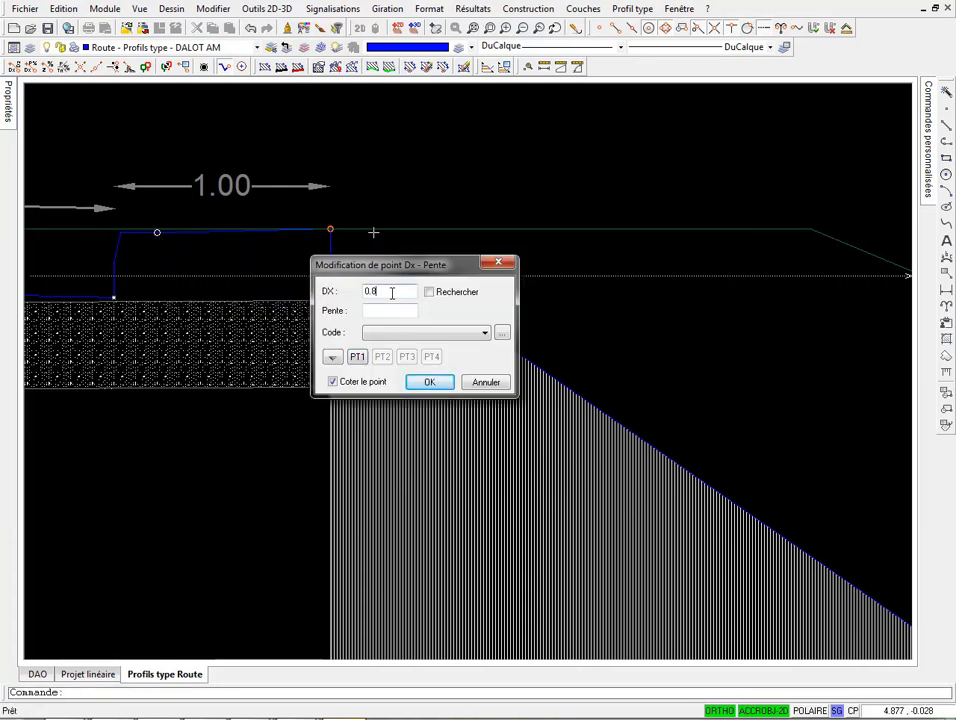
click(429, 382)
Step: Open the point on the sidewalk's outer edge, accept its settings and close the DALOT AM typical profile
scroll(437, 239, down, 5)
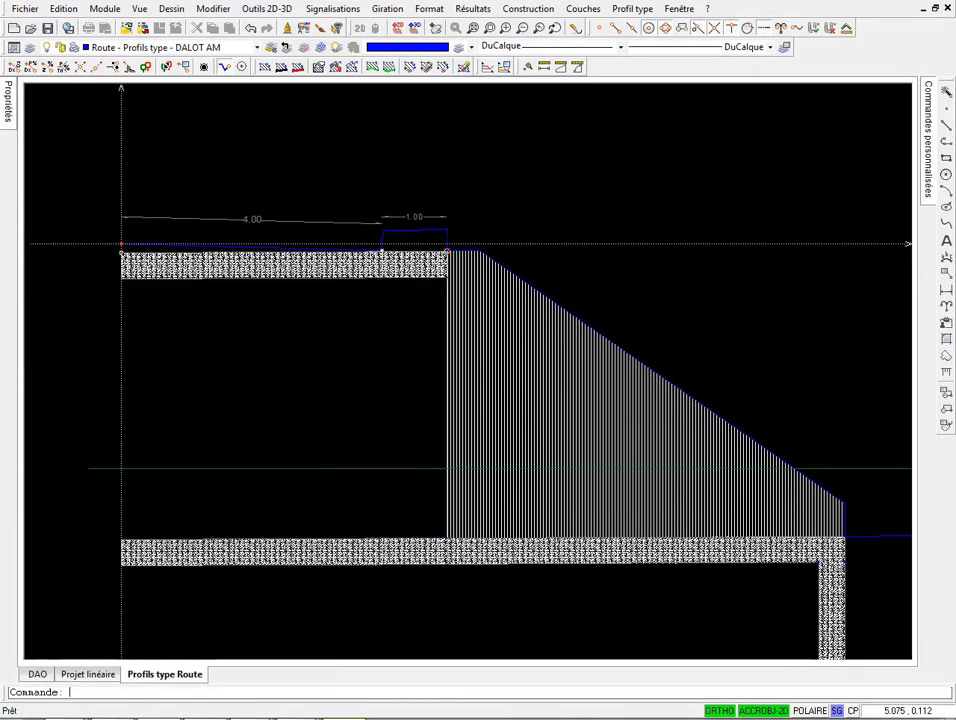
double_click(447, 240)
click(427, 381)
key(ctrl+F4)
Step: Reopen the cross-section profiles for all tabulations and display profile 8 at PR 113.26
click(685, 8)
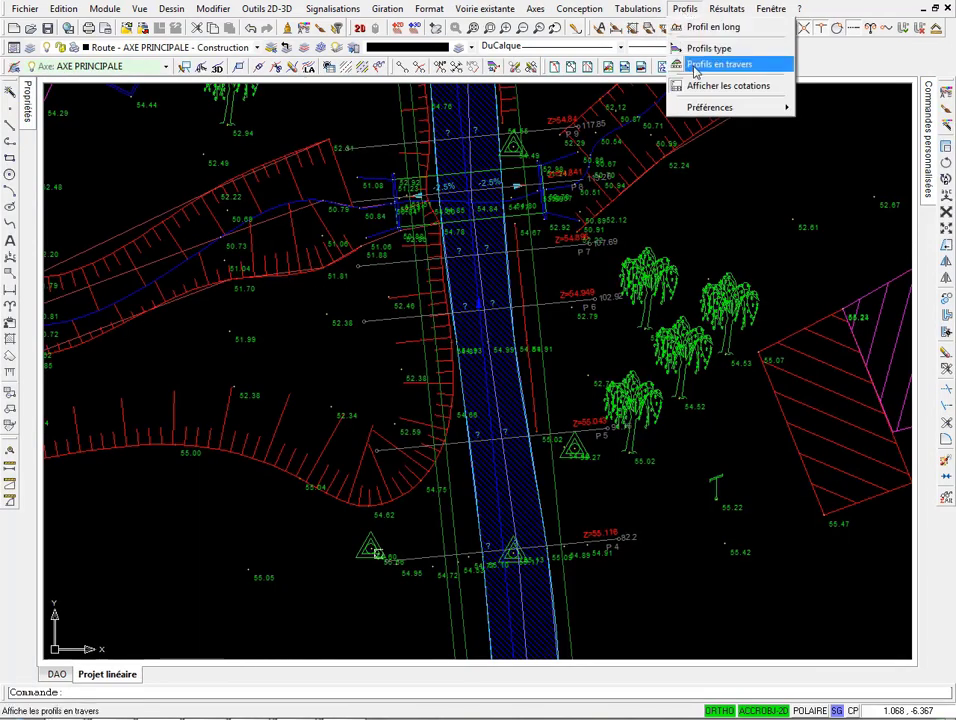
click(719, 64)
click(194, 228)
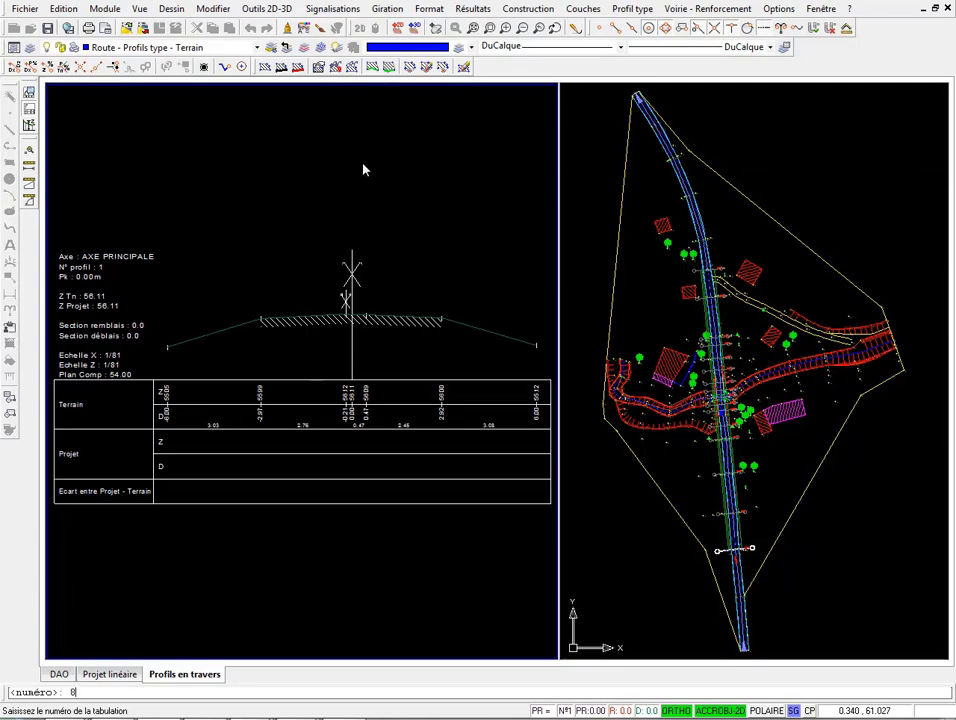
key(Return)
scroll(300, 320, up, 5)
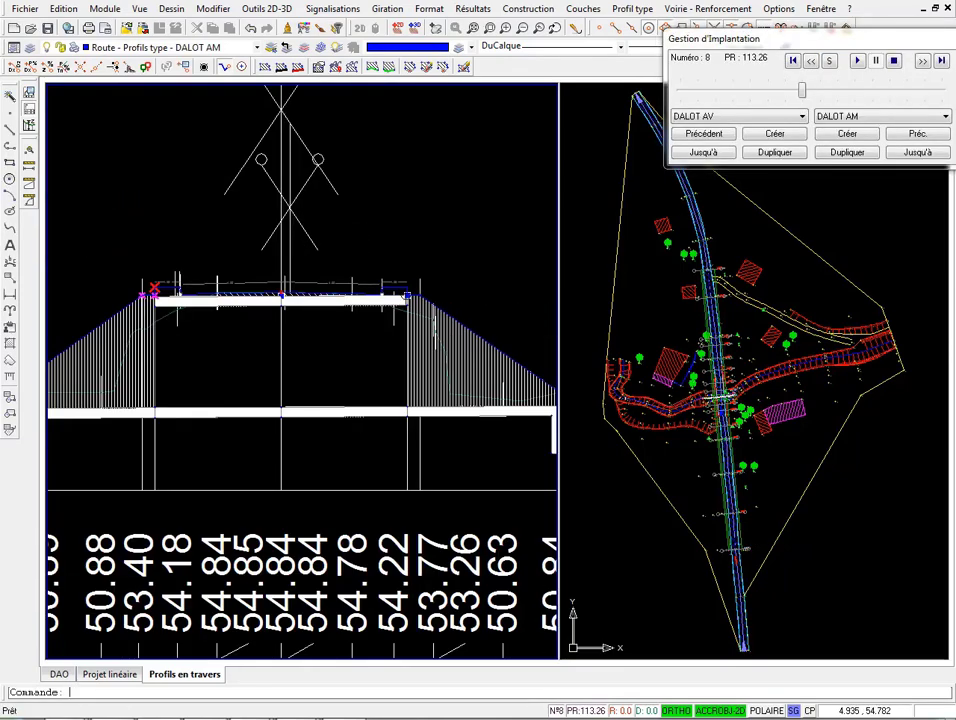
Step: Make DALOT AV the typical profile being edited, with its sidewalk shown in cross-section profile 8
scroll(407, 293, up, 3)
scroll(550, 190, down, 3)
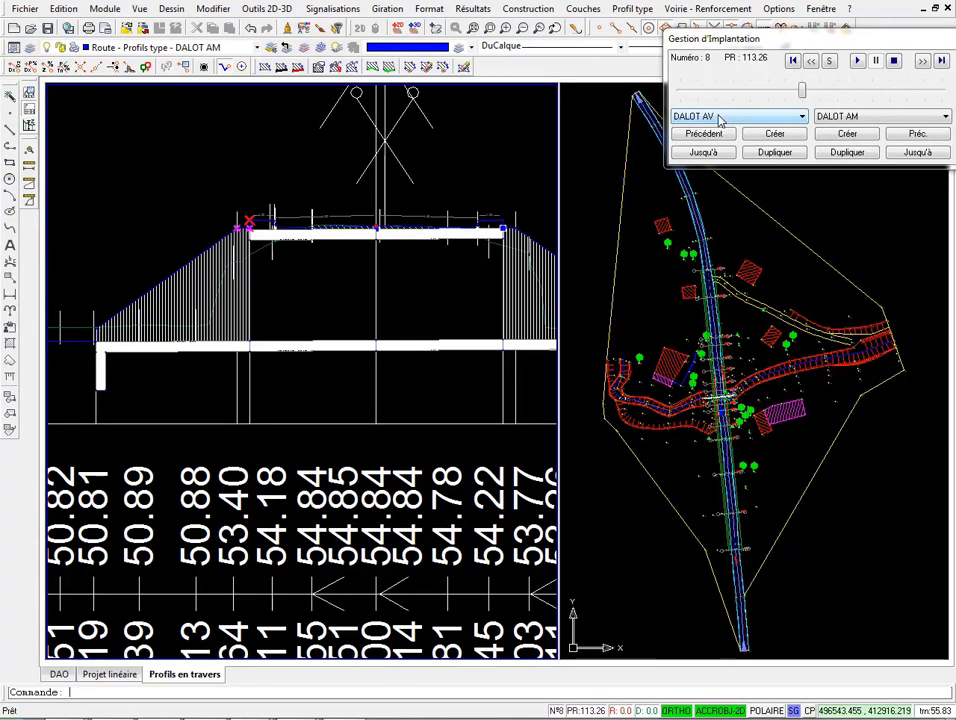
scroll(257, 214, up, 4)
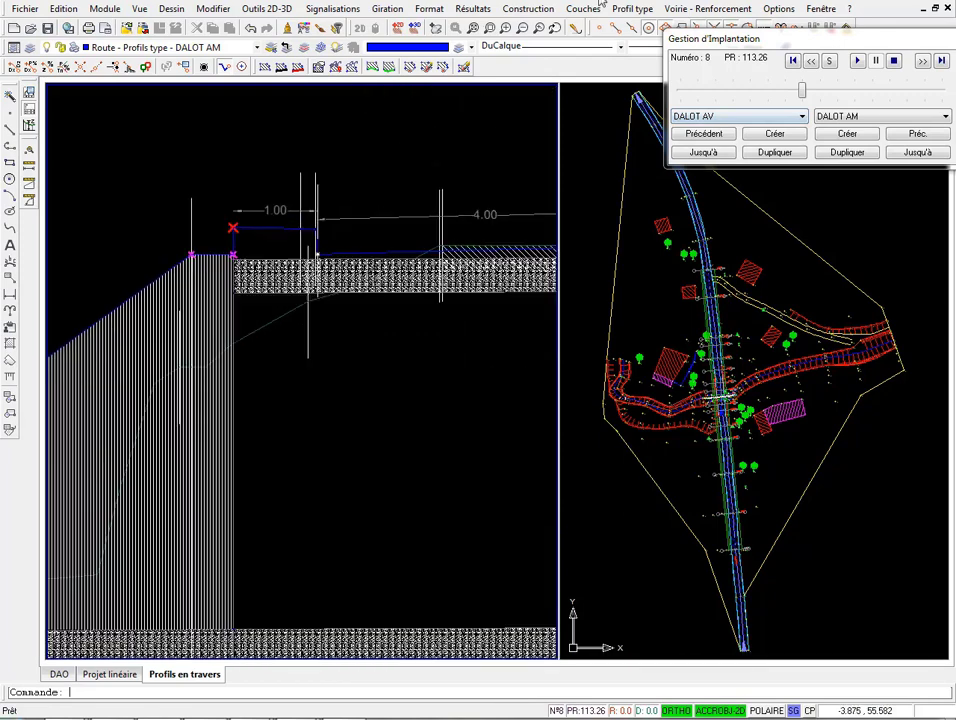
click(535, 9)
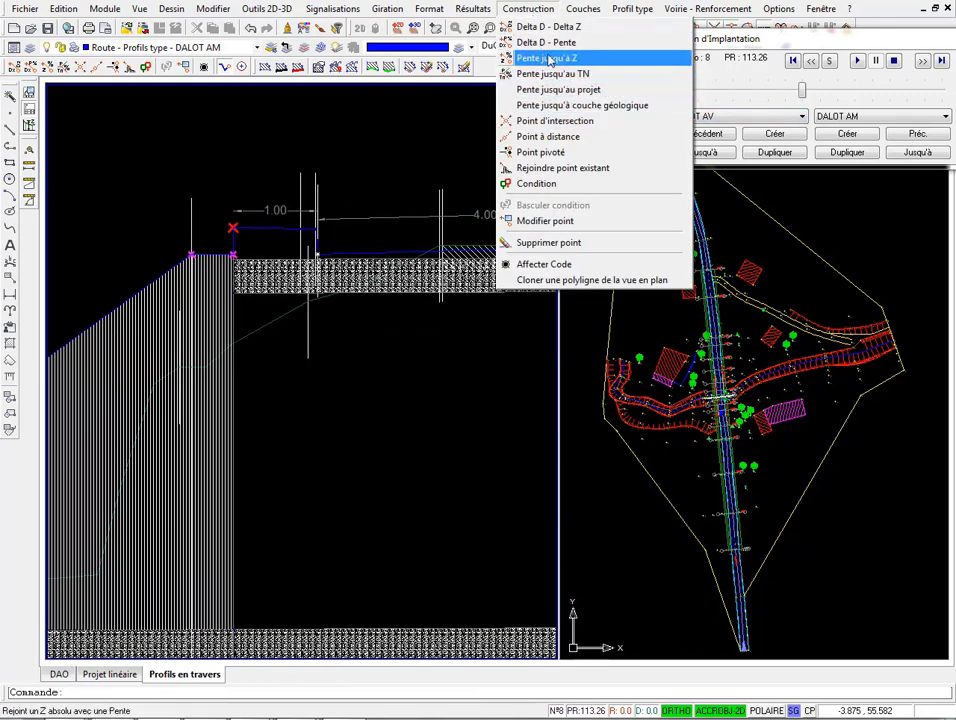
click(540, 222)
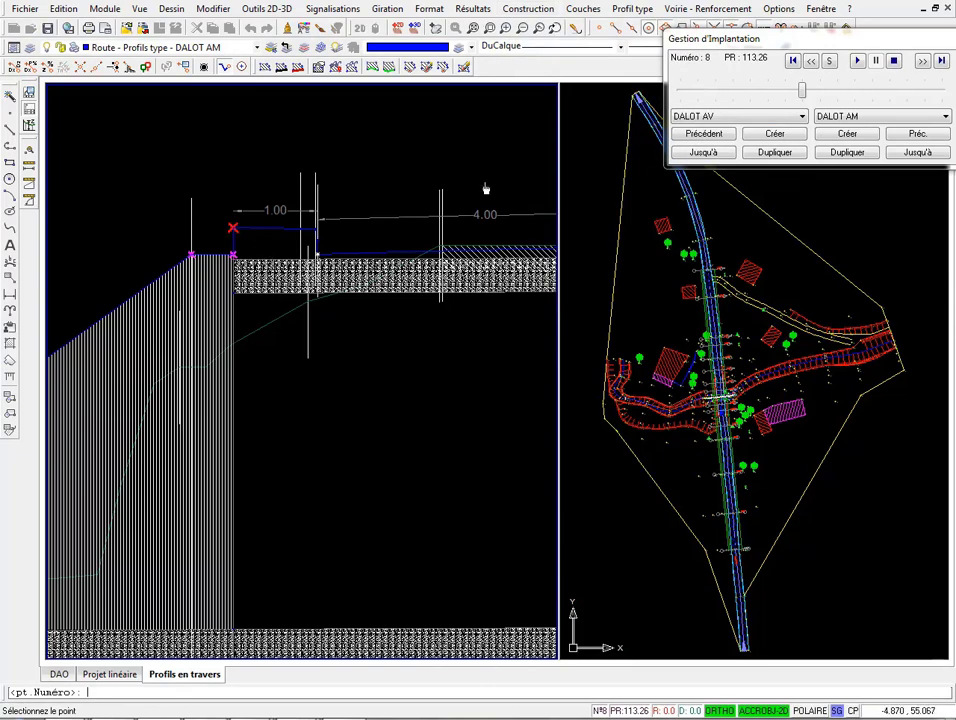
click(801, 116)
click(720, 155)
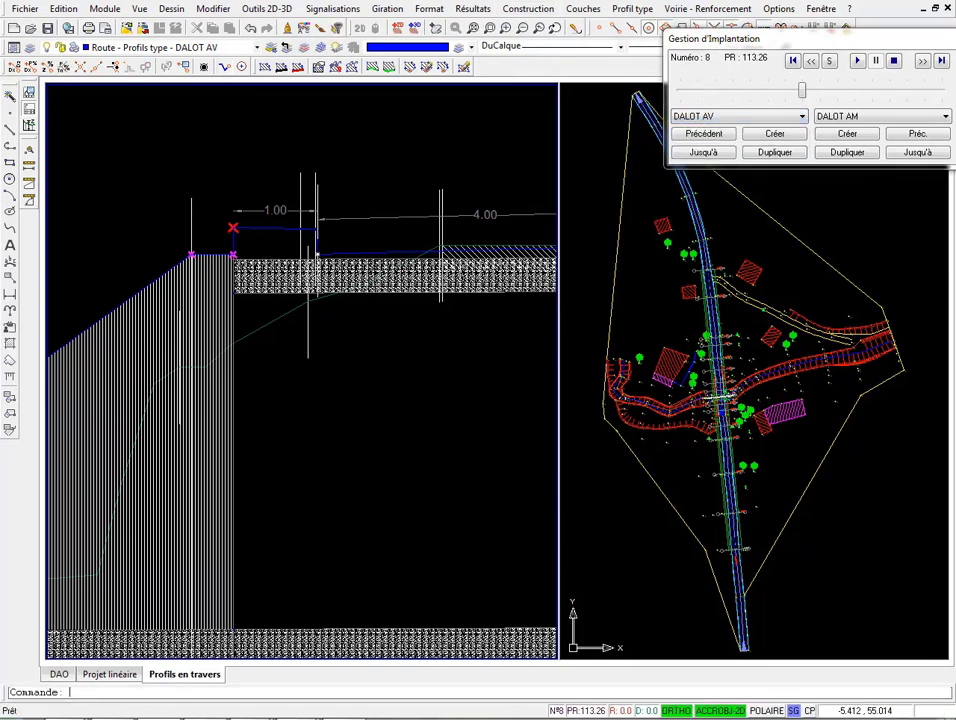
Step: Try to replace DALOT AV's outer top sidewalk point with a Delta D - Pente point, DX 0.8 m, and close the program
click(232, 228)
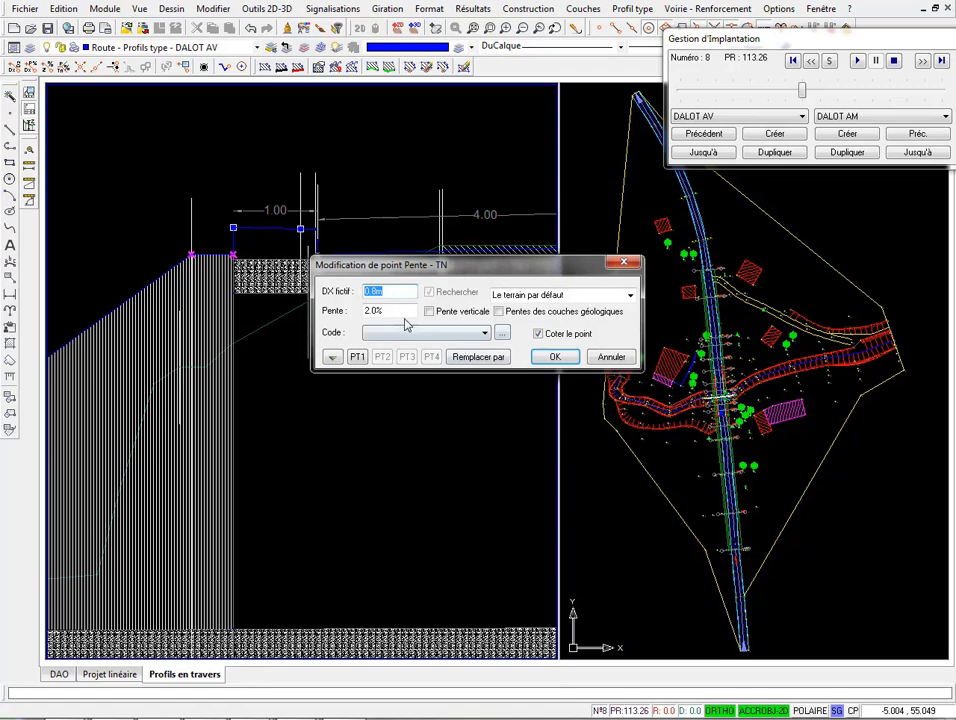
click(413, 334)
click(405, 338)
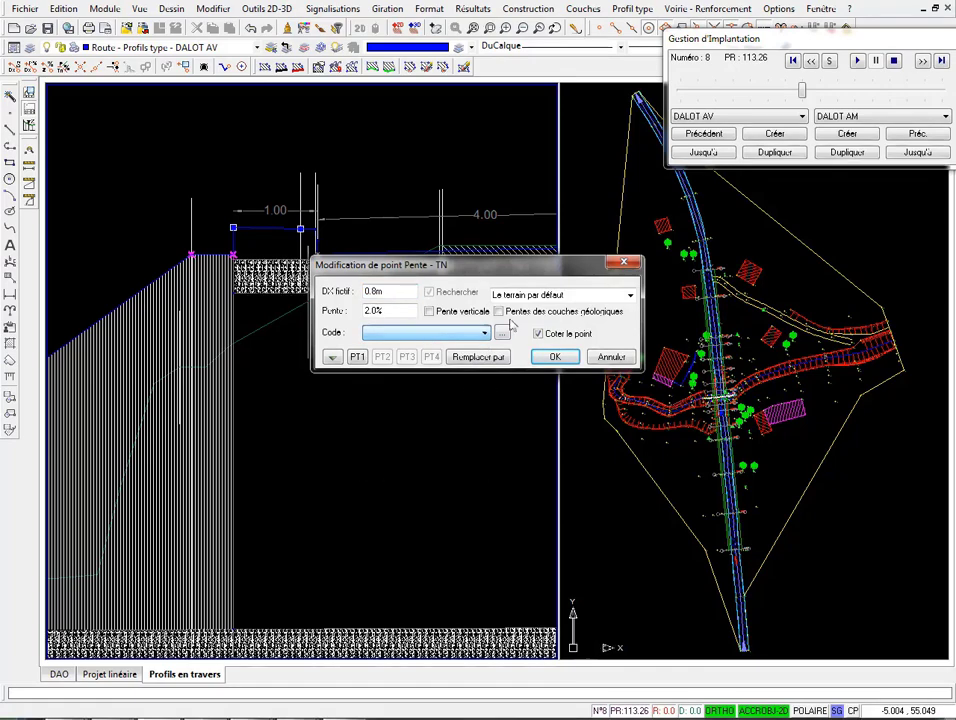
click(478, 357)
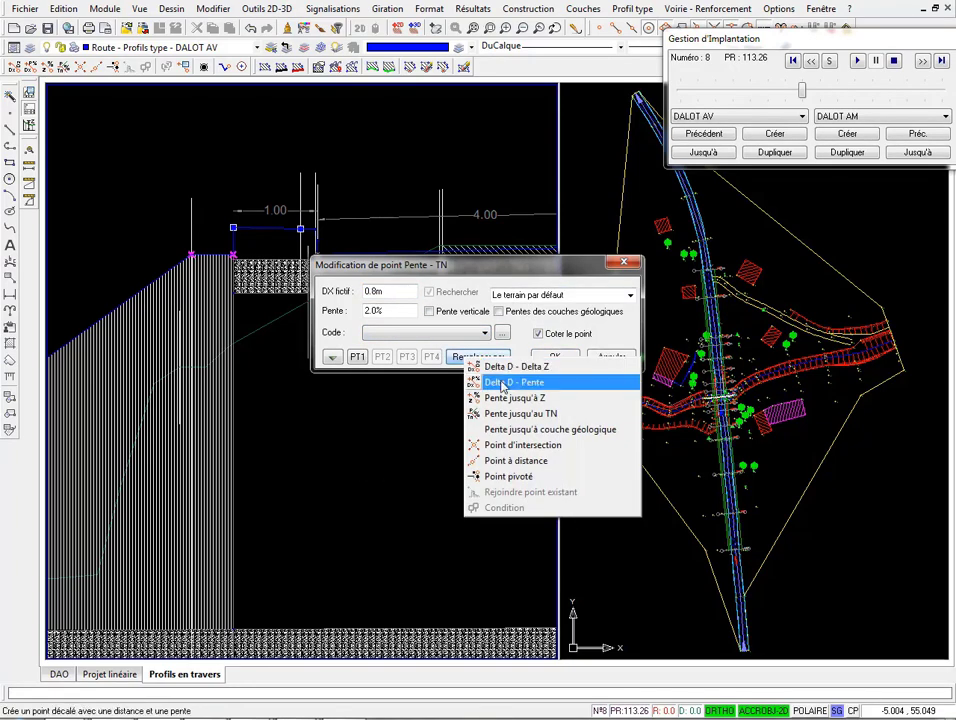
click(505, 382)
click(233, 230)
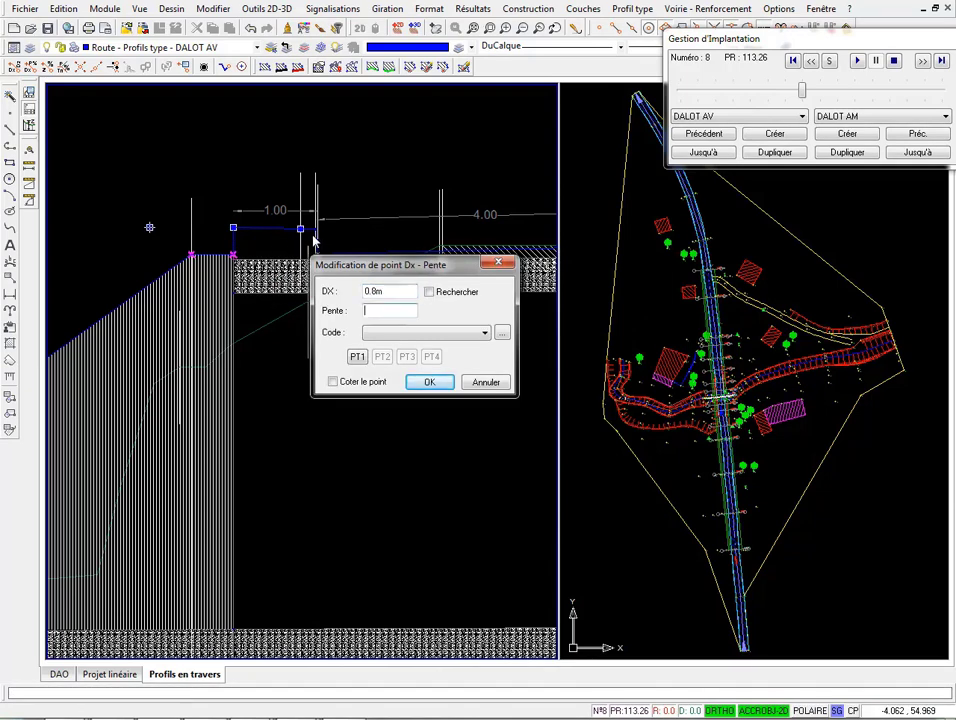
click(438, 384)
click(440, 379)
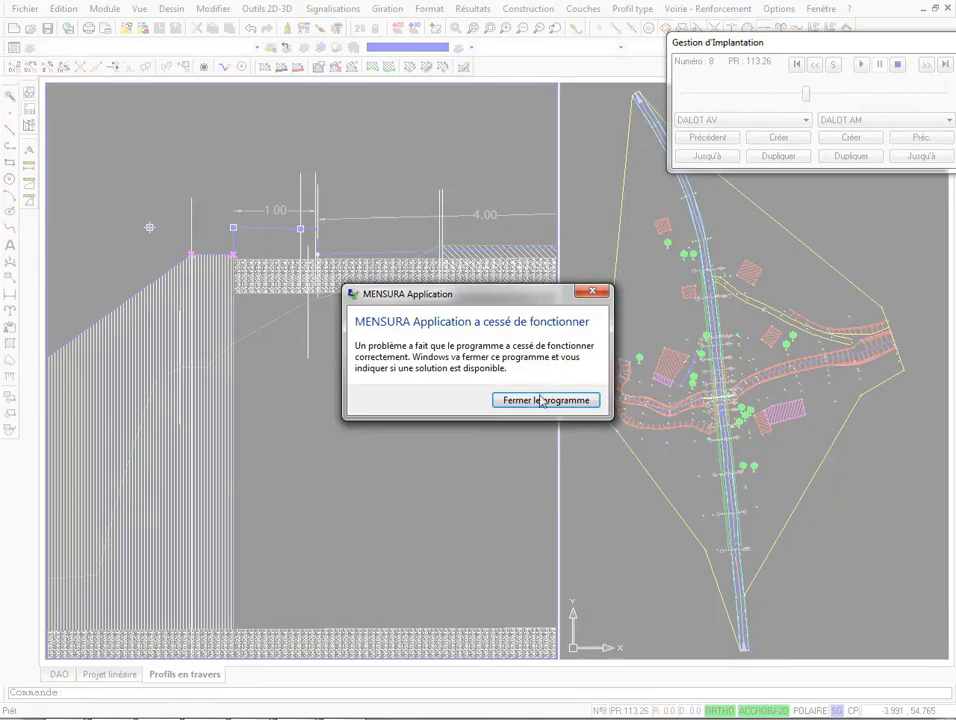
click(541, 400)
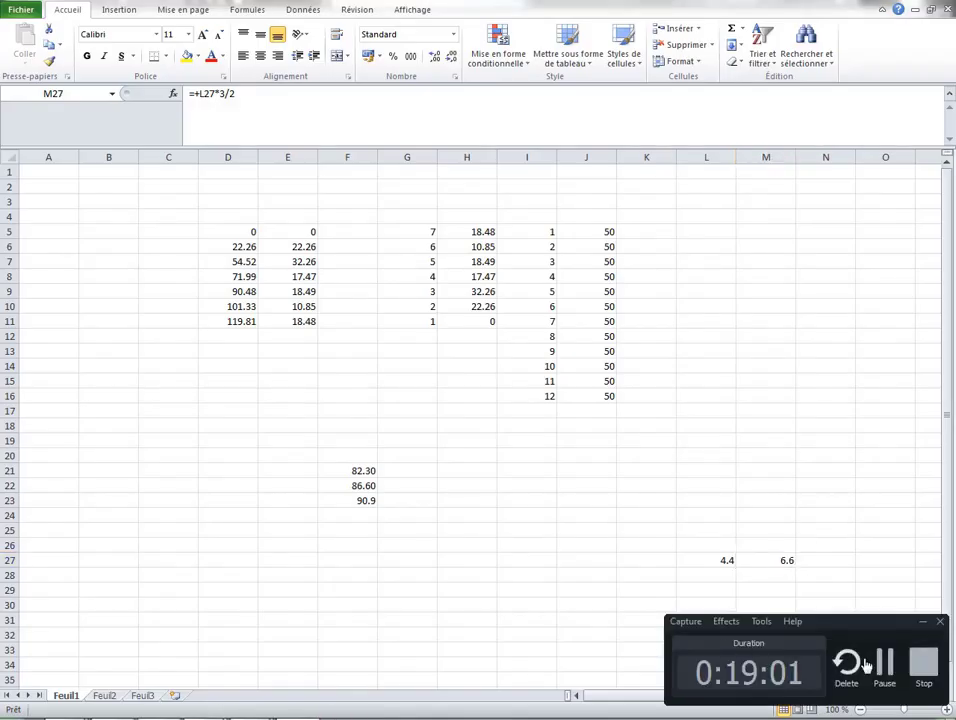
click(866, 665)
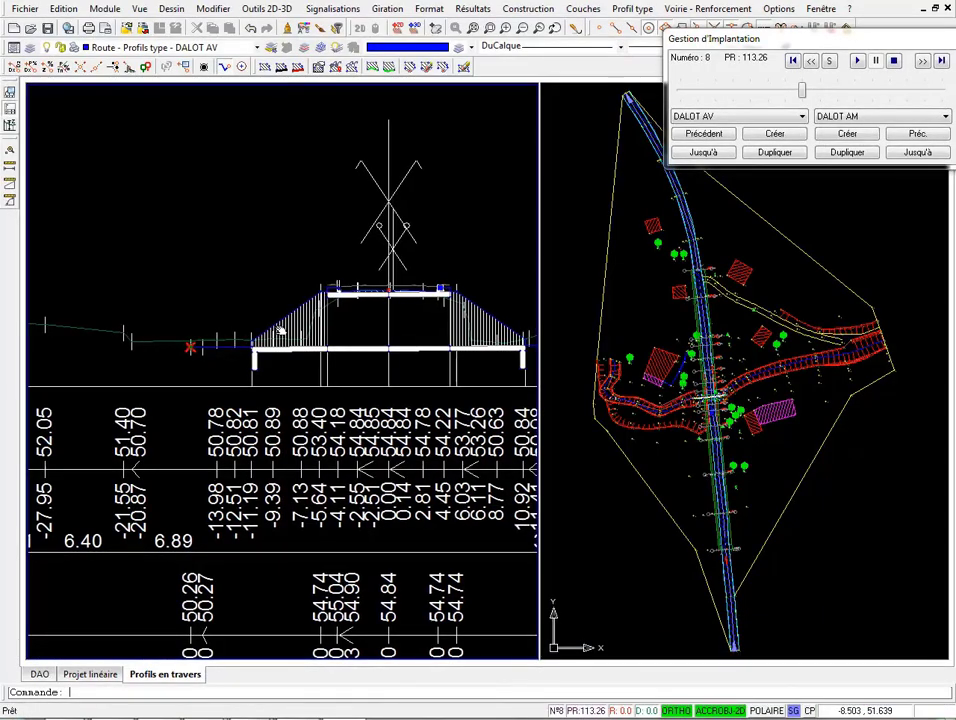
Step: Set the DZ of the upper slab's top point on the road axis to -0.05 m in DALOT AV
scroll(283, 332, down, 3)
scroll(290, 320, up, 5)
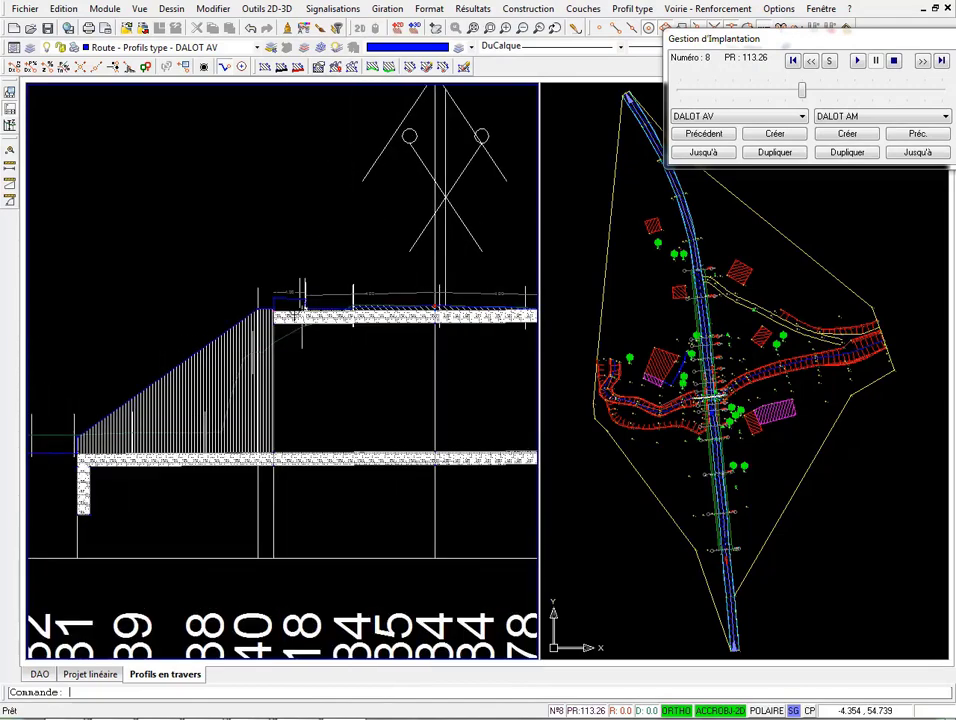
scroll(301, 312, up, 3)
scroll(258, 316, down, 1)
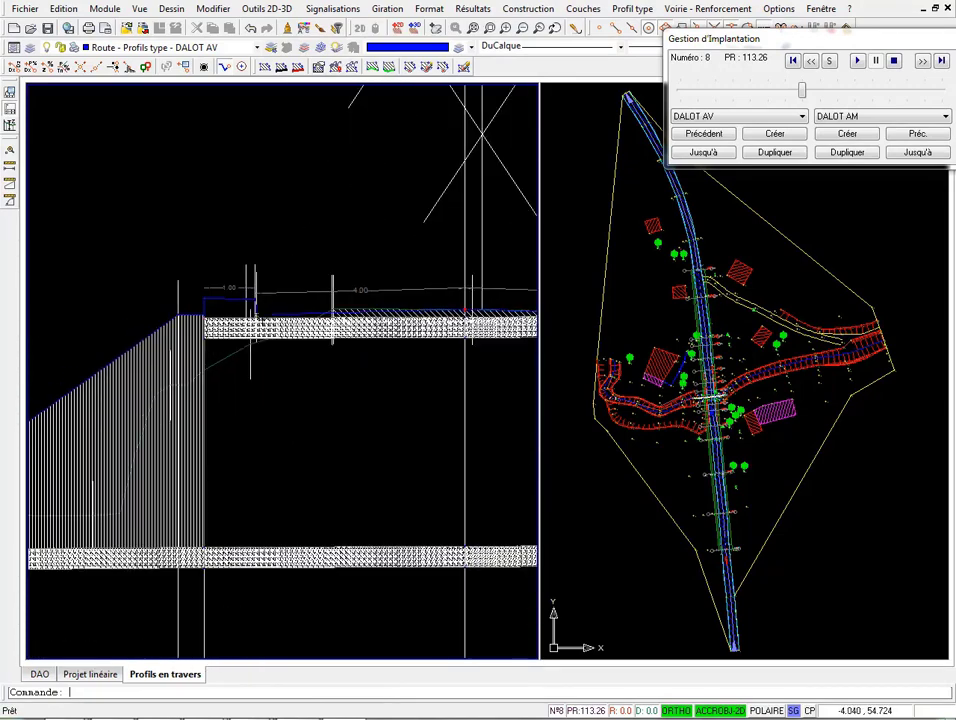
middle_drag(155, 305, 58, 305)
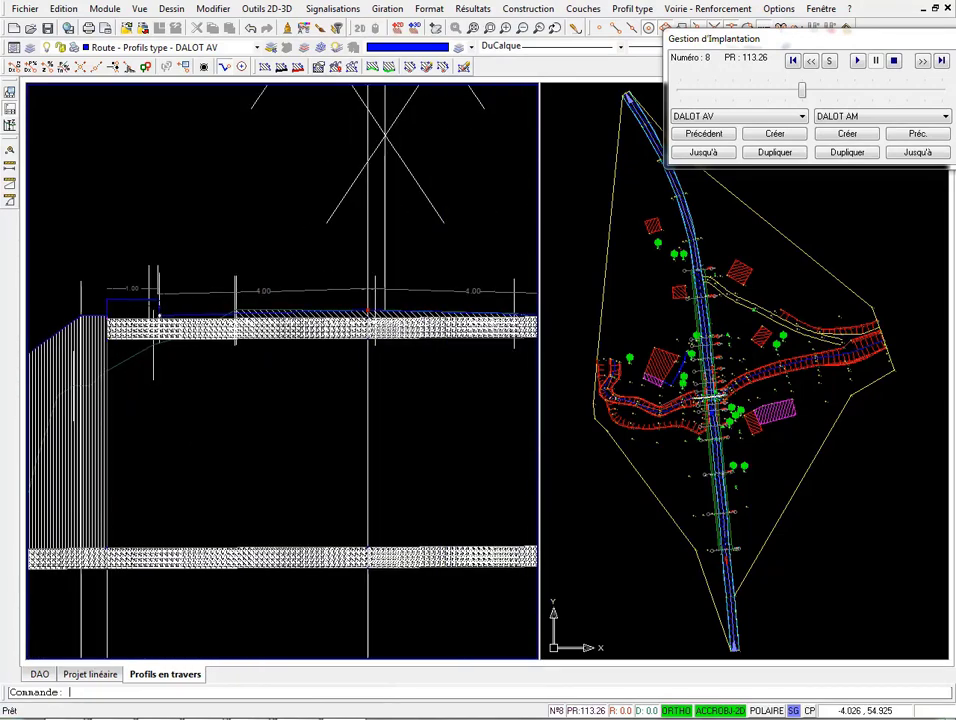
middle_drag(150, 305, 64, 305)
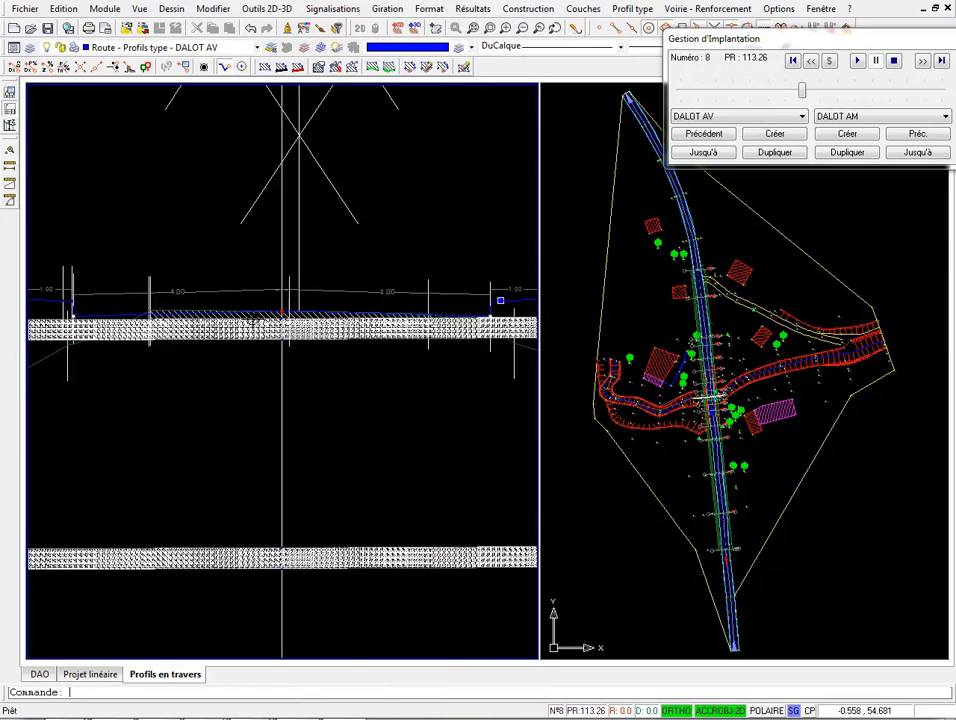
scroll(493, 314, up, 5)
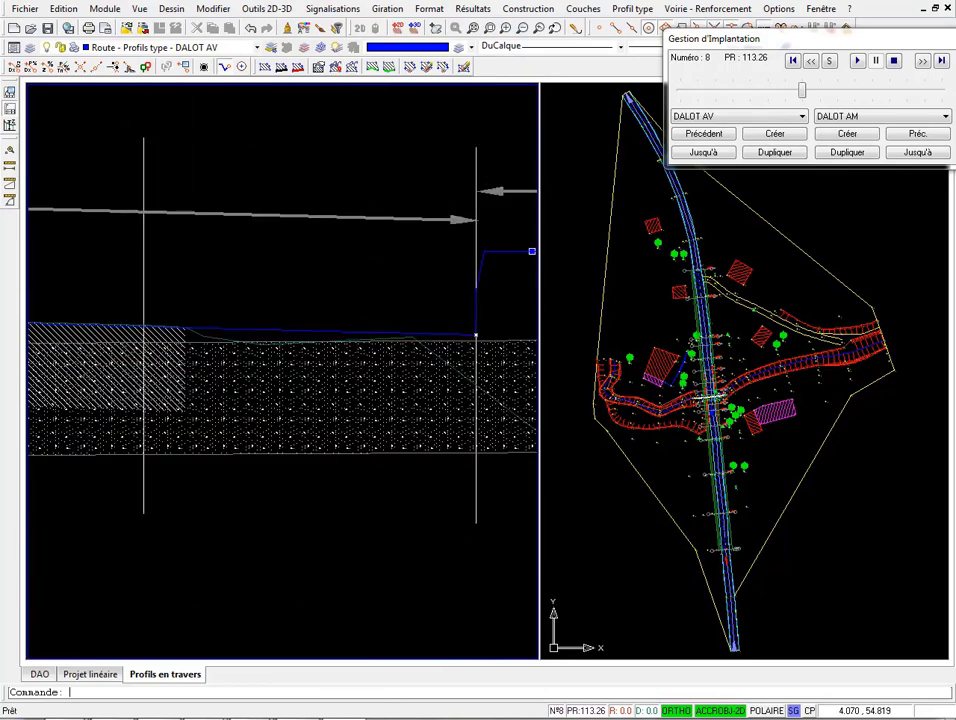
scroll(408, 315, down, 5)
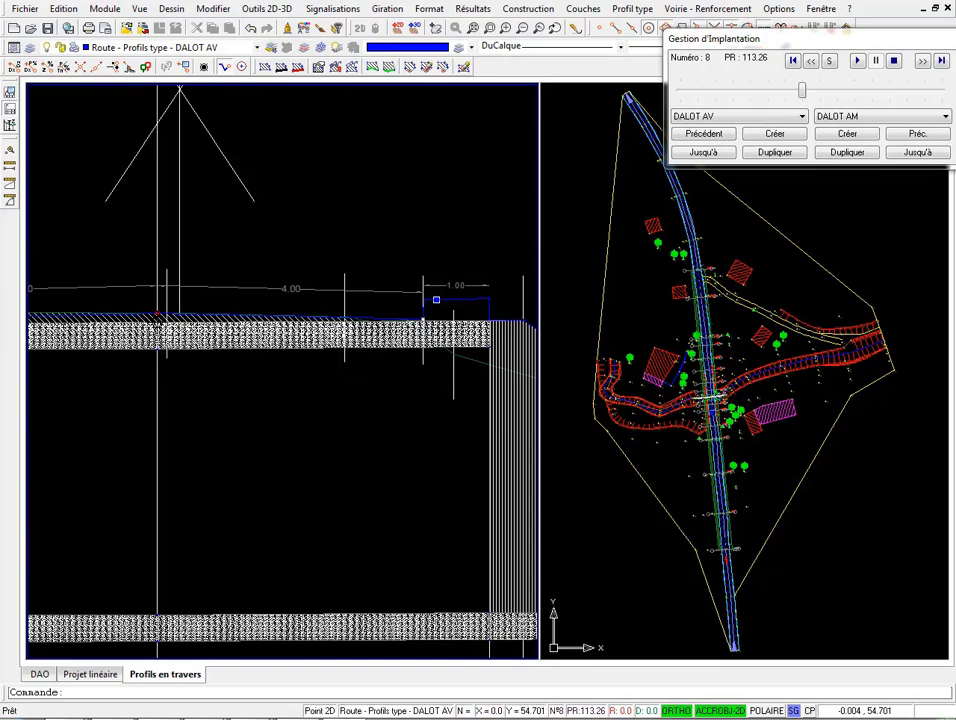
click(157, 320)
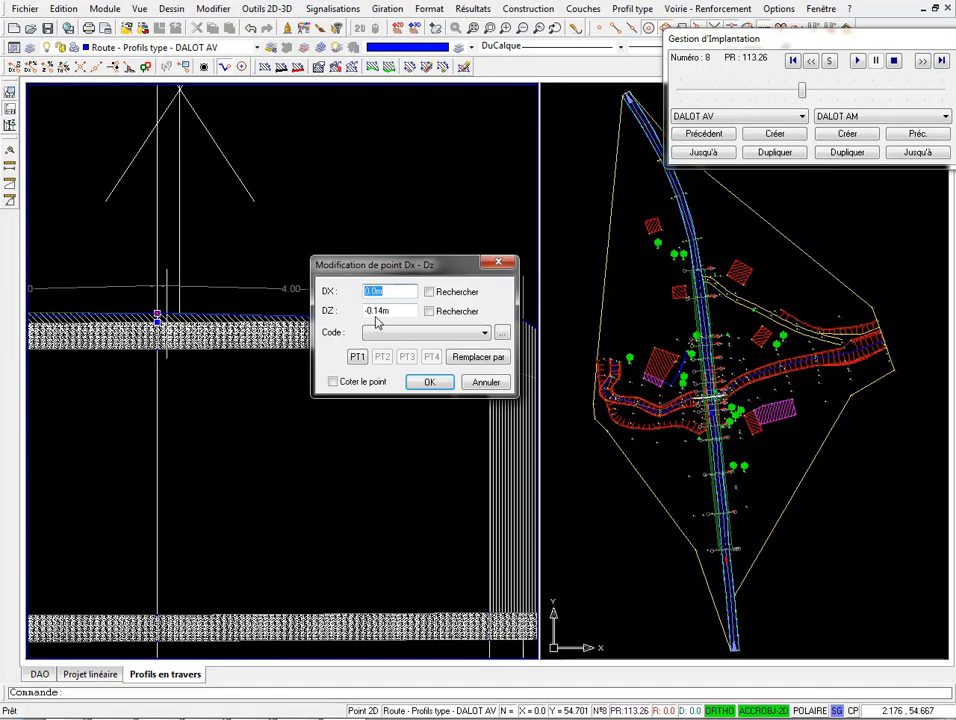
double_click(396, 310)
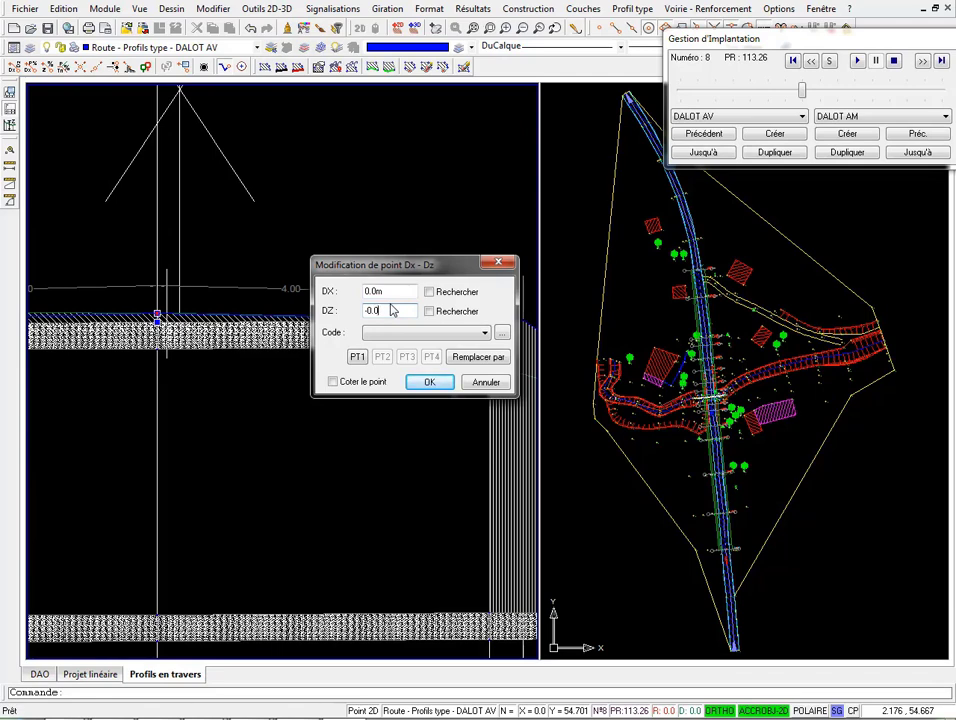
click(428, 383)
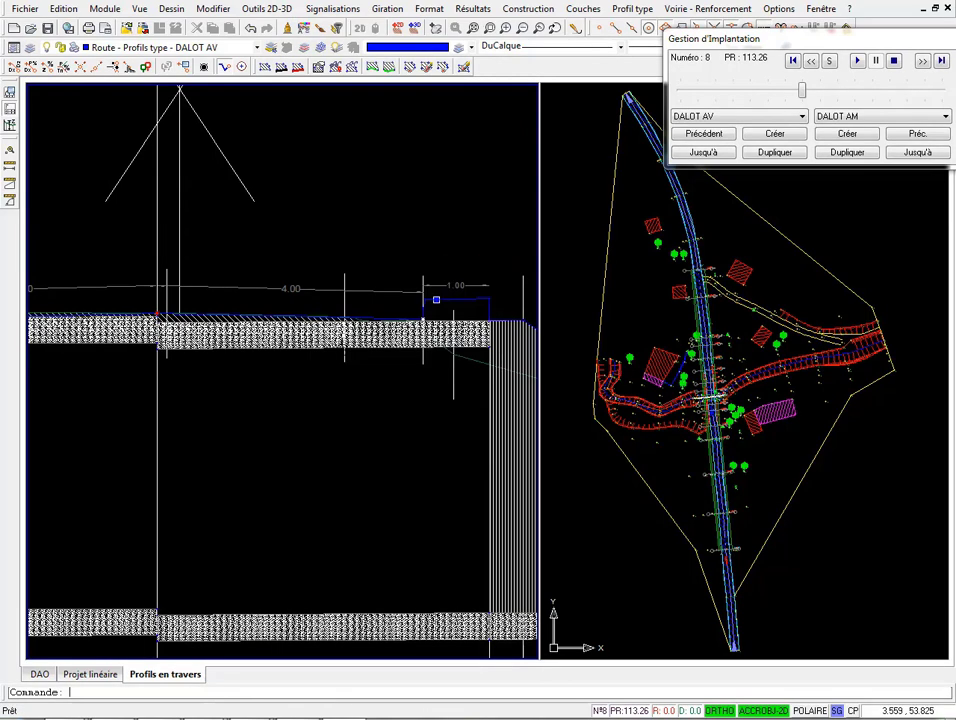
Step: Switch to DALOT AM and set the DZ of its upper slab's axis point to -0.05 m
middle_drag(289, 342, 387, 348)
scroll(141, 330, up, 8)
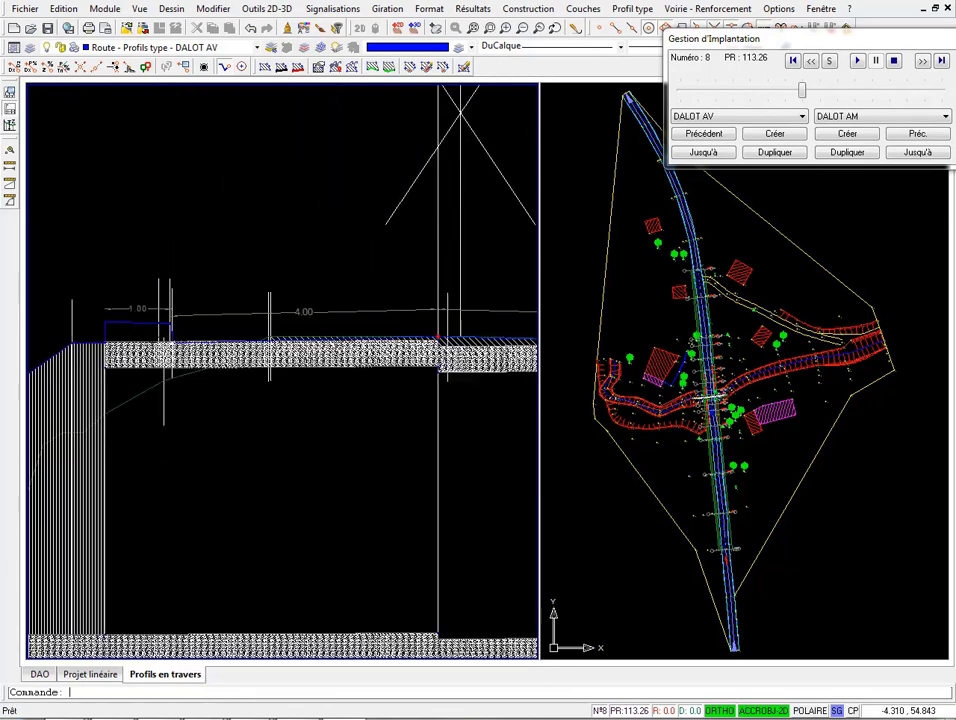
scroll(158, 337, down, 1)
scroll(125, 337, down, 6)
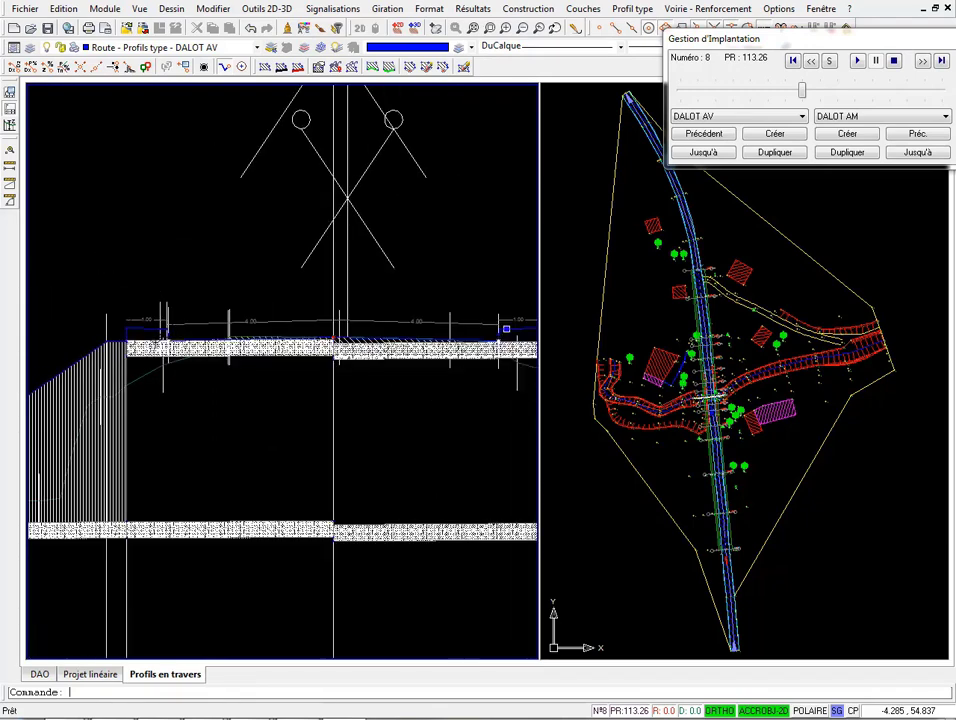
click(836, 117)
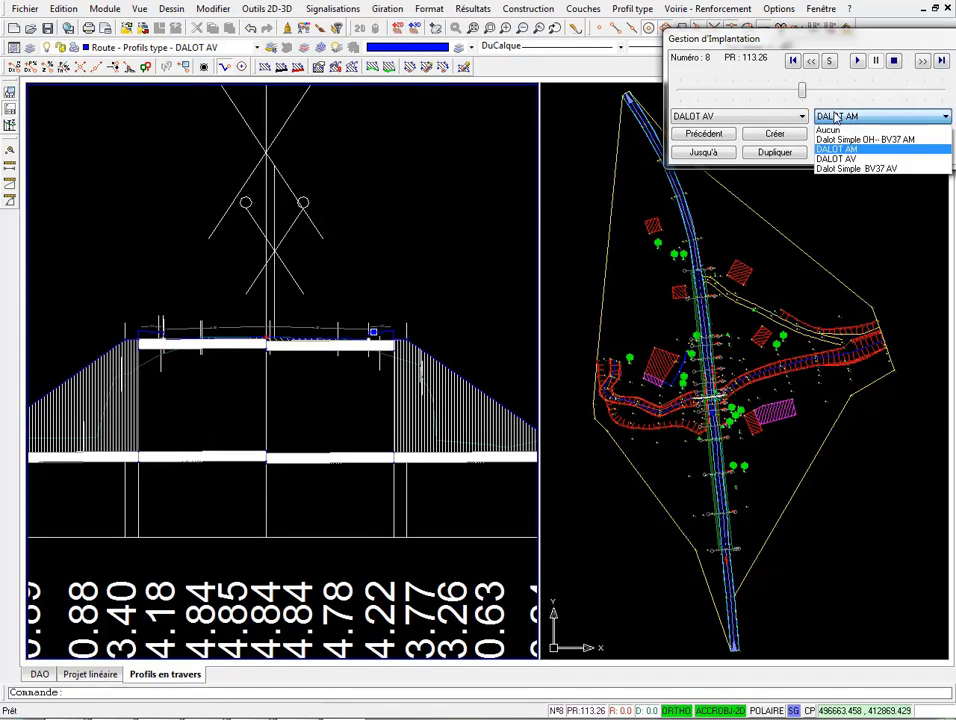
click(840, 148)
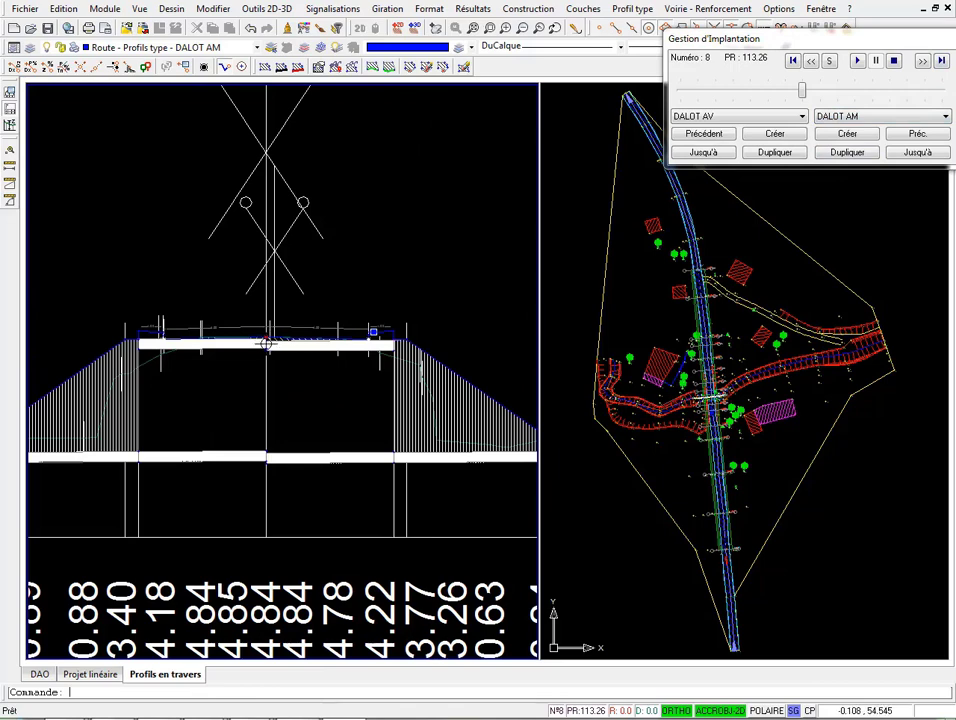
scroll(266, 343, up, 5)
click(254, 320)
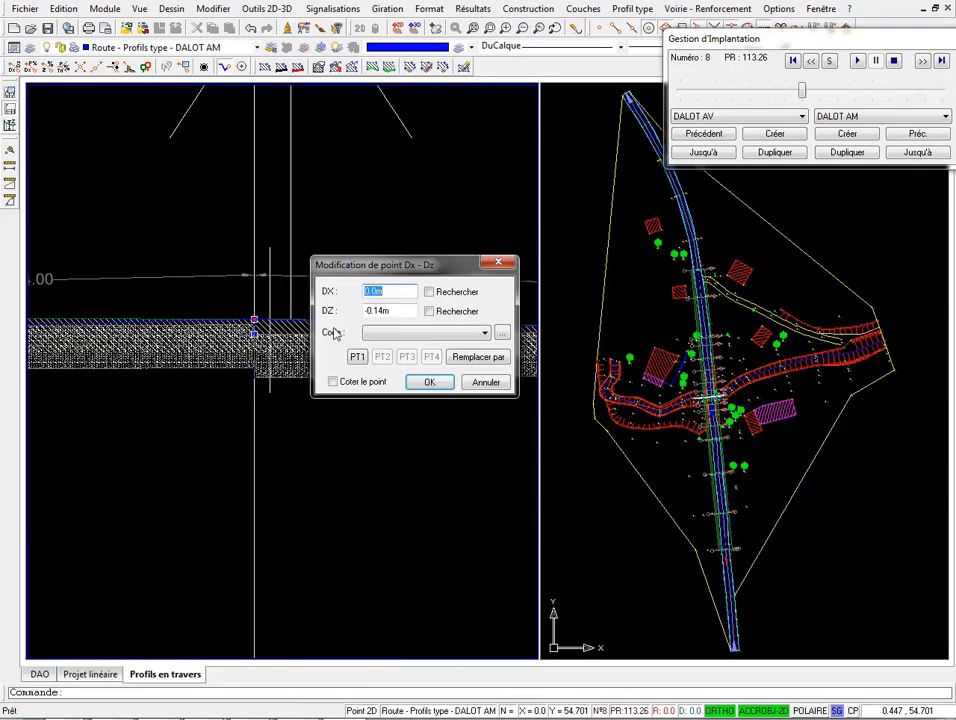
click(390, 311)
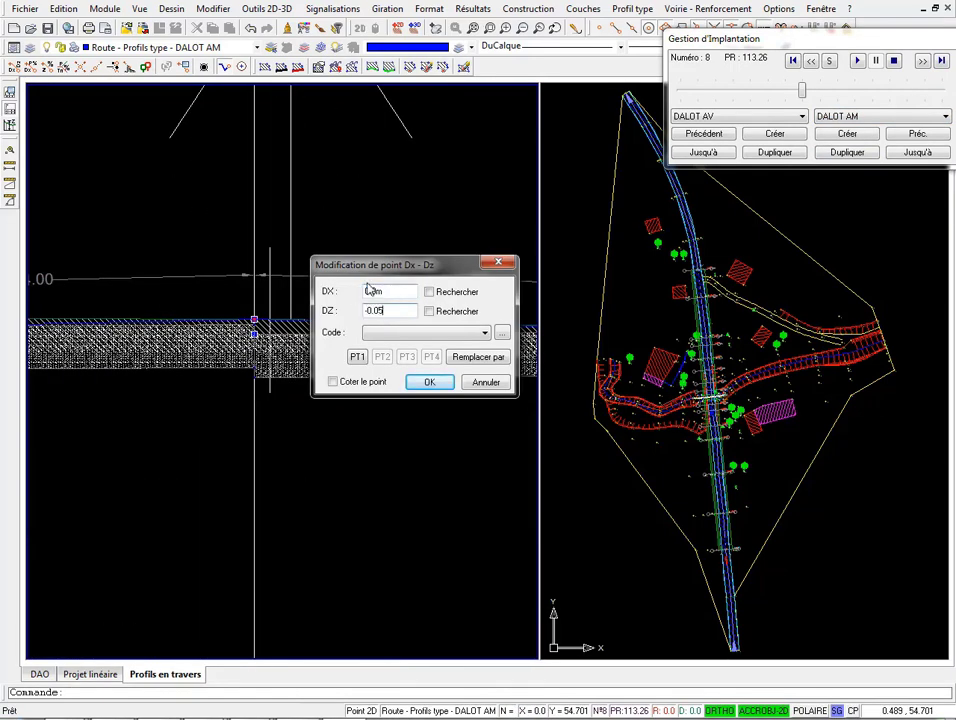
click(419, 384)
scroll(297, 336, down, 4)
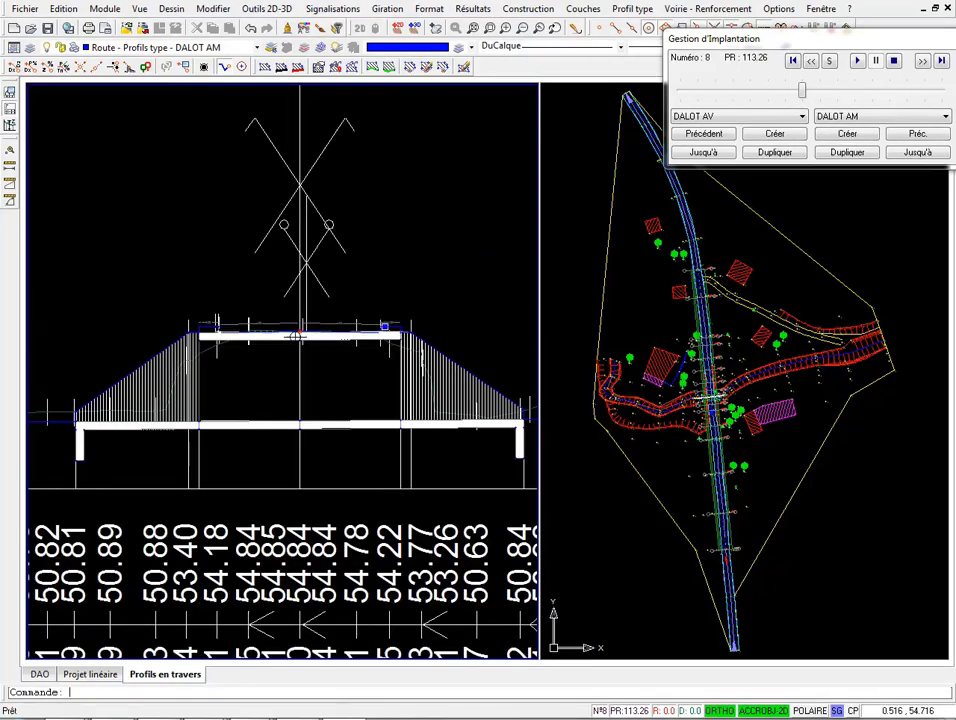
Step: Switch to DALOT AV and enter a negative slope for its outermost Pente - TN point coded Talus déblais
scroll(297, 336, down, 2)
middle_drag(297, 336, 333, 380)
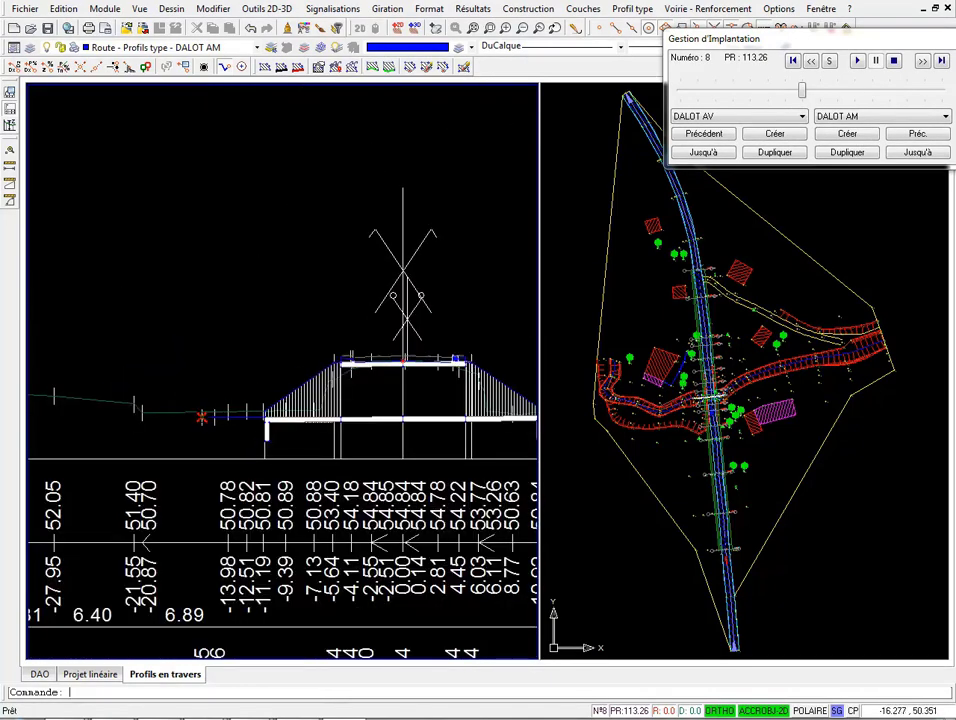
click(706, 118)
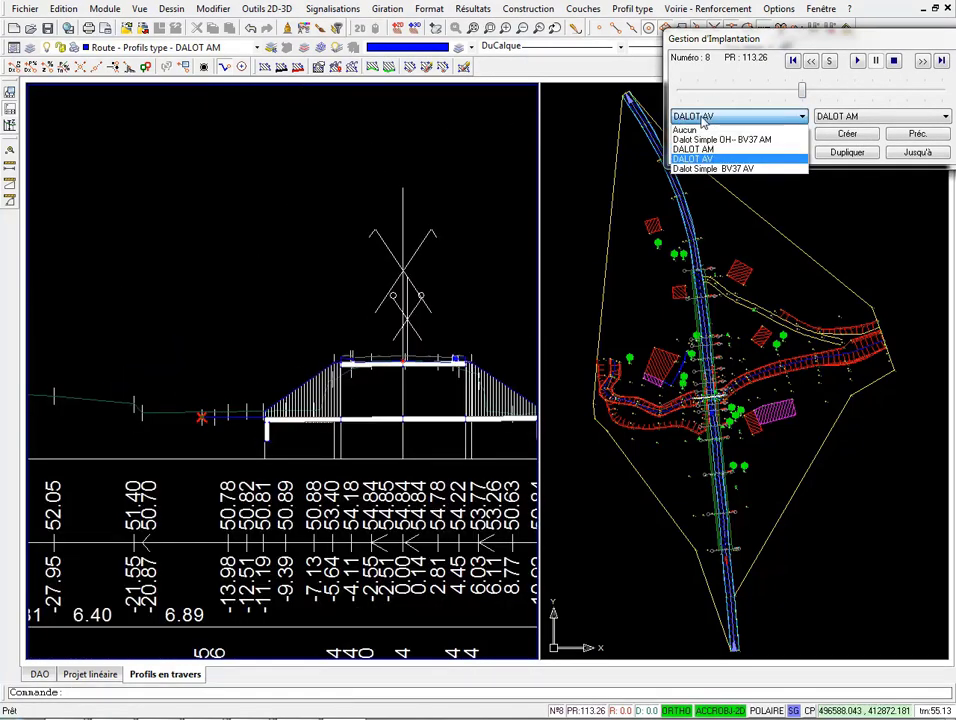
click(705, 159)
double_click(203, 417)
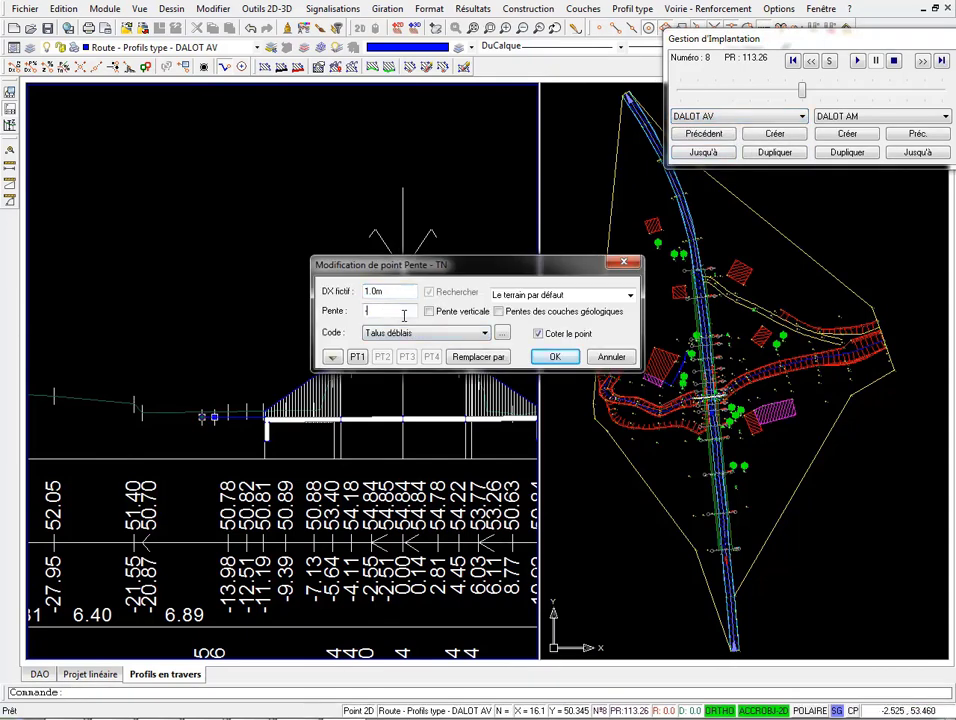
click(555, 358)
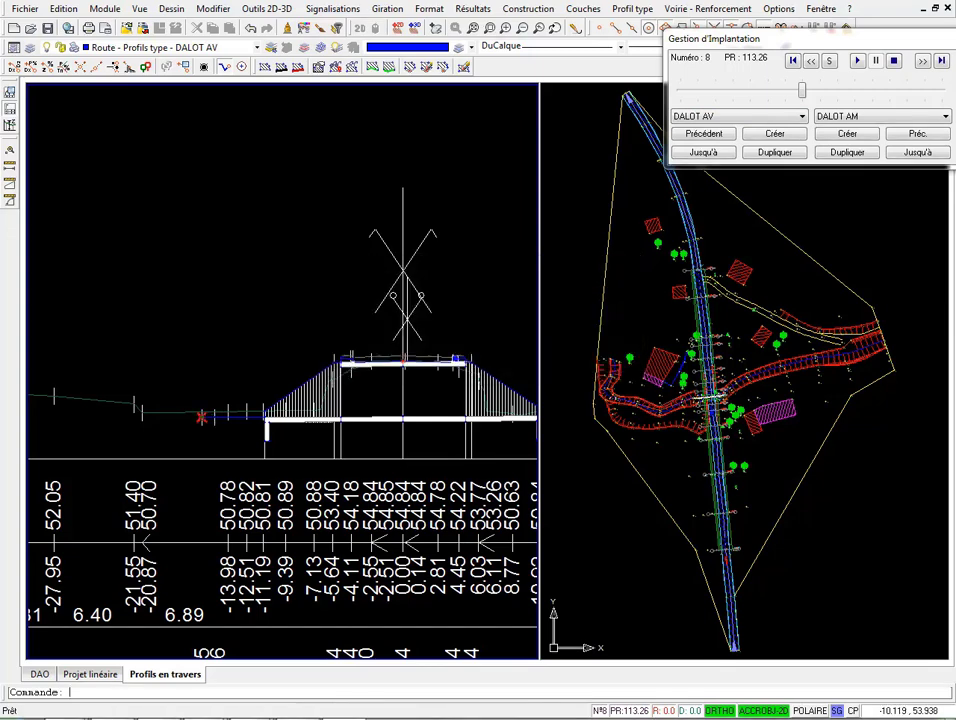
Step: Modify the minimum left terrain width of the road axis's cross-section at tabulation 8 (PR 113.26)
scroll(167, 381, down, 2)
middle_drag(167, 381, 344, 384)
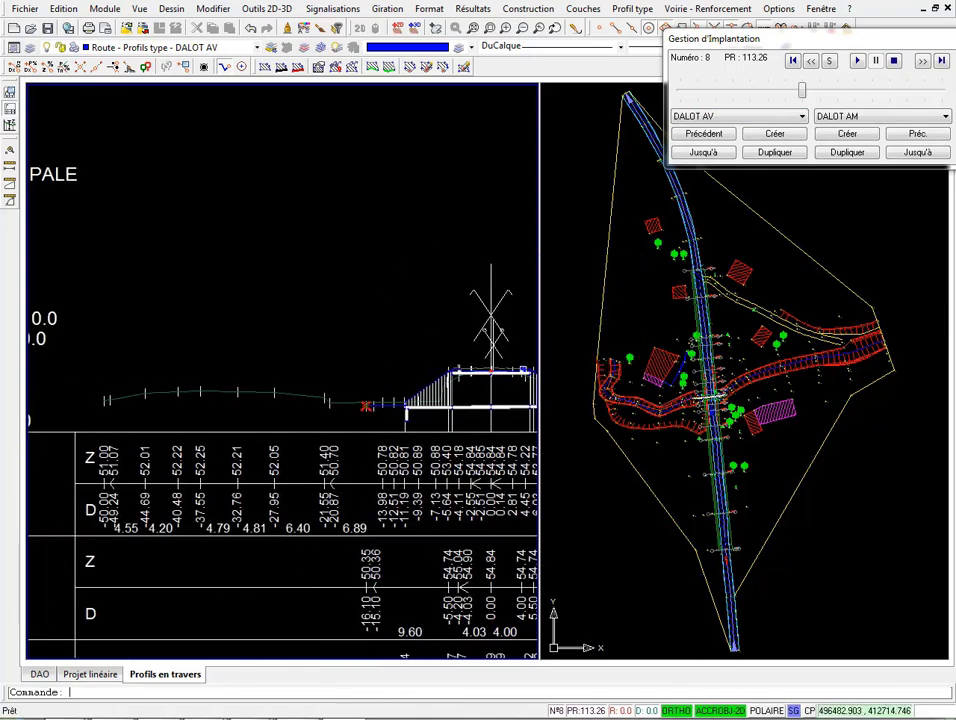
click(658, 400)
scroll(665, 400, up, 6)
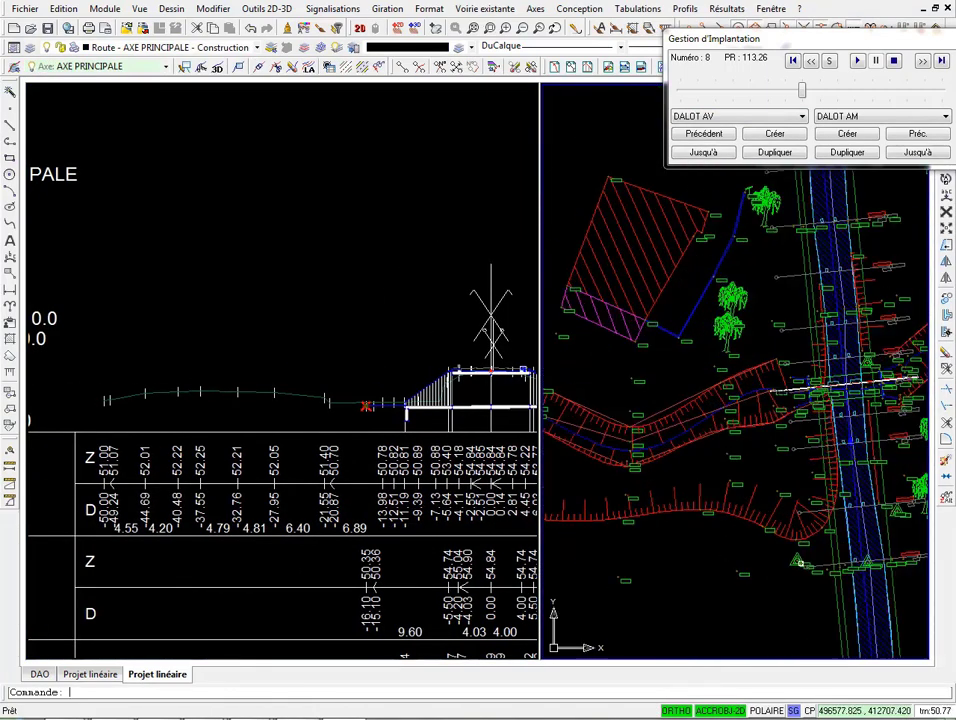
scroll(806, 400, up, 2)
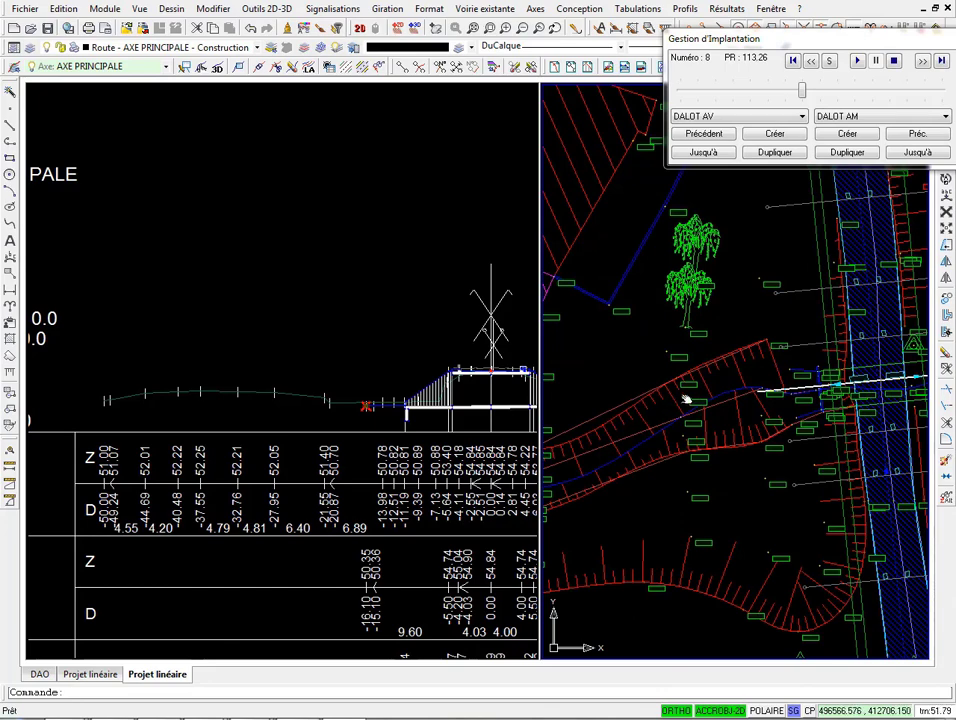
mouse_move(686, 400)
middle_down()
mouse_move(841, 382)
mouse_move(686, 402)
middle_up()
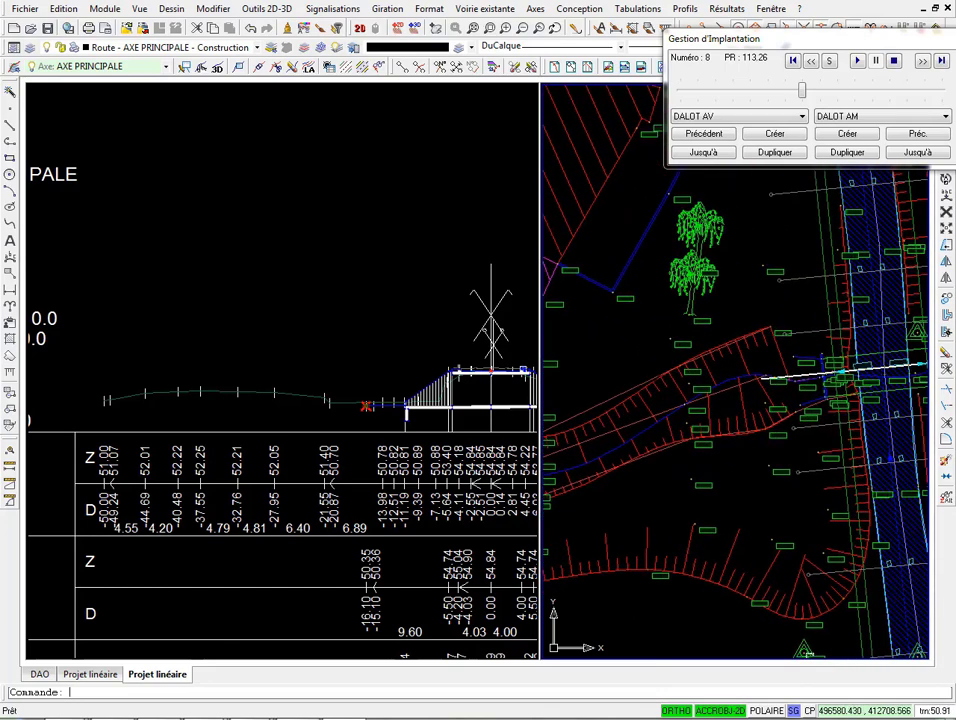
click(88, 674)
click(637, 8)
mouse_move(658, 172)
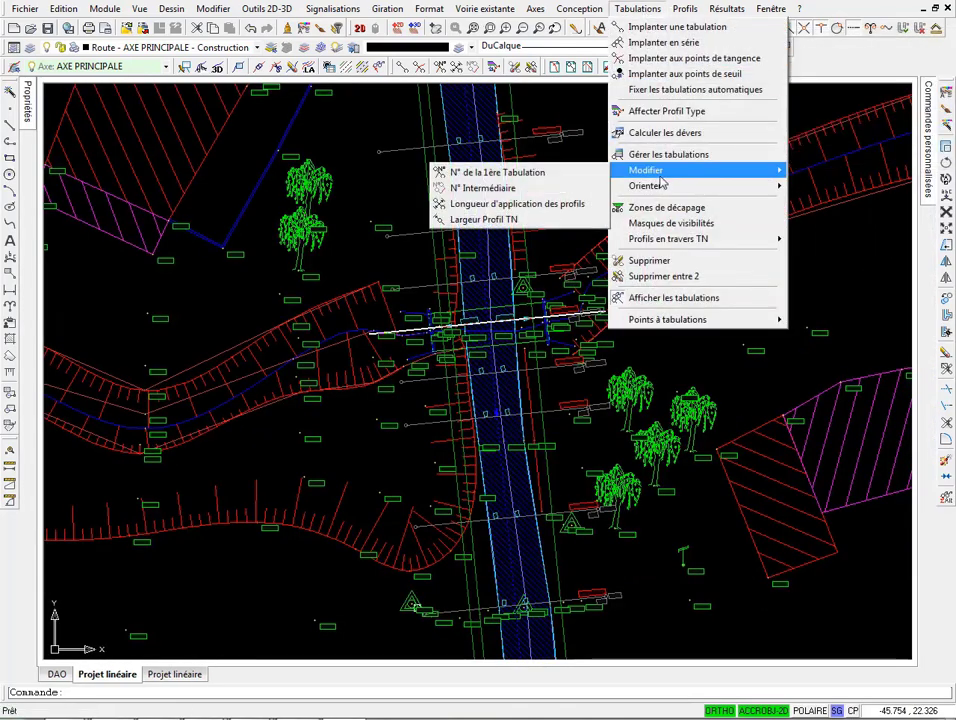
click(484, 219)
click(431, 334)
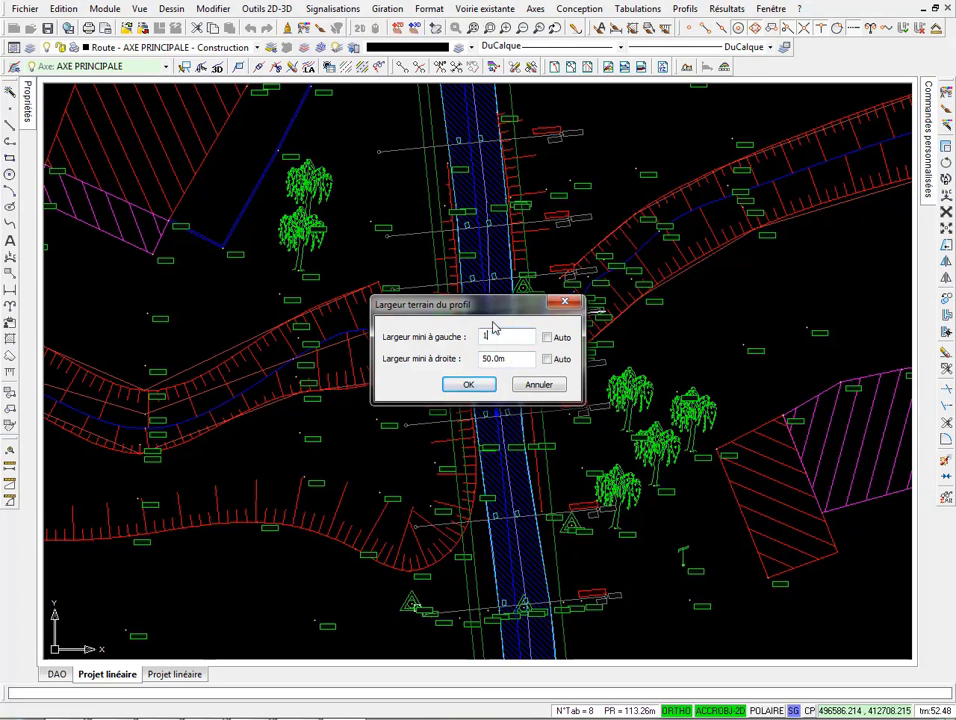
click(473, 386)
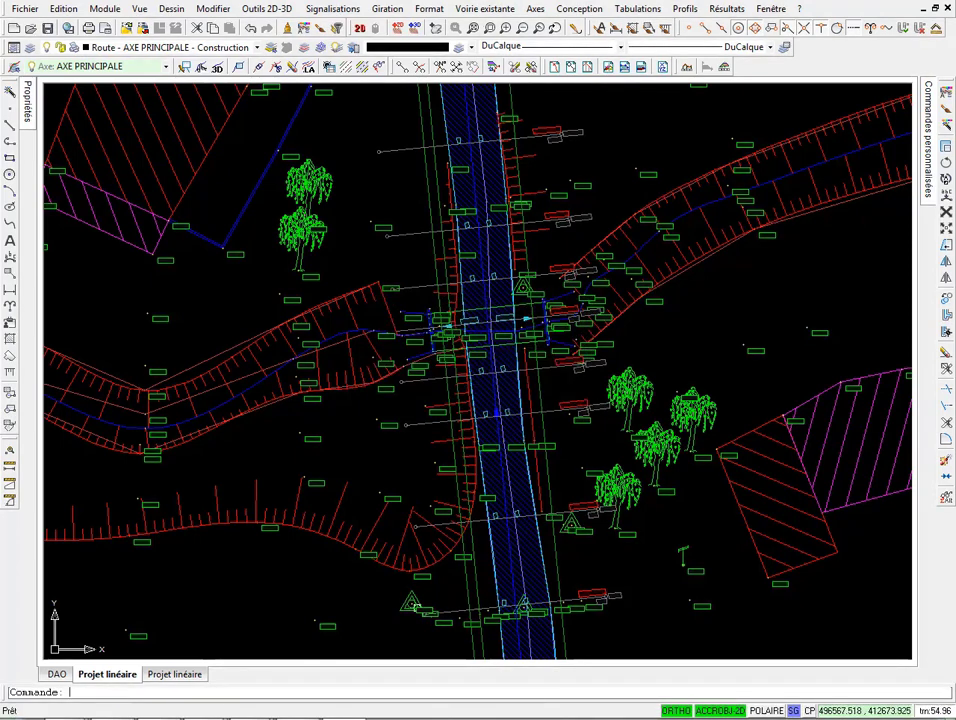
Step: Bring cross-section 8 back up and examine where the culvert's left slope meets the terrain
click(200, 674)
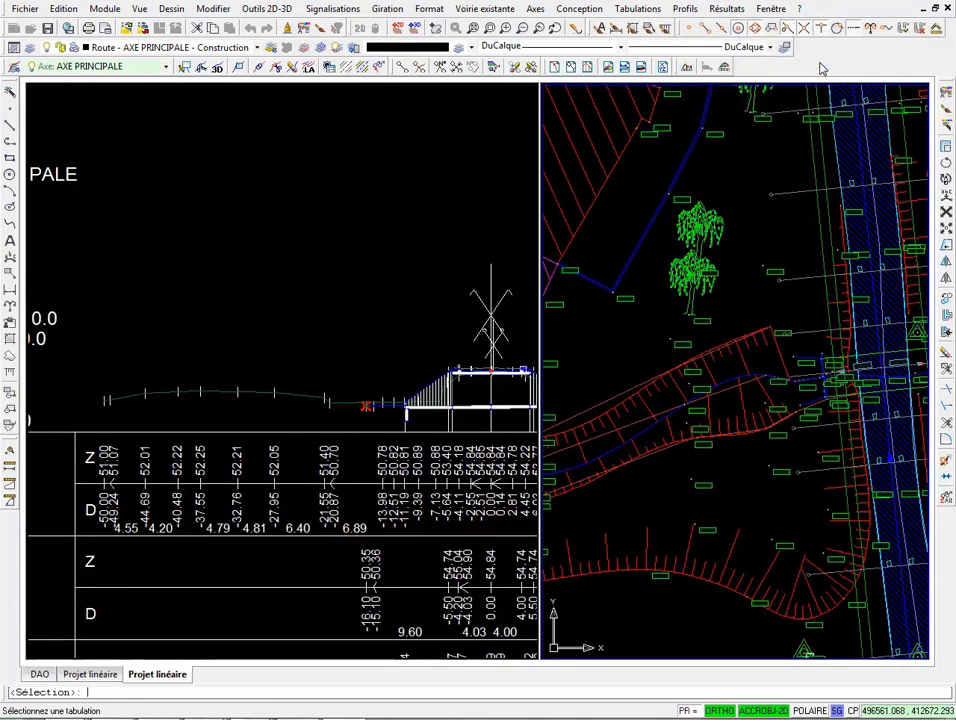
click(816, 62)
click(924, 63)
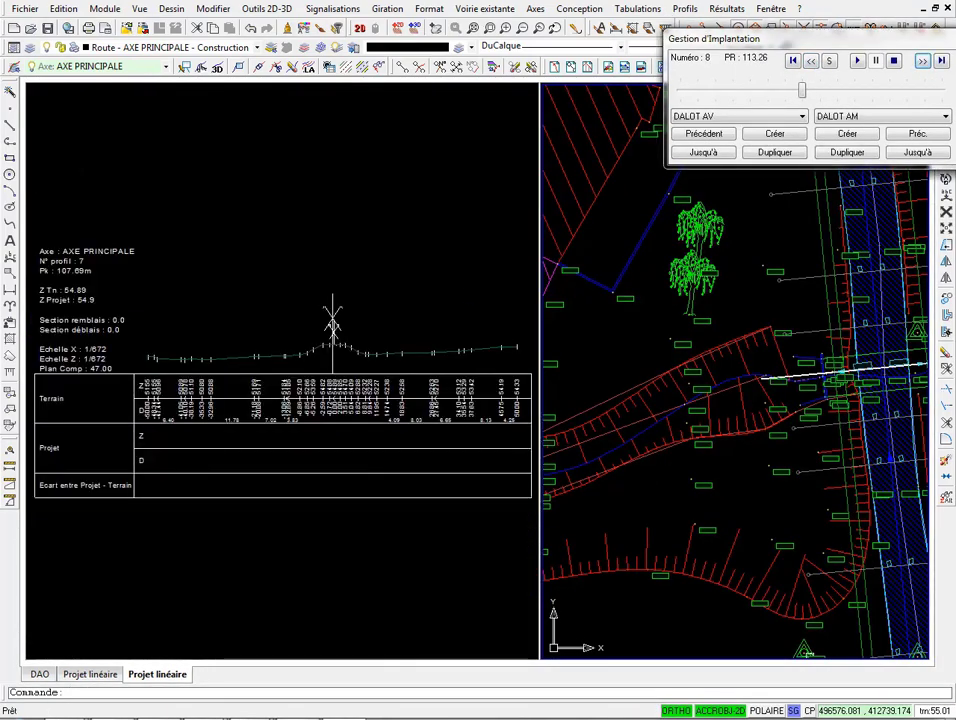
click(490, 327)
scroll(365, 303, up, 3)
scroll(412, 324, up, 3)
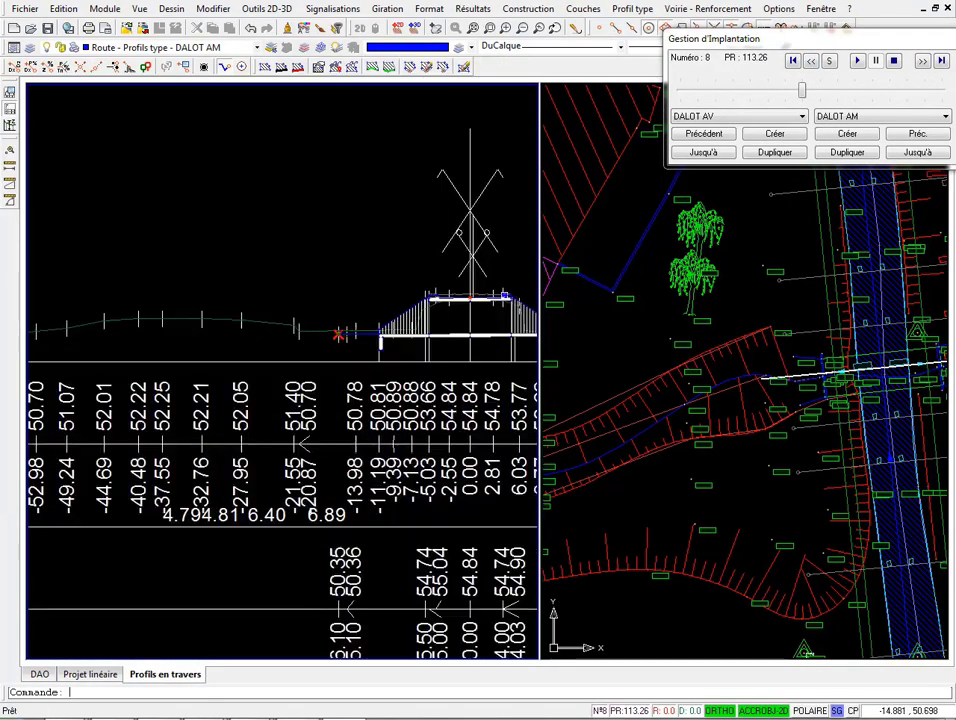
scroll(346, 323, up, 2)
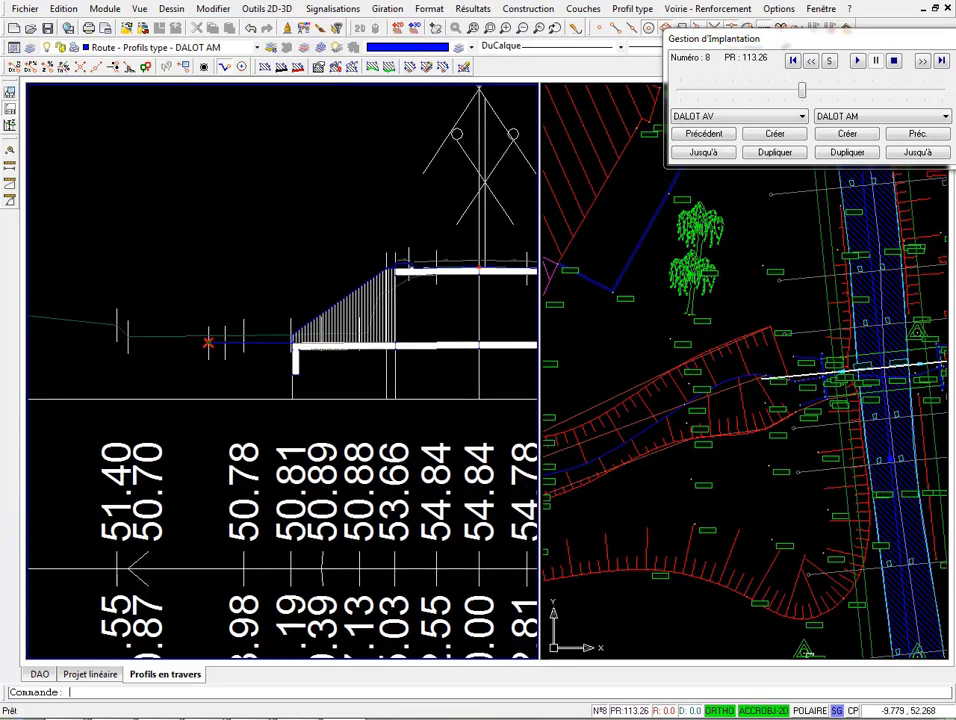
Step: Open the longitudinal profile of AXE PRINCIPALE from the linear project
click(90, 675)
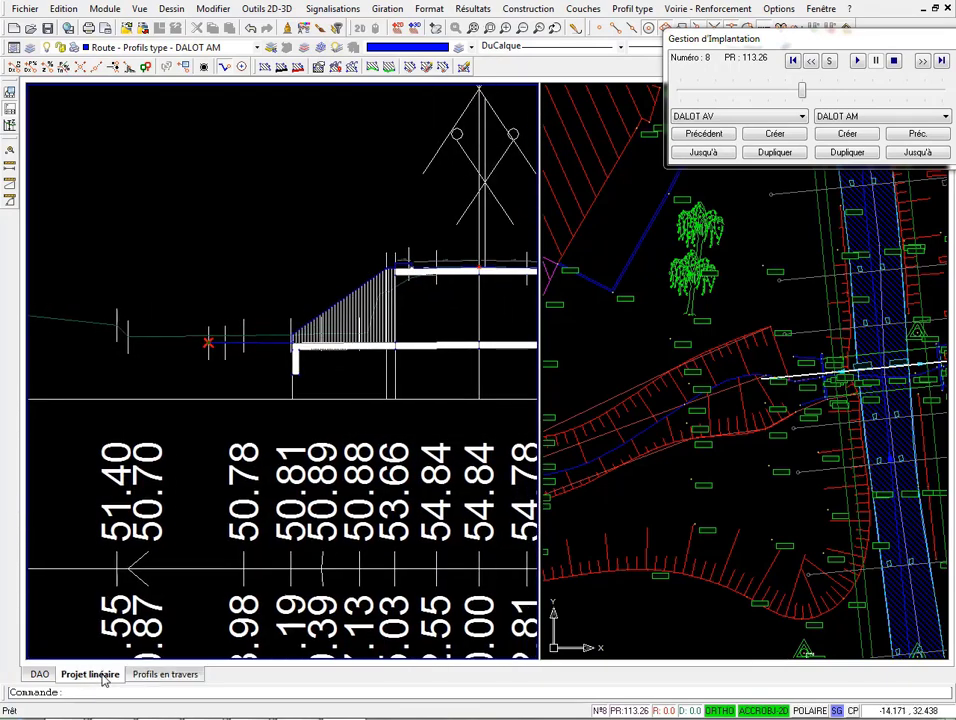
click(685, 8)
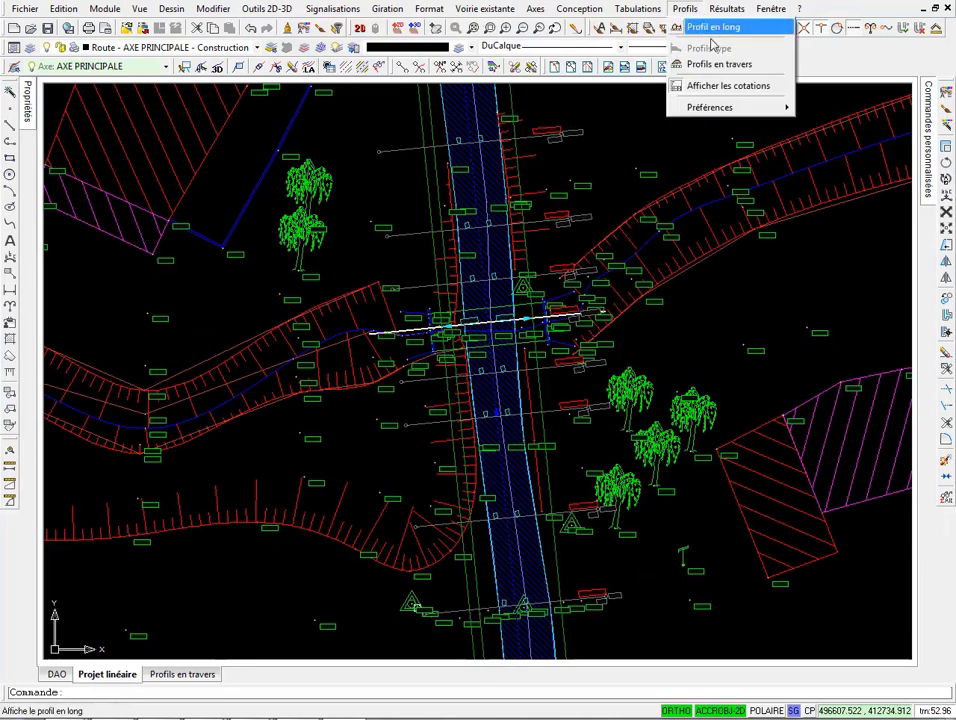
click(706, 64)
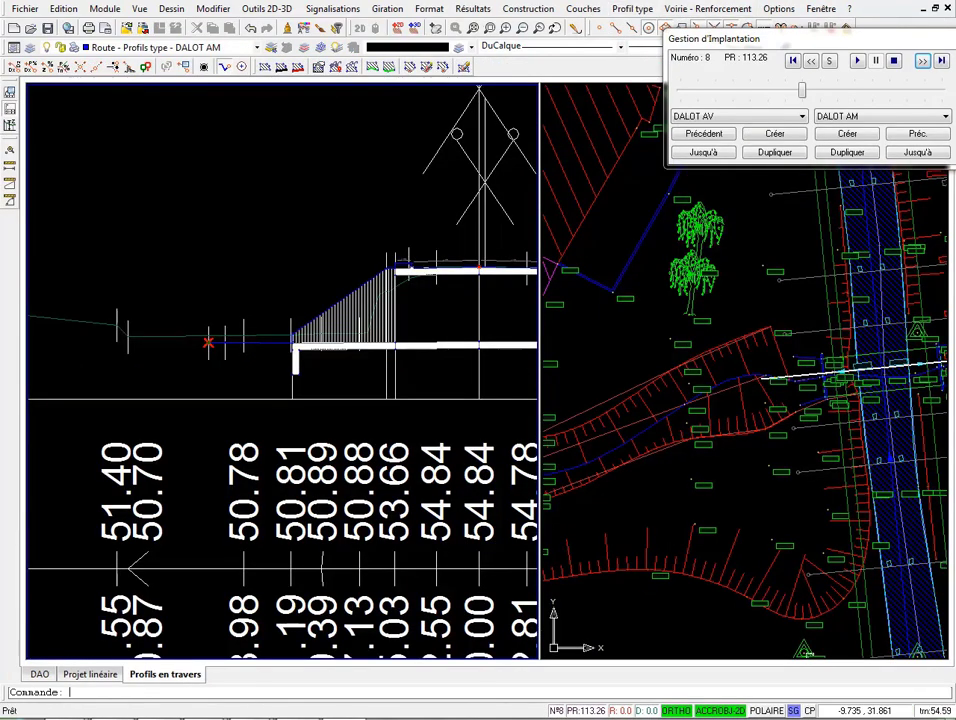
click(90, 675)
click(727, 9)
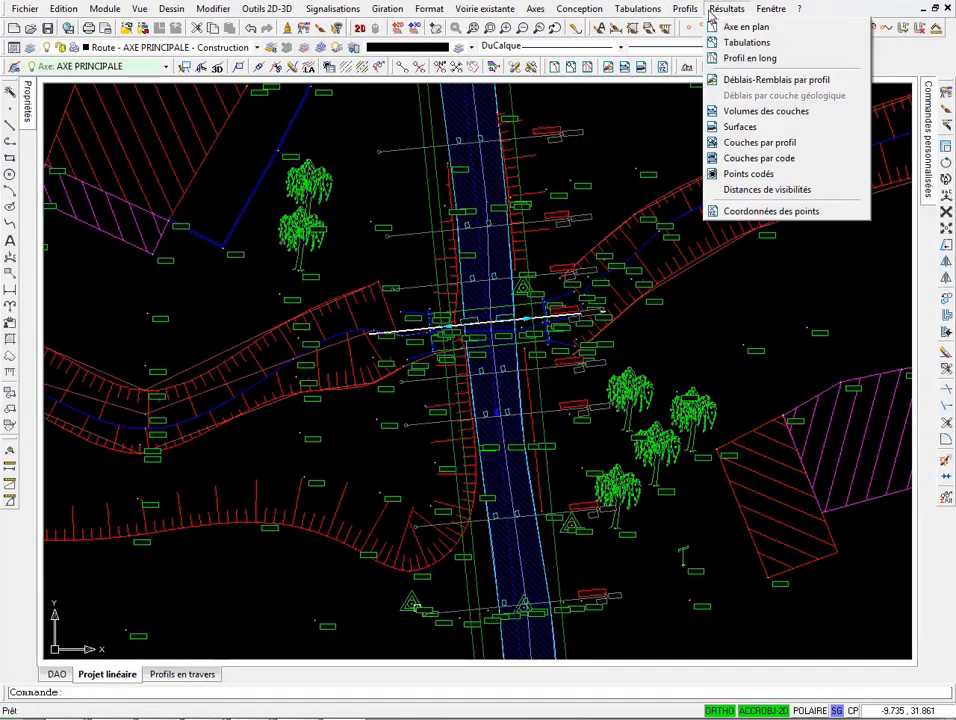
click(698, 28)
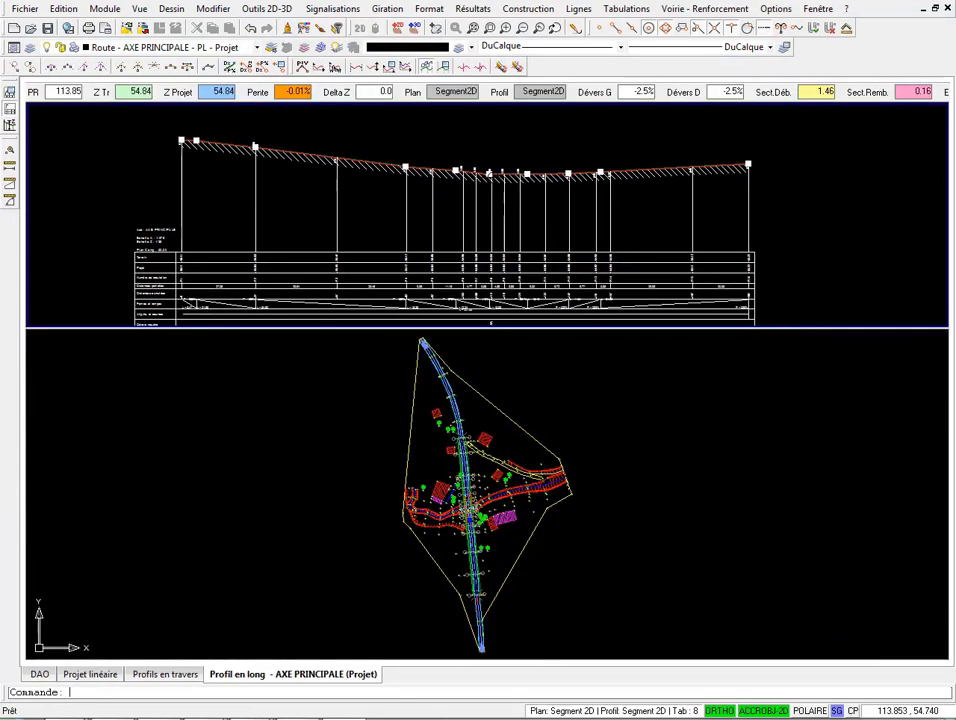
Step: Straighten the project line over the culvert by moving its vertex at about PR 112.5 onto the next vertex at PR 126.5
scroll(503, 170, up, 5)
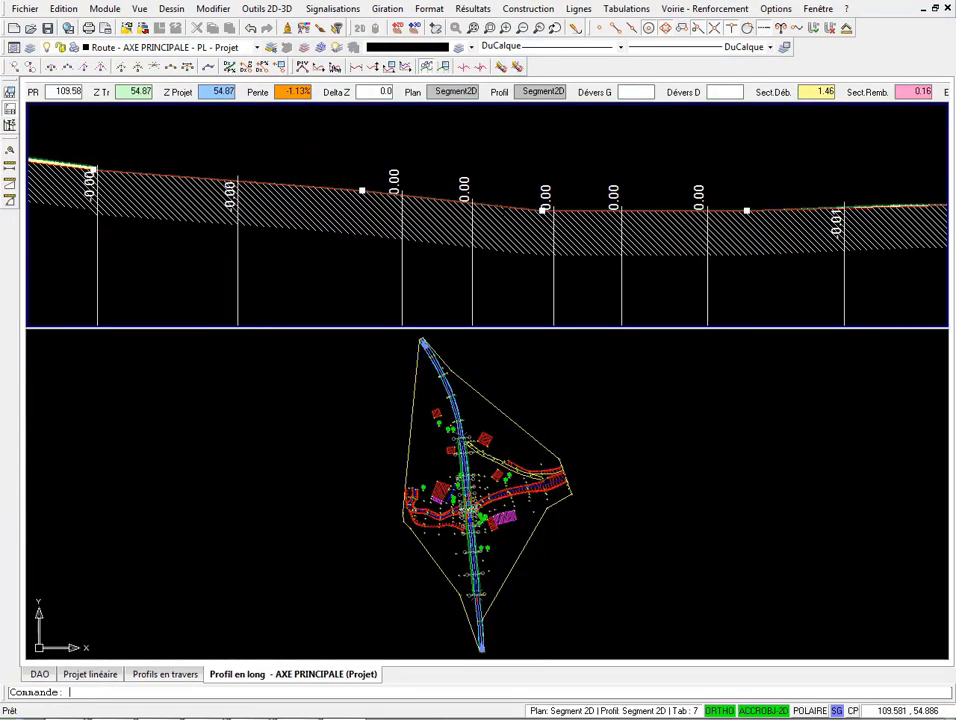
scroll(470, 495, up, 5)
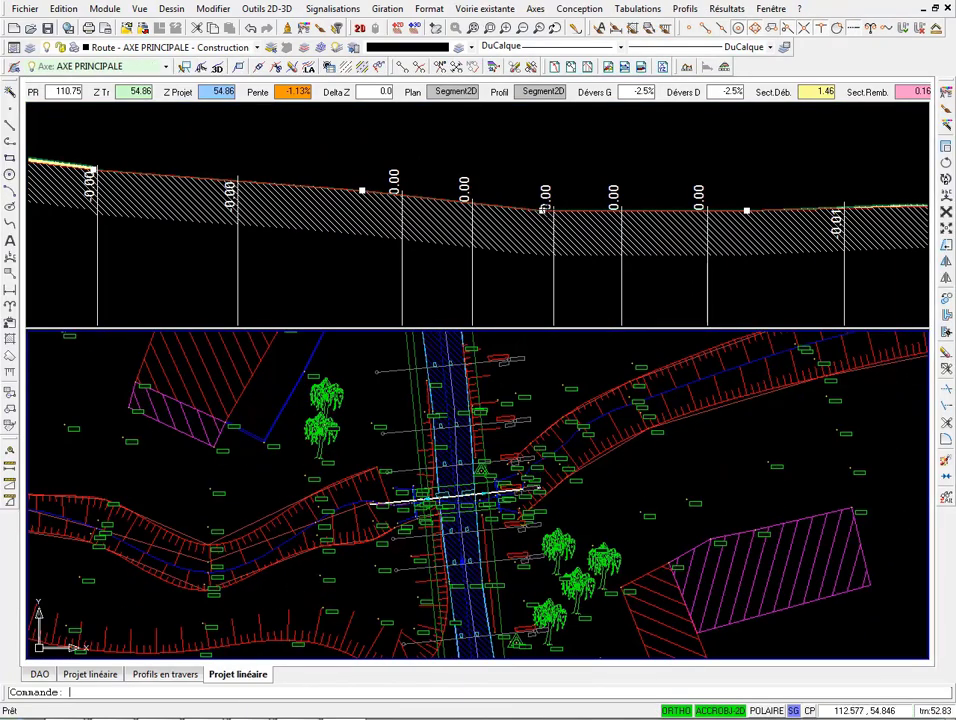
click(526, 206)
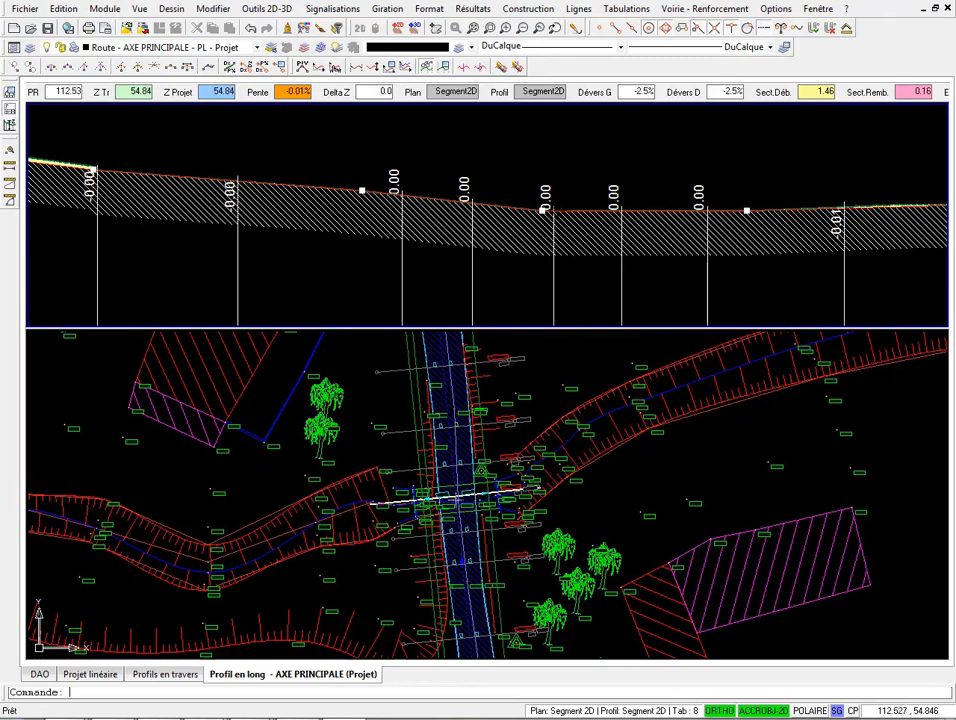
click(541, 208)
middle_drag(541, 208, 441, 240)
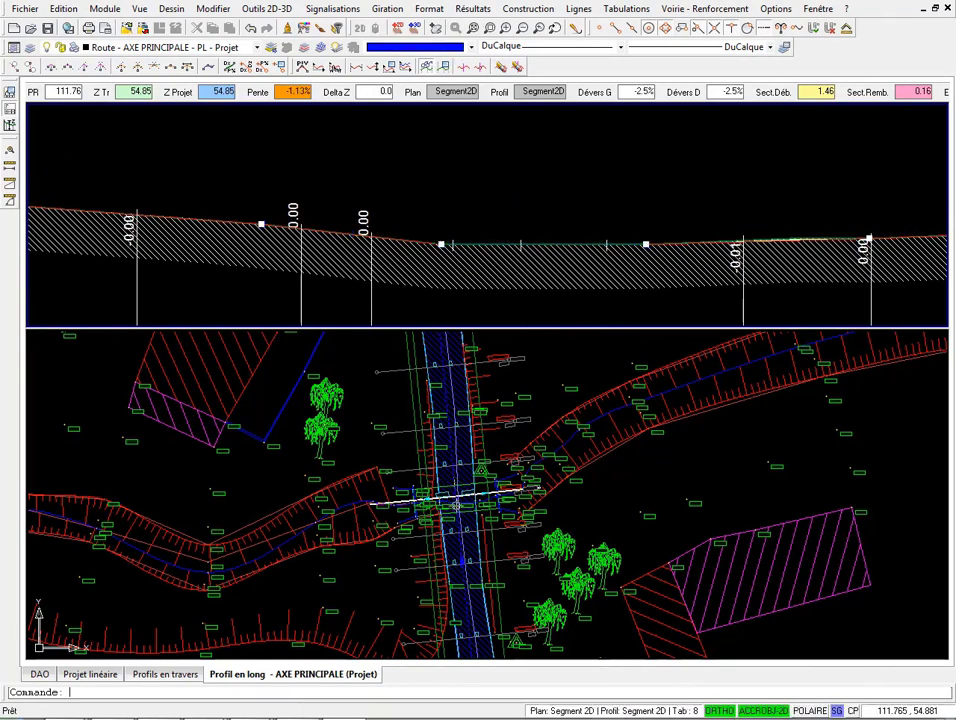
click(443, 243)
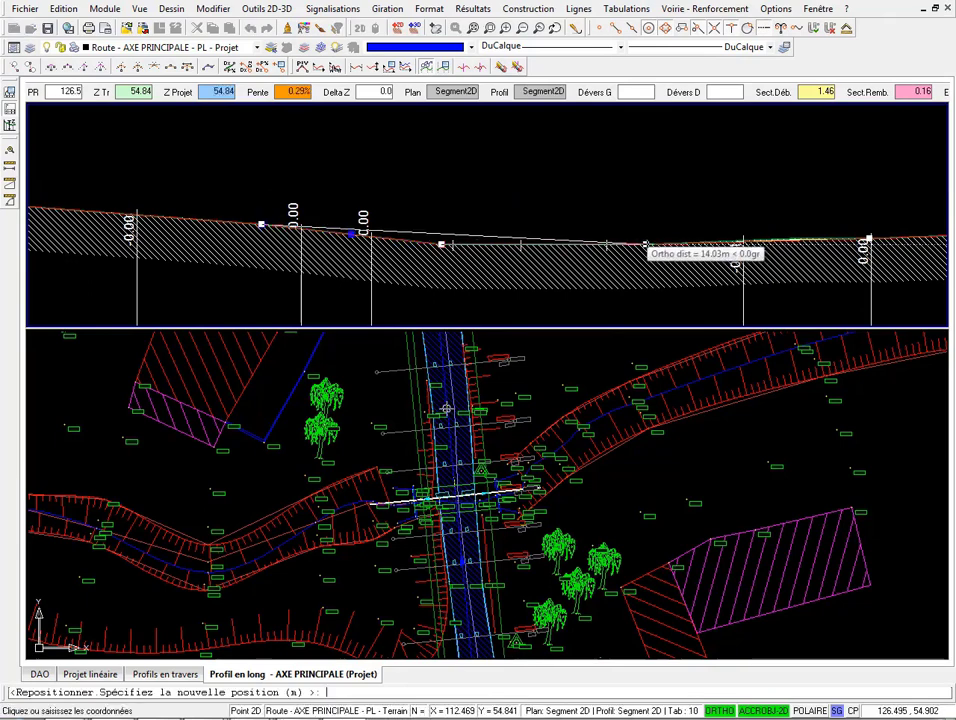
click(453, 236)
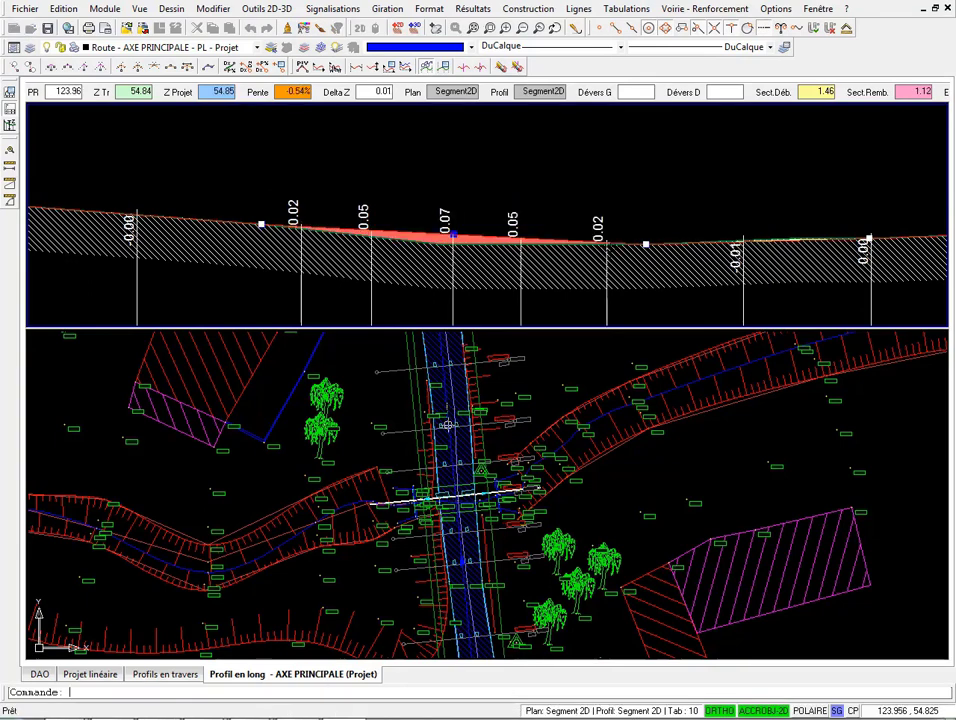
Step: Return to cross-section 8 and check the culvert's fit to the terrain against the modified project line
click(170, 676)
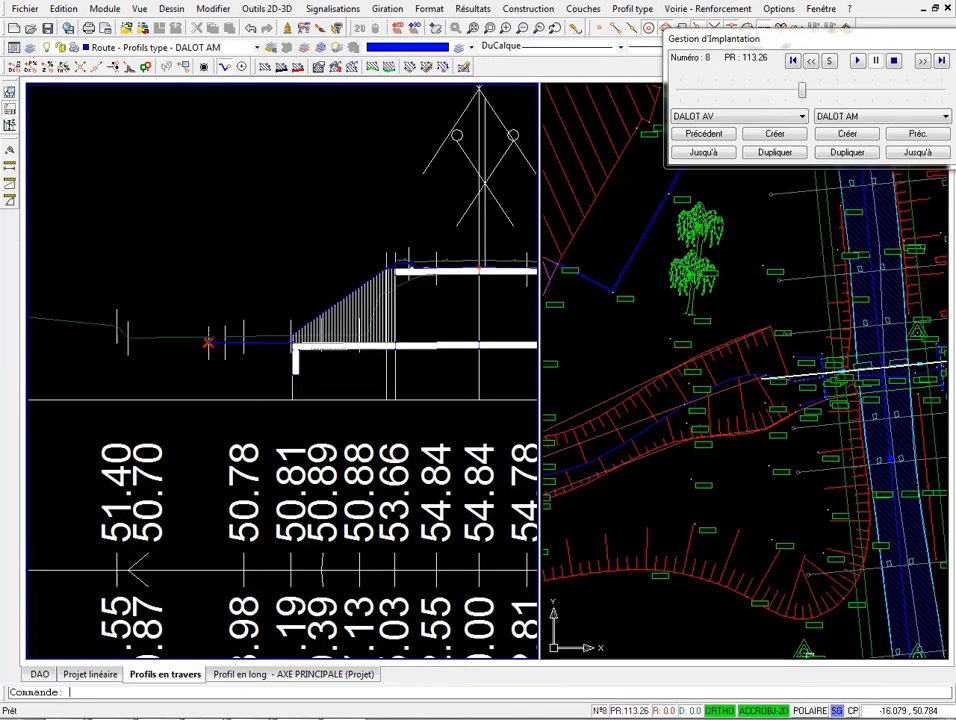
scroll(212, 338, up, 3)
scroll(213, 338, down, 6)
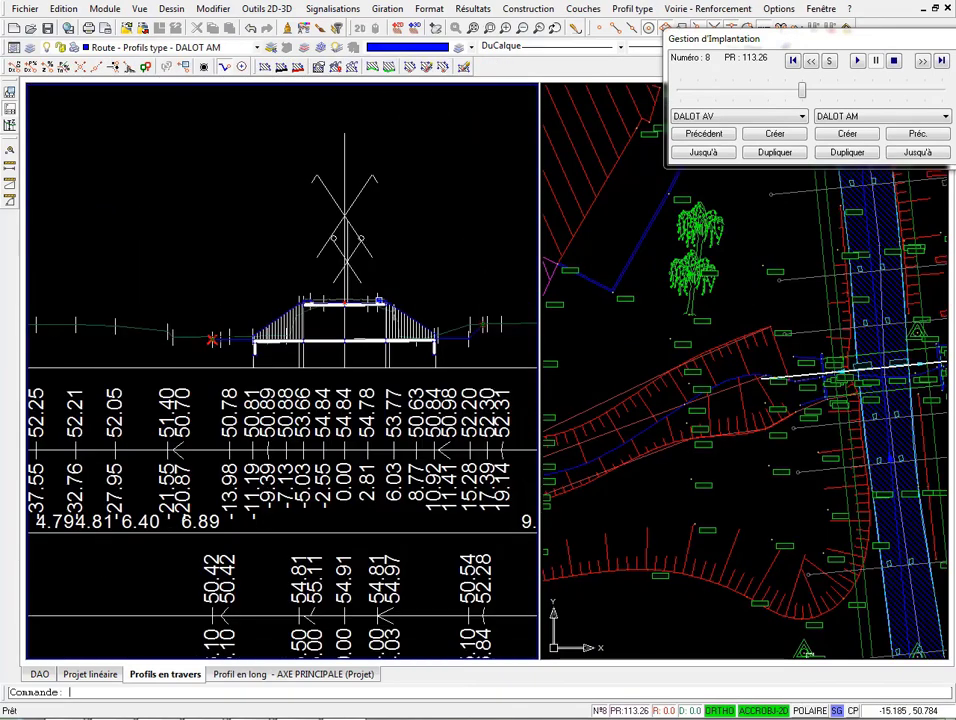
scroll(113, 358, up, 2)
Step: In the longitudinal profile, merge the project vertex near PR 100 into the previous vertex and the one near PR 126.4 into the next
click(238, 676)
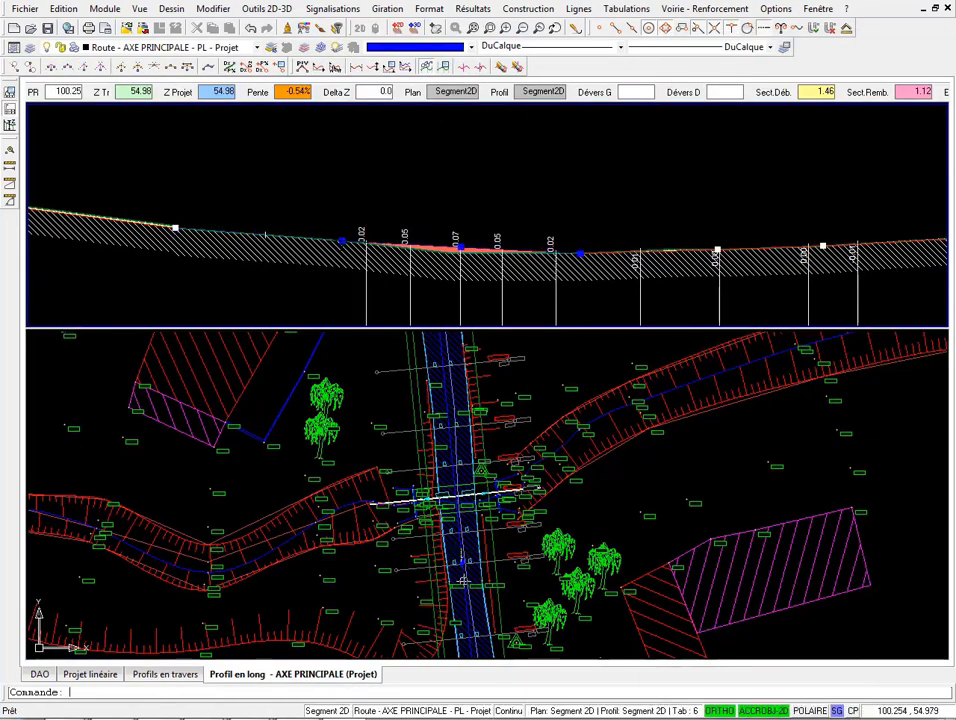
click(175, 231)
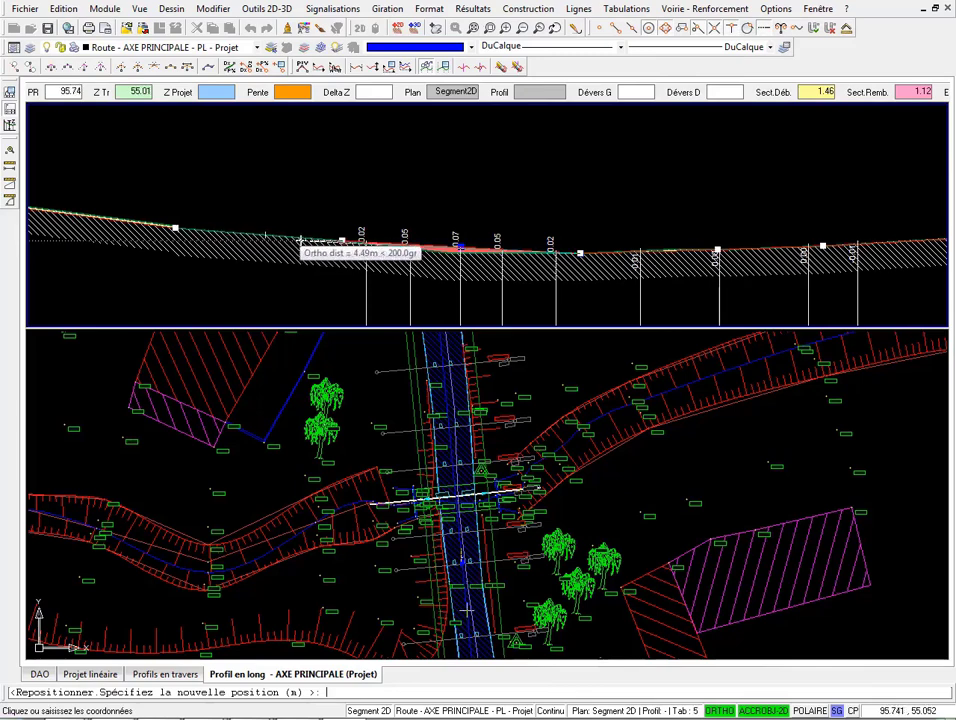
click(175, 231)
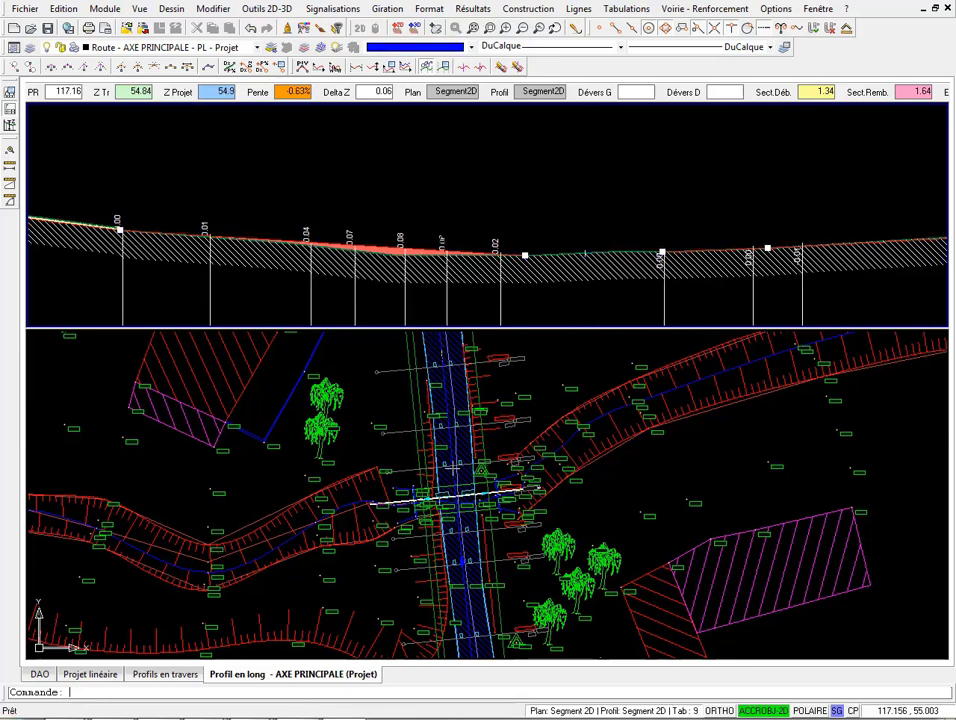
click(662, 253)
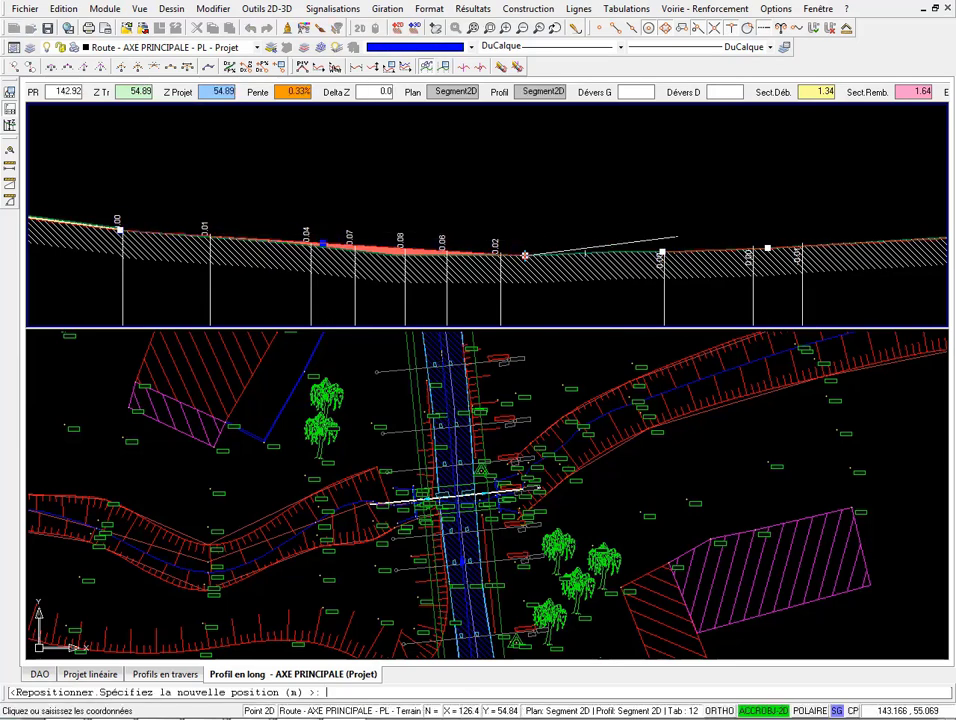
click(662, 255)
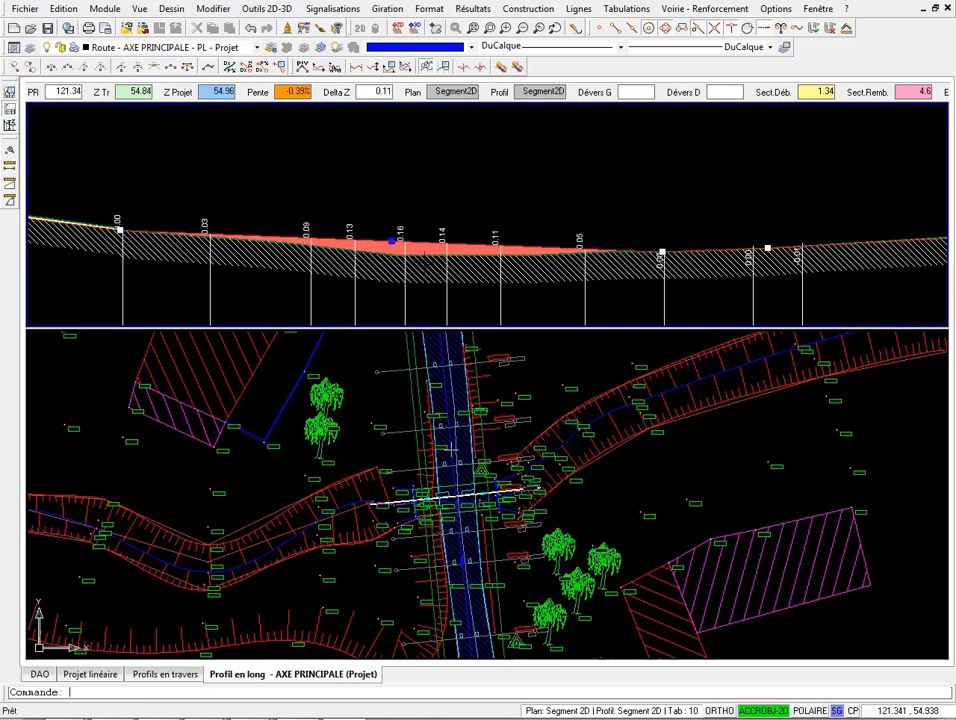
Step: Inspect the culvert's left end on cross-section 8 and follow the adjoining channel in the plan view
click(163, 674)
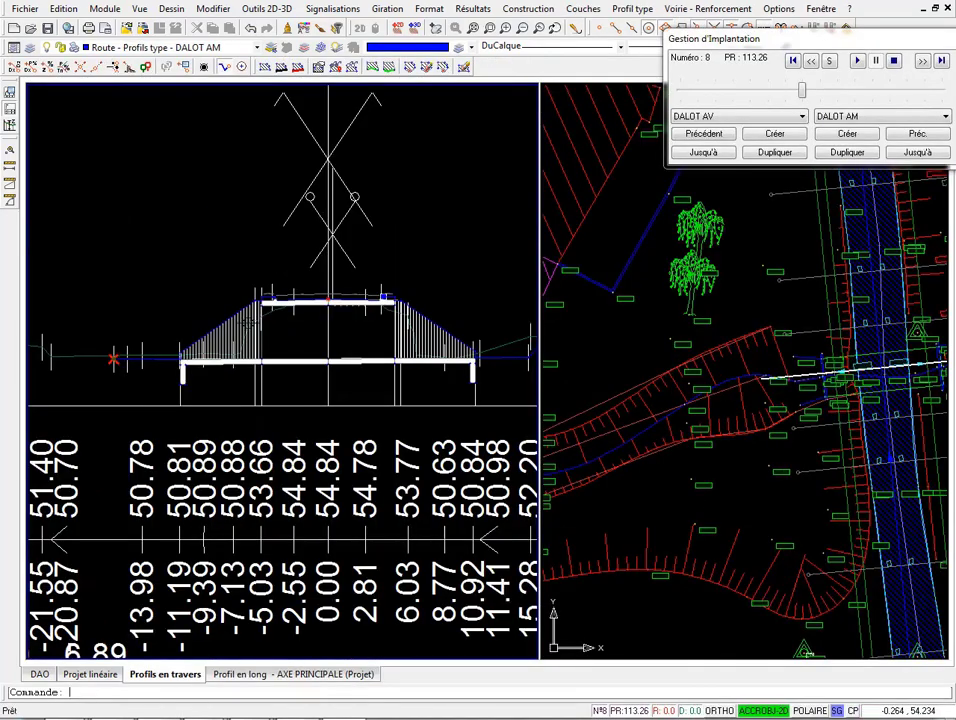
scroll(246, 312, up, 4)
scroll(250, 350, down, 4)
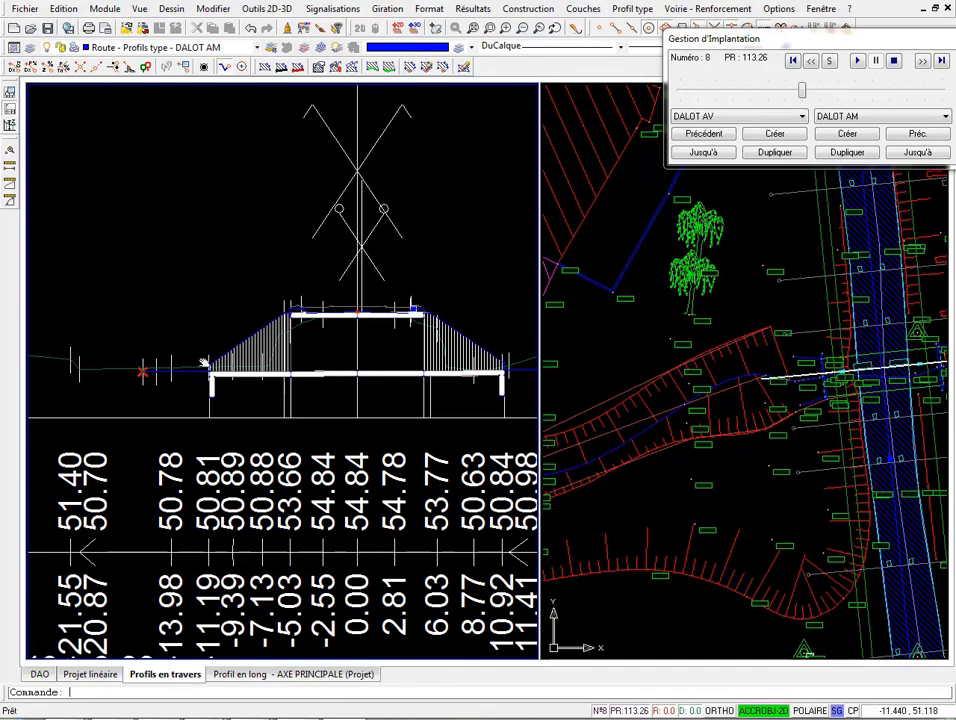
scroll(515, 355, down, 2)
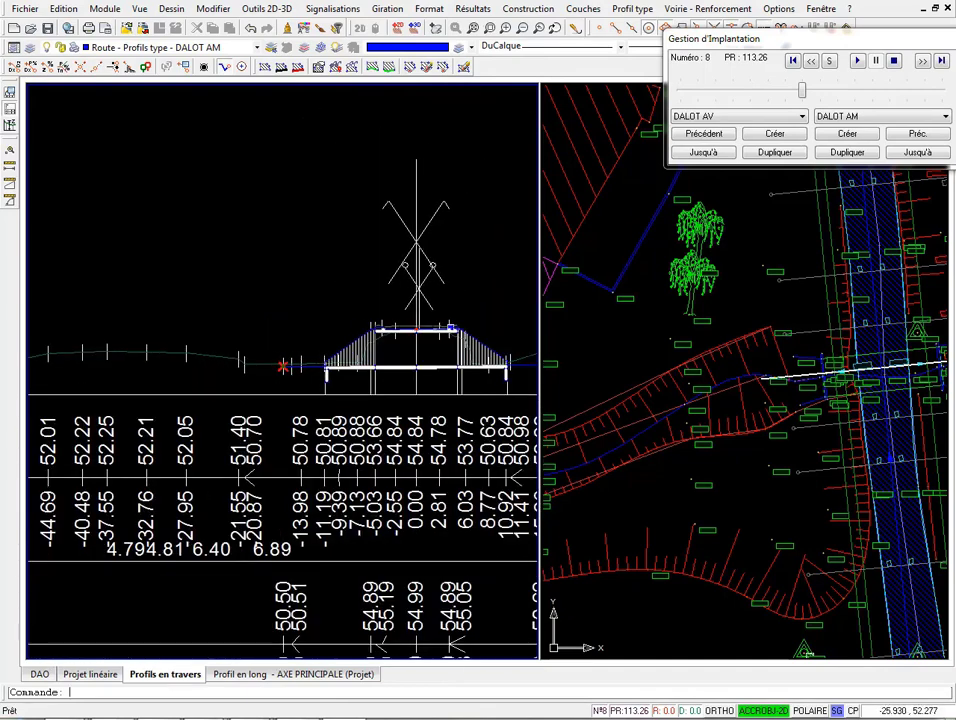
scroll(691, 394, down, 2)
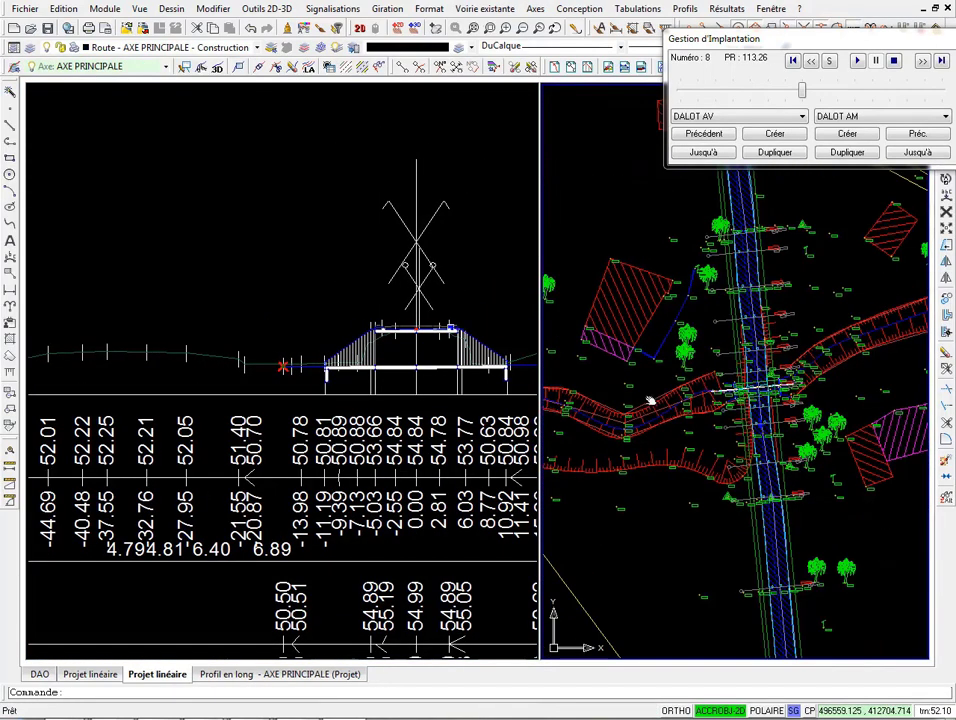
middle_drag(651, 400, 717, 397)
scroll(590, 400, up, 4)
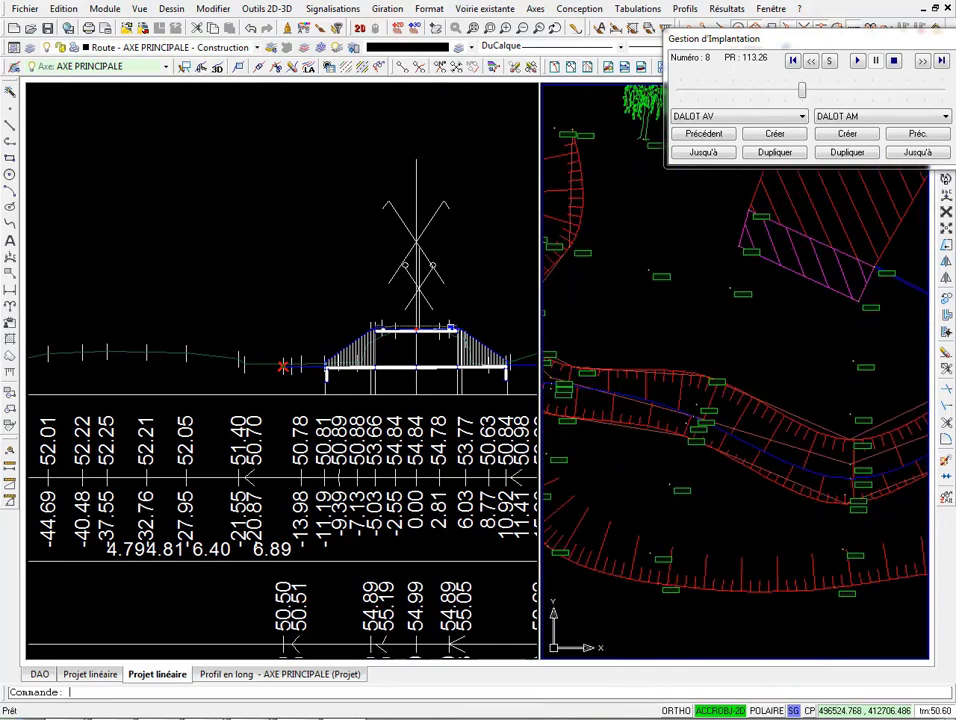
scroll(590, 400, down, 3)
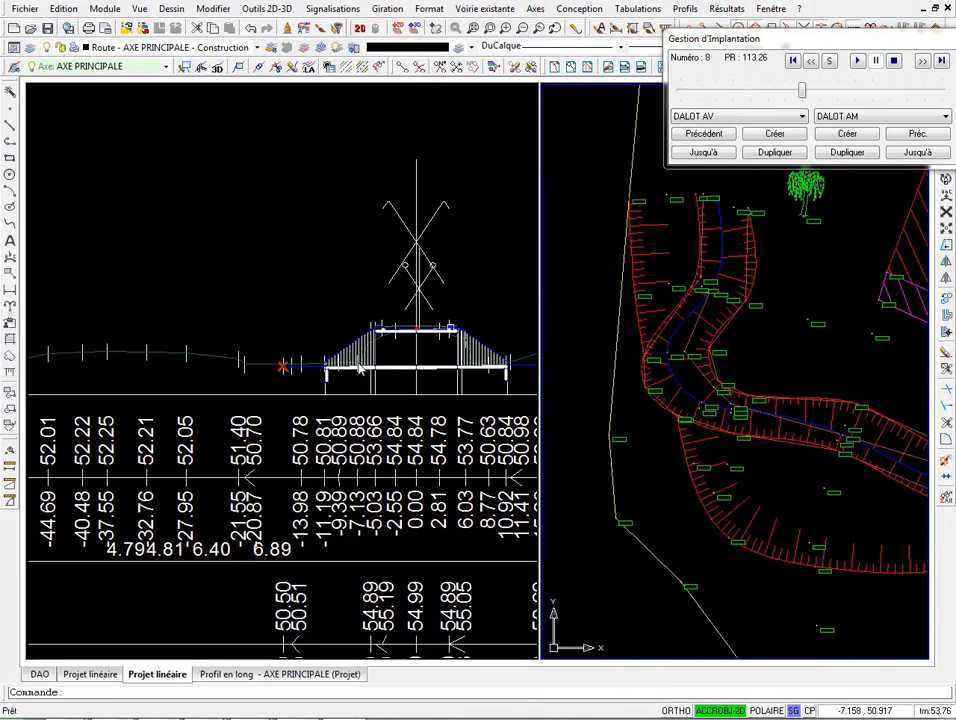
Step: Return to cross-section 8 and try to reuse the previous section's typical profile for the DALOT AV side
scroll(335, 355, down, 3)
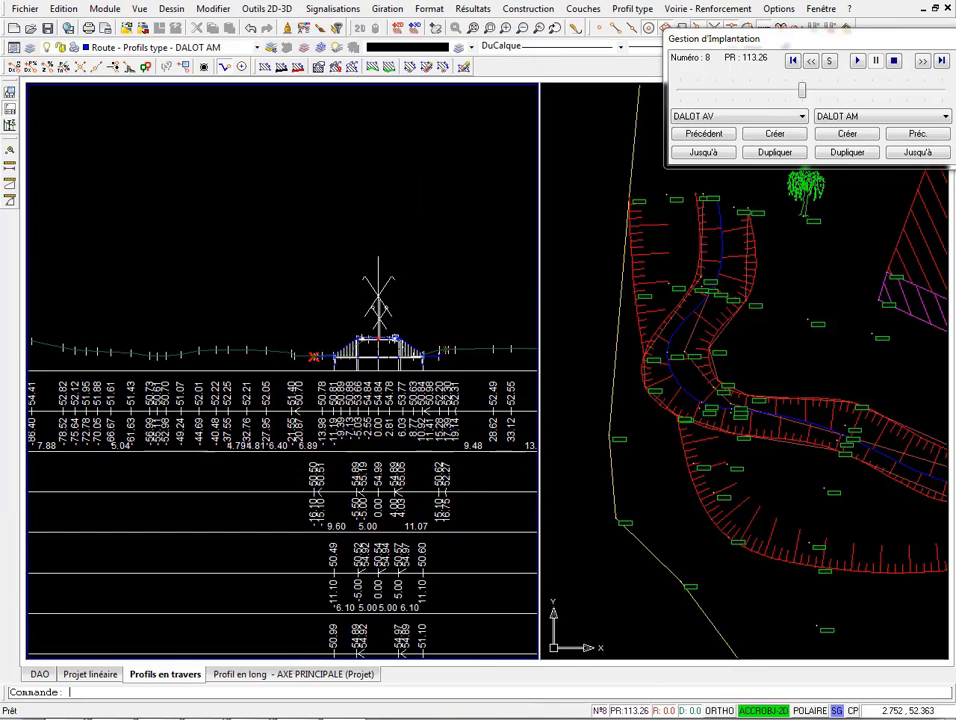
scroll(430, 360, up, 4)
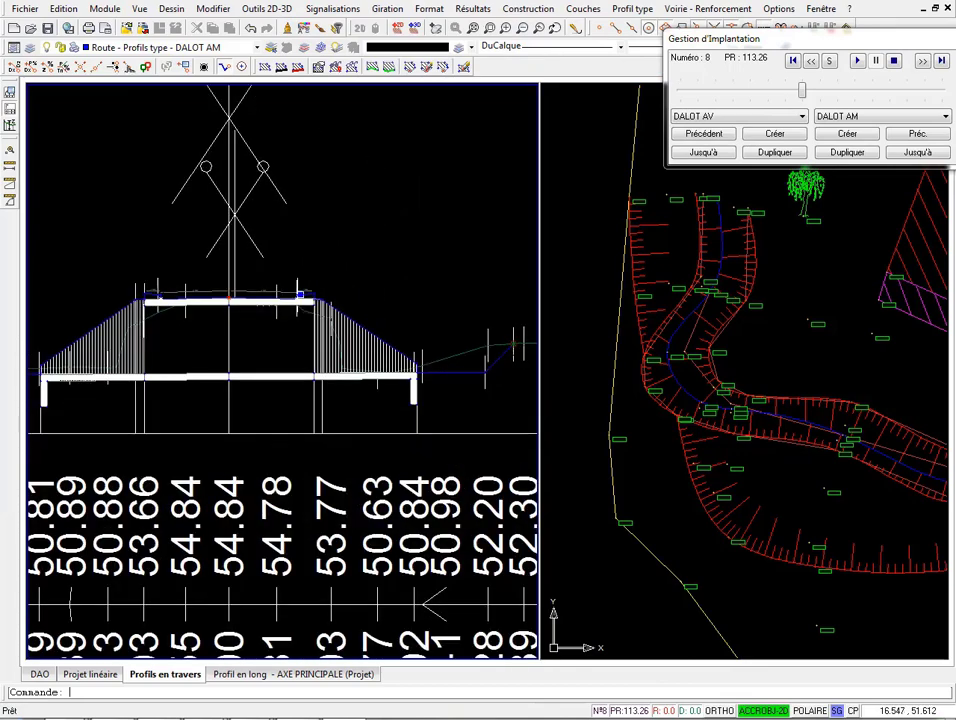
scroll(347, 348, down, 1)
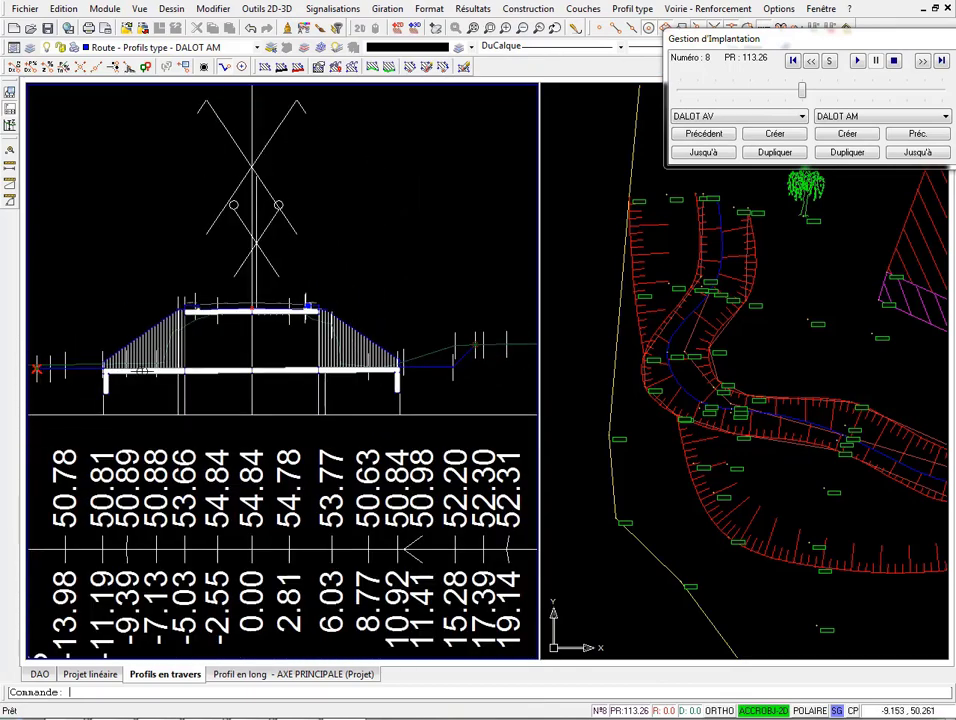
click(700, 133)
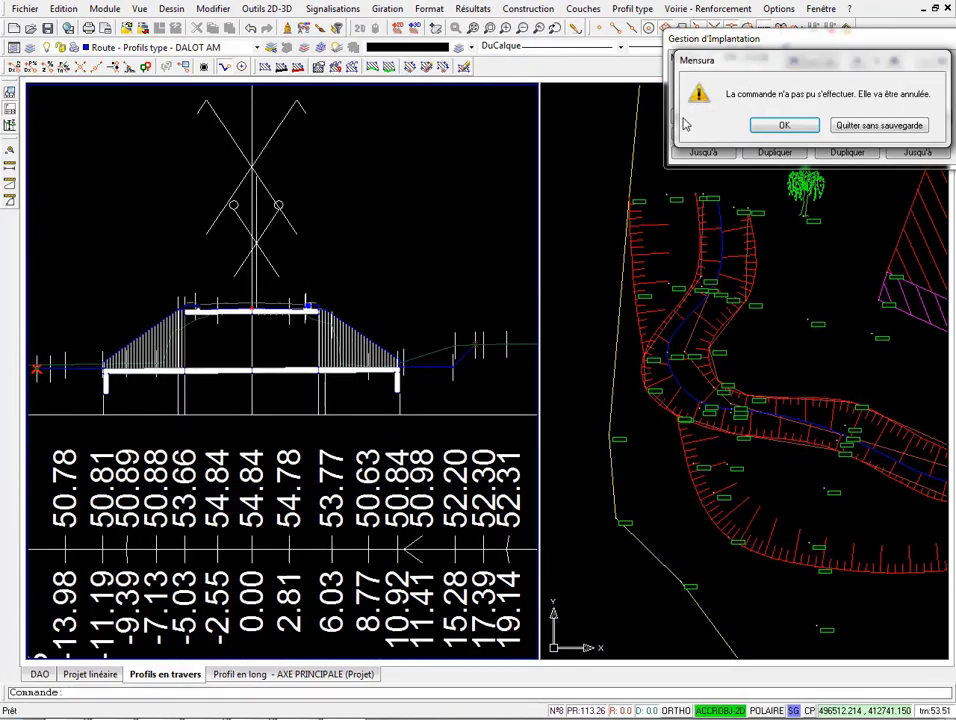
click(788, 128)
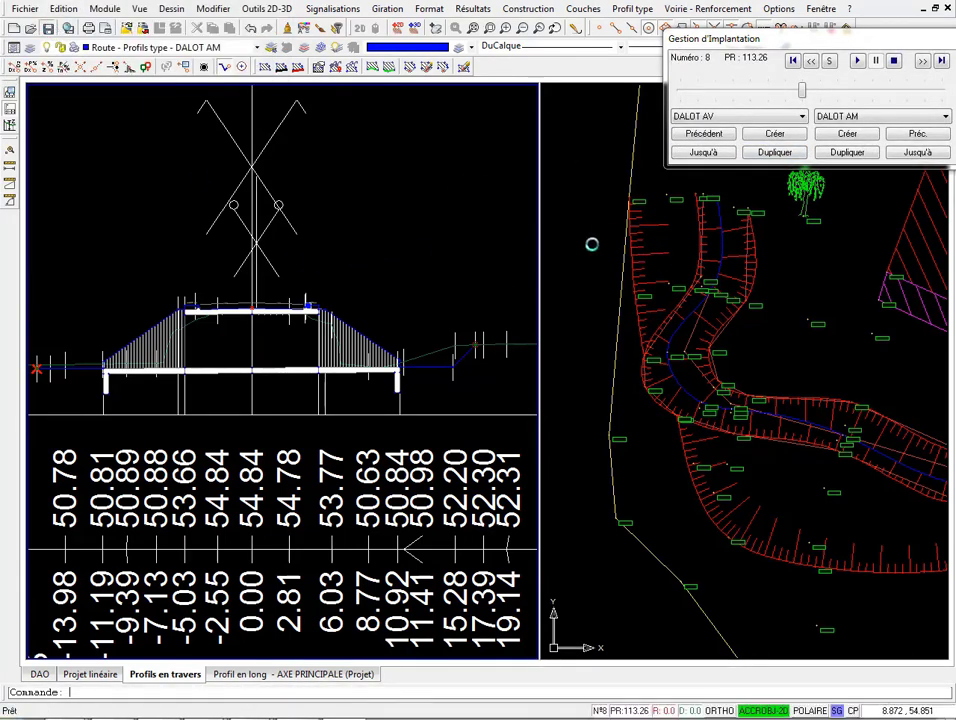
Step: Make DALOT AV the active typical profile and set its end wall's bottom outer point to DX 0.0 m, DZ -2 from the slab's underside
click(720, 117)
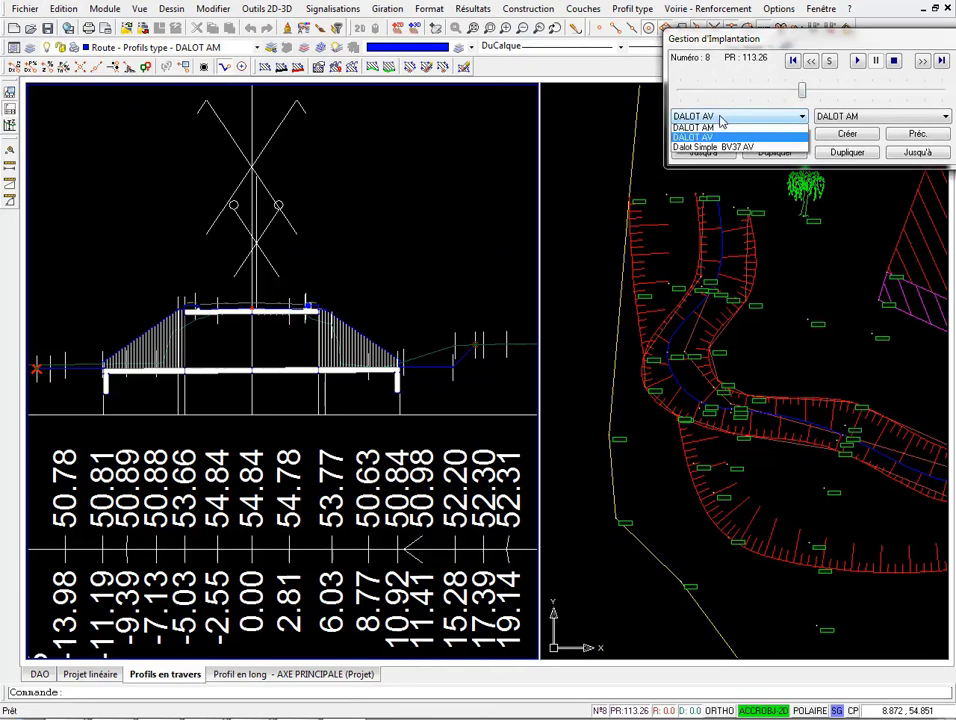
click(706, 160)
scroll(108, 386, up, 5)
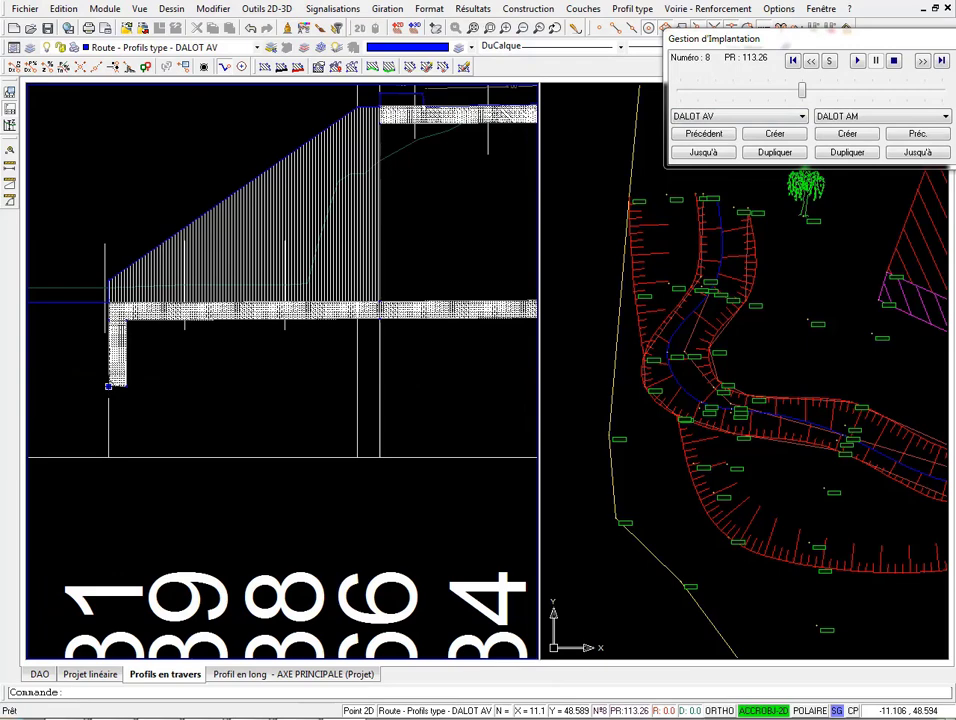
click(108, 320)
double_click(386, 311)
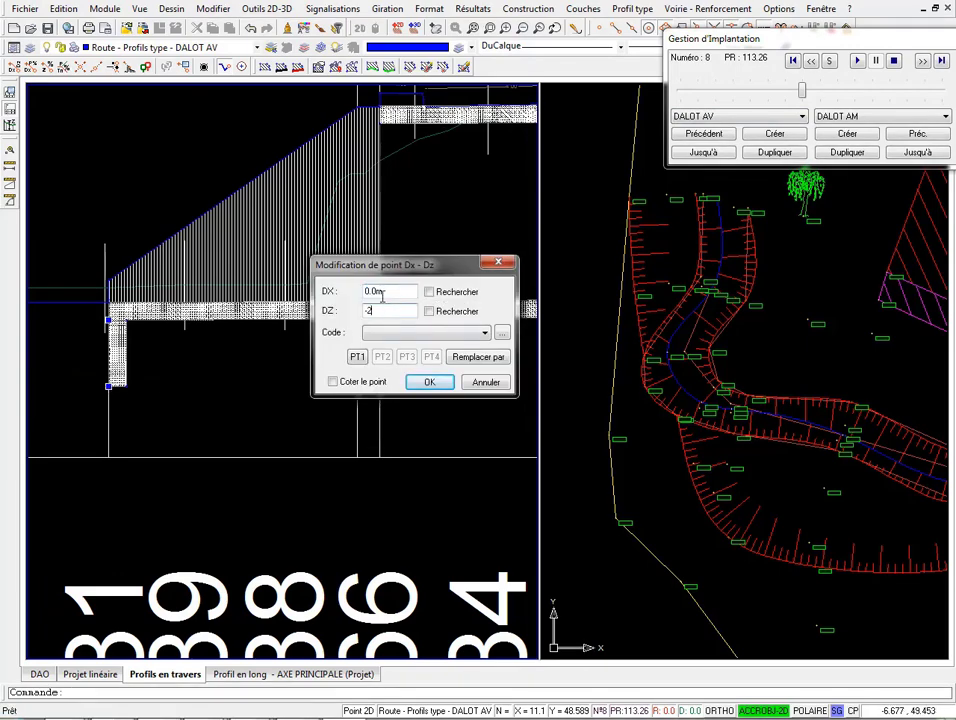
click(429, 383)
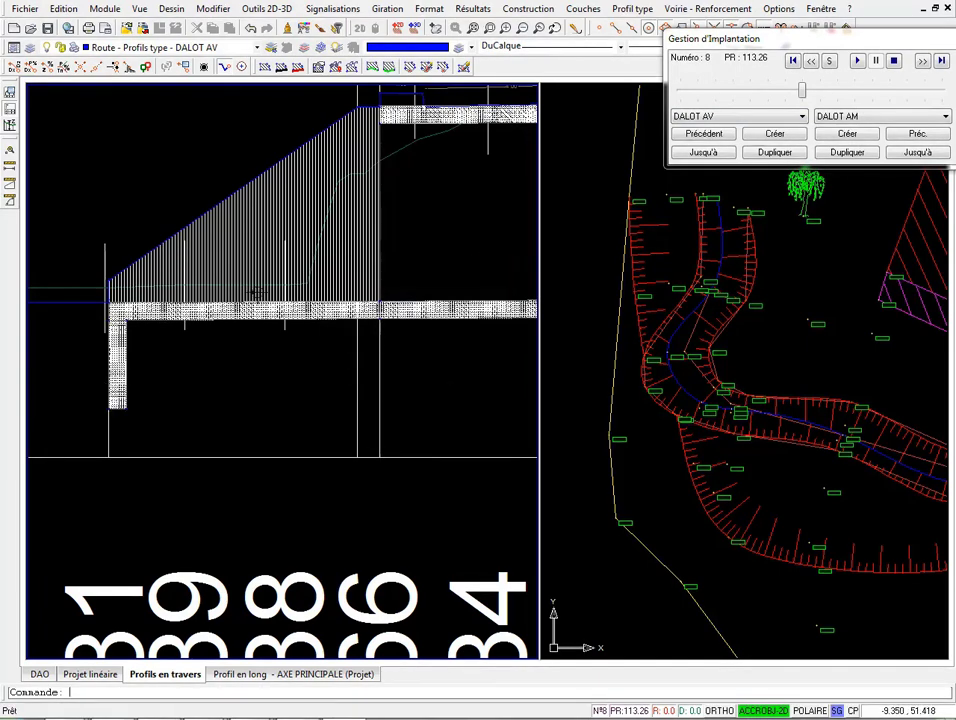
scroll(250, 294, down, 2)
scroll(246, 294, down, 4)
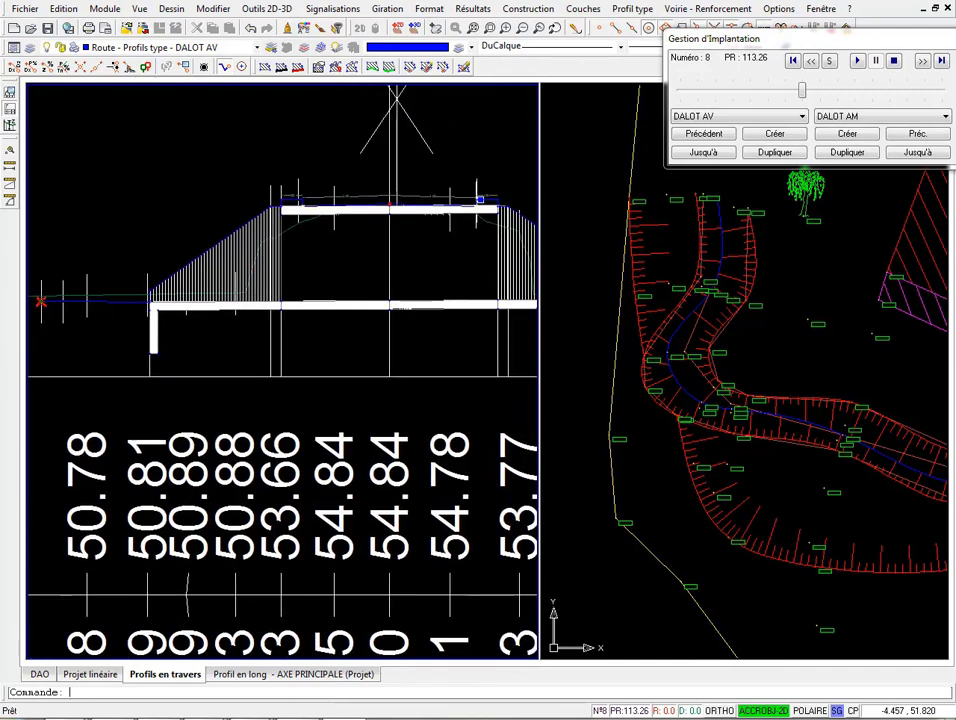